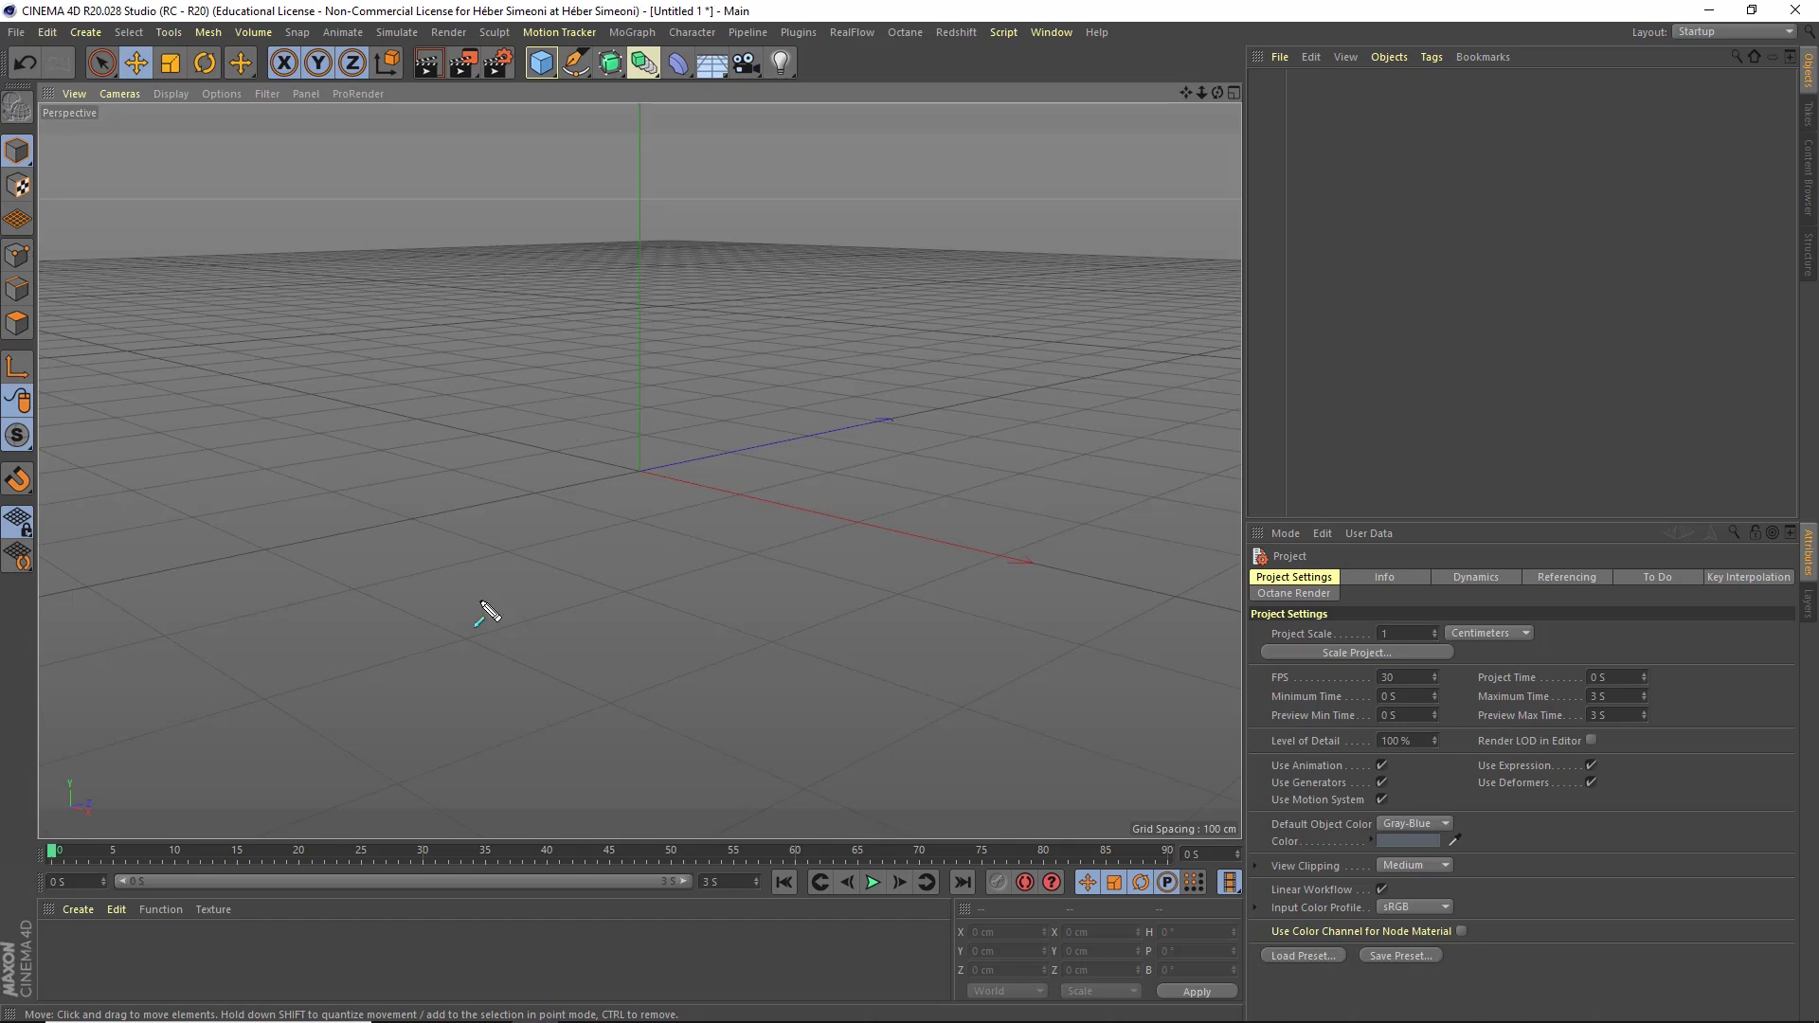
Add a cube primitive to the scene.
left_click_drag(478, 609, 541, 85)
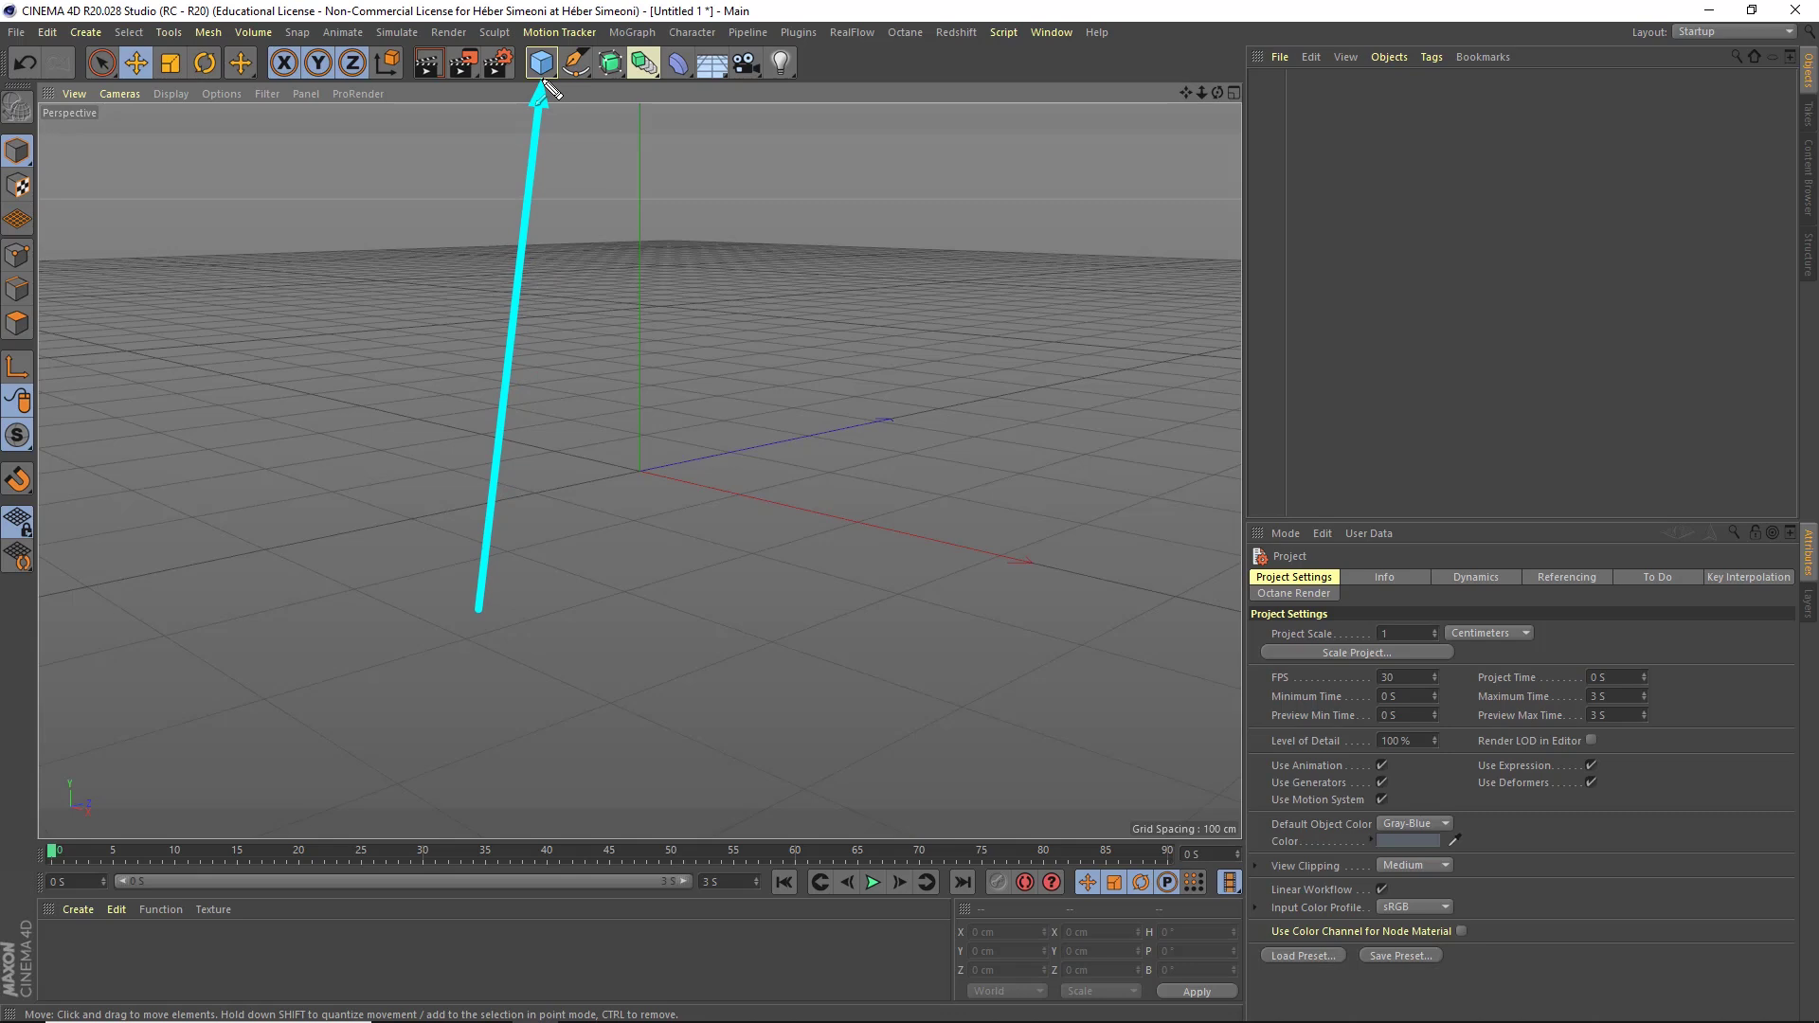
left_click(542, 71)
scroll(588, 452, "up", 3)
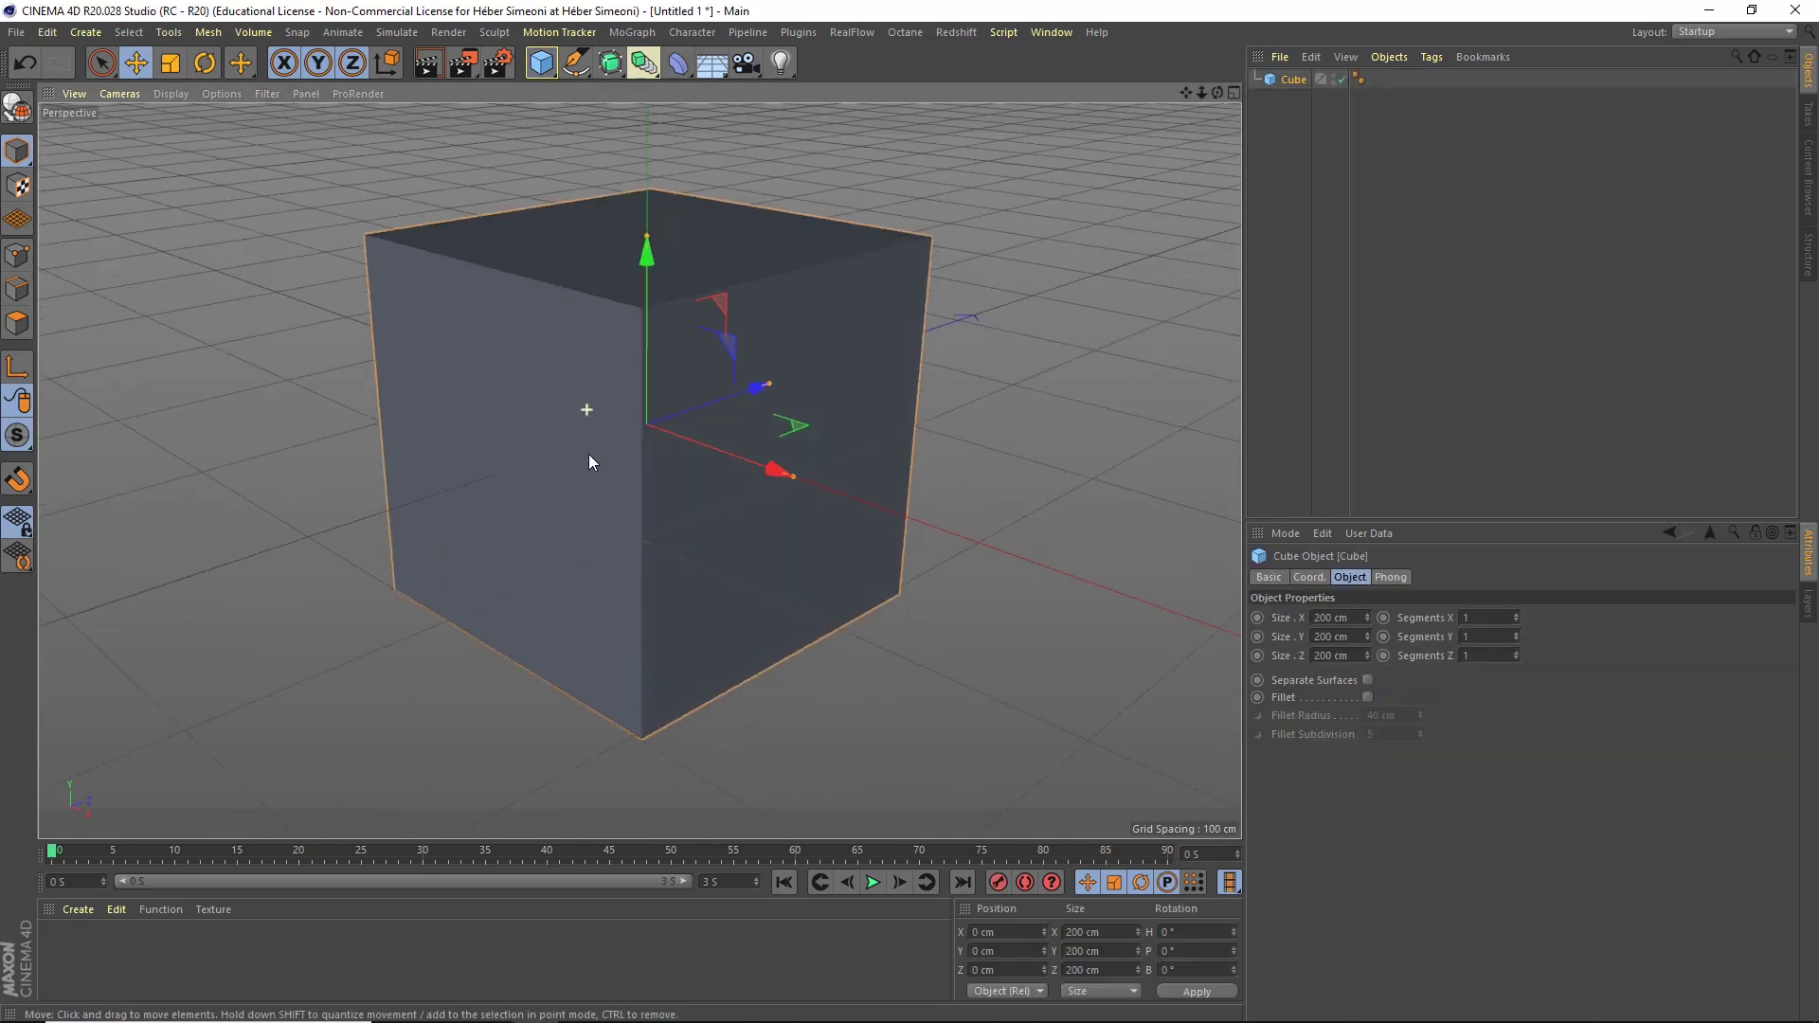
scroll(749, 424, "down", 2)
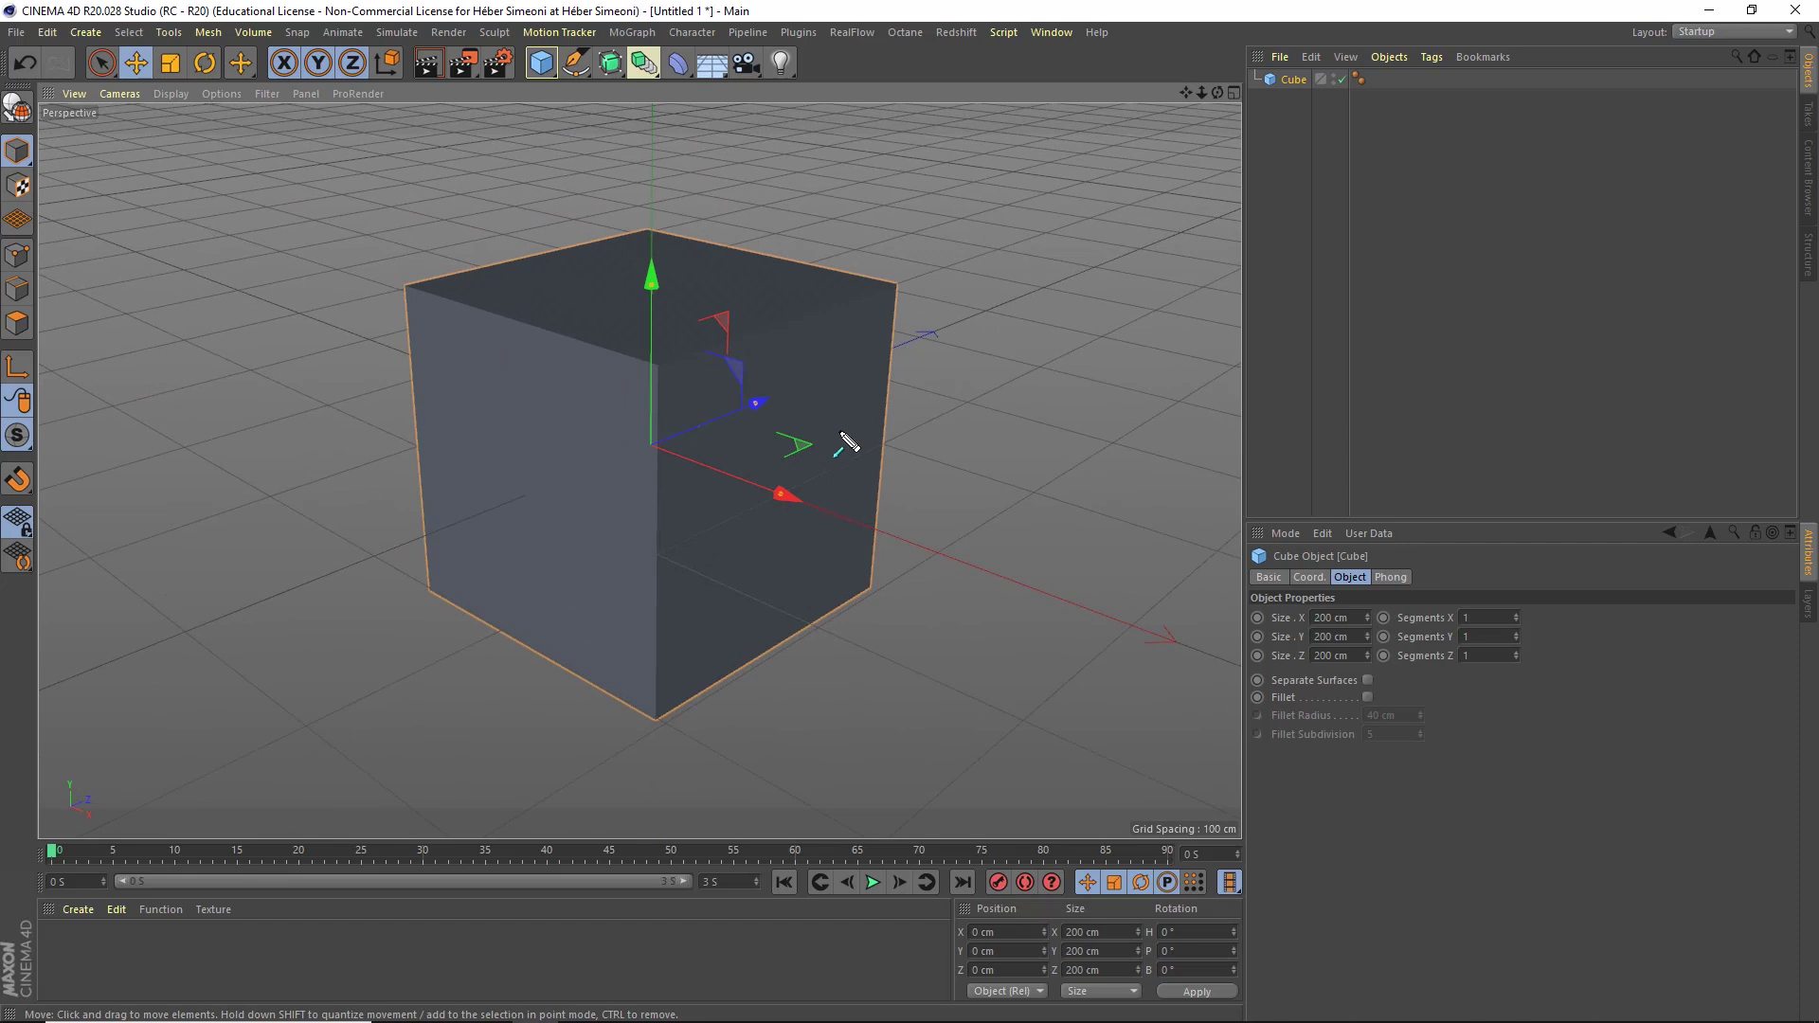
Flatten the cube into a slab by setting its Y size to 10 cm and its Z size to 130 cm.
left_click_drag(1064, 186, 795, 393)
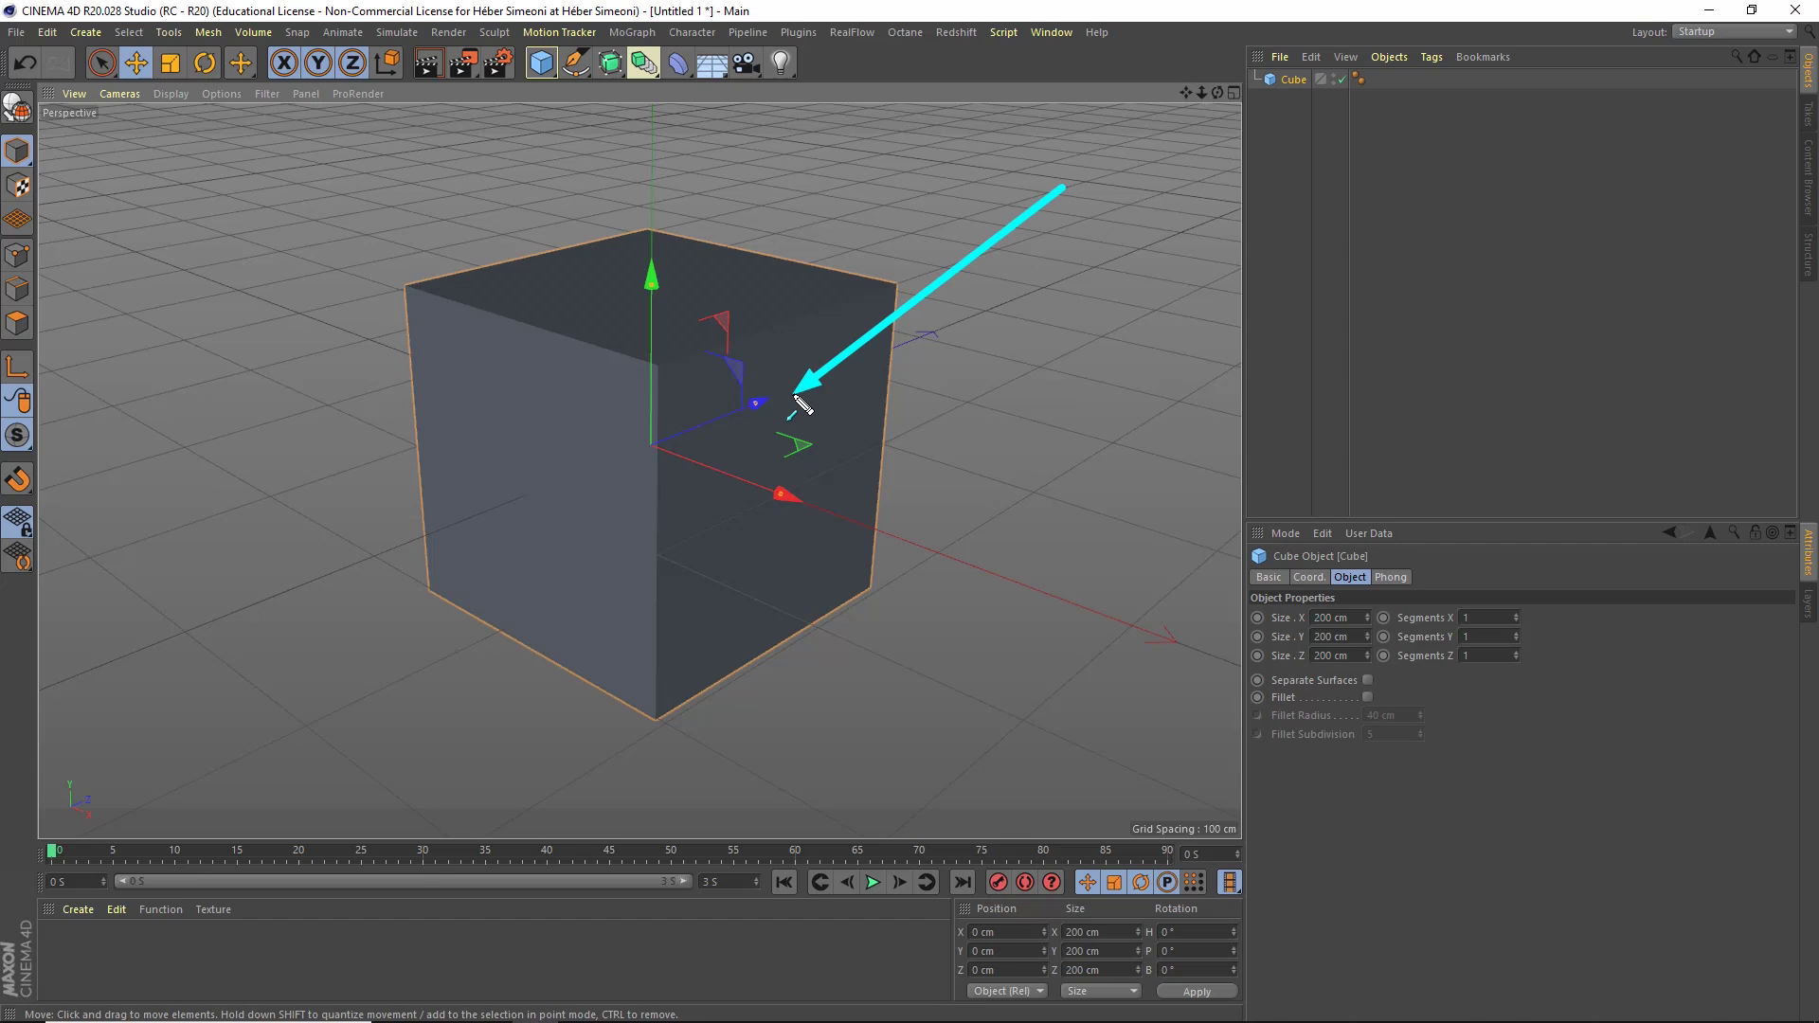
mouse_move(800, 402)
left_mouse_down()
mouse_move(1731, 462)
mouse_move(1805, 556)
mouse_move(1380, 527)
mouse_move(1360, 578)
mouse_move(1277, 629)
mouse_move(1291, 658)
mouse_move(1309, 617)
mouse_move(1315, 633)
mouse_move(872, 412)
mouse_move(1350, 633)
mouse_move(1272, 635)
left_mouse_up()
key("Escape")
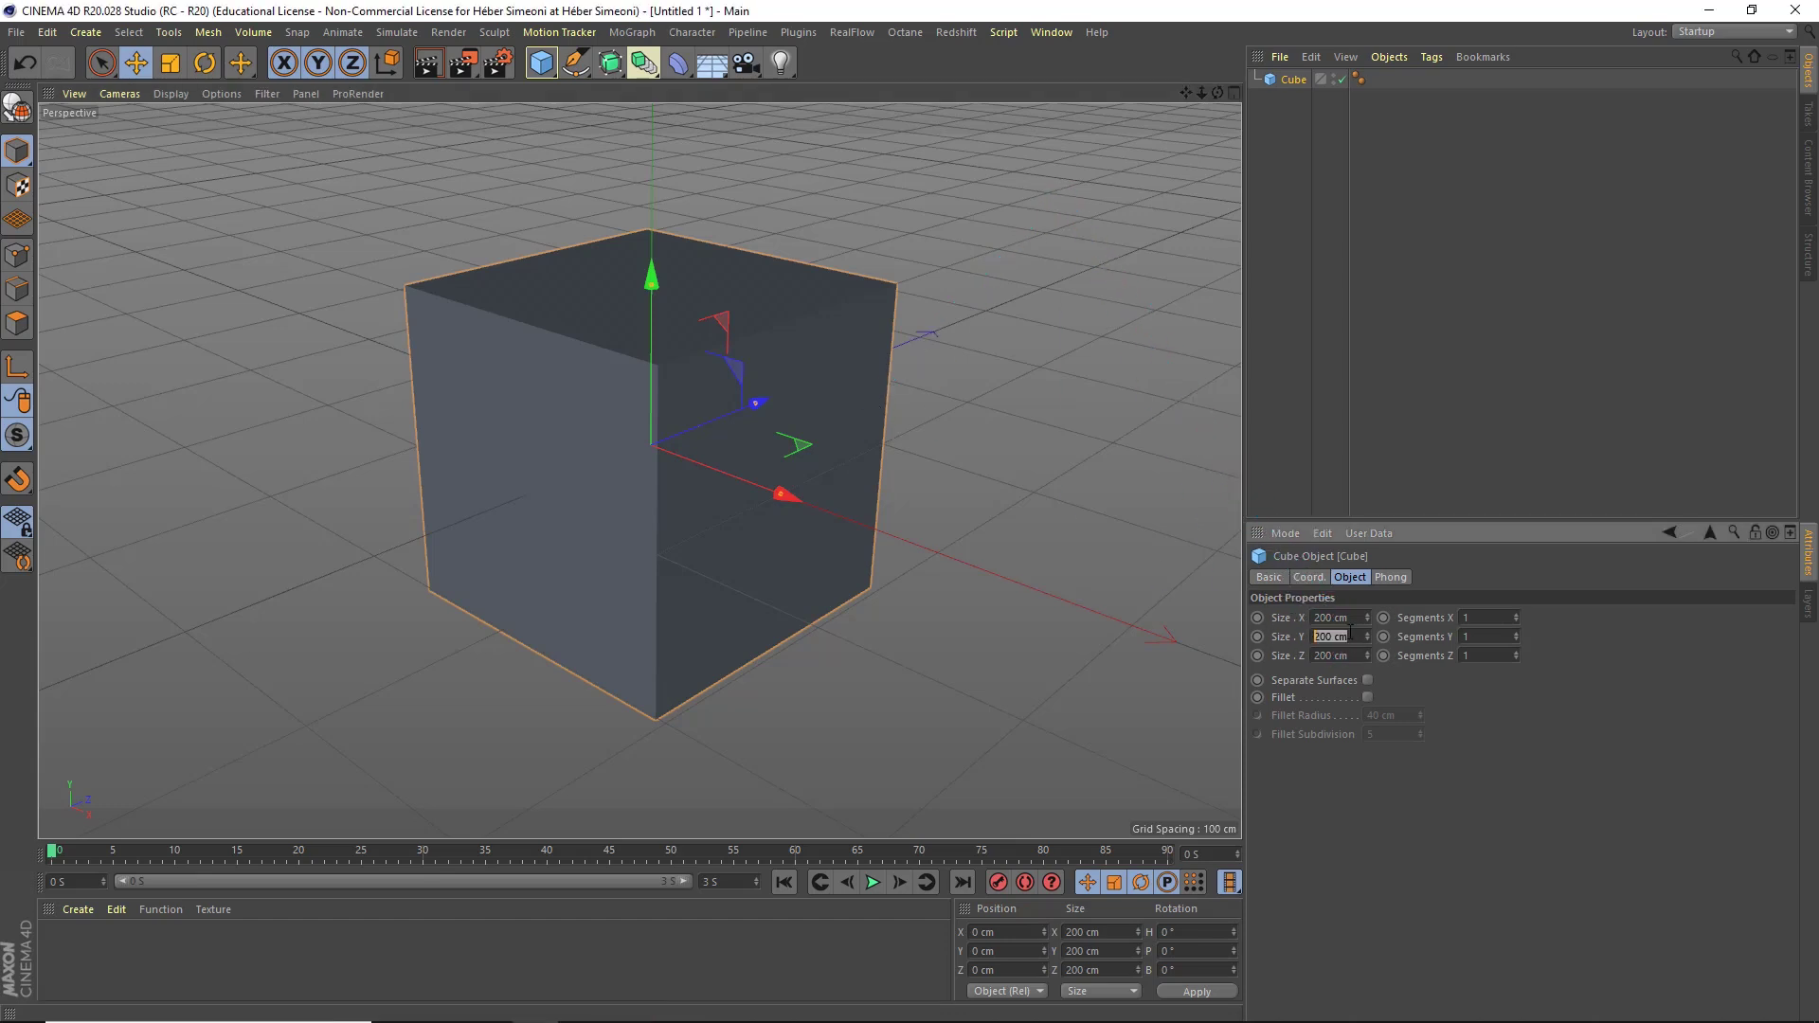
type("10")
key("Tab")
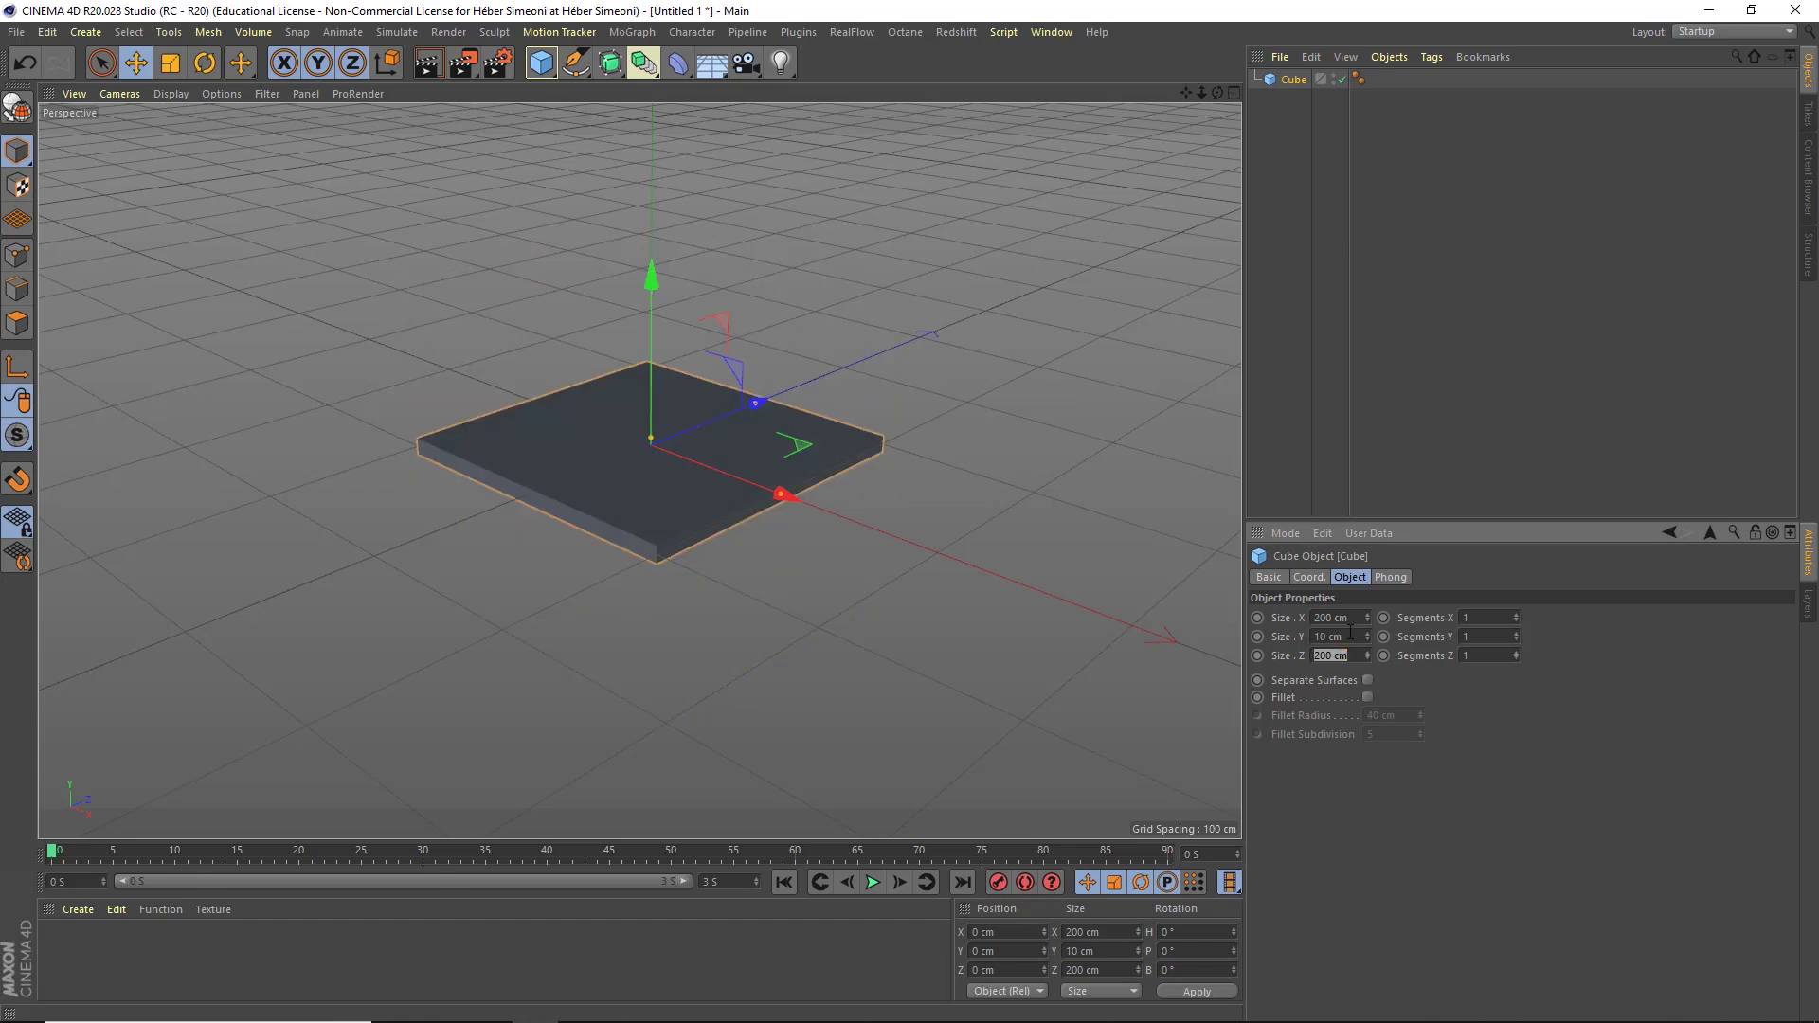
type("130")
key("Return")
scroll(741, 411, "up", 8)
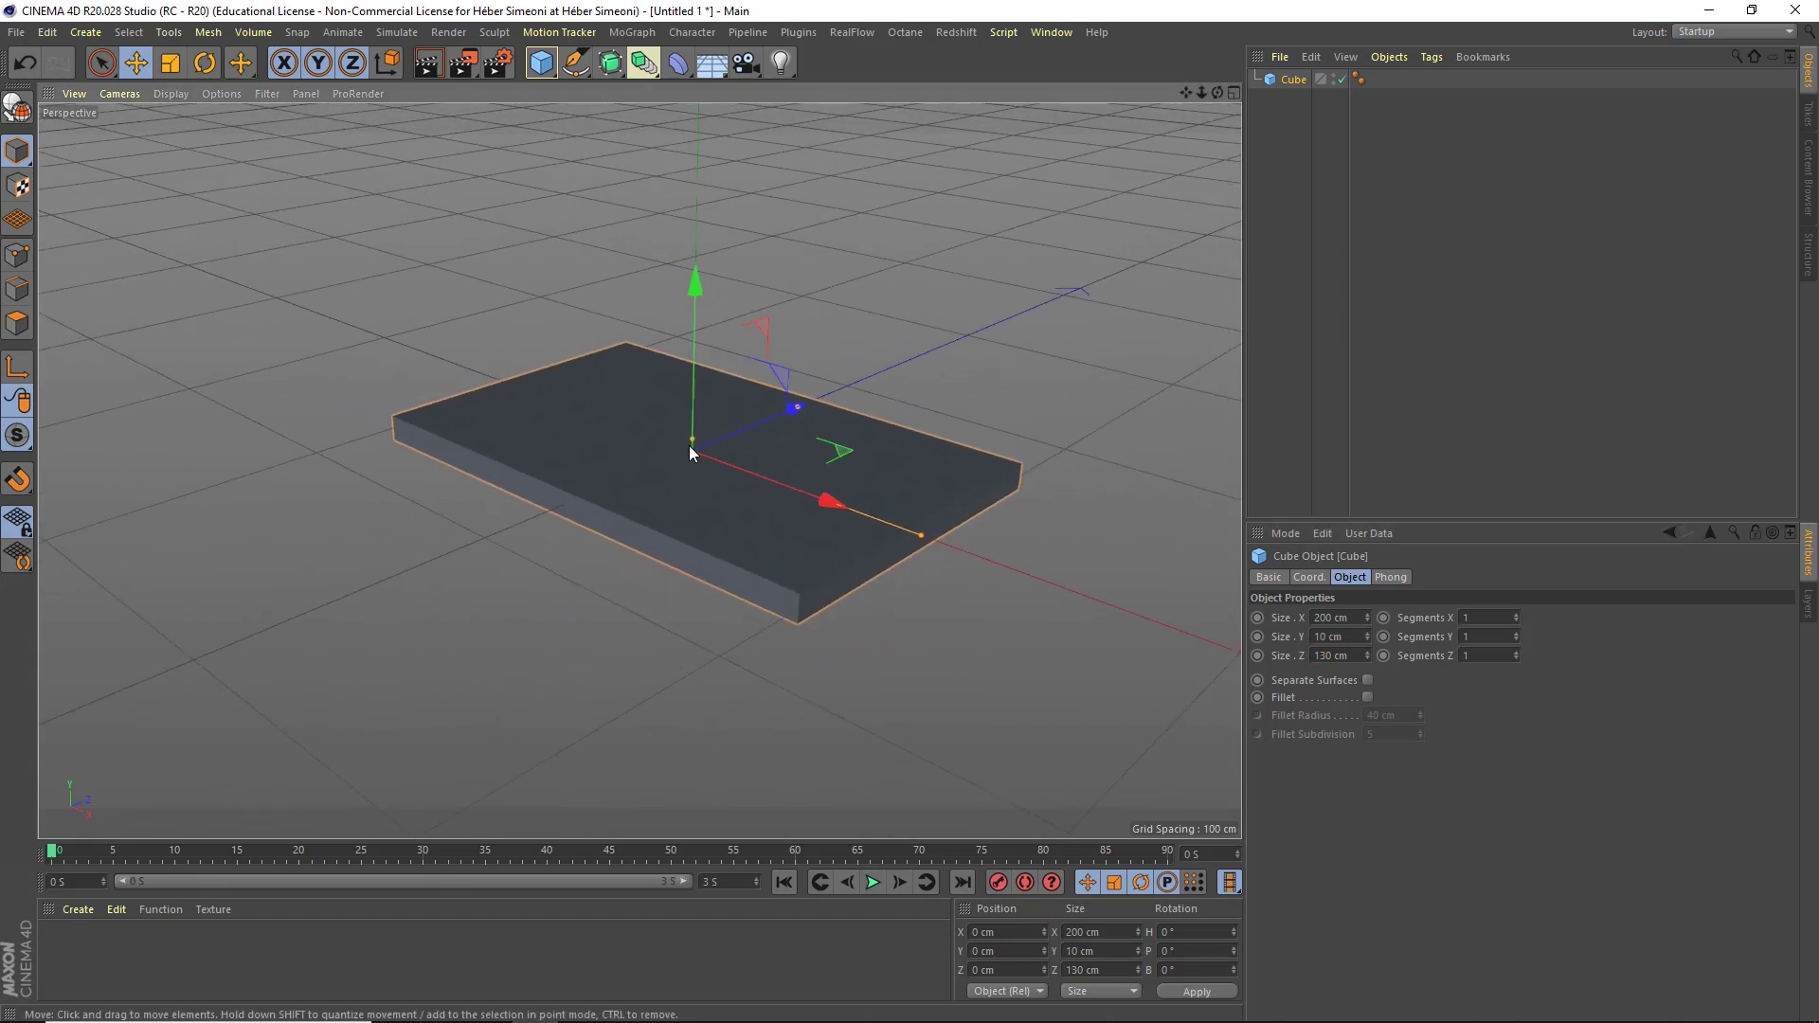
scroll(708, 473, "down", 2)
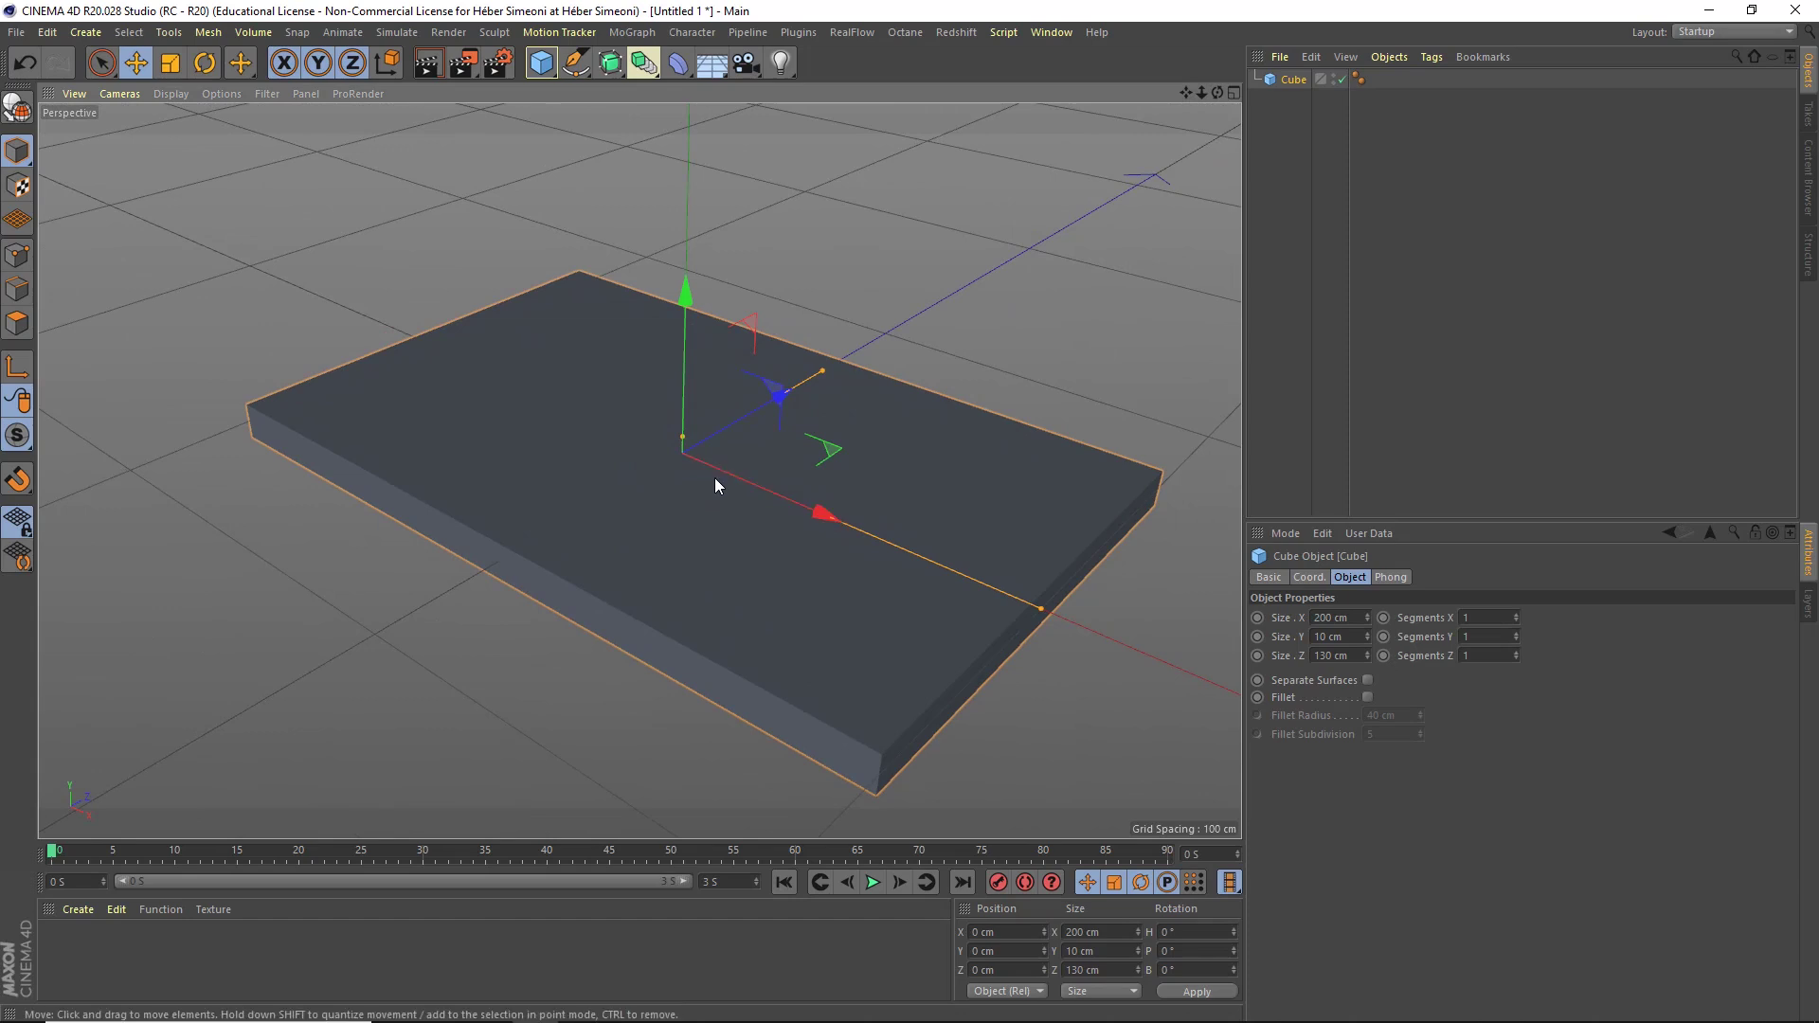
mouse_move(609, 311)
left_mouse_down()
mouse_move(614, 351)
mouse_move(864, 488)
left_mouse_up()
mouse_move(968, 471)
left_mouse_down()
mouse_move(901, 482)
mouse_move(935, 516)
left_mouse_up()
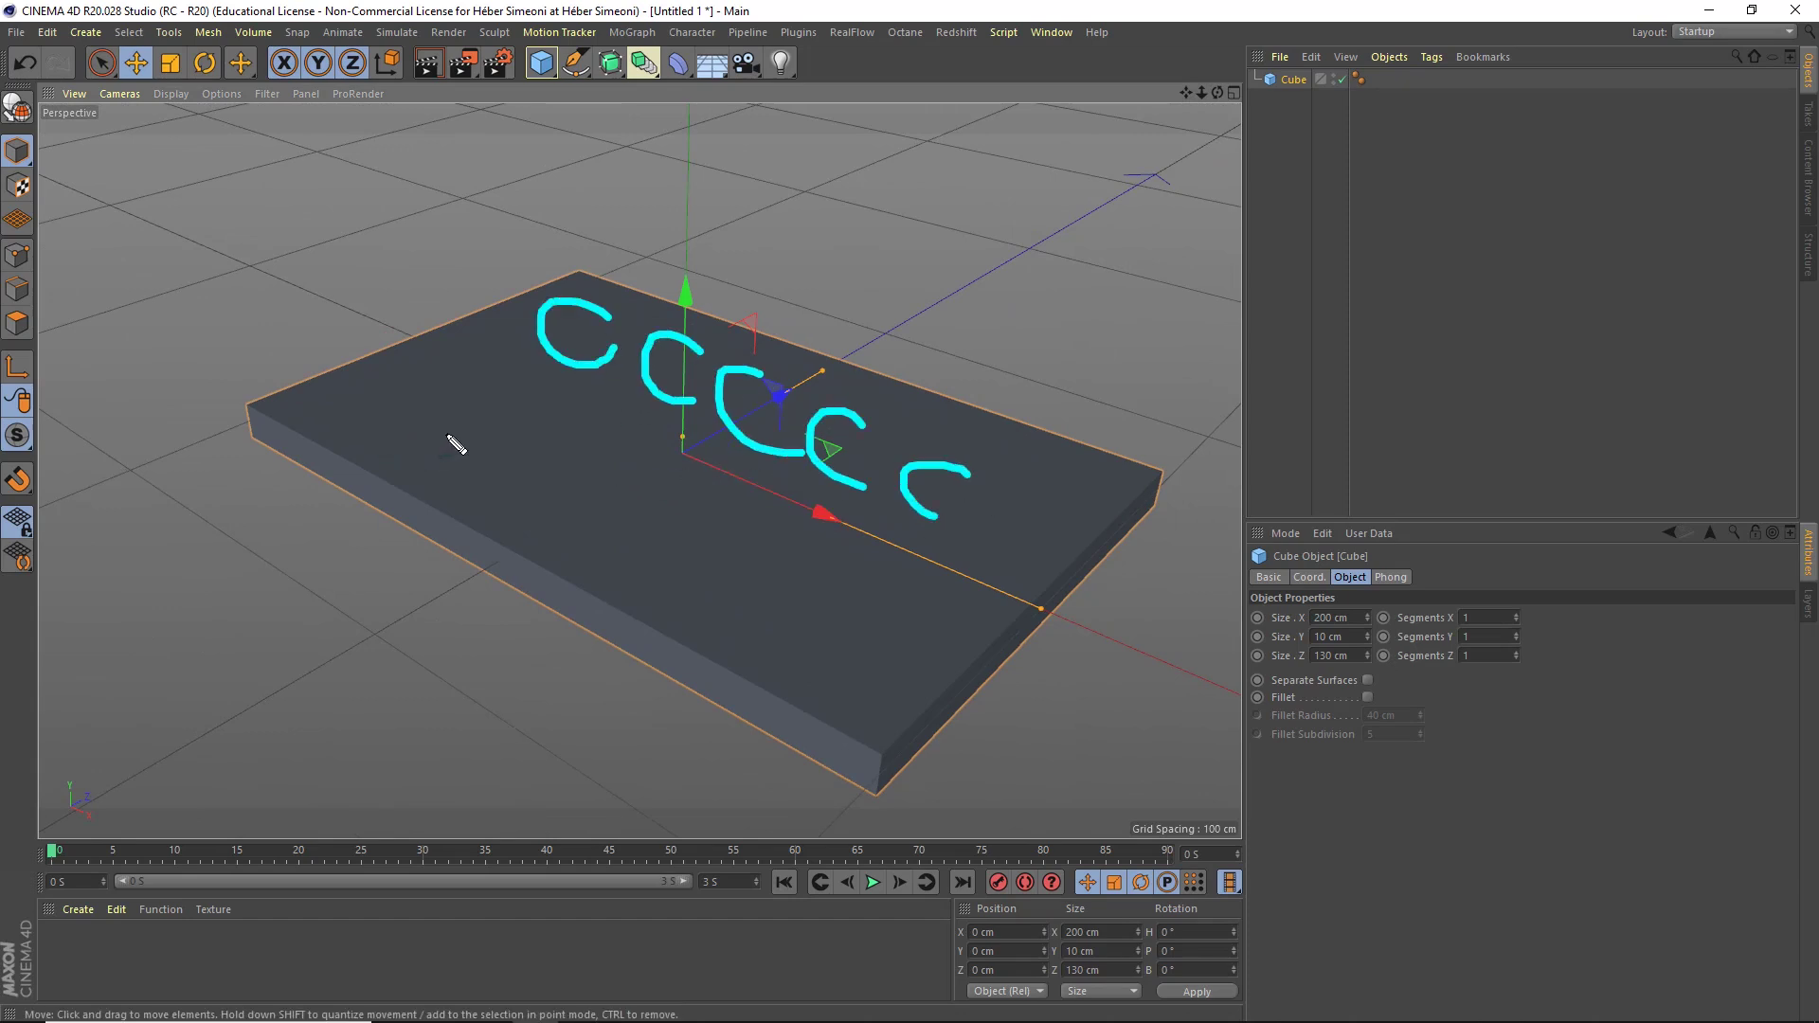
mouse_move(414, 424)
left_mouse_down()
mouse_move(705, 606)
mouse_move(452, 453)
left_mouse_up()
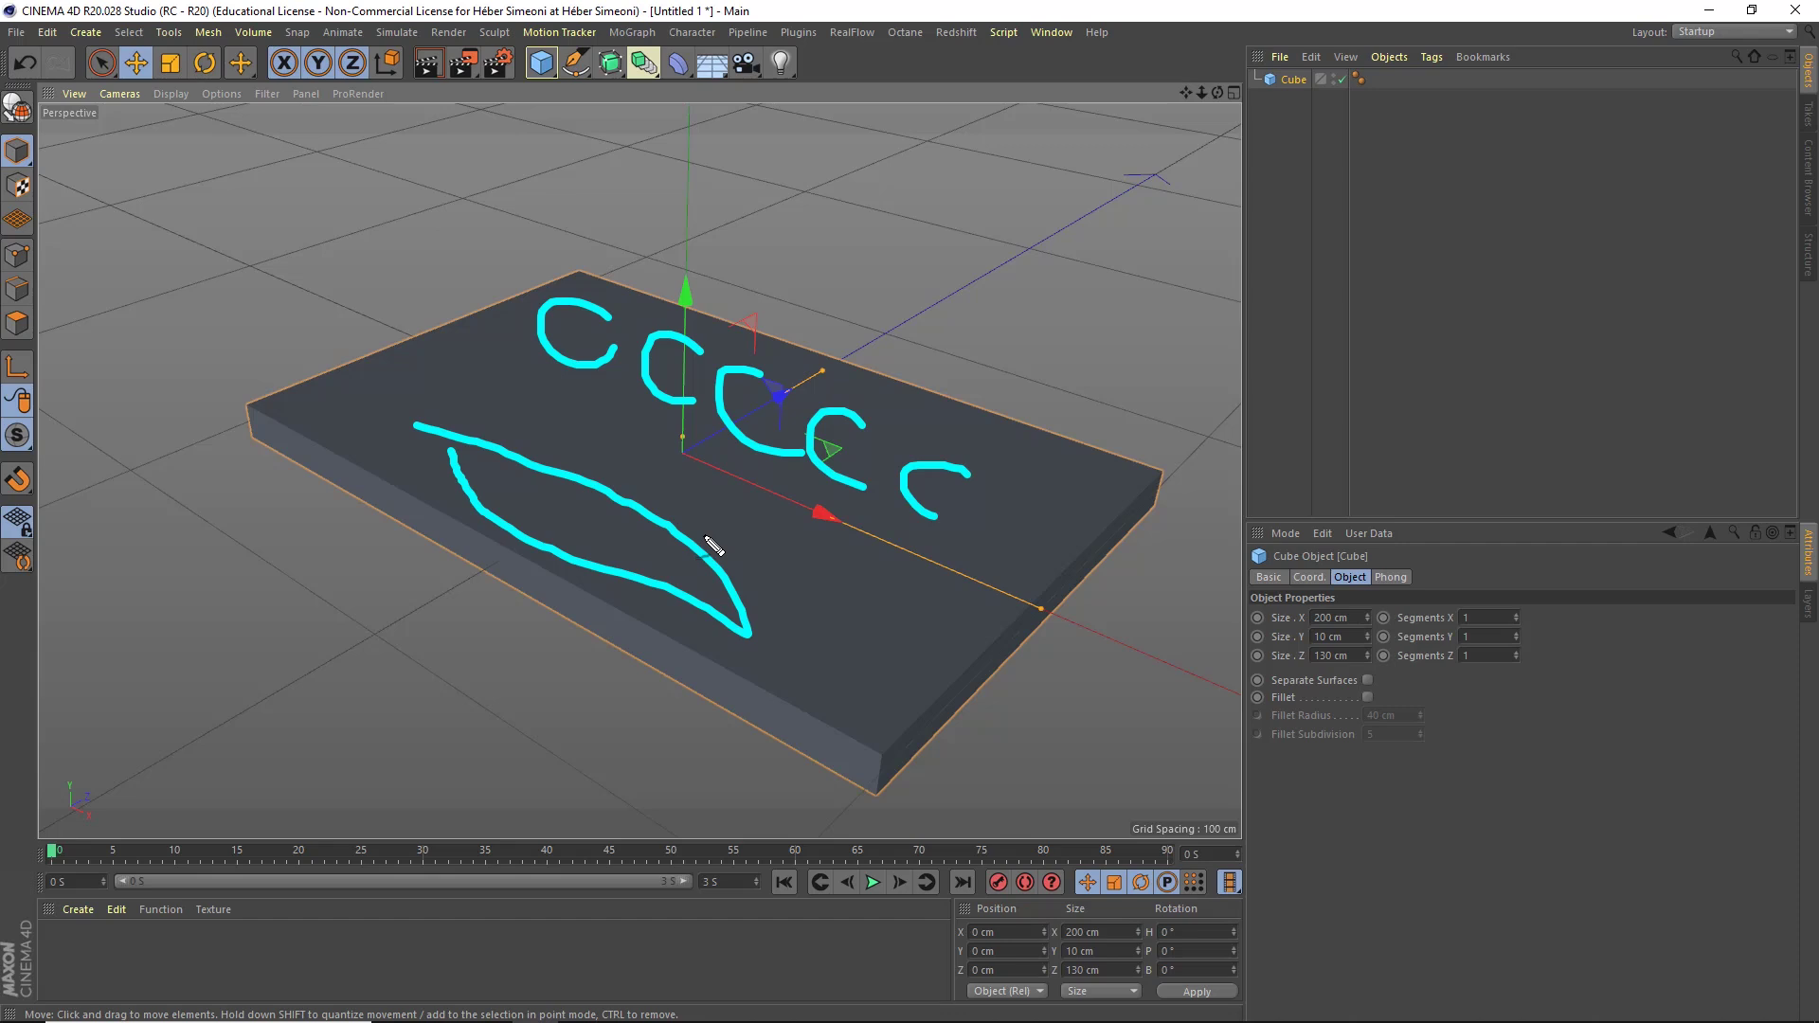
key("Escape")
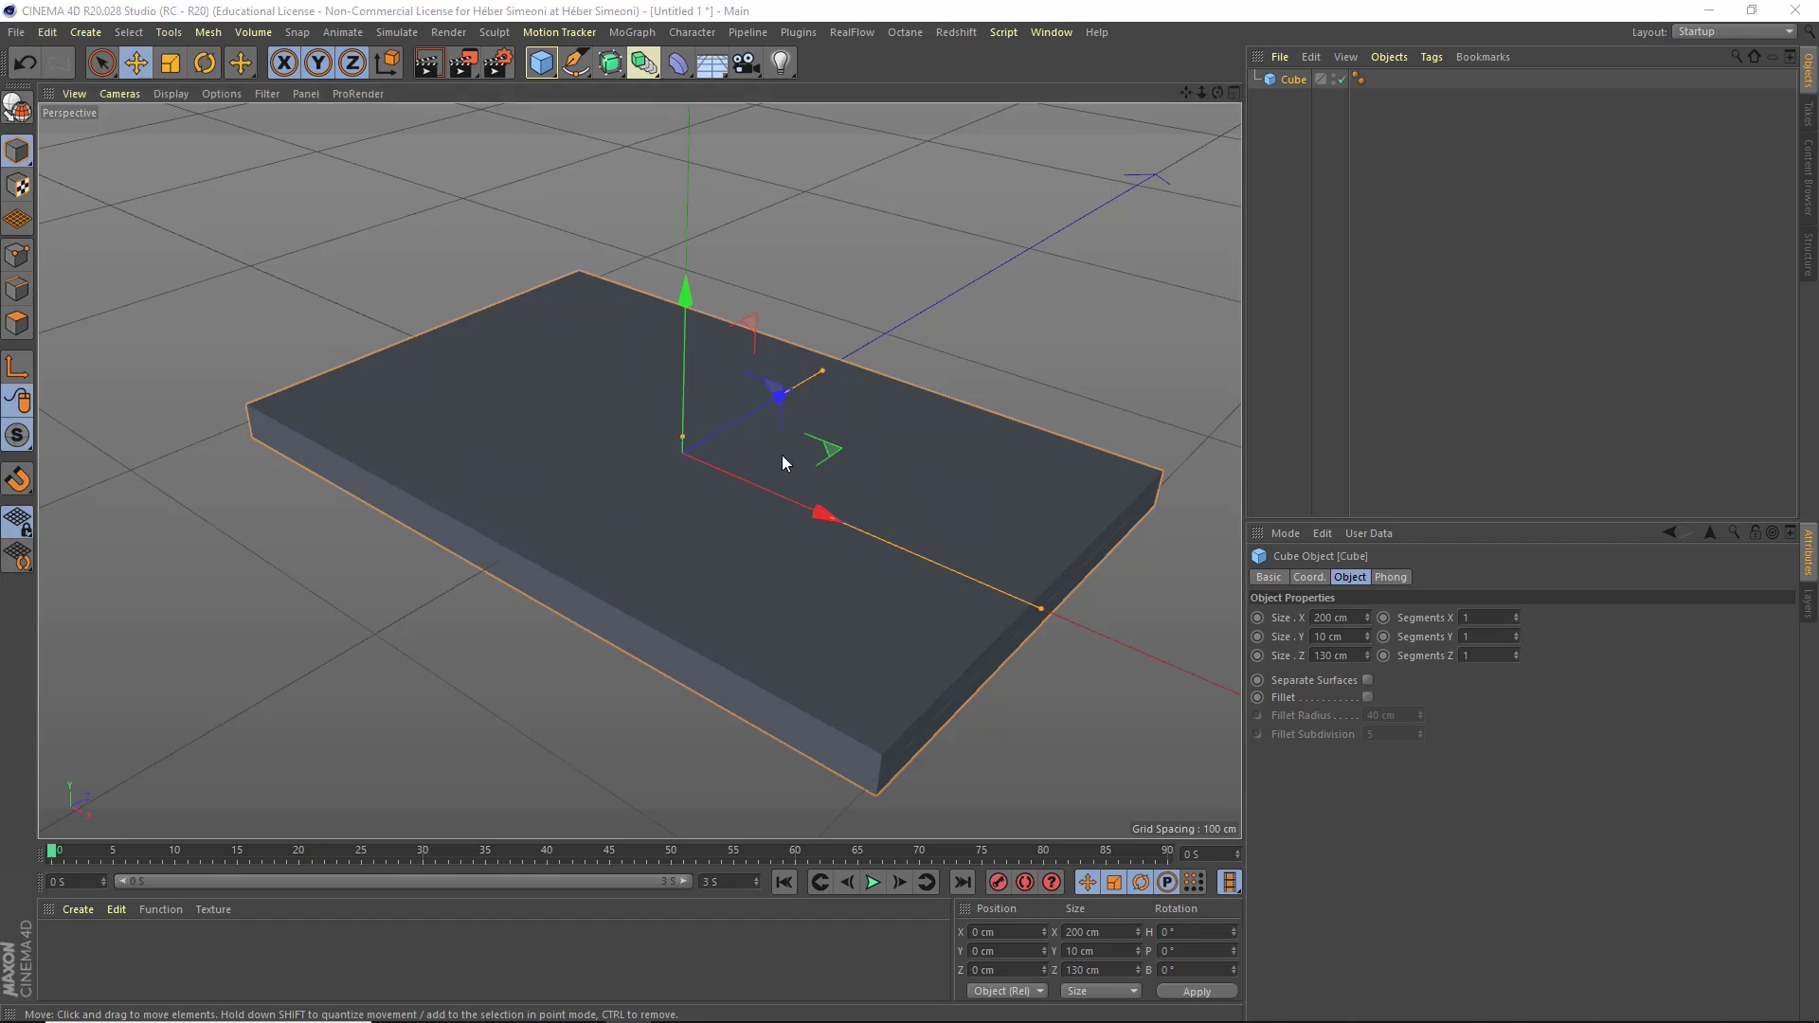
Enable Fillet on the slab to round its edges.
key("ctrl+2")
left_click_drag(1084, 243, 962, 467)
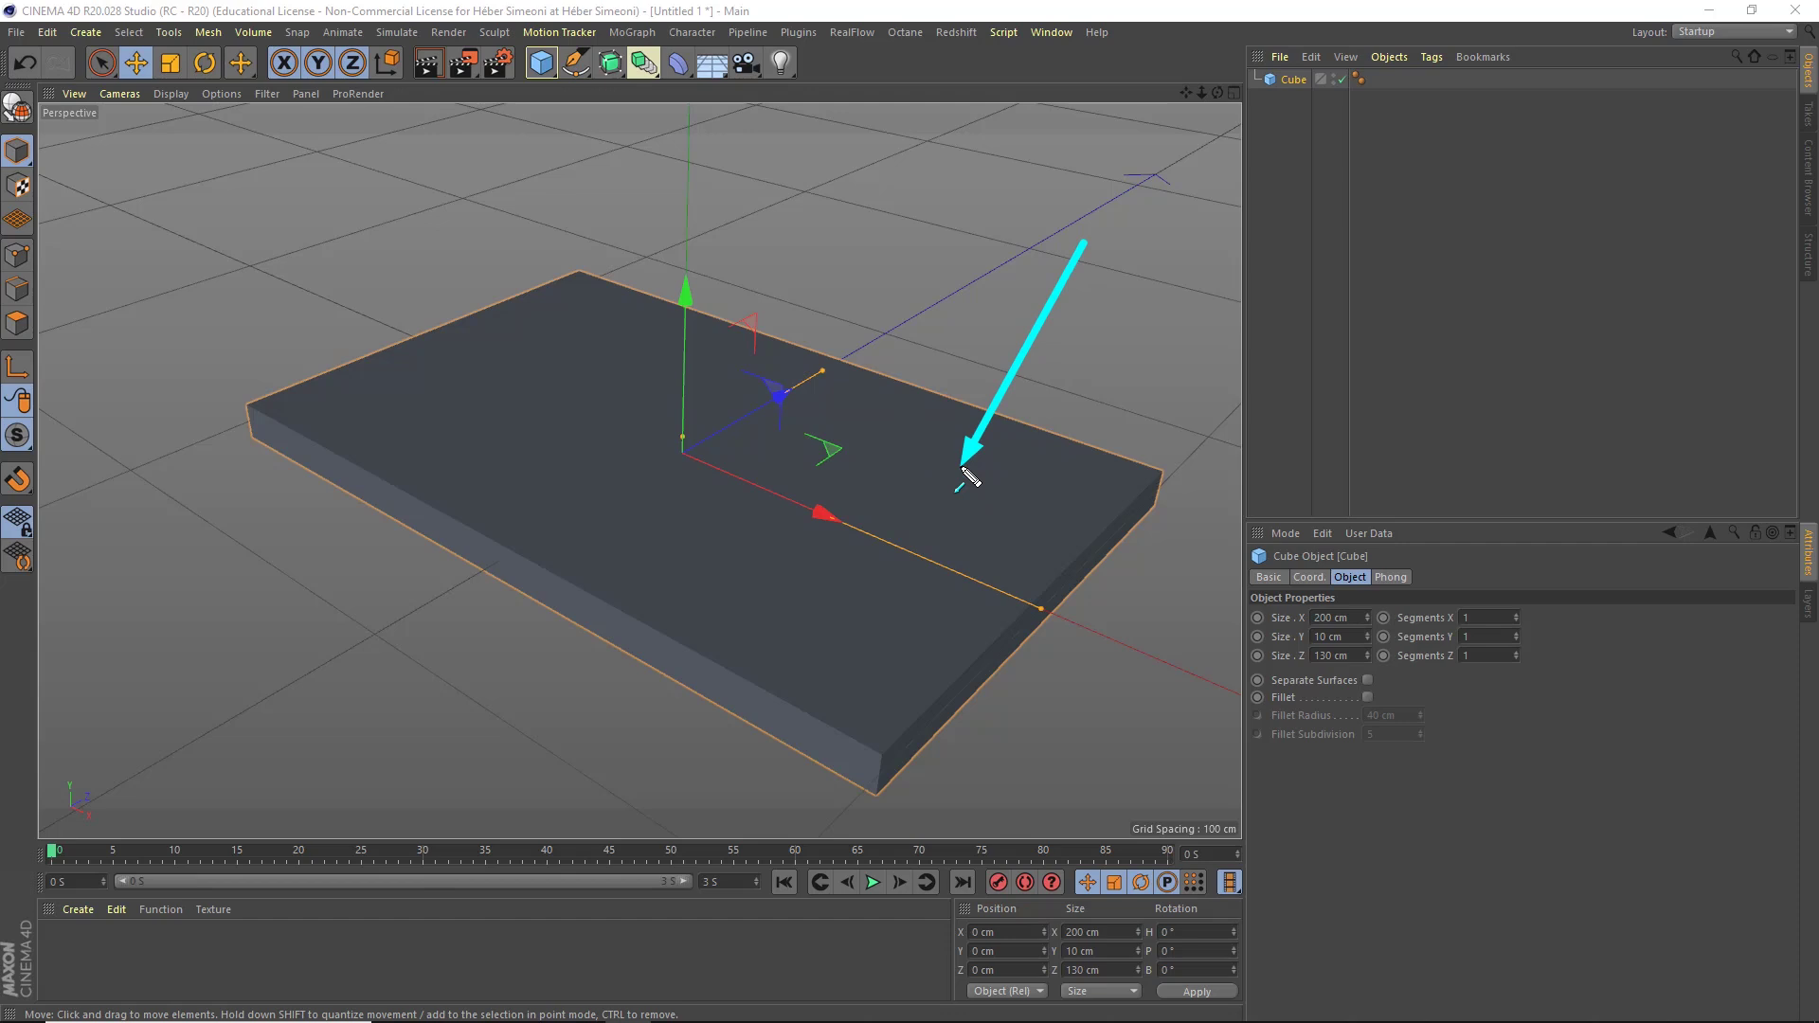
mouse_move(969, 476)
left_mouse_down()
mouse_move(1274, 500)
mouse_move(1351, 580)
mouse_move(1506, 563)
left_mouse_up()
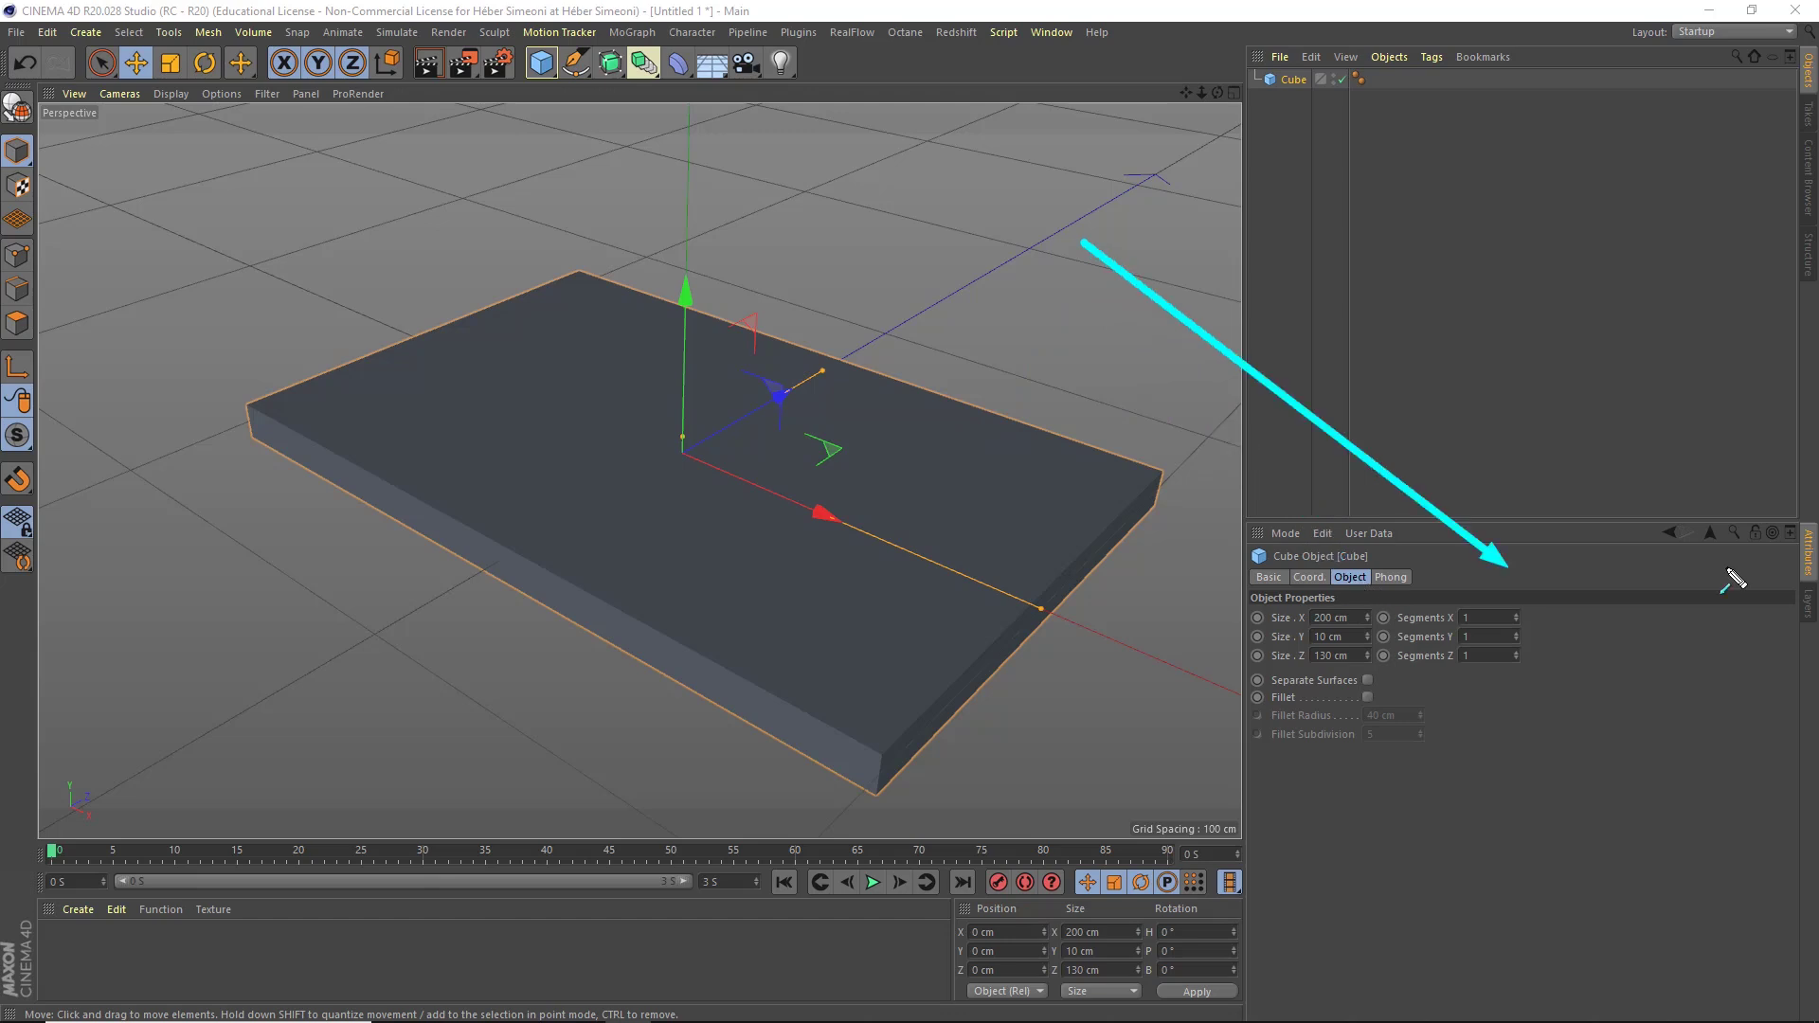
mouse_move(1733, 580)
left_mouse_down()
mouse_move(1367, 586)
mouse_move(1336, 701)
mouse_move(1367, 696)
left_mouse_up()
key("Escape")
left_click(1366, 696)
mouse_move(926, 666)
left_mouse_down("alt")
mouse_move(778, 512)
mouse_move(775, 469)
mouse_move(930, 572)
mouse_move(884, 513)
mouse_move(1097, 422)
left_mouse_up("alt")
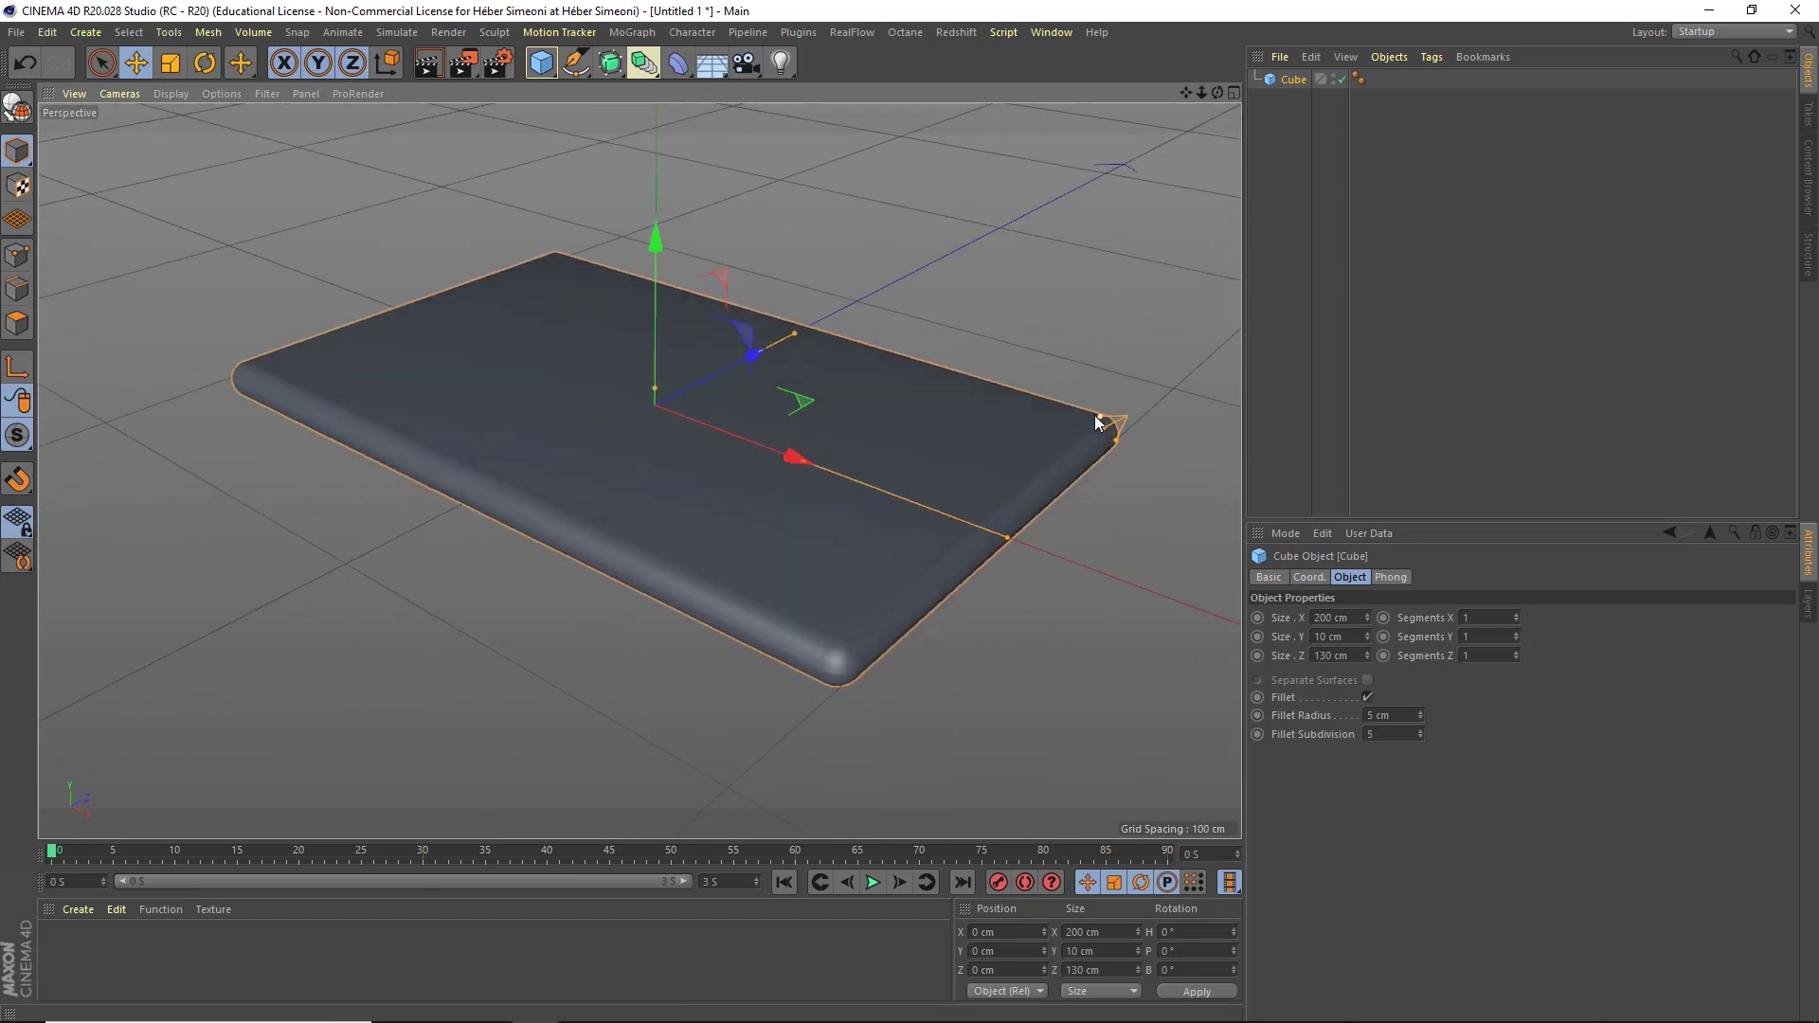
Set the slab's fillet radius to 2 cm and its fillet subdivision to 3.
mouse_move(1216, 338)
left_mouse_down()
mouse_move(1083, 464)
mouse_move(1258, 622)
mouse_move(1283, 730)
mouse_move(1401, 723)
mouse_move(1311, 710)
left_mouse_up()
key("Escape")
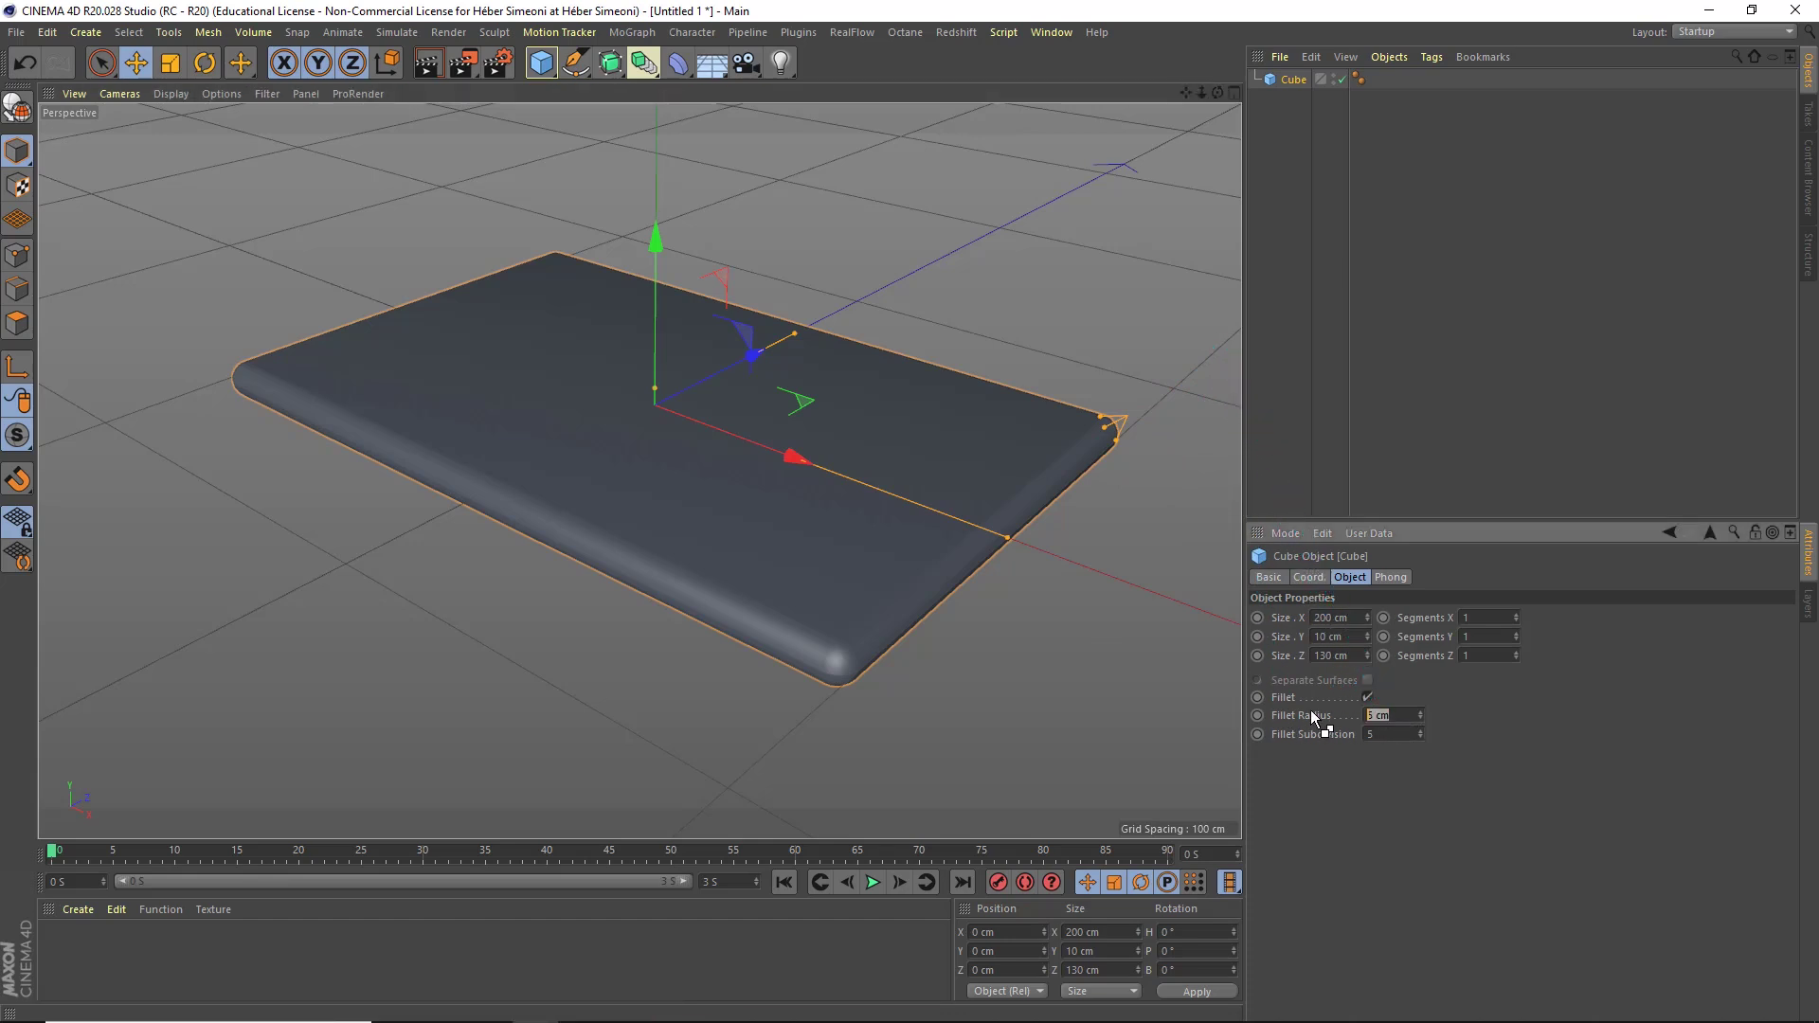
type("2")
key("Tab")
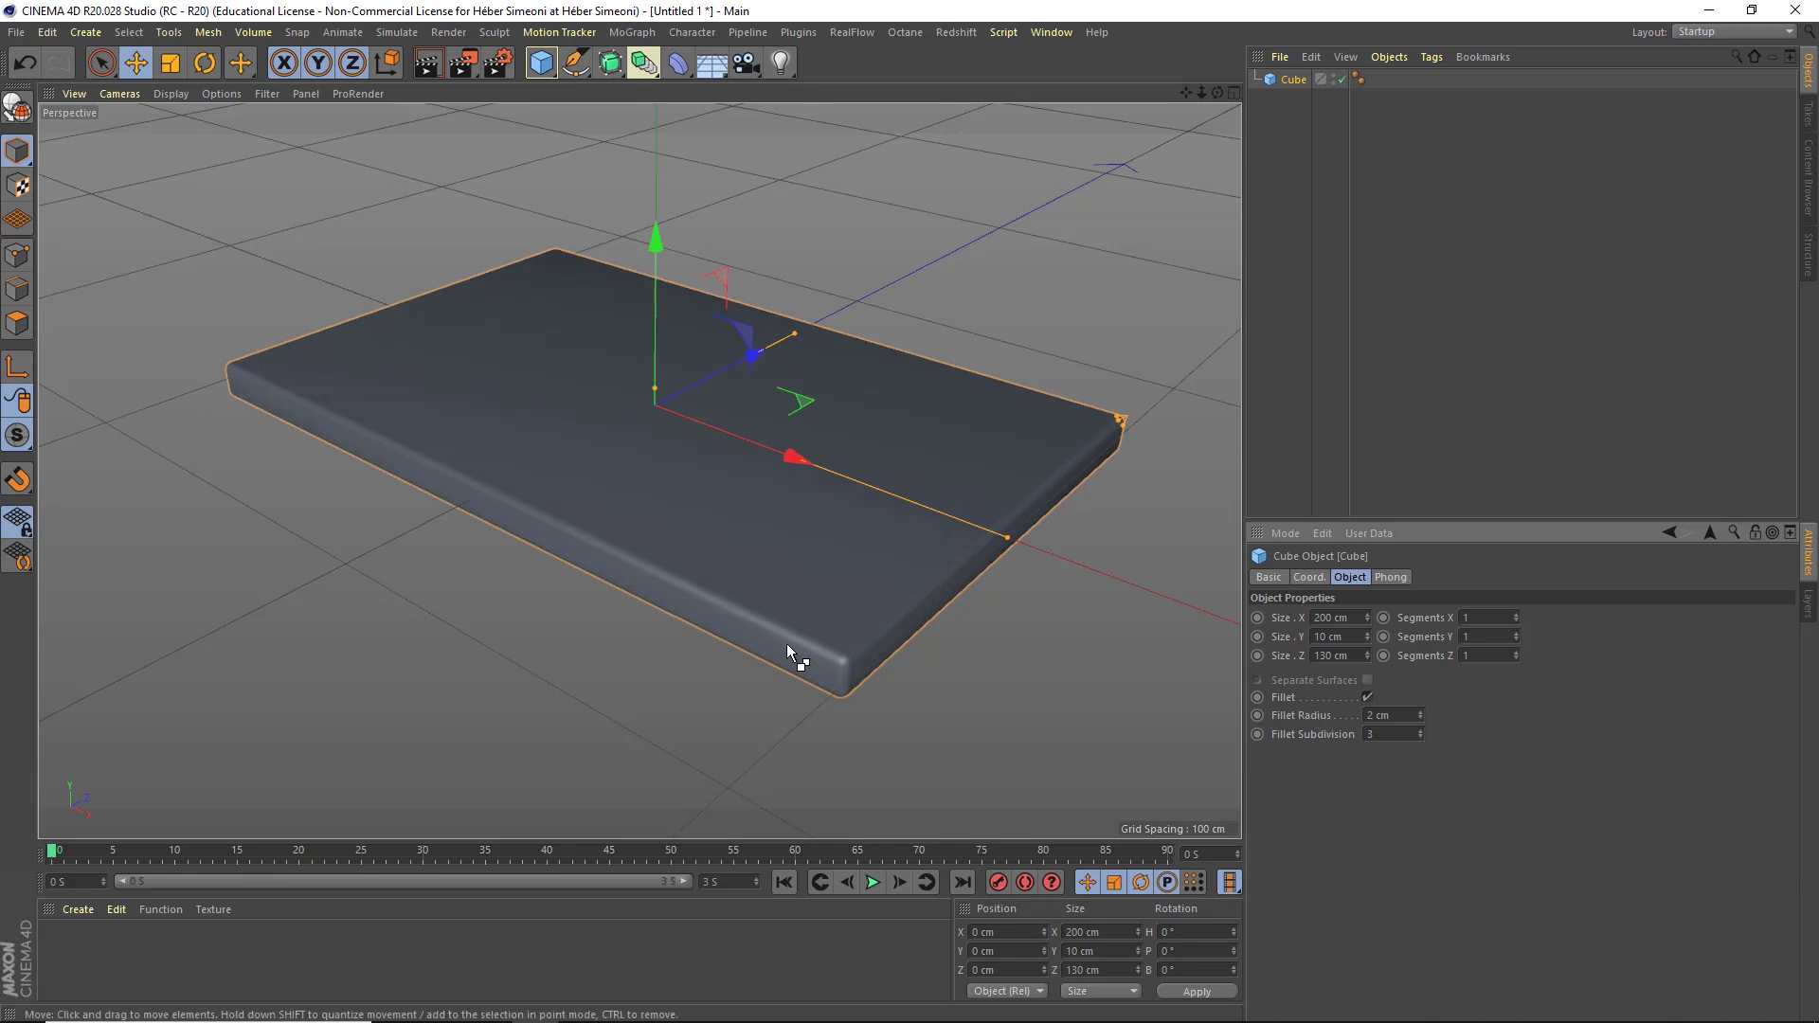
Examine the slab's rounded edges and corner up close, with the slab deselected for a final overall look.
scroll(997, 479, "up", 5)
mouse_move(1574, 528)
left_mouse_down()
mouse_move(1365, 720)
mouse_move(985, 433)
left_mouse_up()
key("Escape")
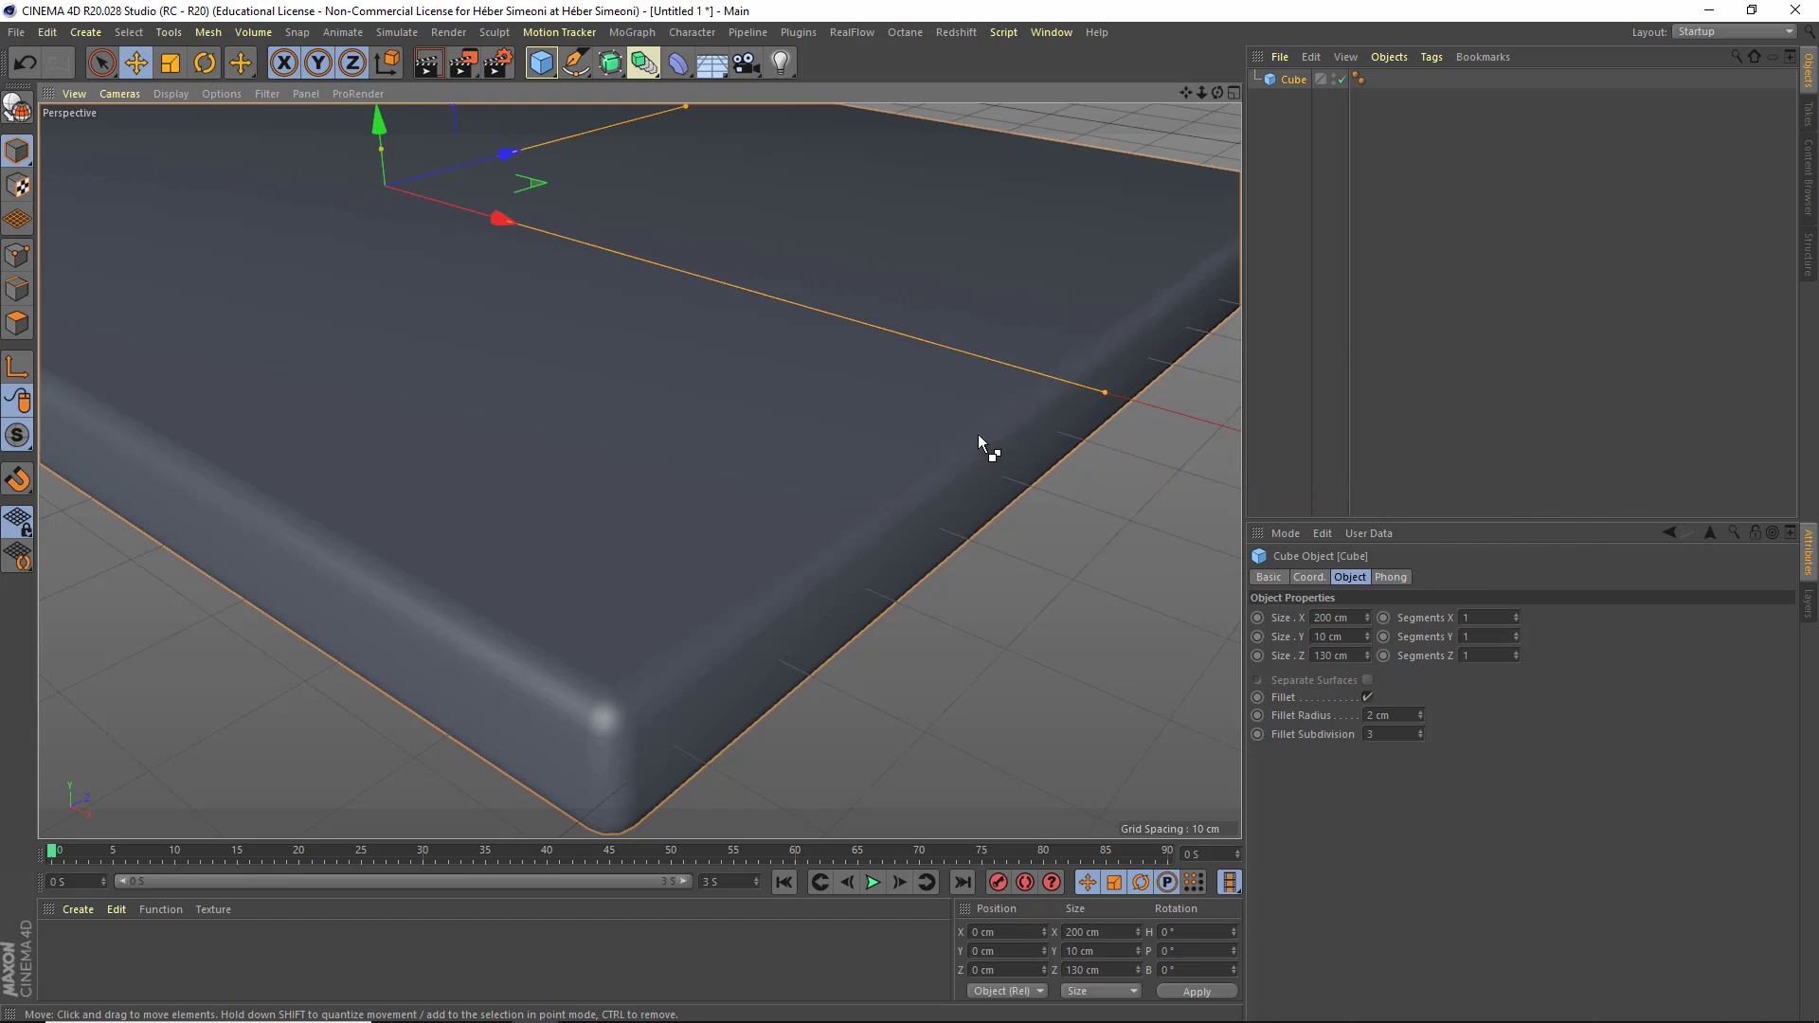
left_click_drag(1245, 222, 1081, 333)
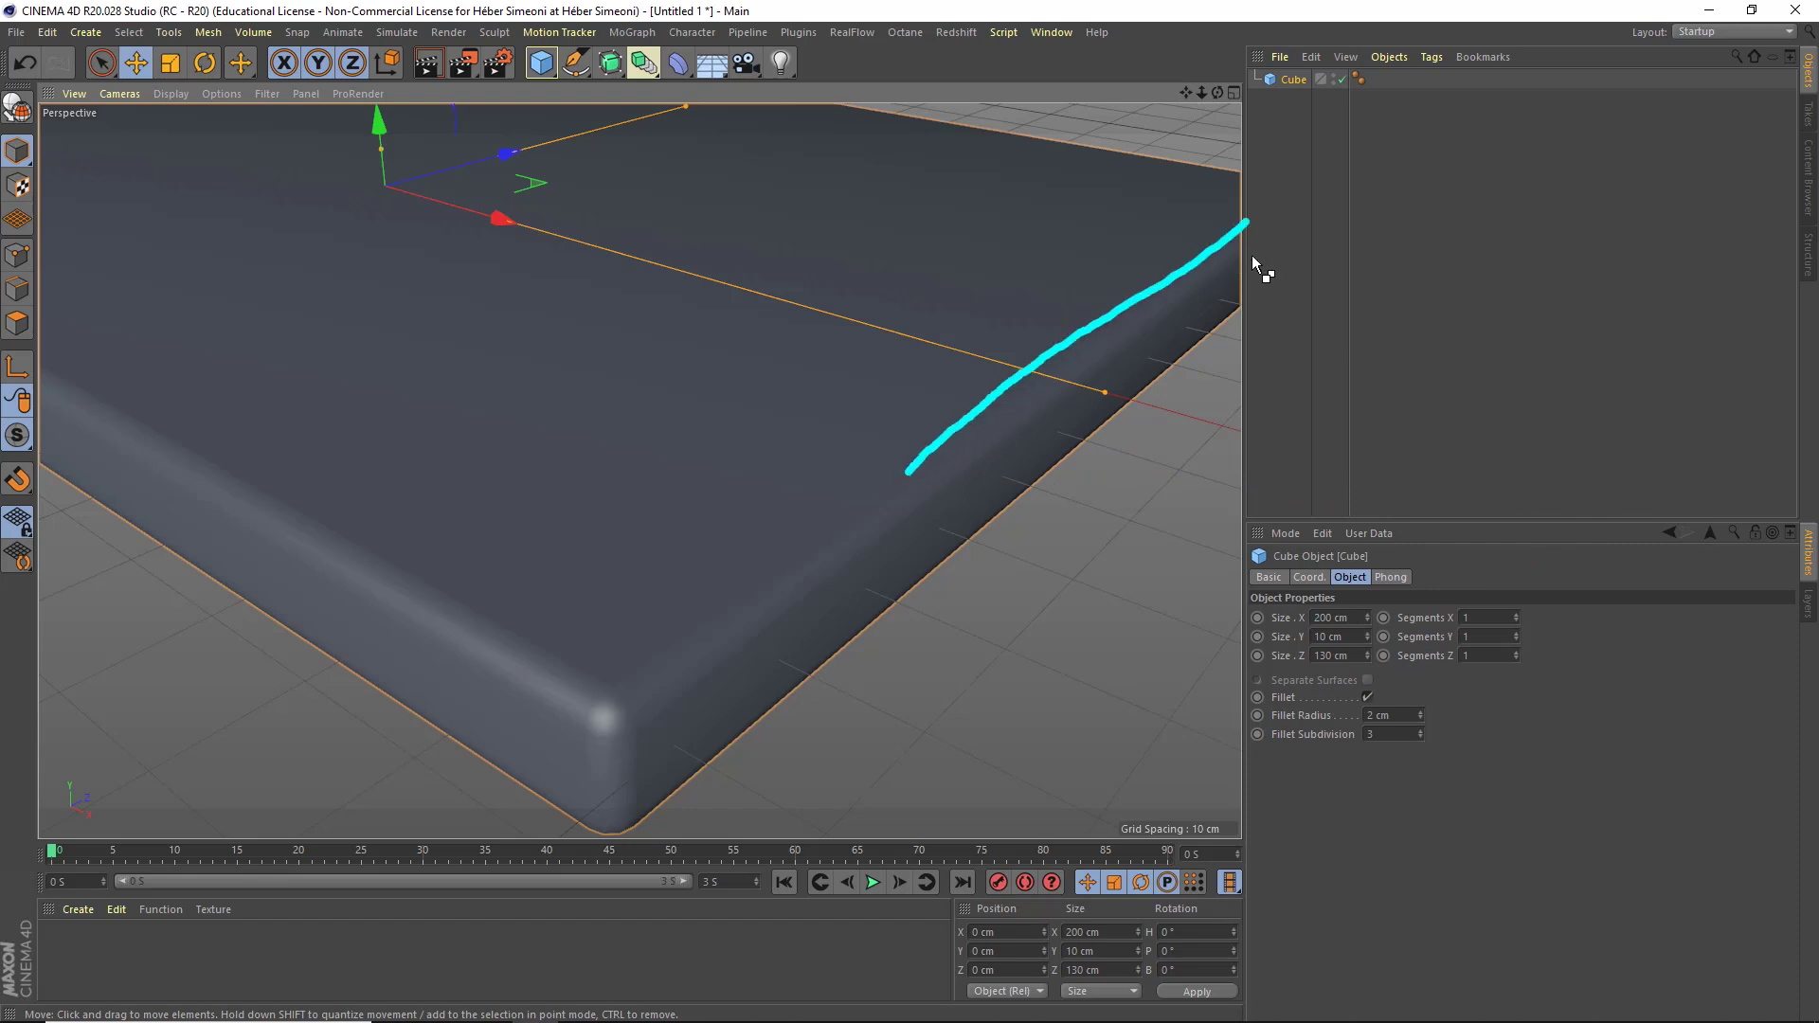
left_click_drag(1252, 254, 1009, 436)
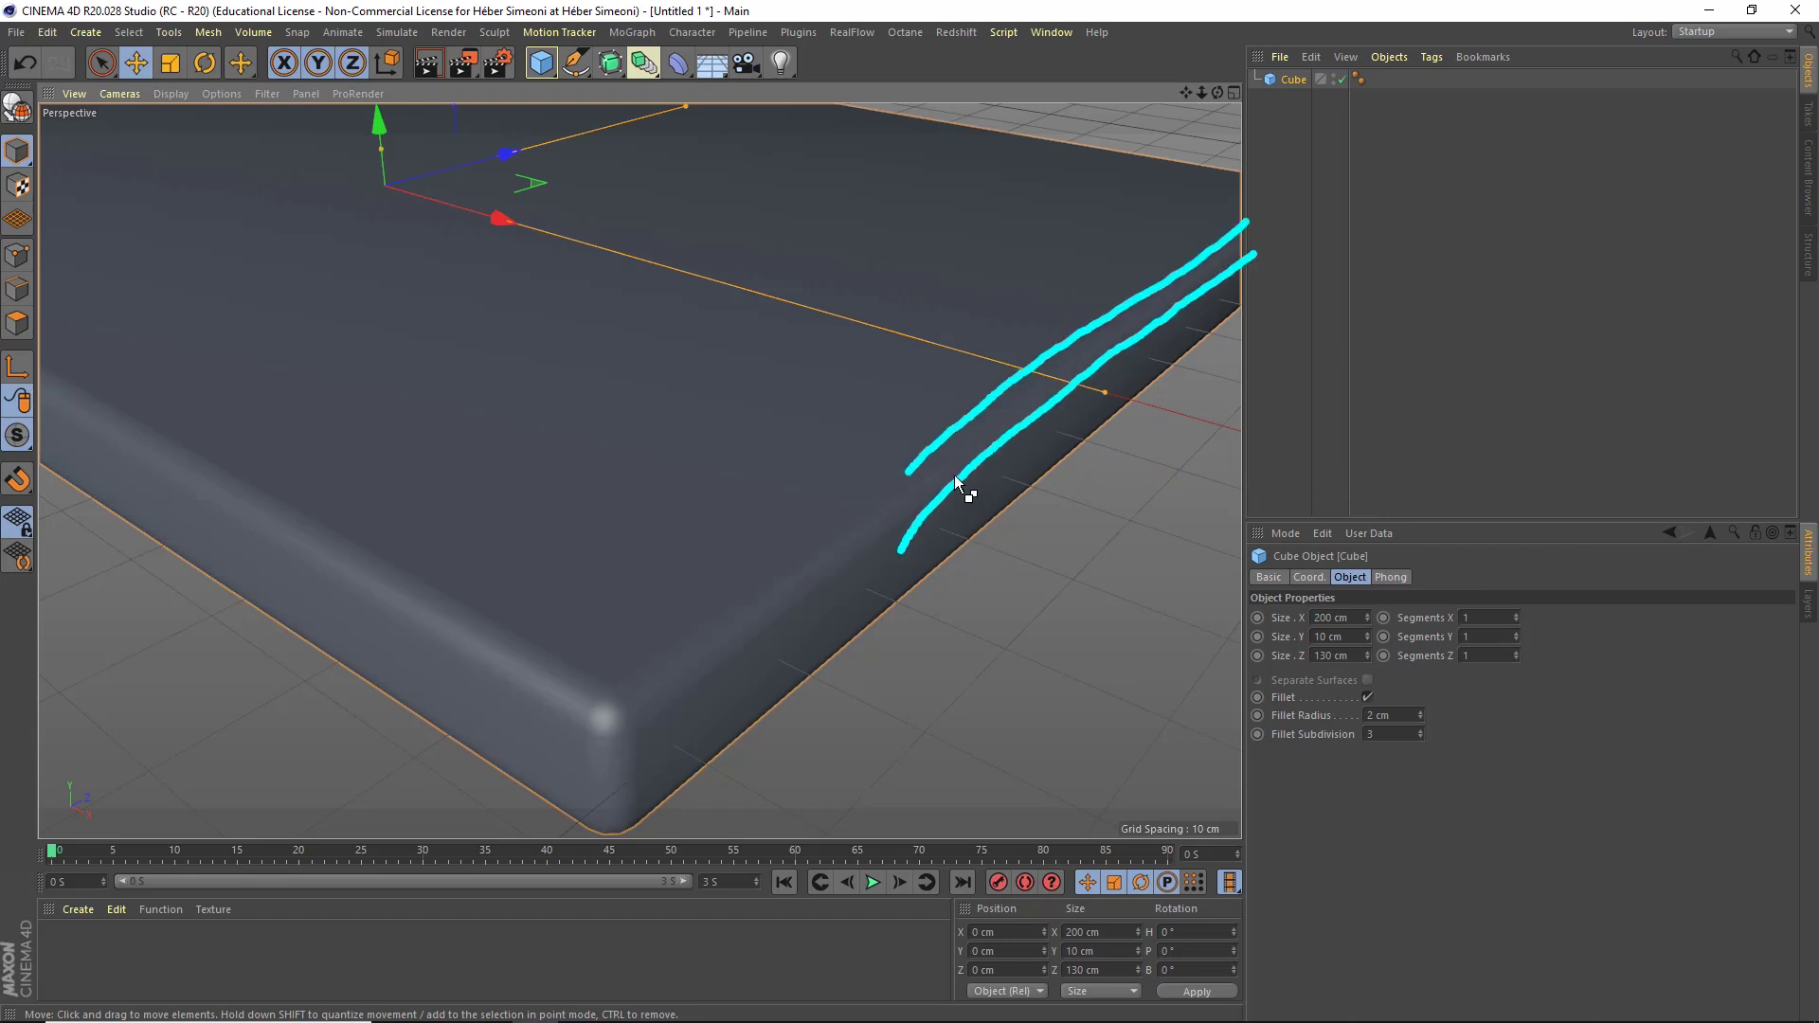
left_click_drag(963, 431, 985, 447)
mouse_move(1521, 483)
left_mouse_down()
mouse_move(1277, 720)
mouse_move(1408, 707)
mouse_move(952, 421)
mouse_move(976, 472)
mouse_move(952, 428)
mouse_move(1331, 737)
left_mouse_up()
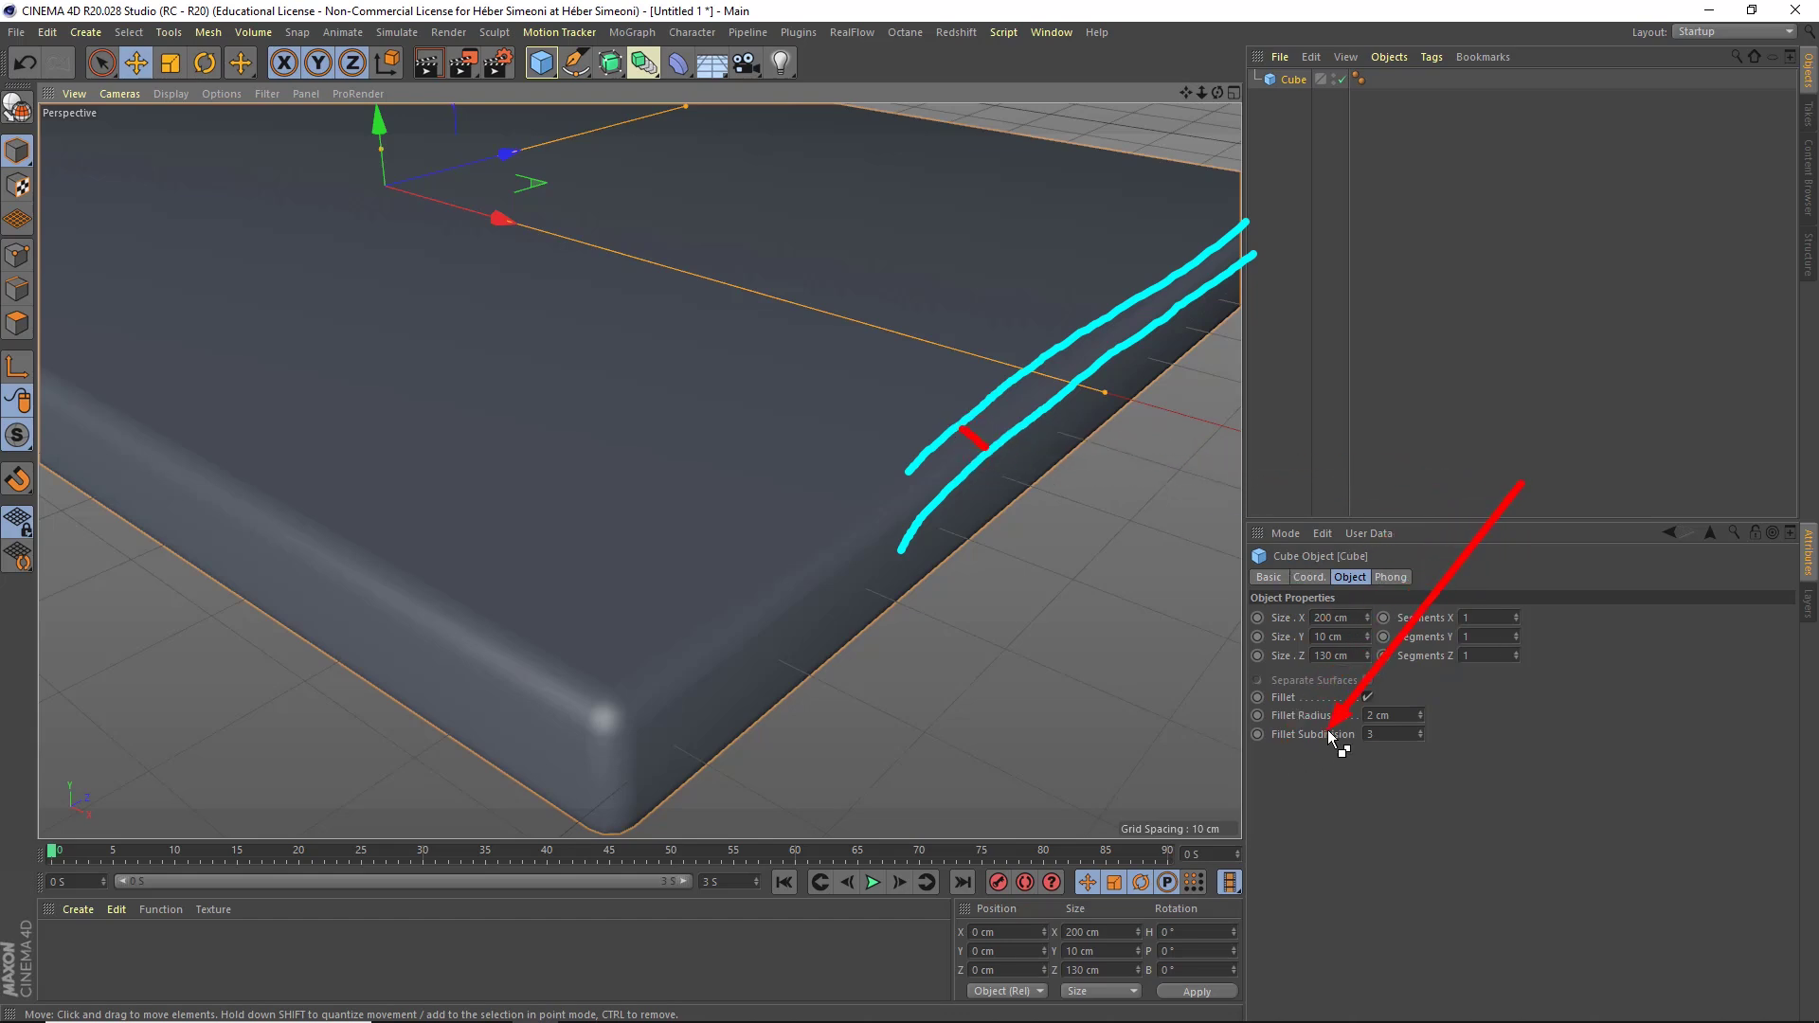
key("Escape")
left_click(1070, 535)
right_click_drag(885, 390, 742, 409, "alt")
mouse_move(742, 410)
left_mouse_down("alt")
mouse_move(773, 383)
mouse_move(765, 427)
left_mouse_up("alt")
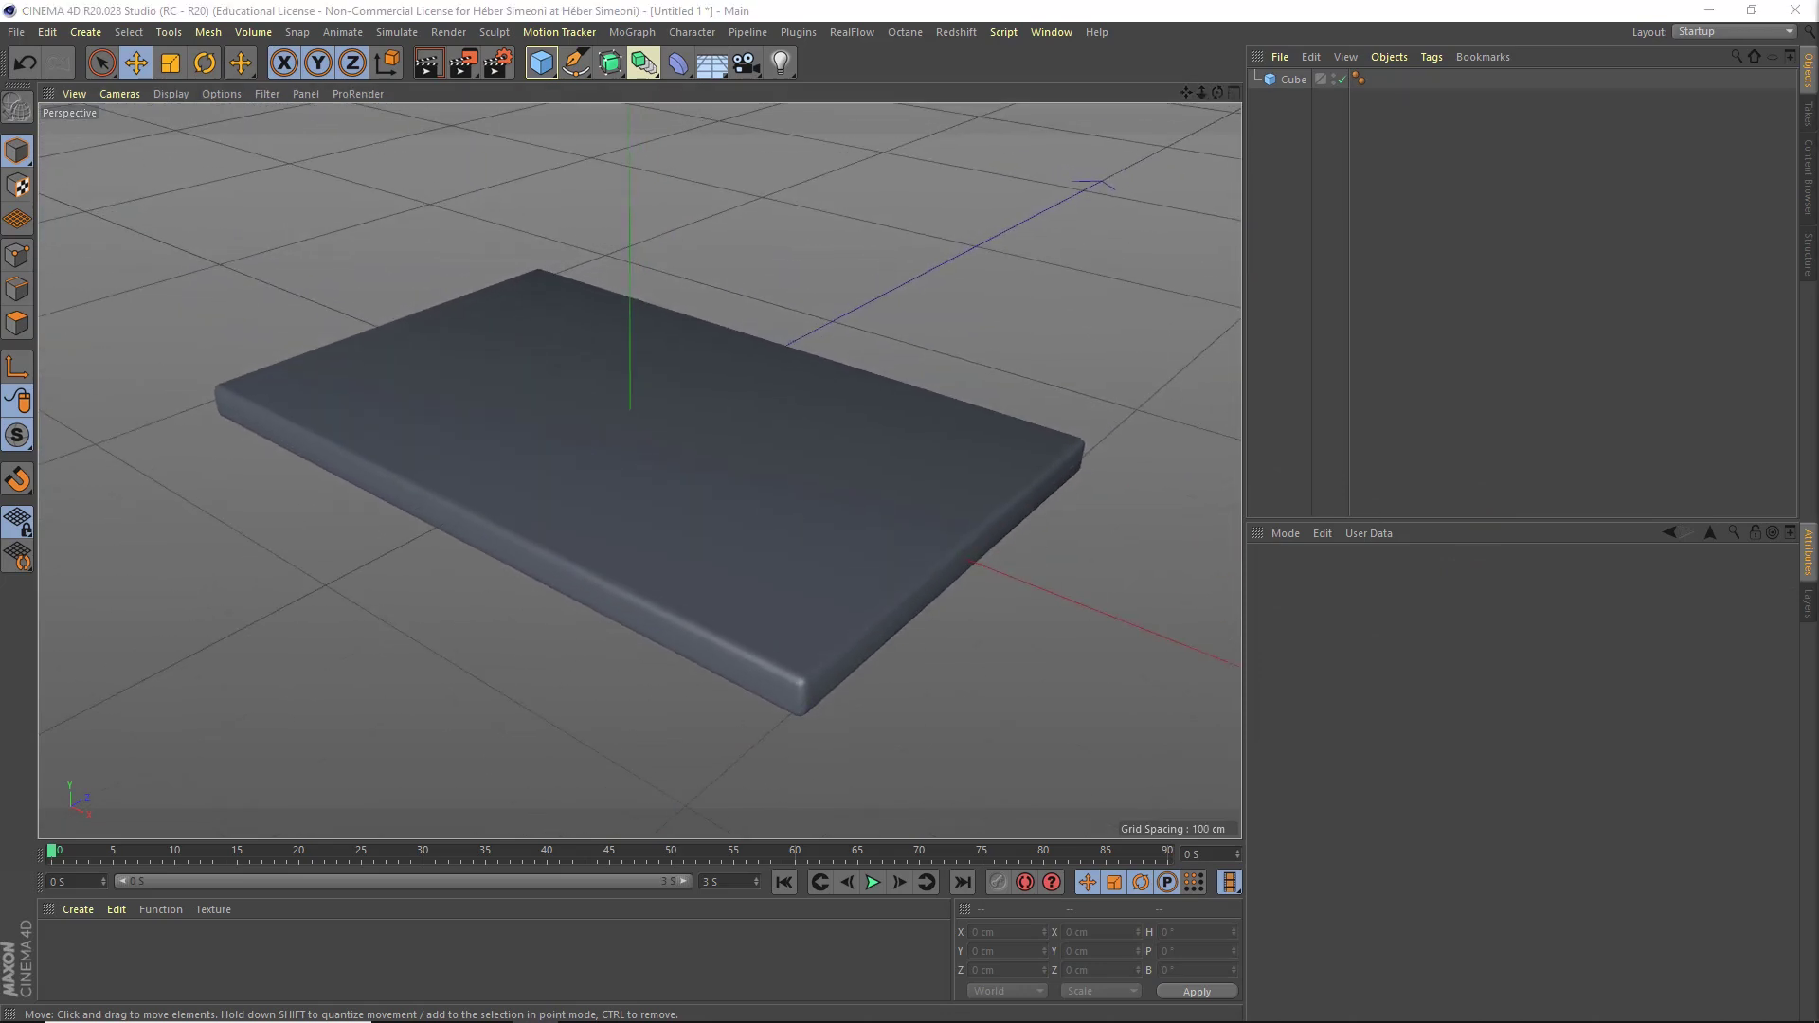
left_click(734, 455)
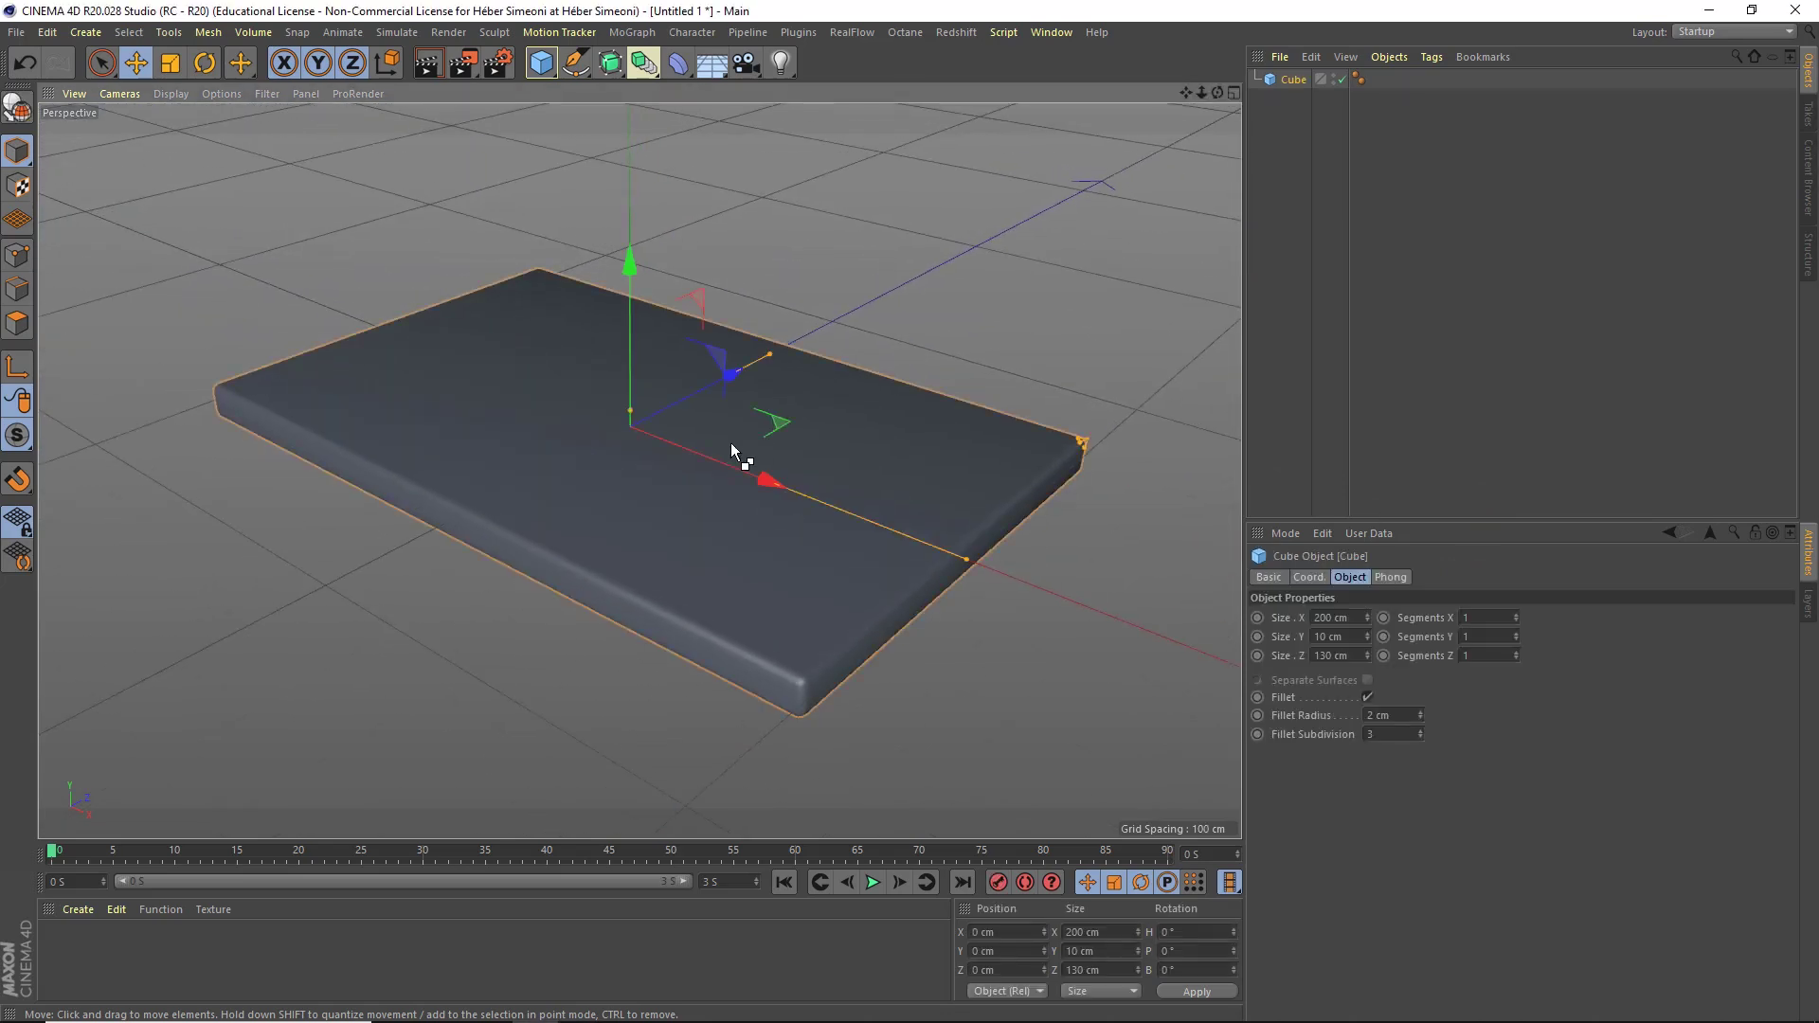
right_click_drag(730, 443, 707, 473, "alt")
middle_click_drag(706, 473, 682, 487, "alt")
right_click_drag(682, 486, 650, 512, "alt")
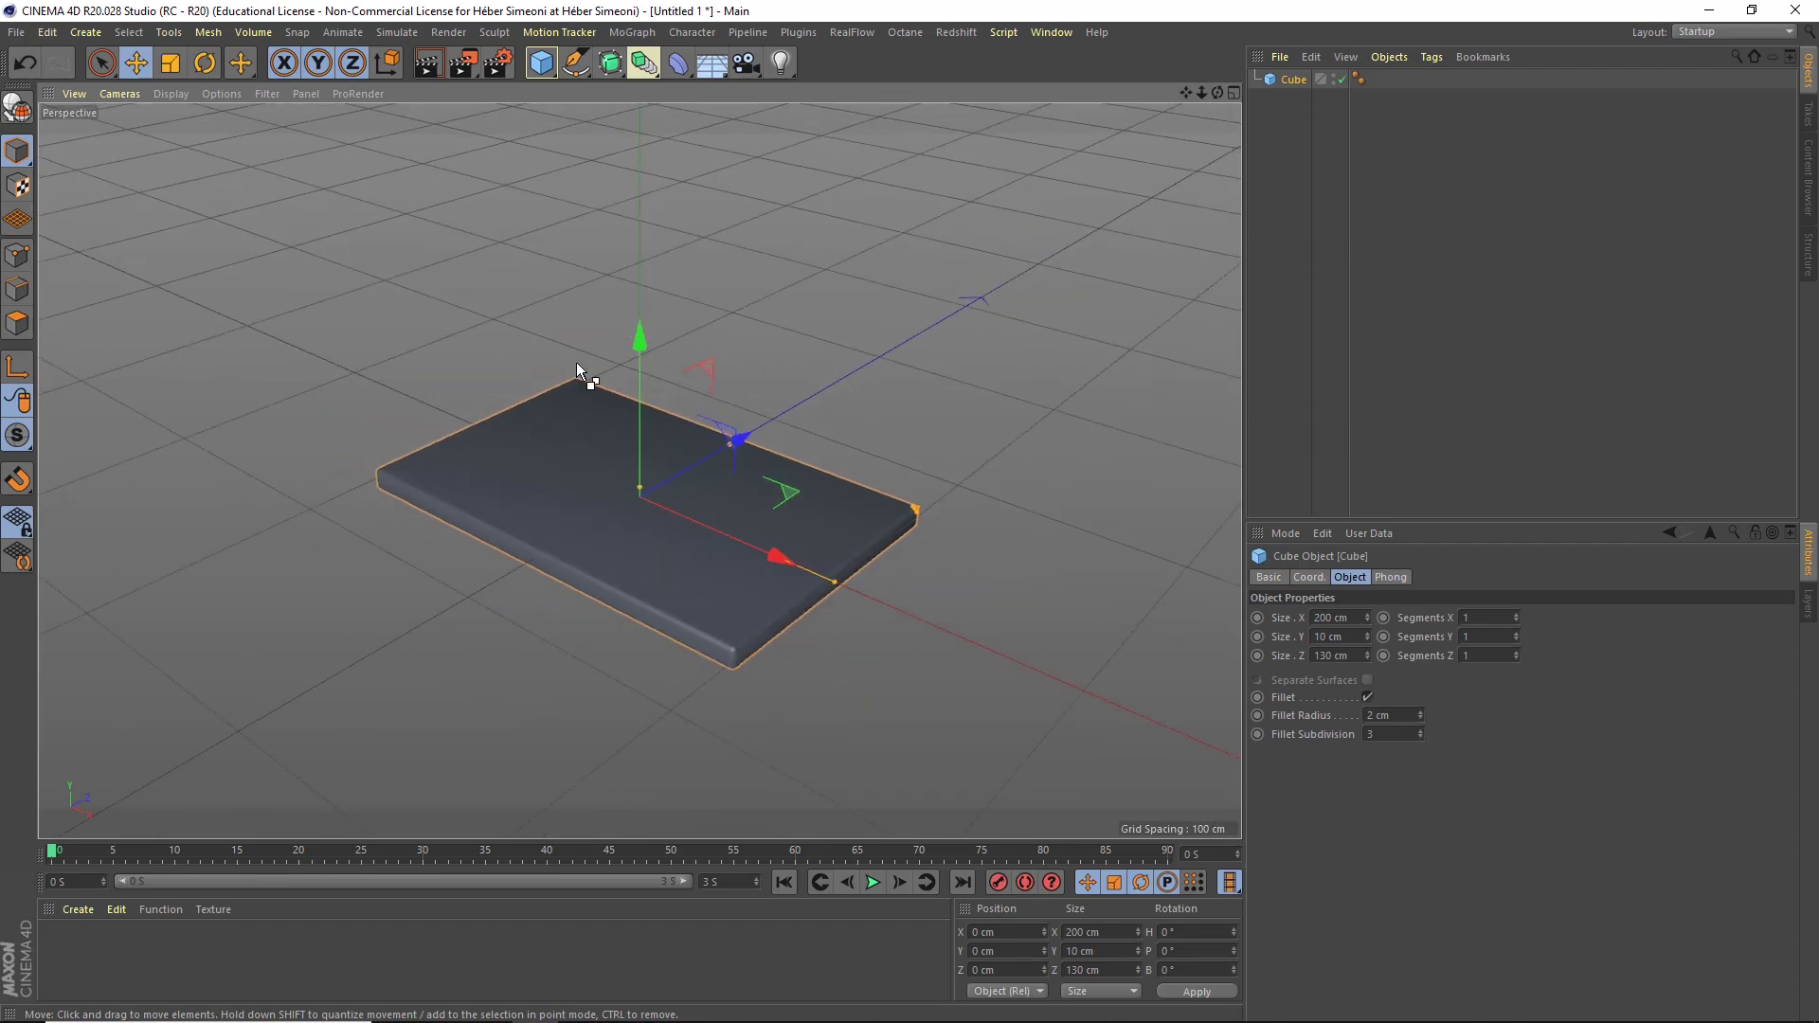
mouse_move(576, 369)
left_mouse_down()
mouse_move(849, 213)
mouse_move(1016, 410)
mouse_move(769, 246)
mouse_move(743, 417)
mouse_move(921, 461)
left_mouse_up()
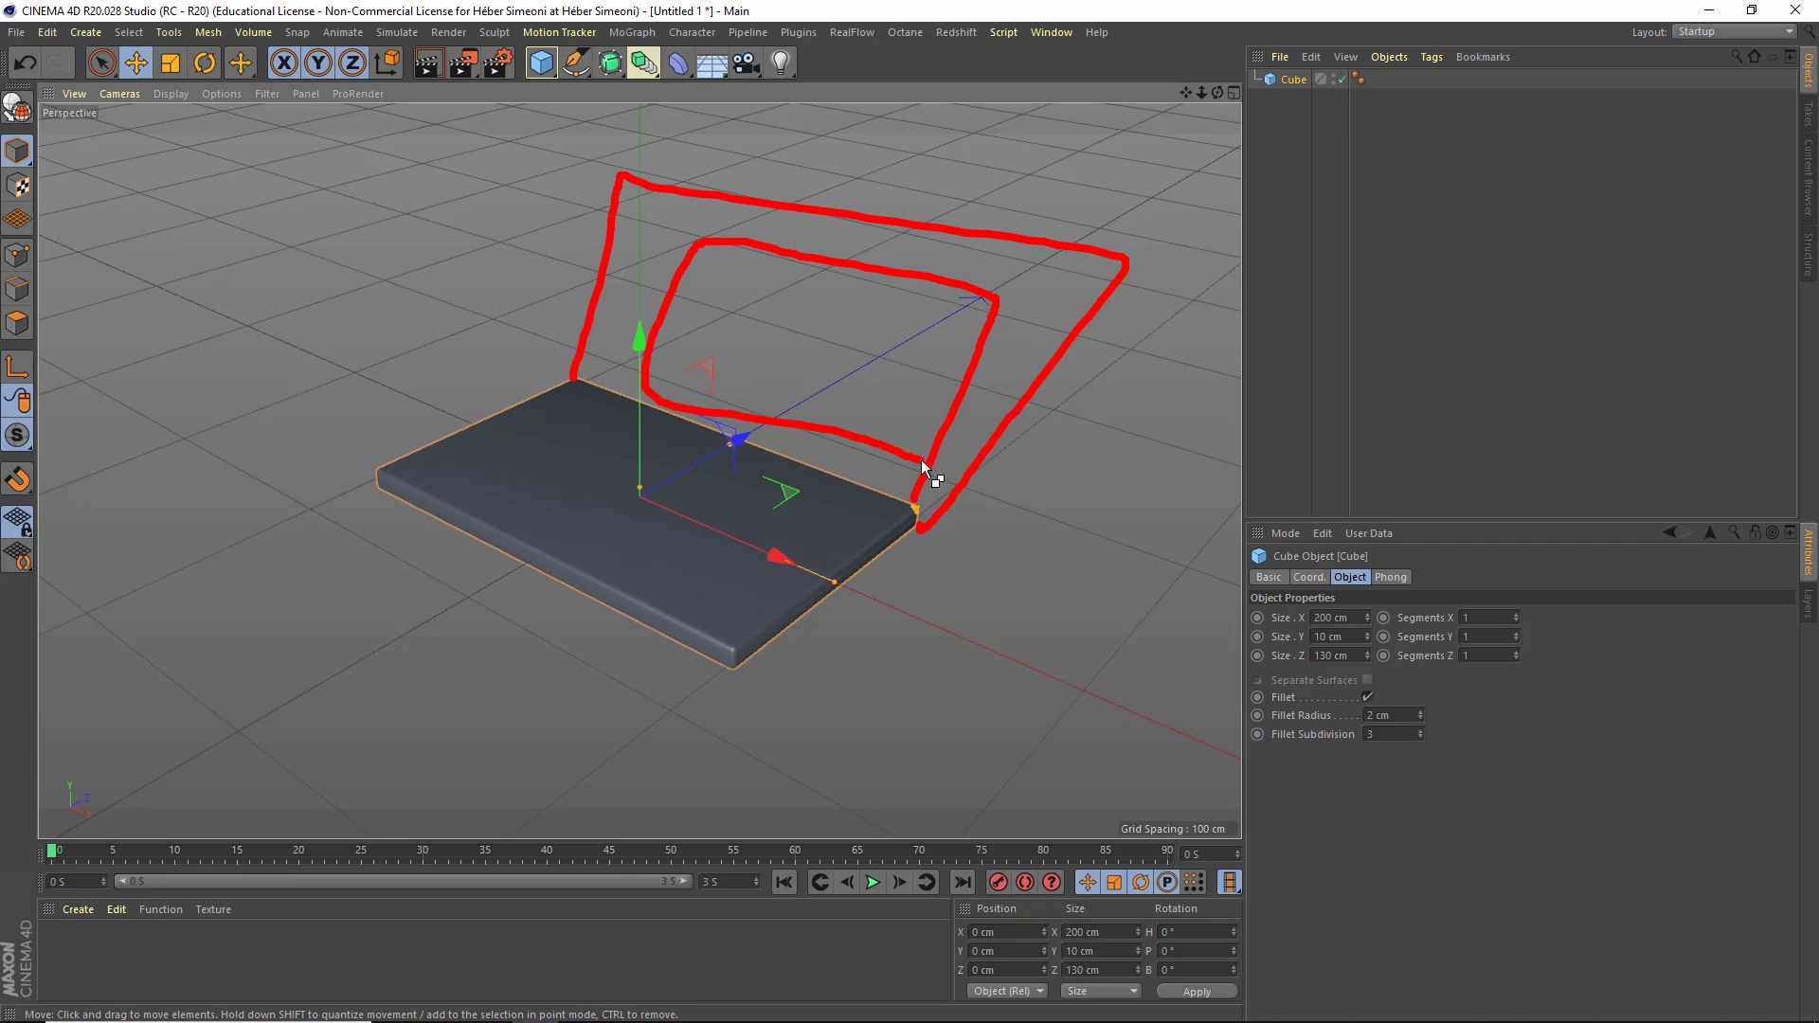
key("Escape")
left_click(909, 458)
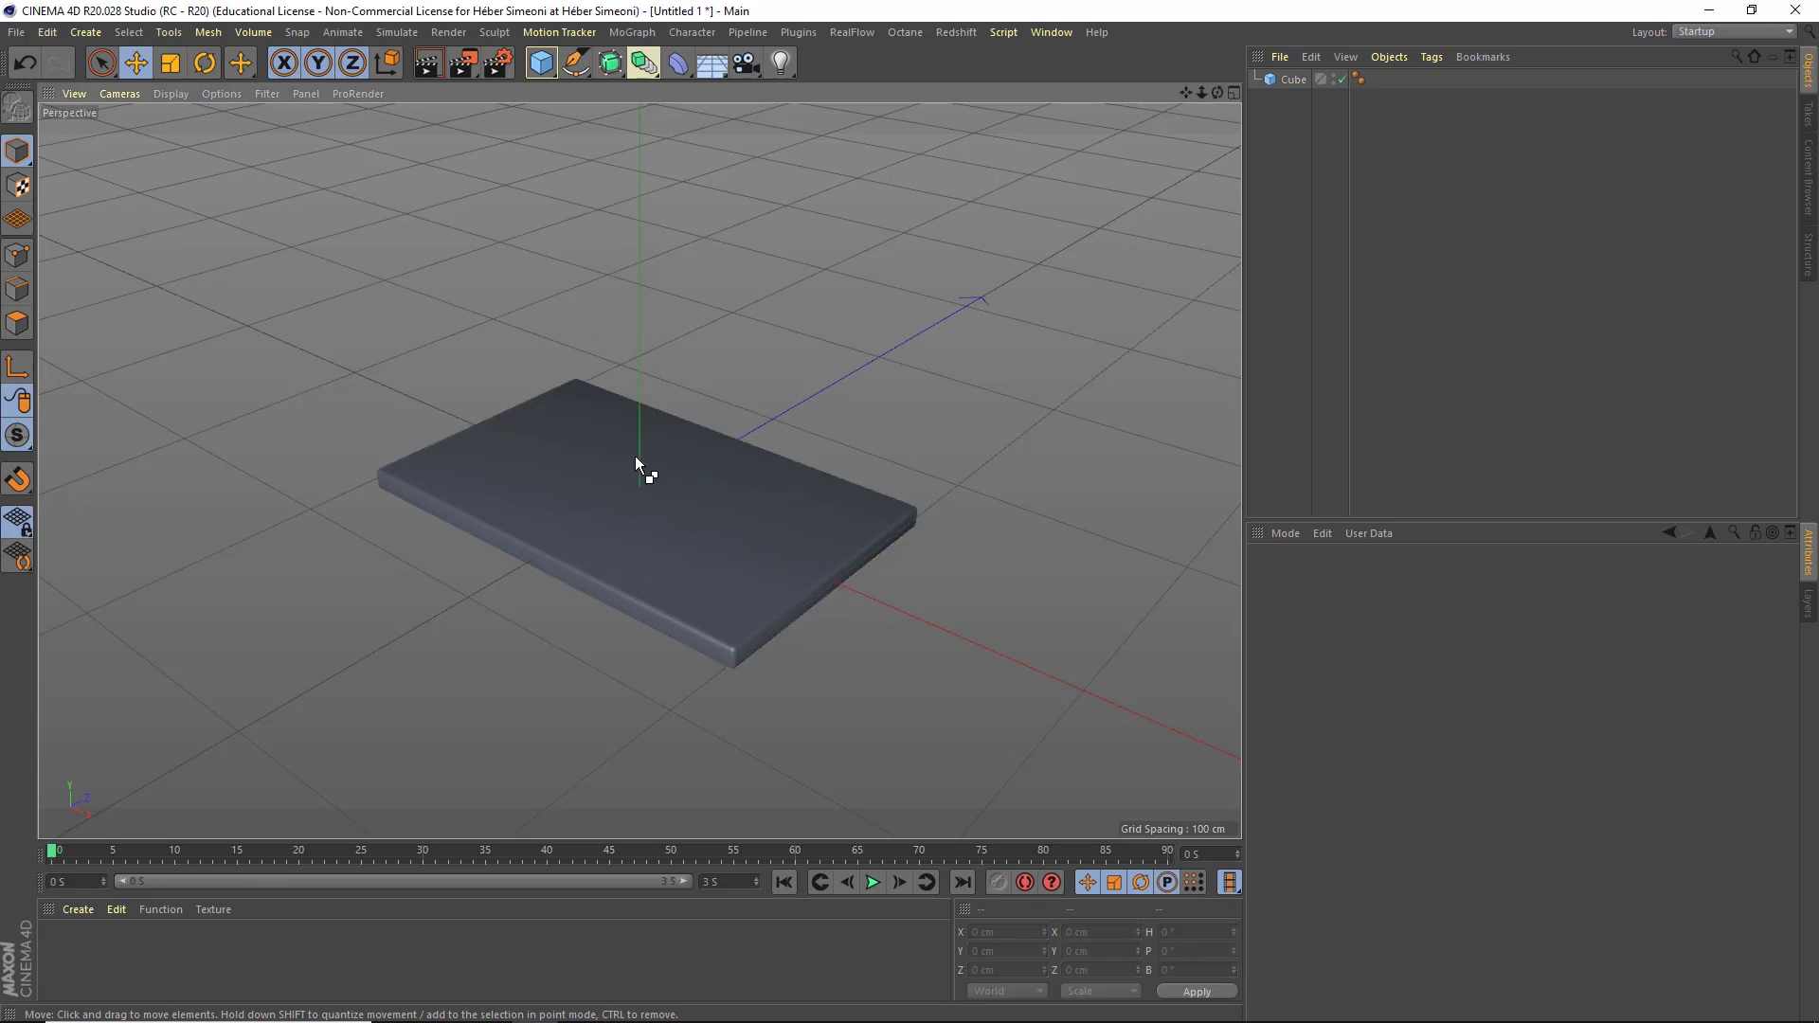
Duplicate the slab in place for the laptop's screen part.
left_click(635, 456)
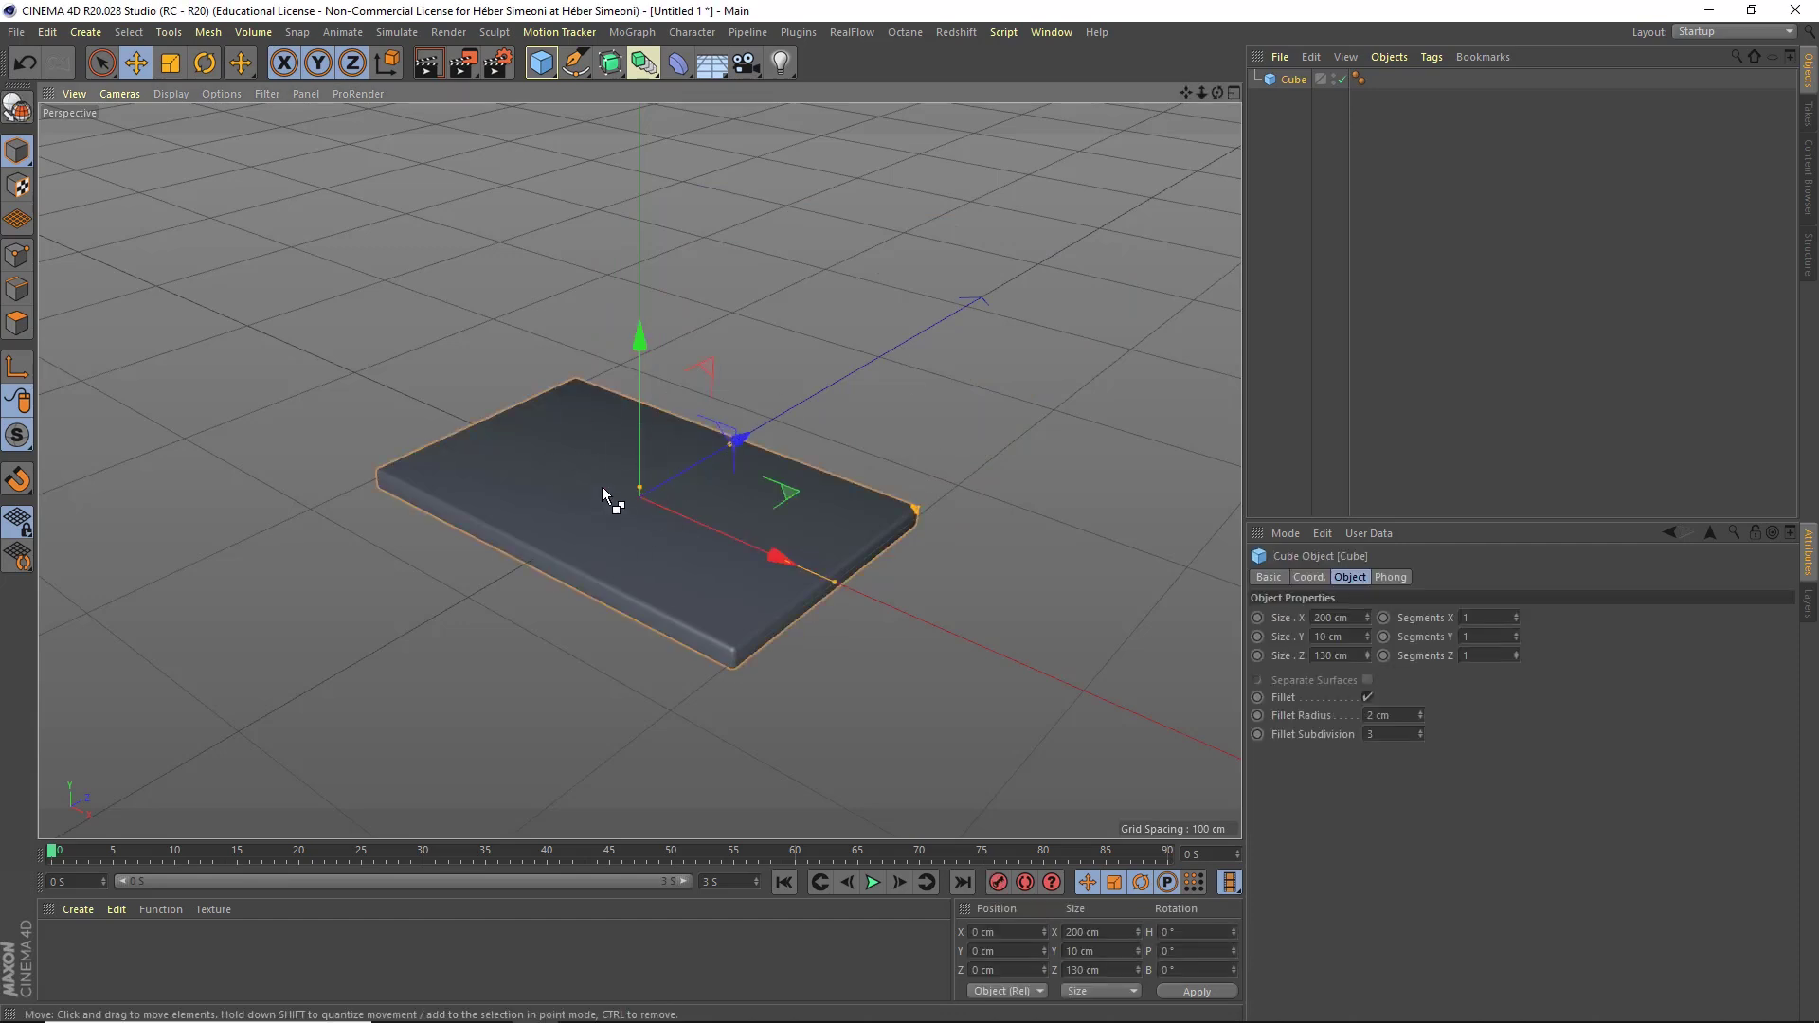
key("ctrl+v")
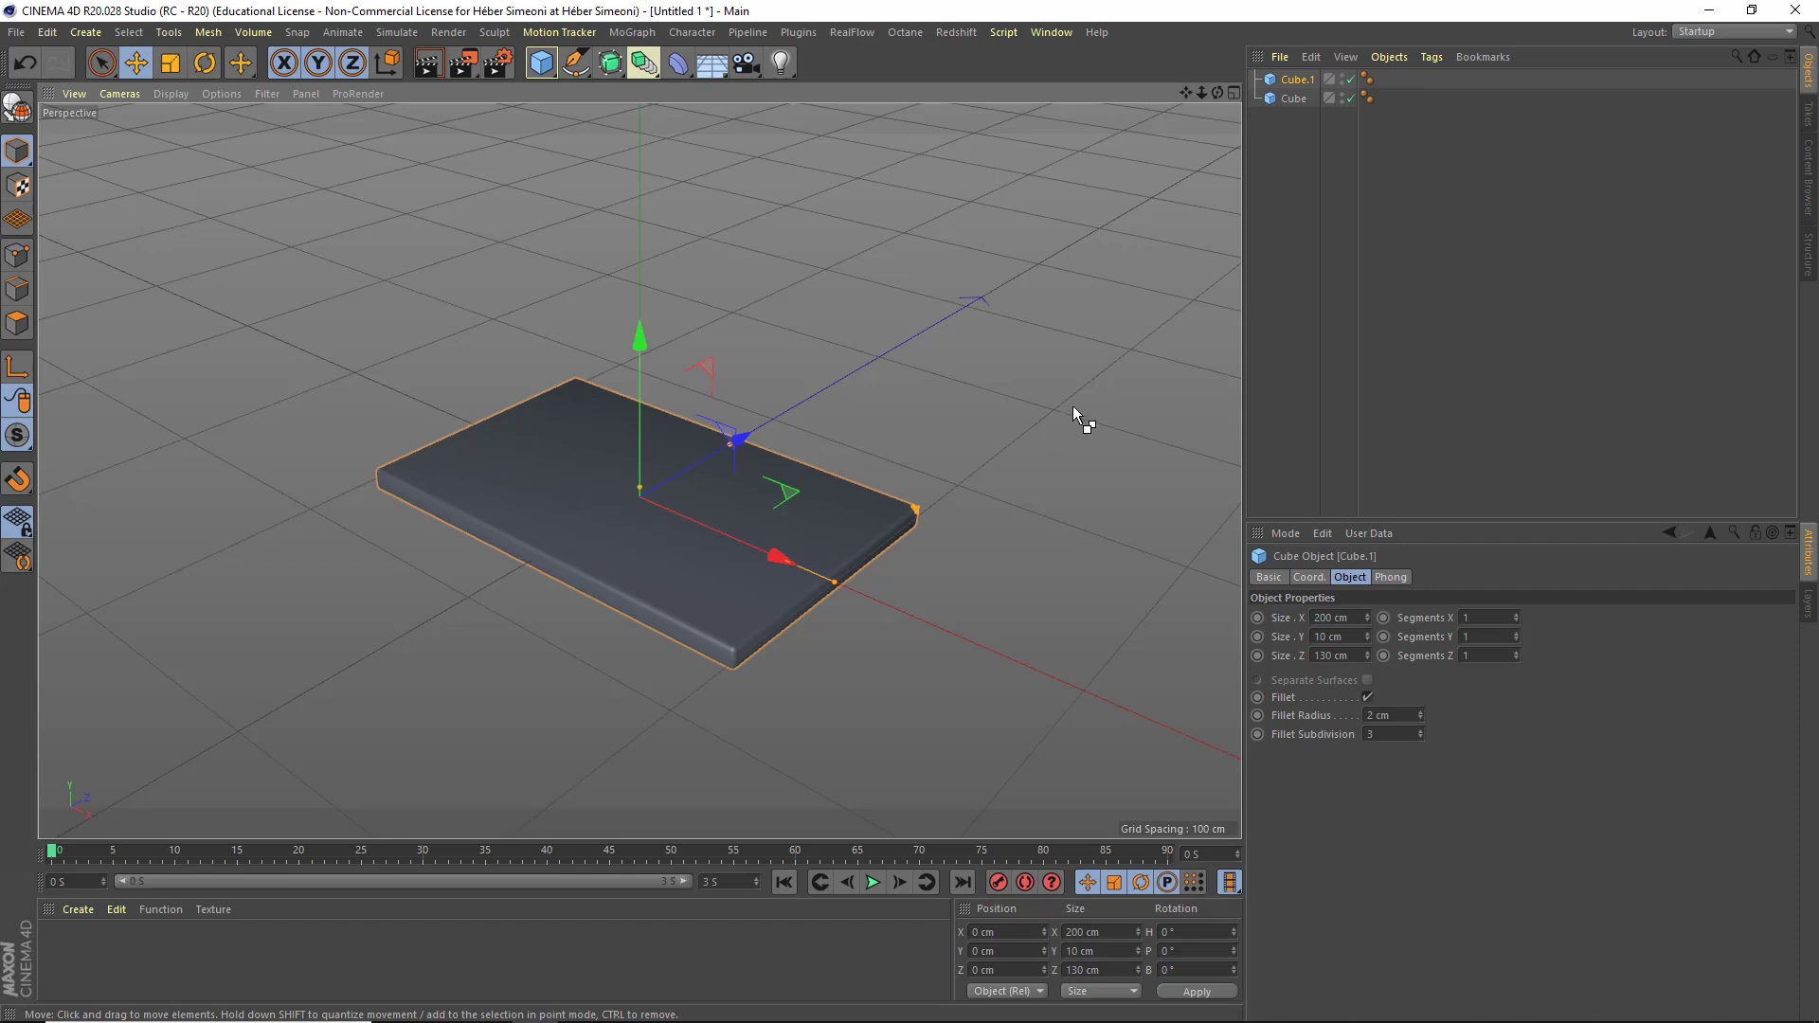
mouse_move(1551, 408)
left_mouse_down()
mouse_move(1338, 106)
mouse_move(1304, 102)
mouse_move(861, 513)
mouse_move(947, 384)
mouse_move(1311, 68)
mouse_move(1188, 106)
mouse_move(851, 517)
mouse_move(778, 509)
mouse_move(790, 465)
left_mouse_up()
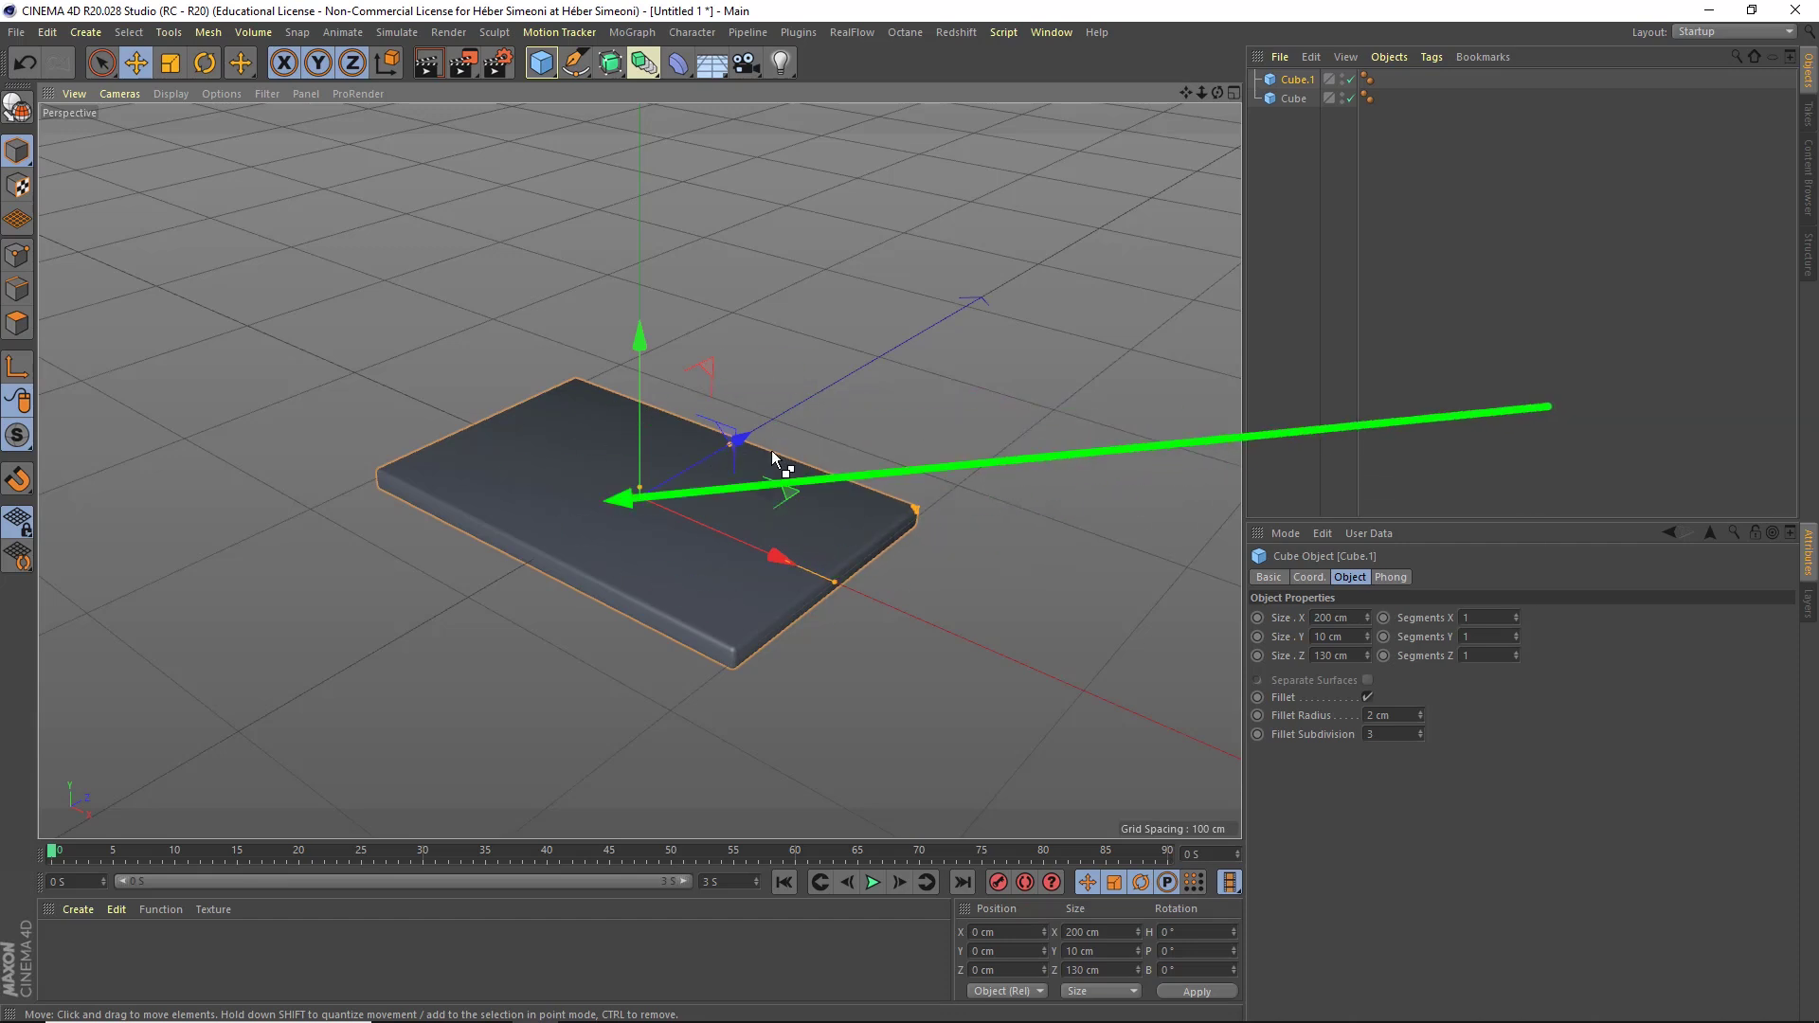
Rotate the duplicated slab about its long axis to a pitch of -110°.
left_click(209, 72)
scroll(726, 434, "up", 2)
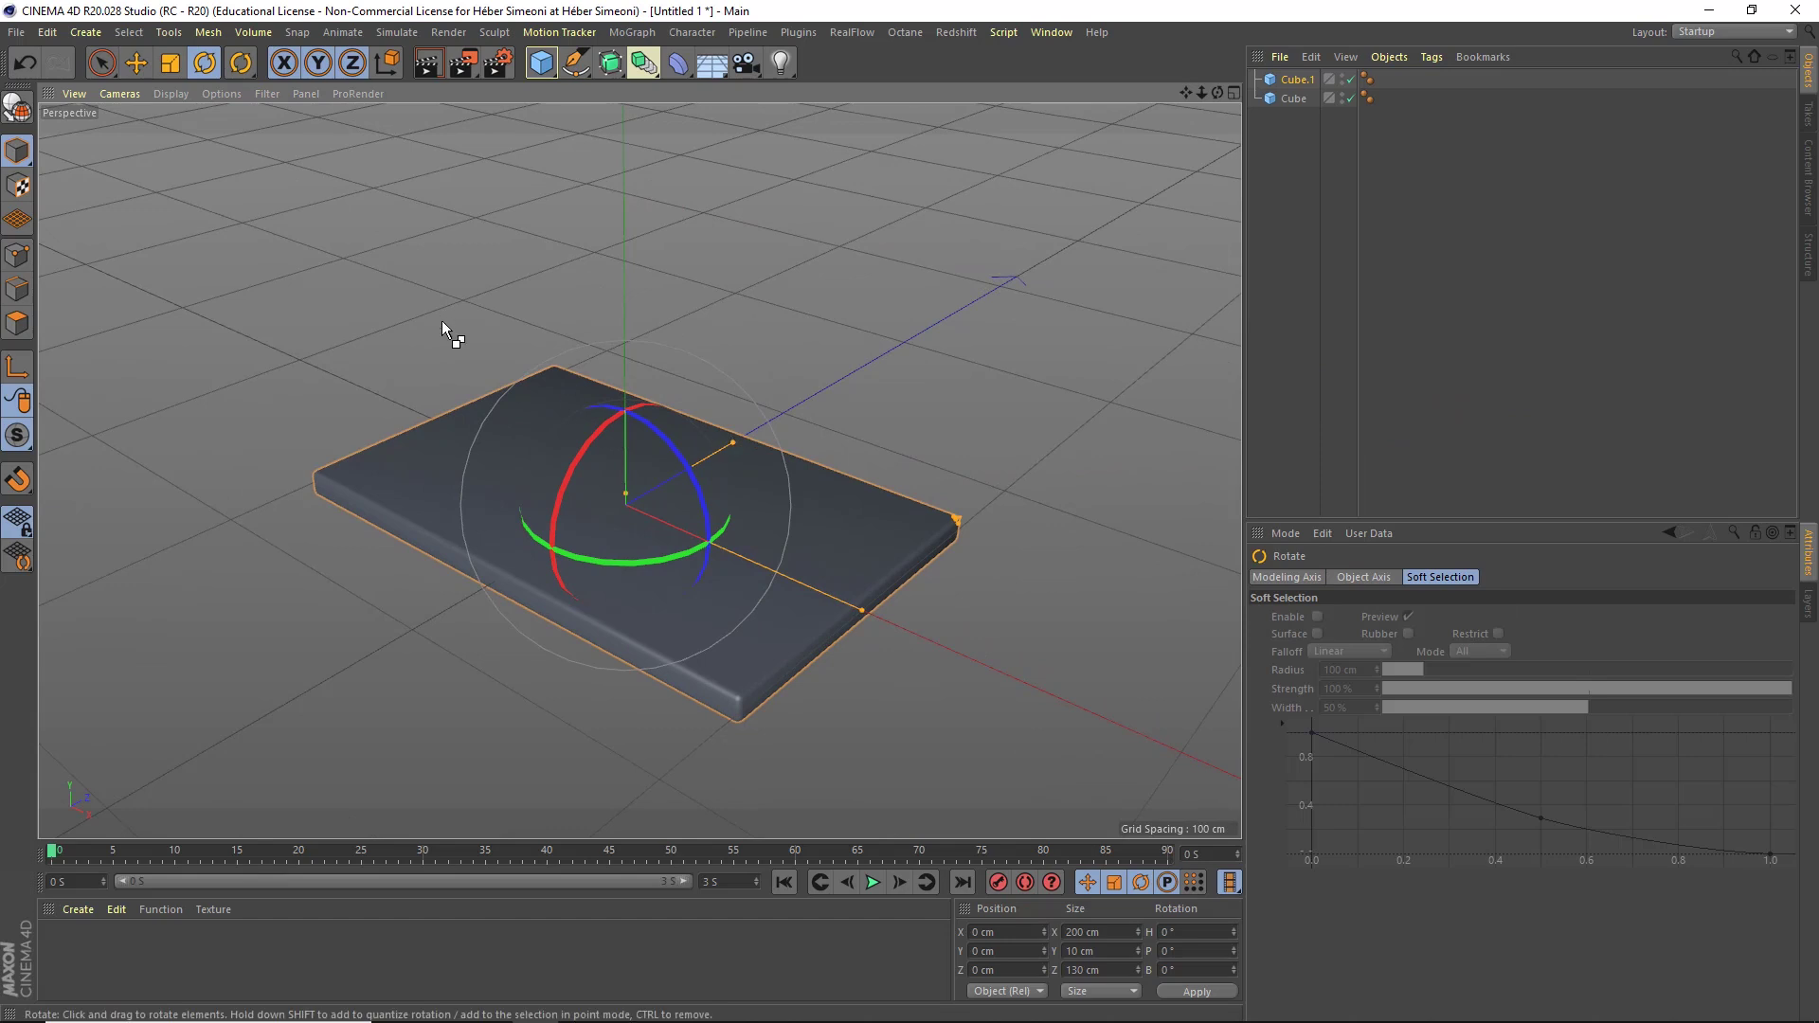
left_click_drag(560, 490, 690, 396)
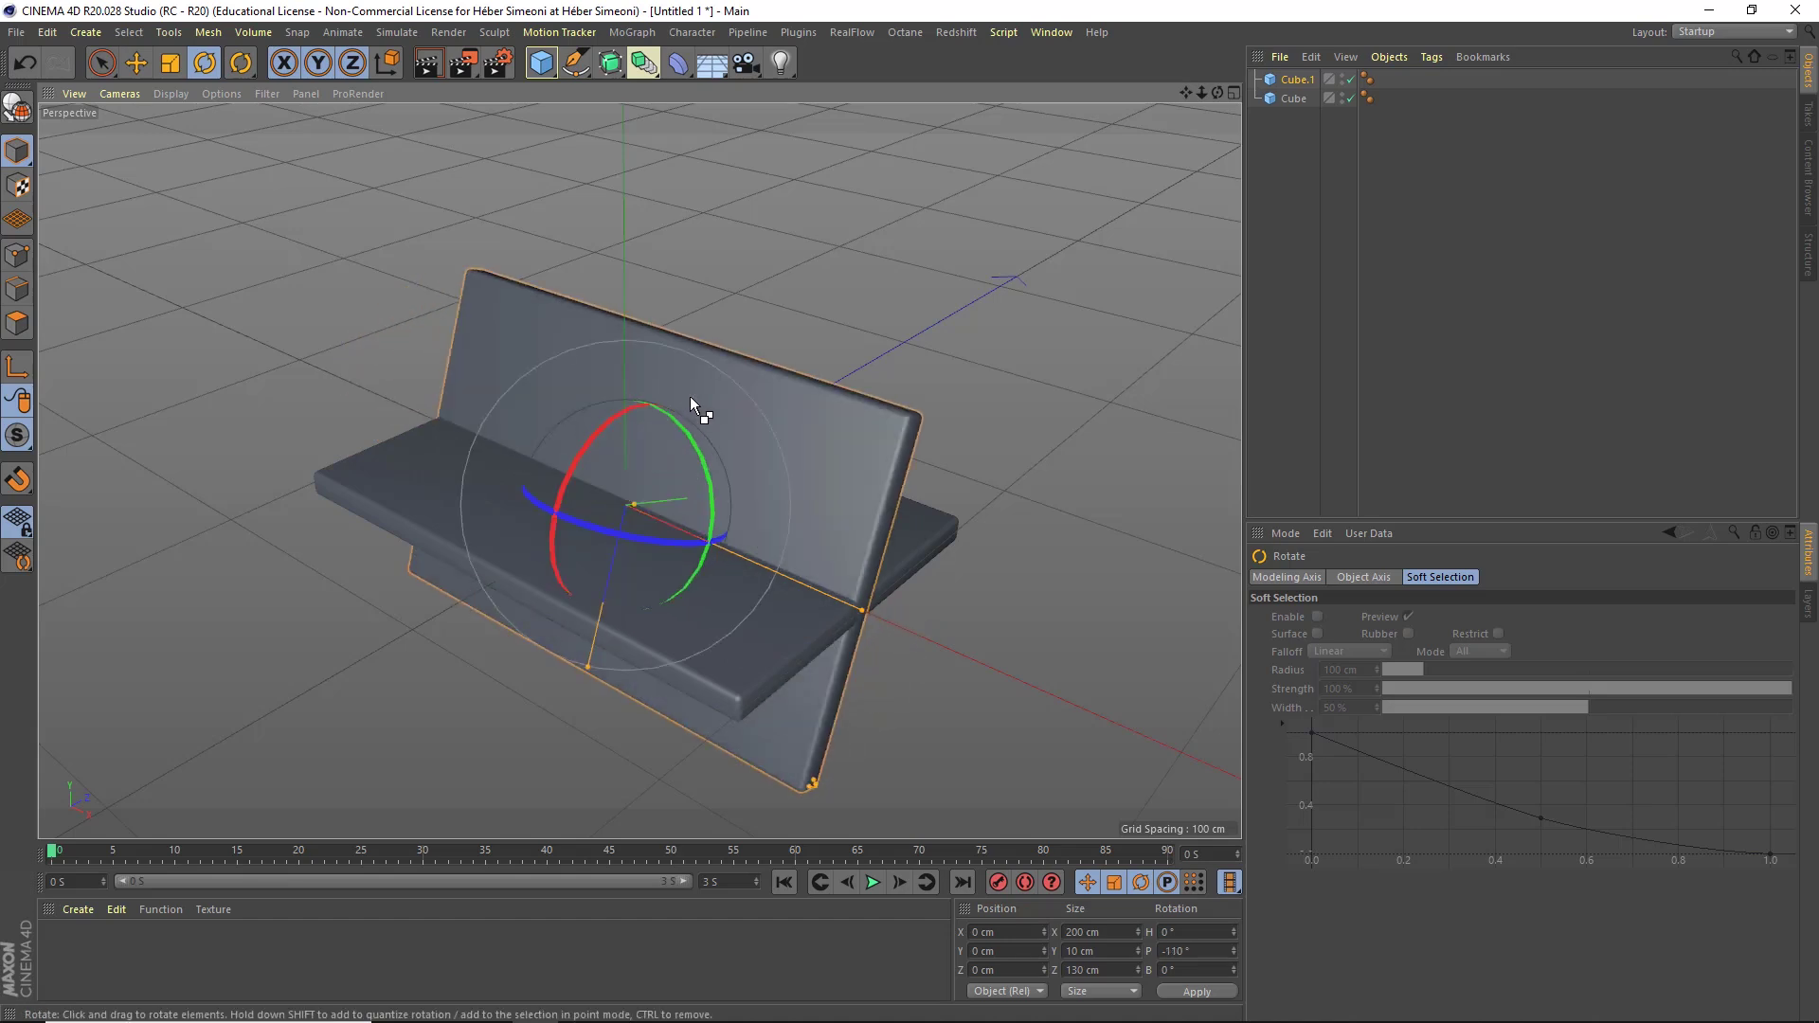
left_click_drag(663, 492, 567, 361, "alt")
right_click_drag(566, 360, 769, 378, "alt")
left_click_drag(276, 293, 276, 341, "alt")
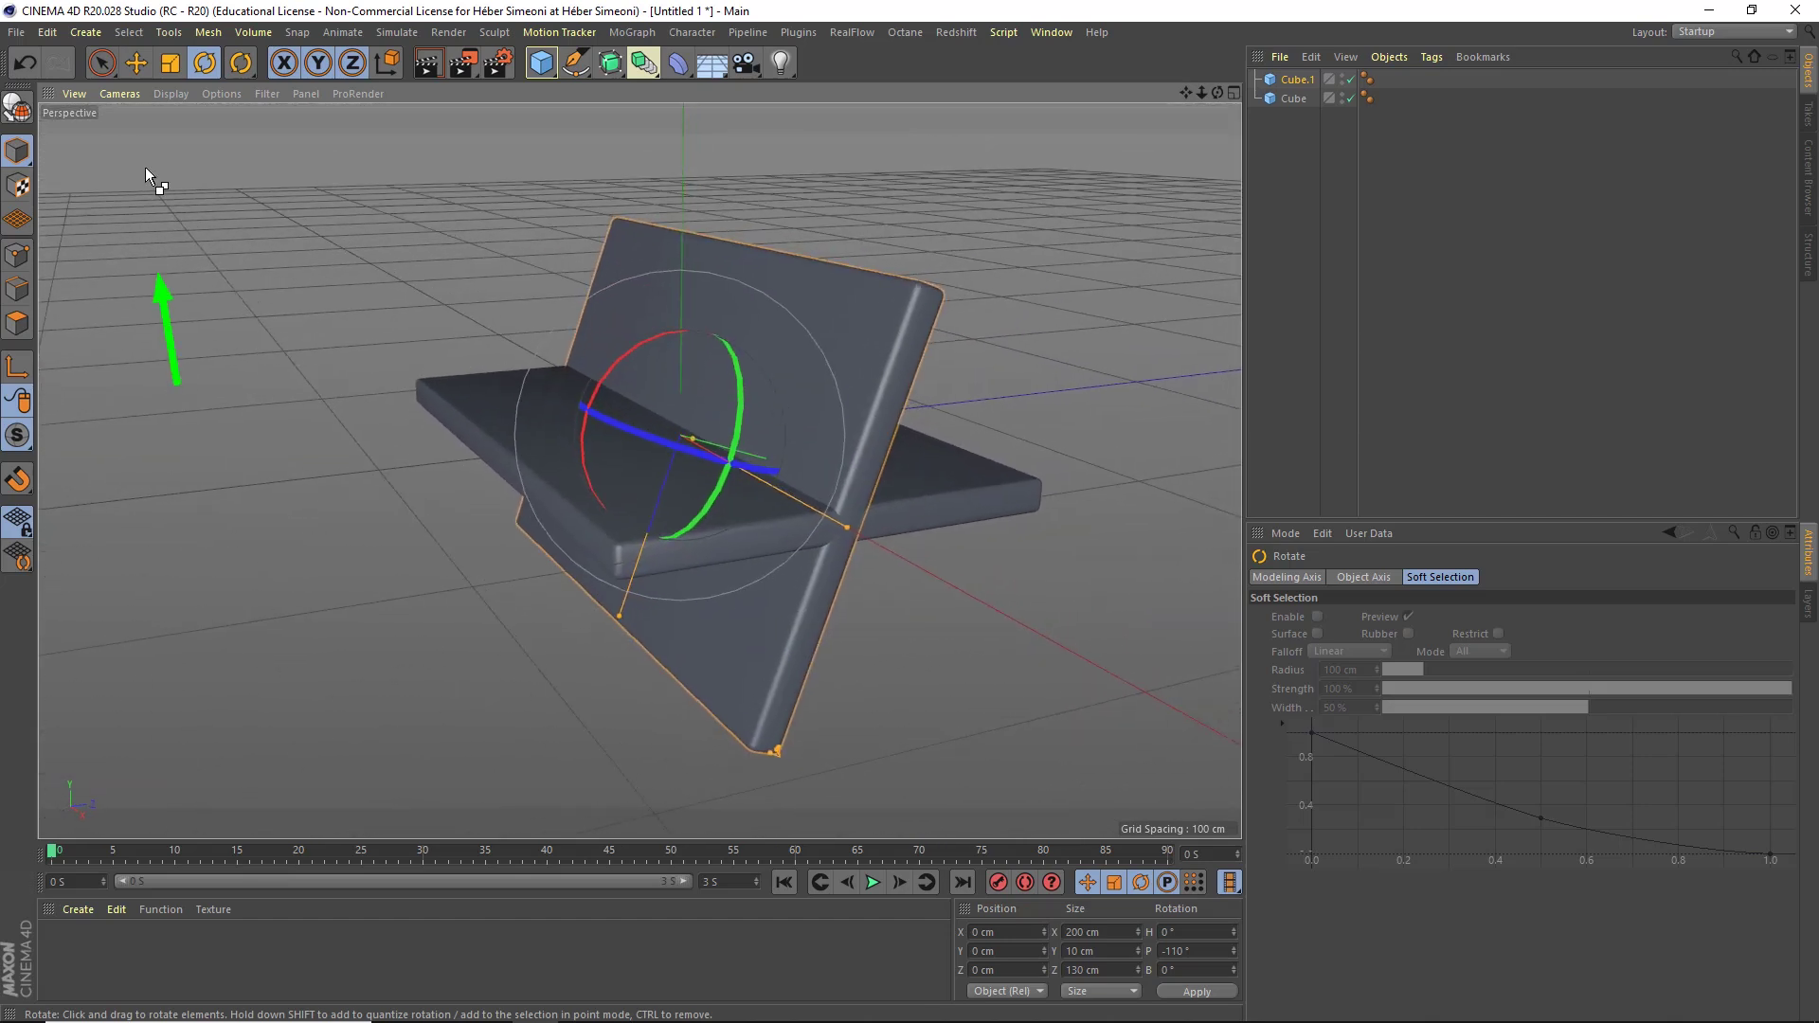
Activate the Move tool and show all four views, with the Right view focused on the crossed slabs.
left_click(136, 64)
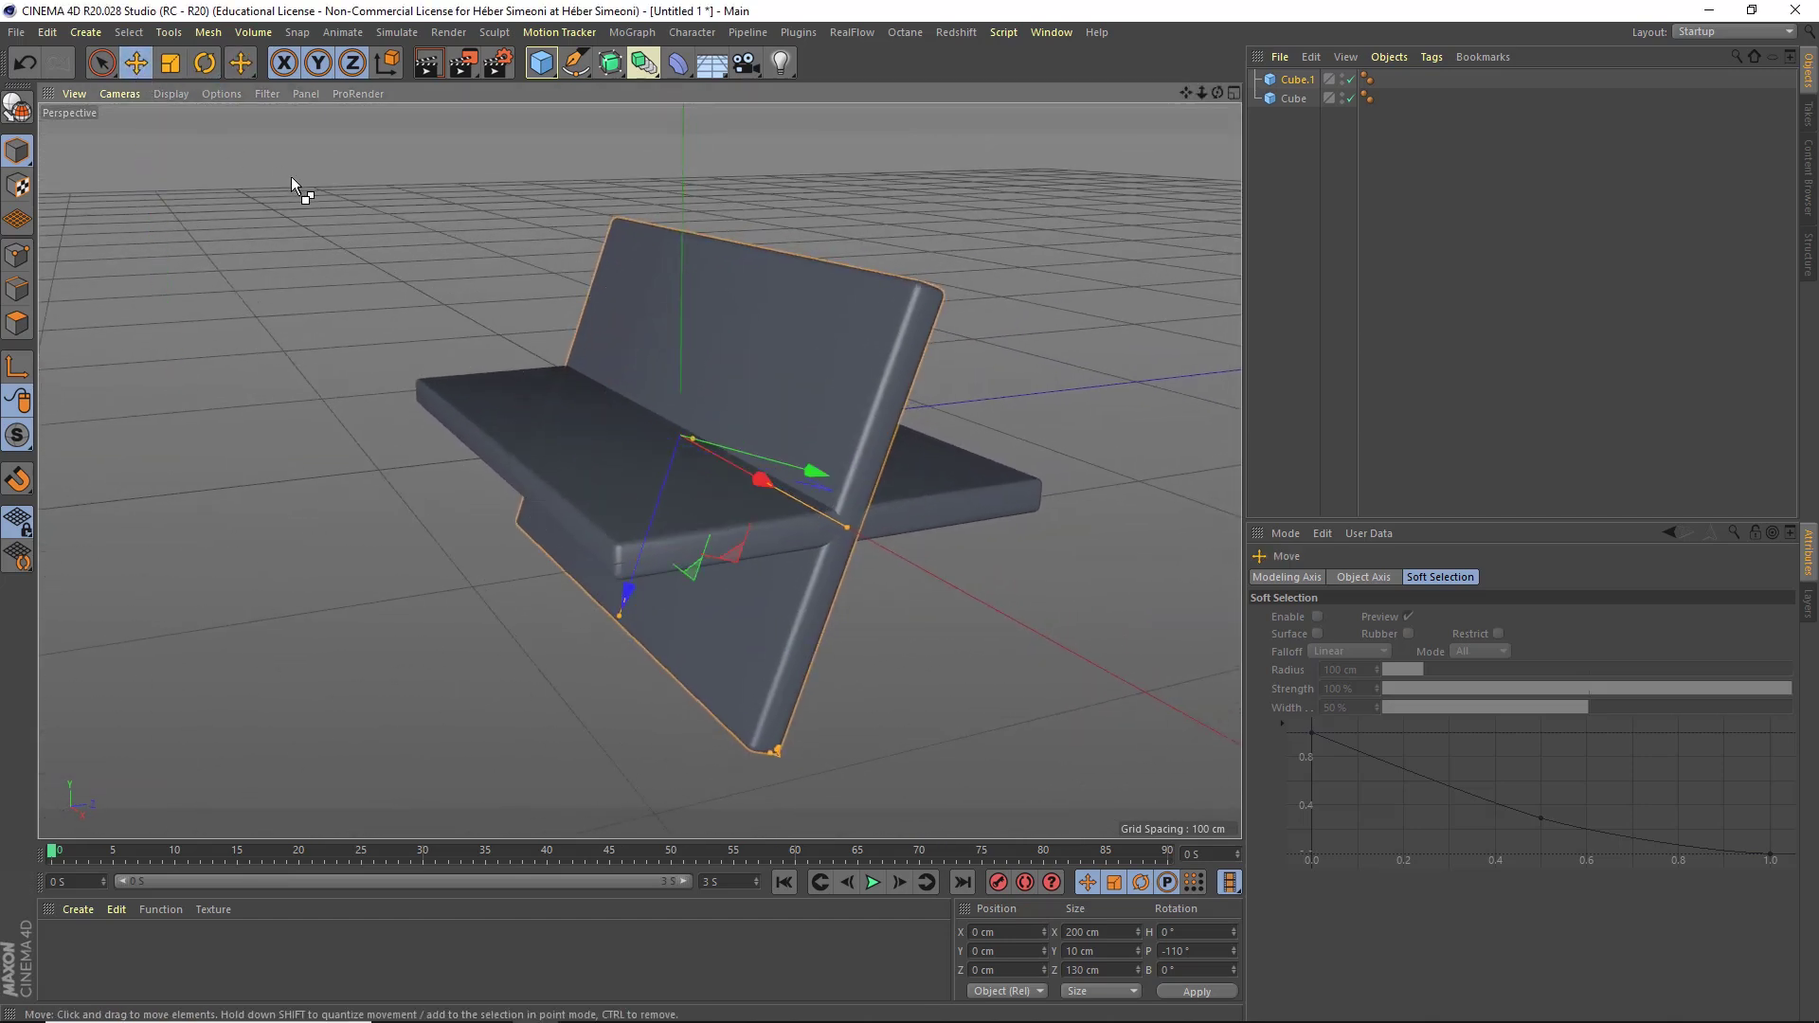
middle_click(663, 419)
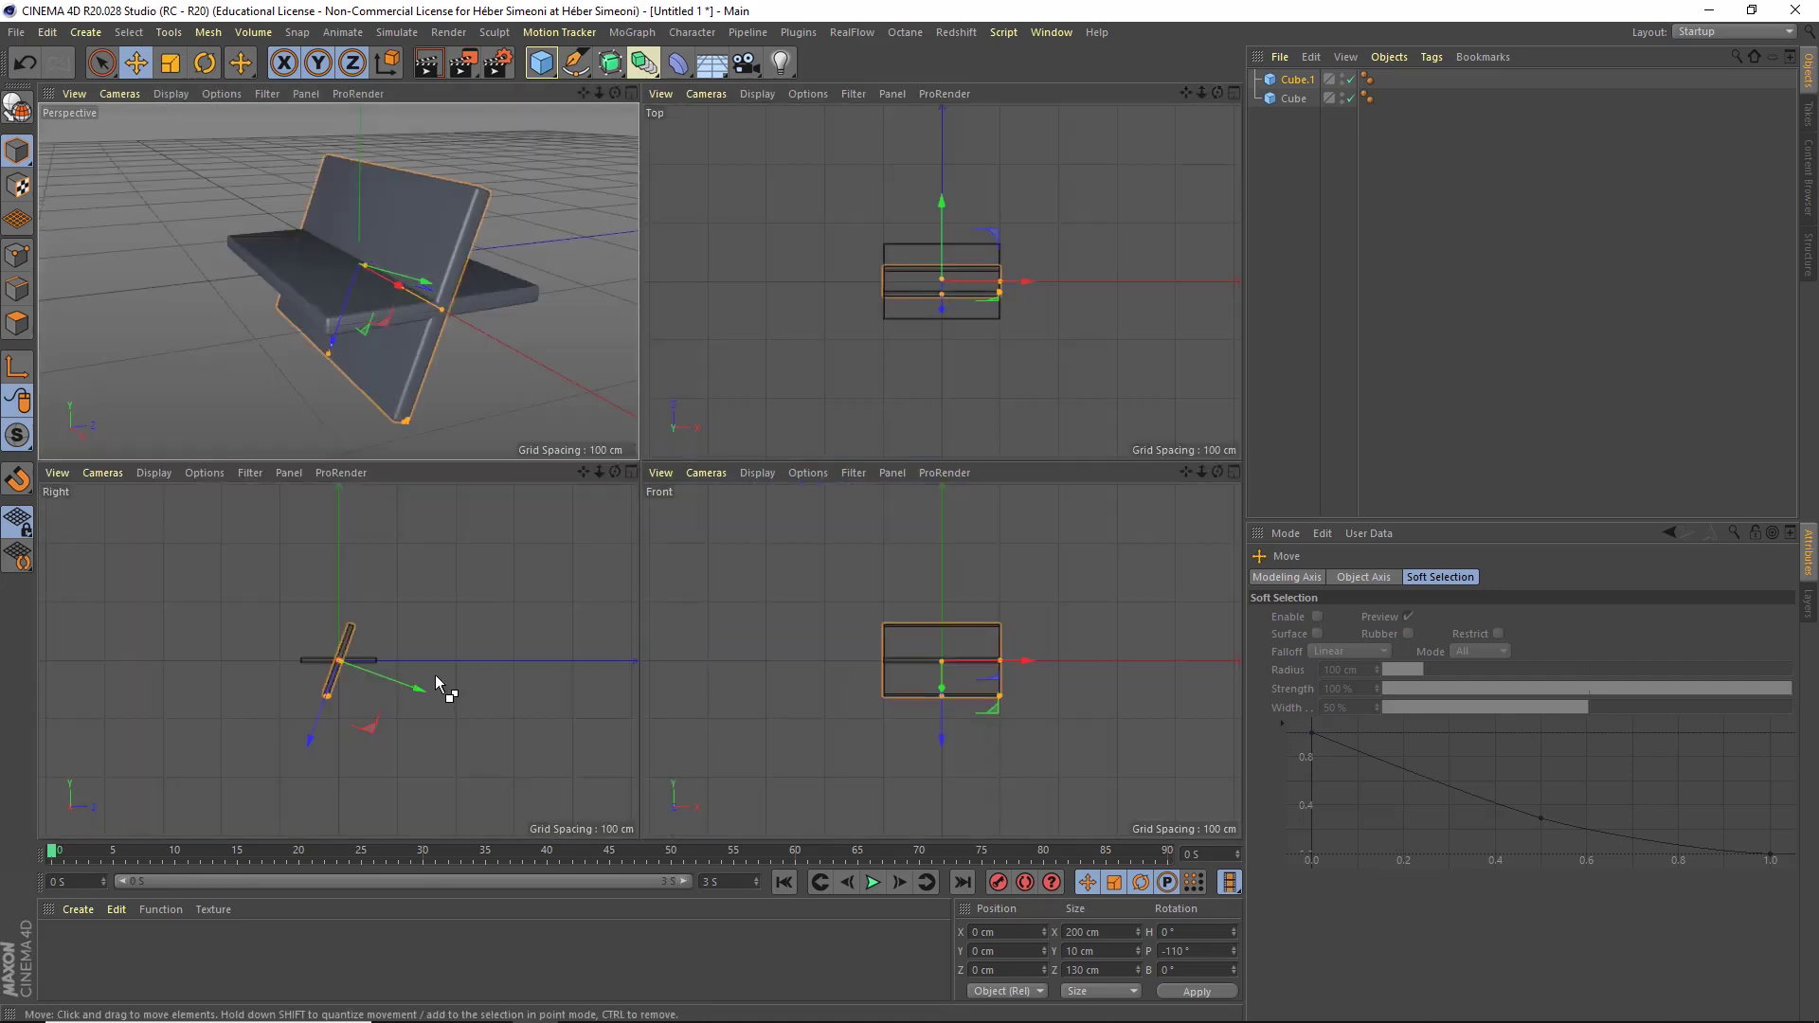
scroll(371, 680, "up", 5)
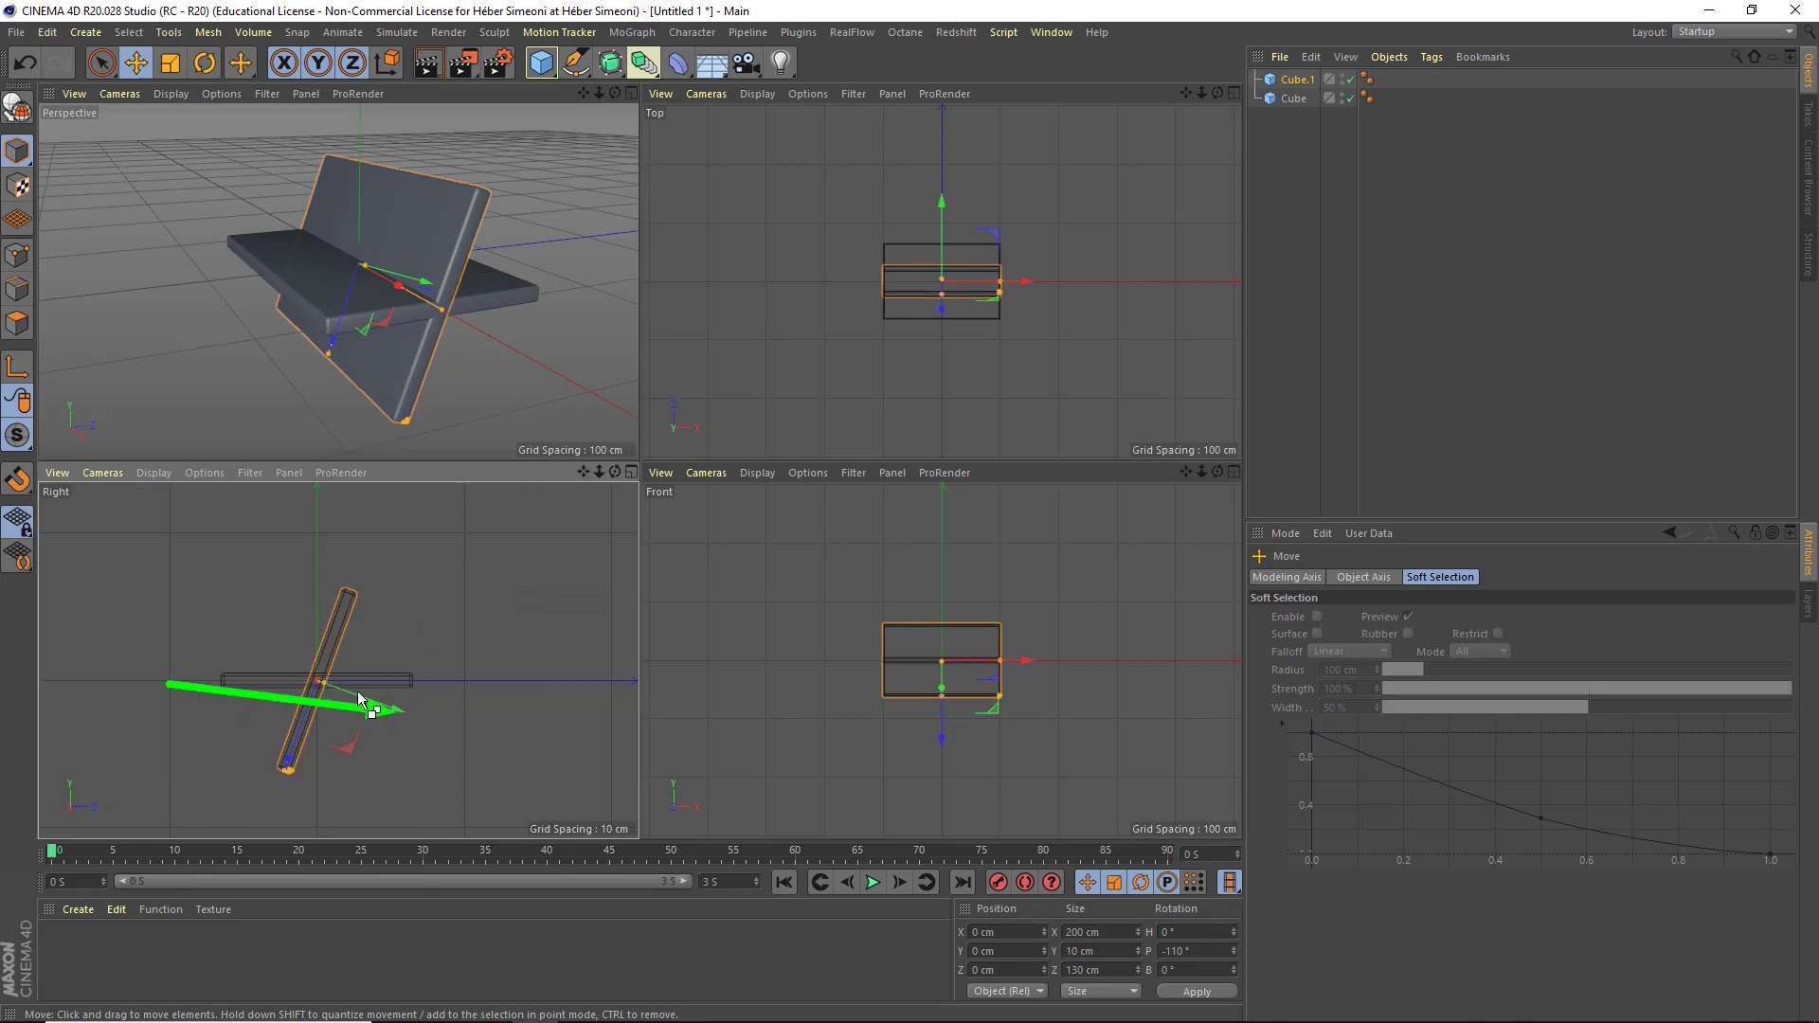
Try moving the tilted slab in the Right view and undo the move.
left_click_drag(352, 703, 911, 520)
key("ctrl+z")
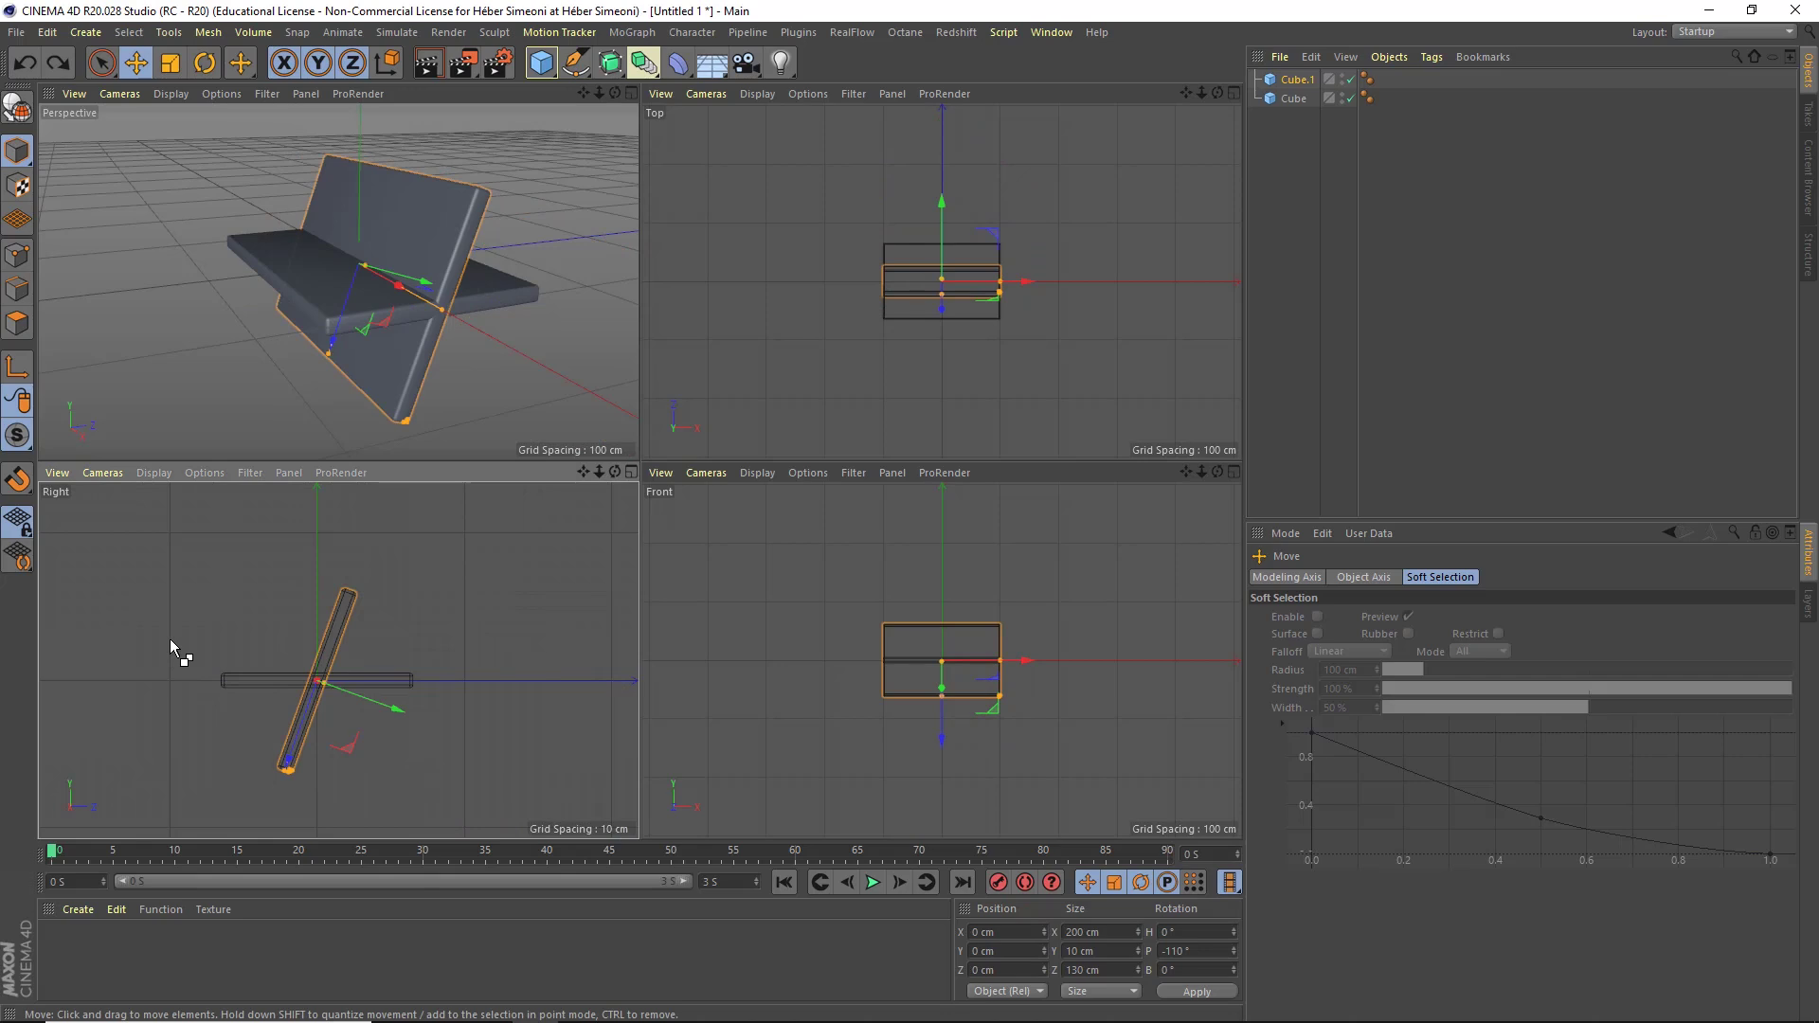
Switch to world axes and move the tilted slab to the base's rear edge, at about Y 60.7 cm and Z 94.3 cm.
left_click_drag(232, 549, 396, 83)
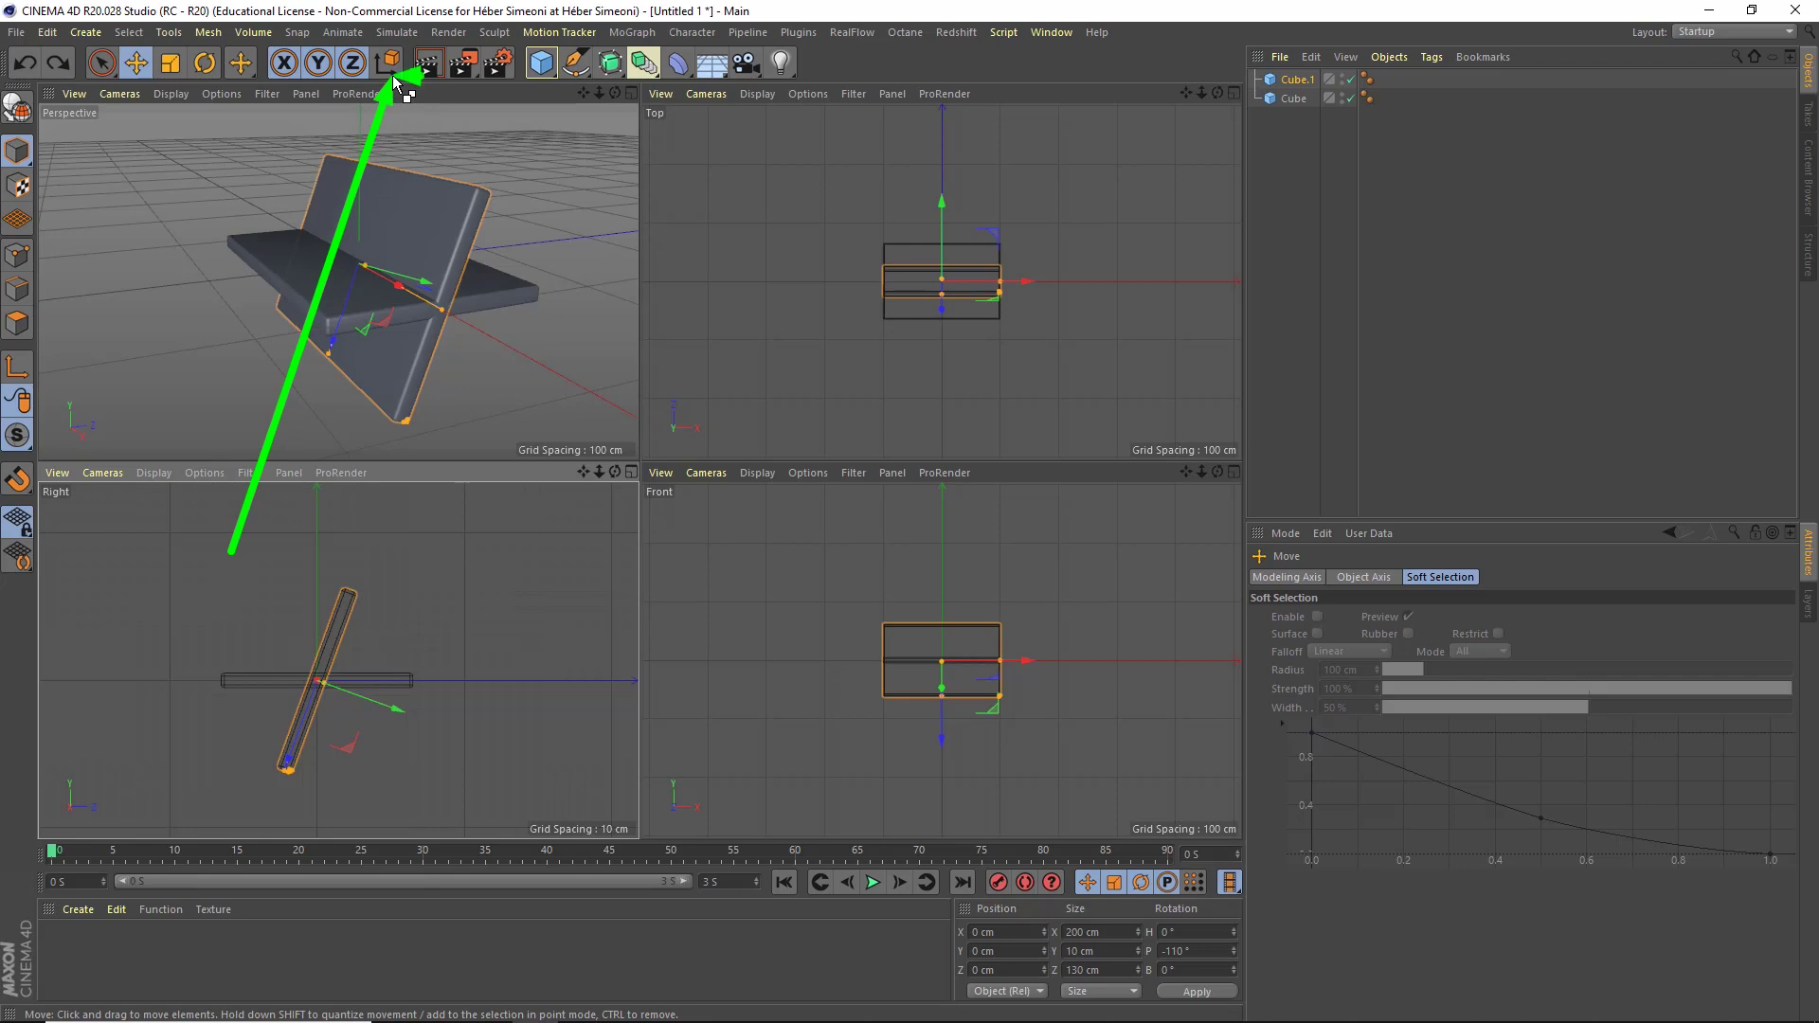
left_click(388, 66)
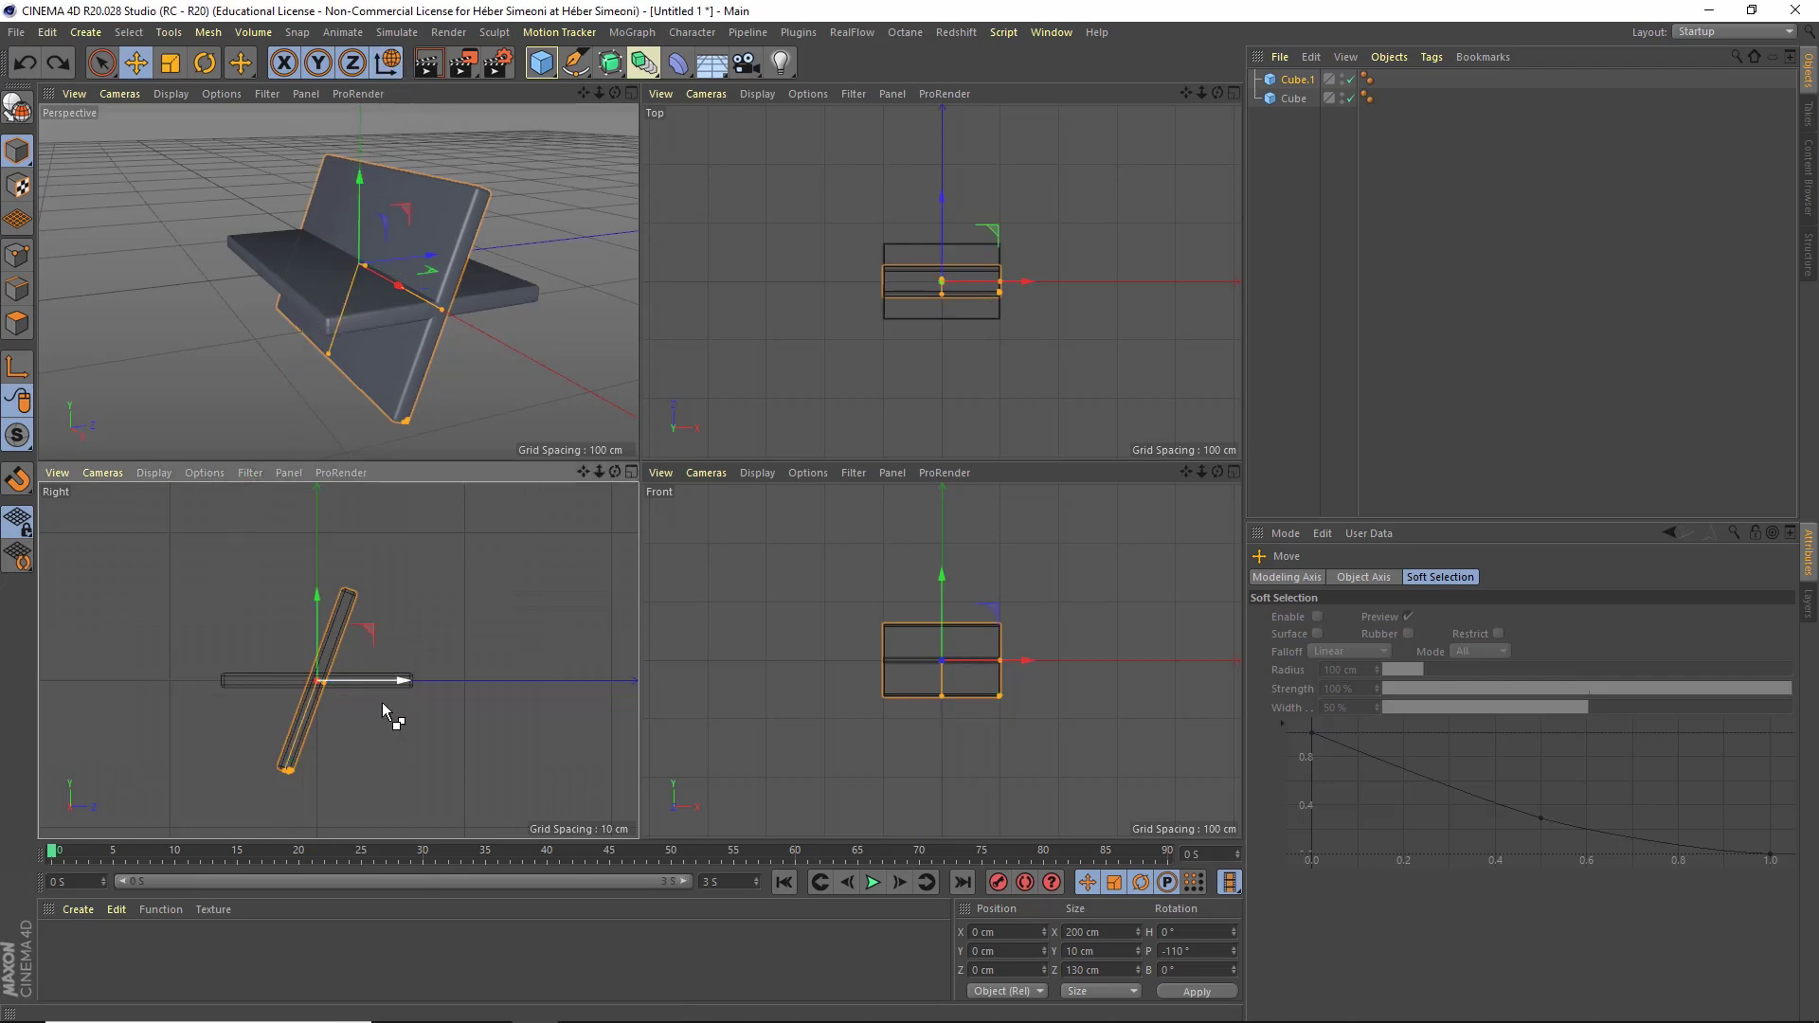
scroll(366, 710, "up", 4)
mouse_move(358, 786)
left_mouse_down()
mouse_move(364, 684)
mouse_move(516, 682)
mouse_move(475, 582)
mouse_move(480, 515)
mouse_move(558, 546)
left_mouse_up()
middle_click(565, 301)
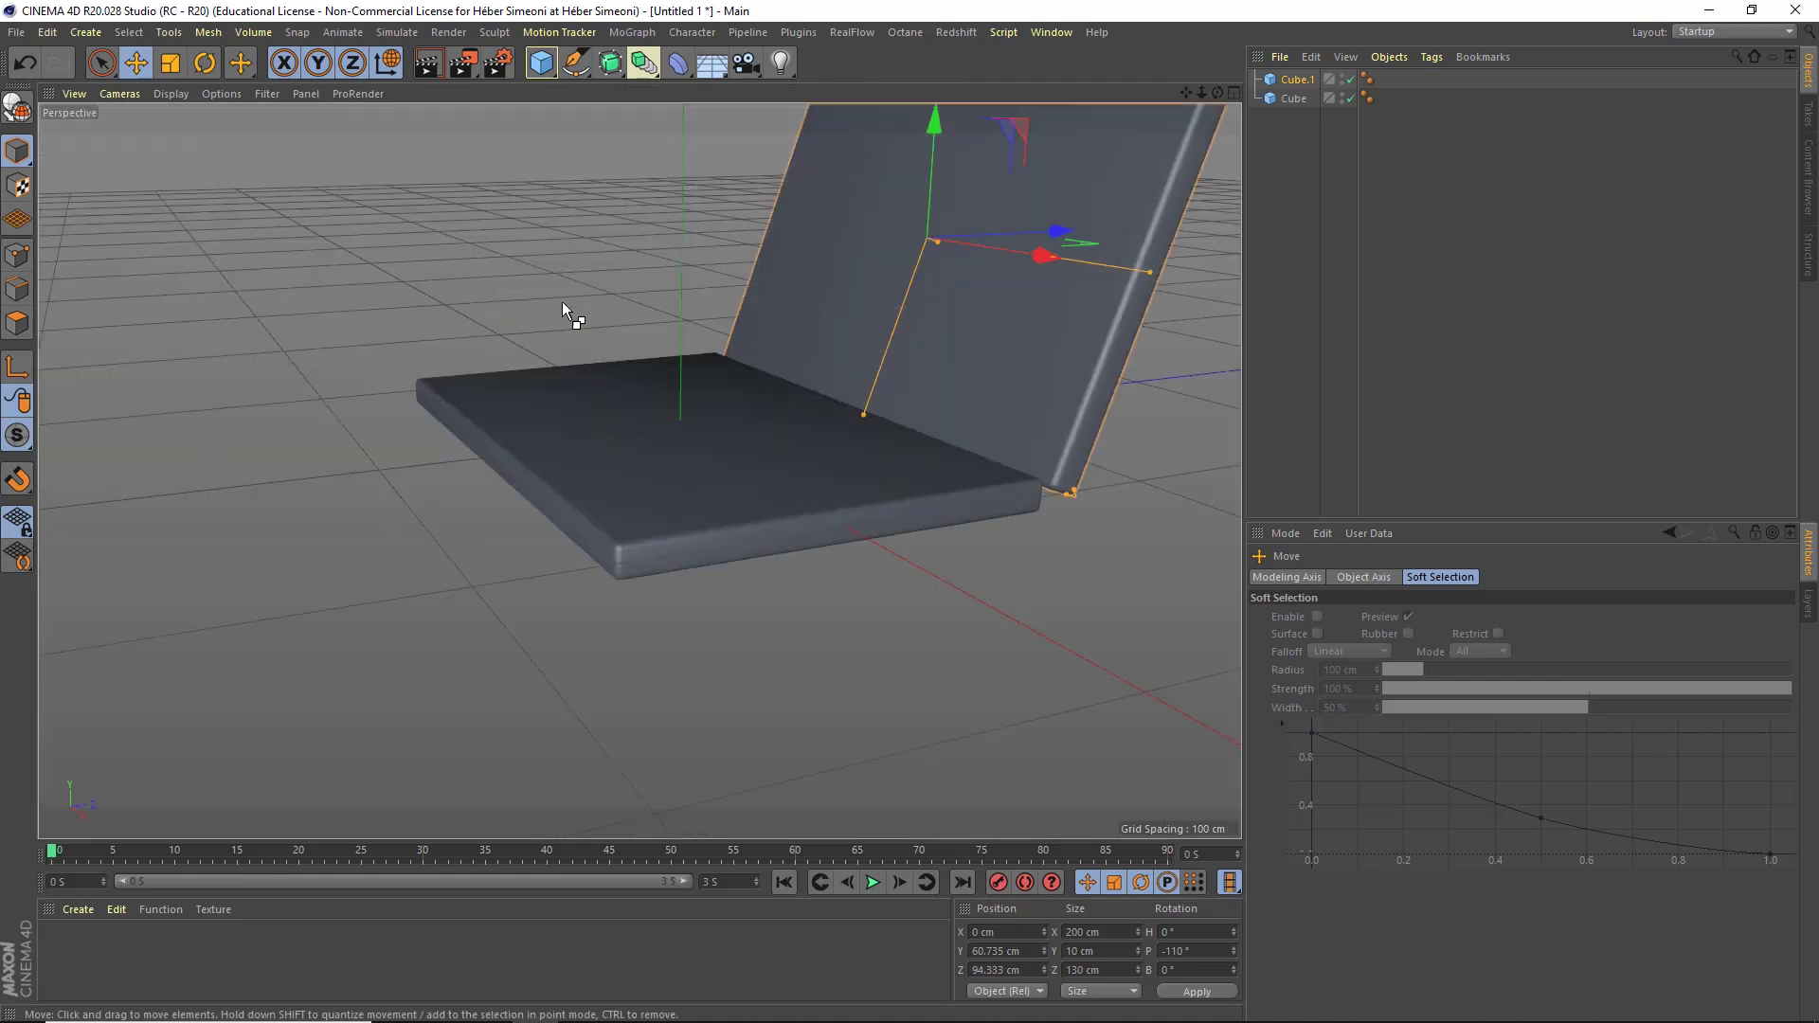
left_click_drag(564, 302, 654, 533, "alt")
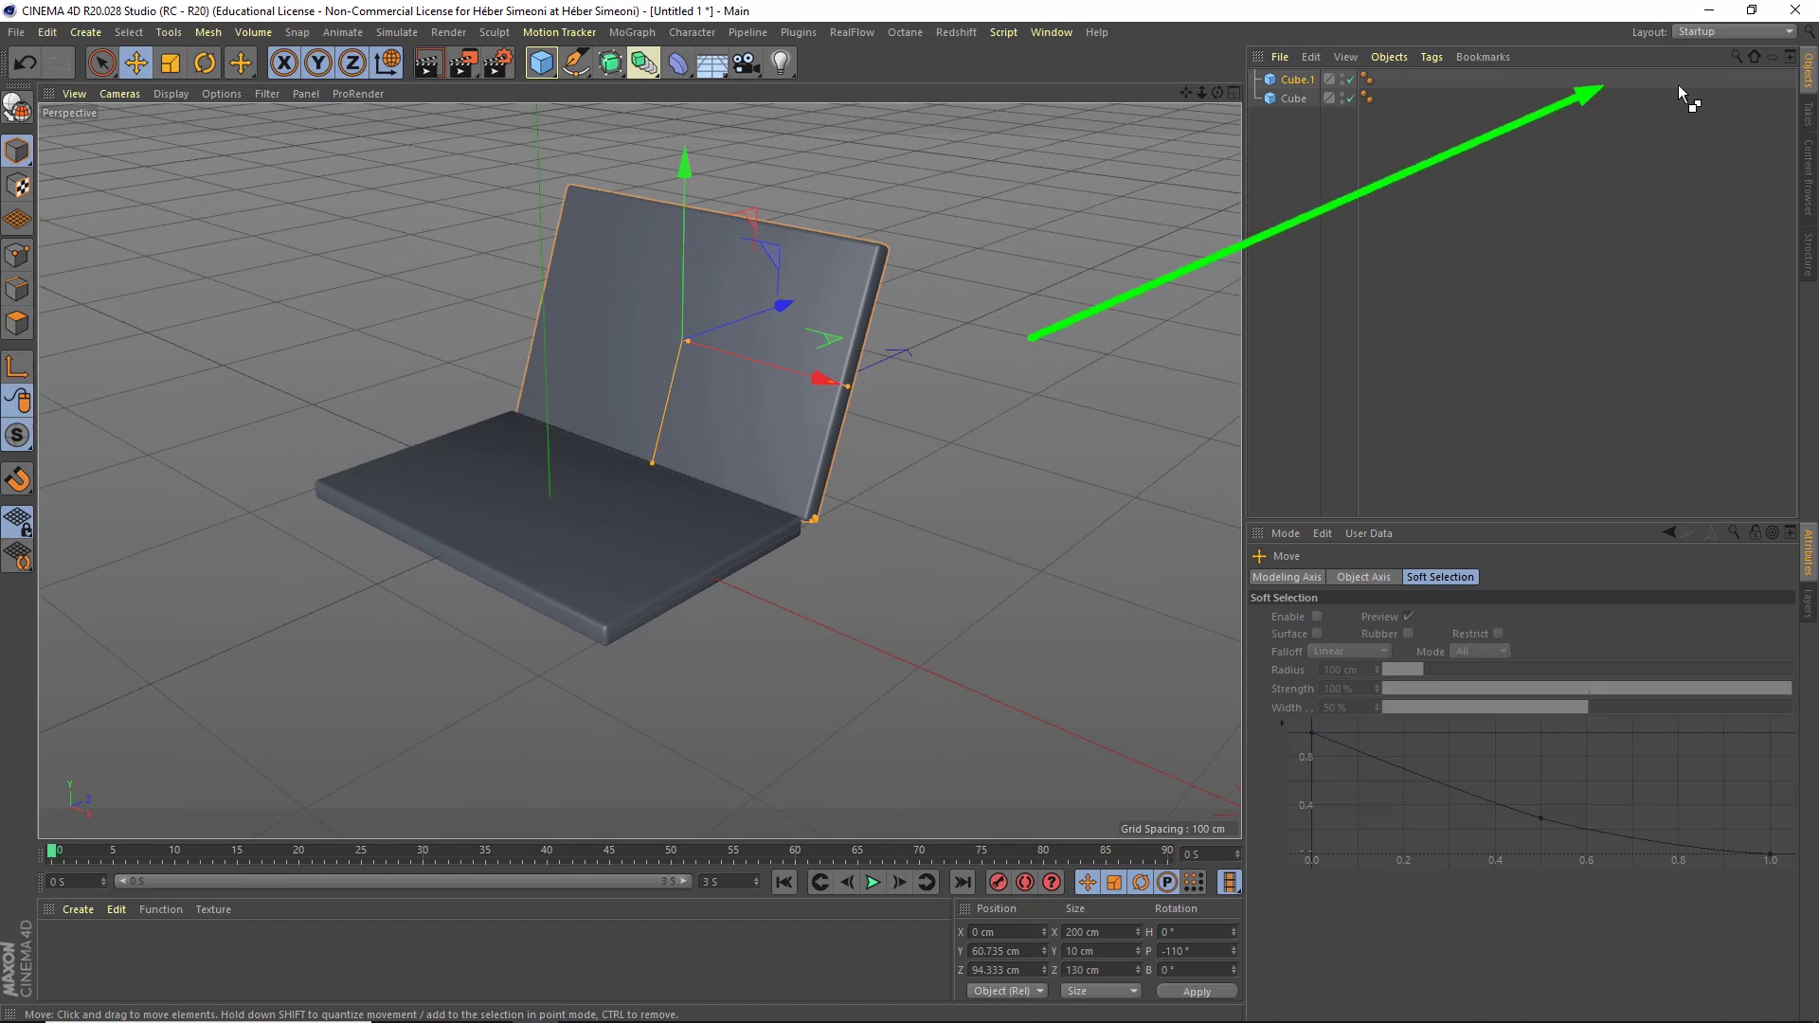
Set the tilted slab's position to Y 65 cm and Z 93 cm, and deselect it.
left_click(1296, 82)
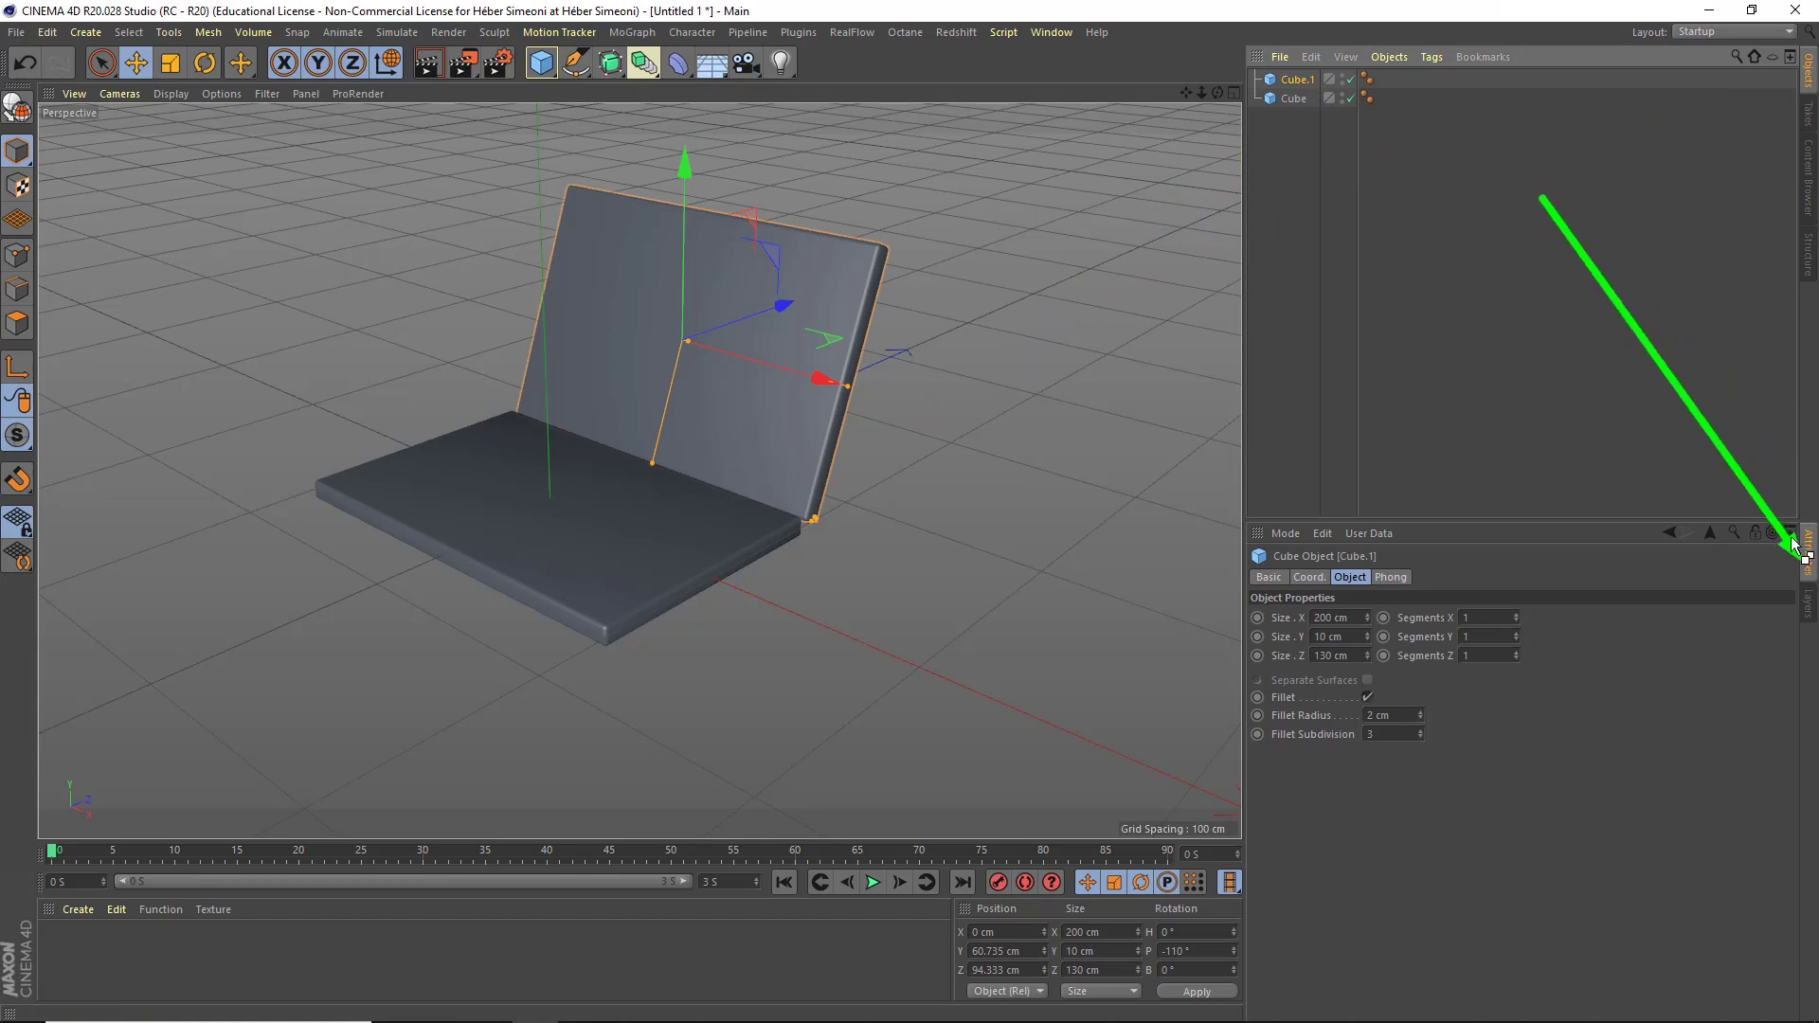
left_click(1308, 578)
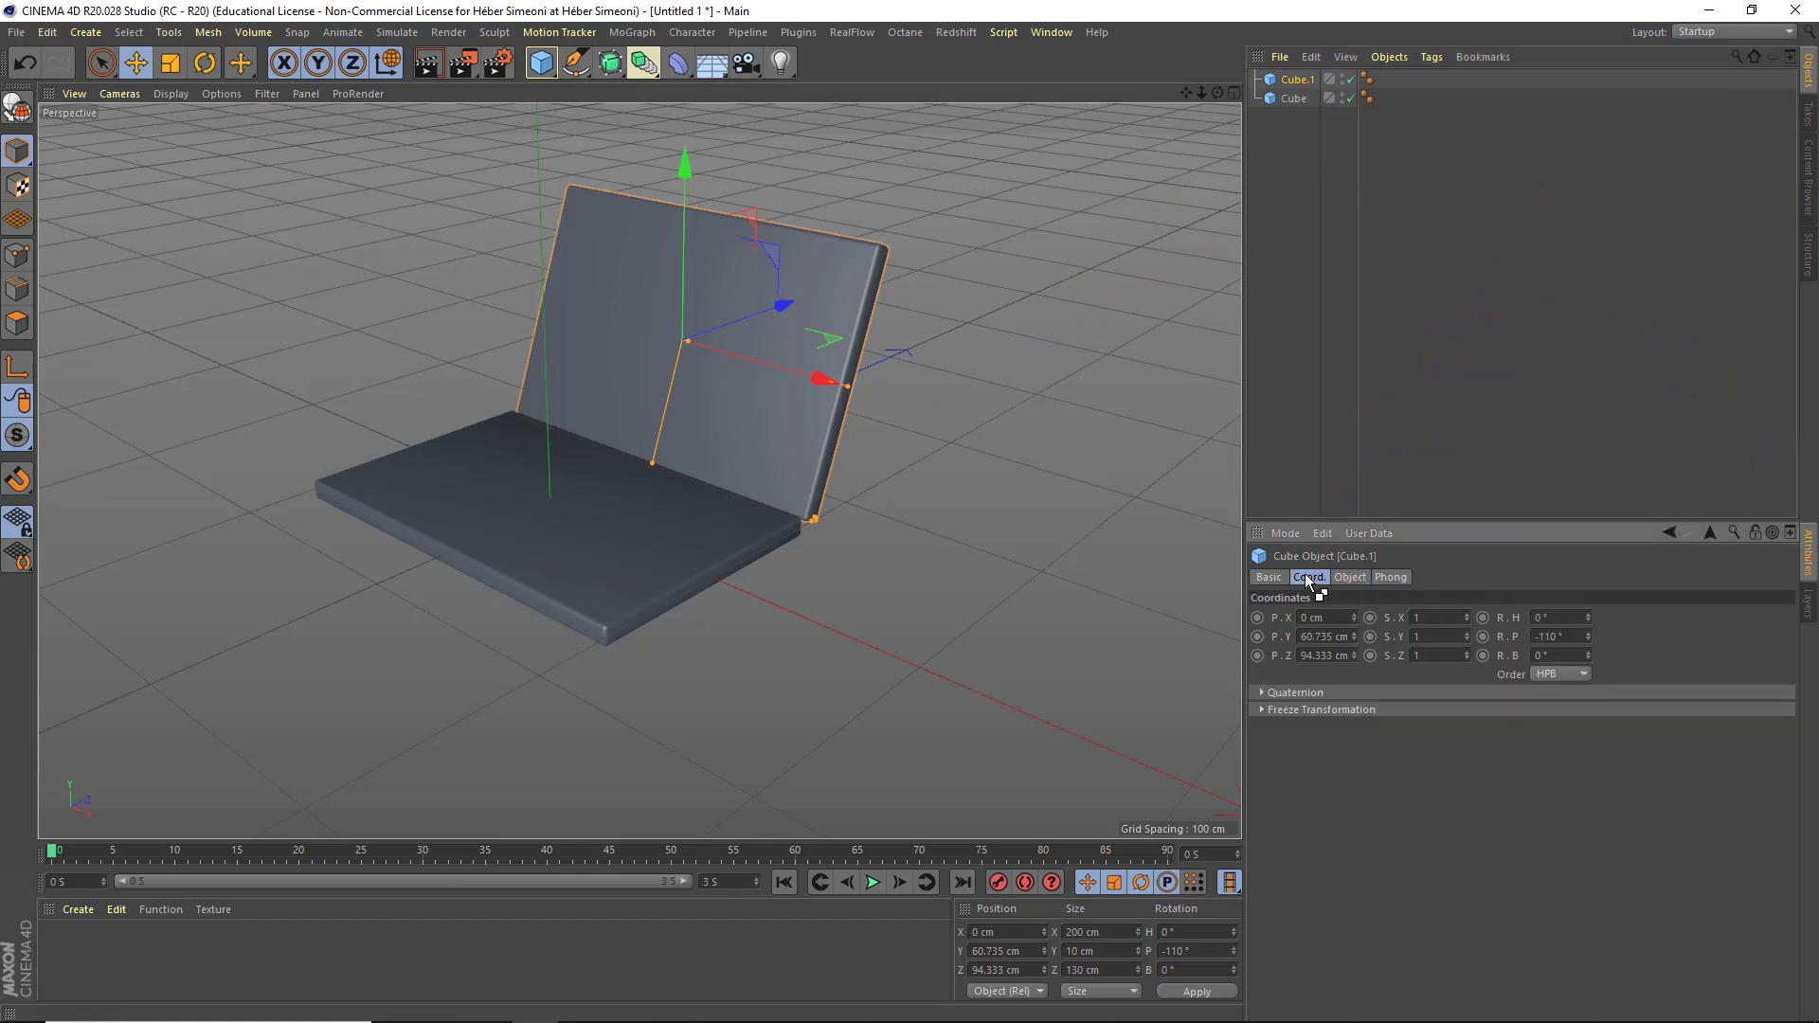
left_click(1331, 618)
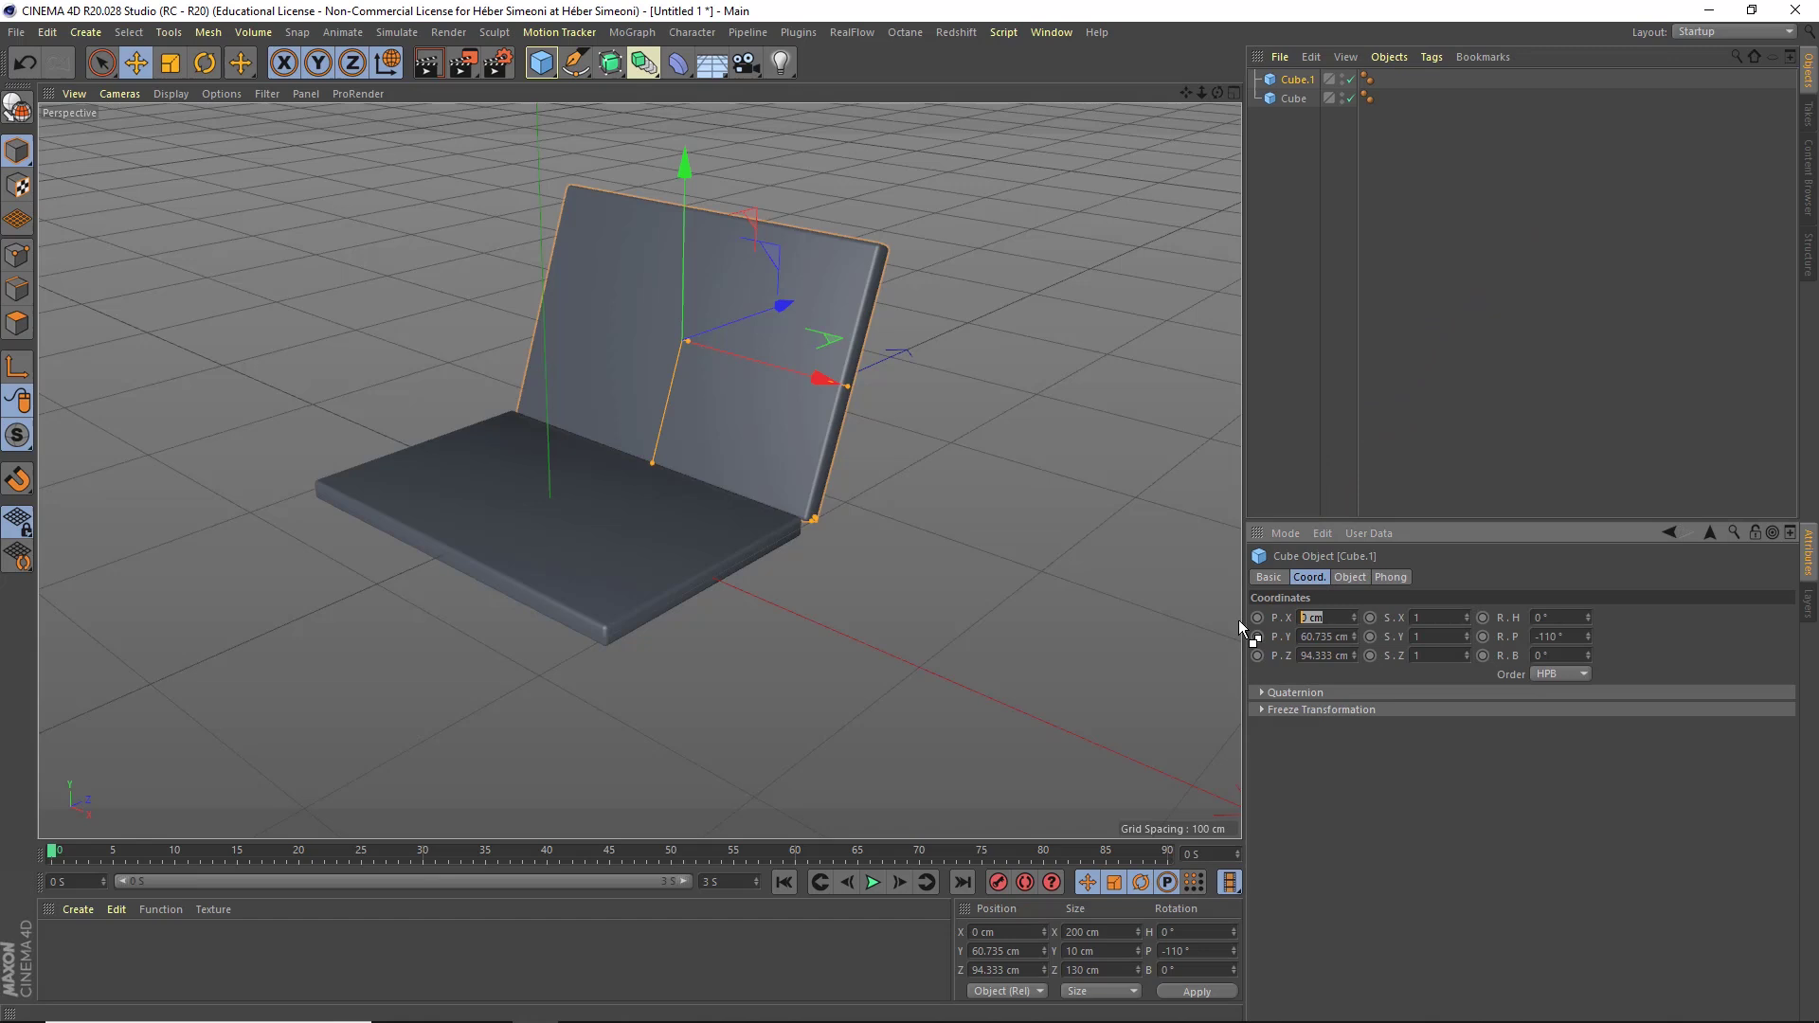
left_click(1349, 636)
key("Tab")
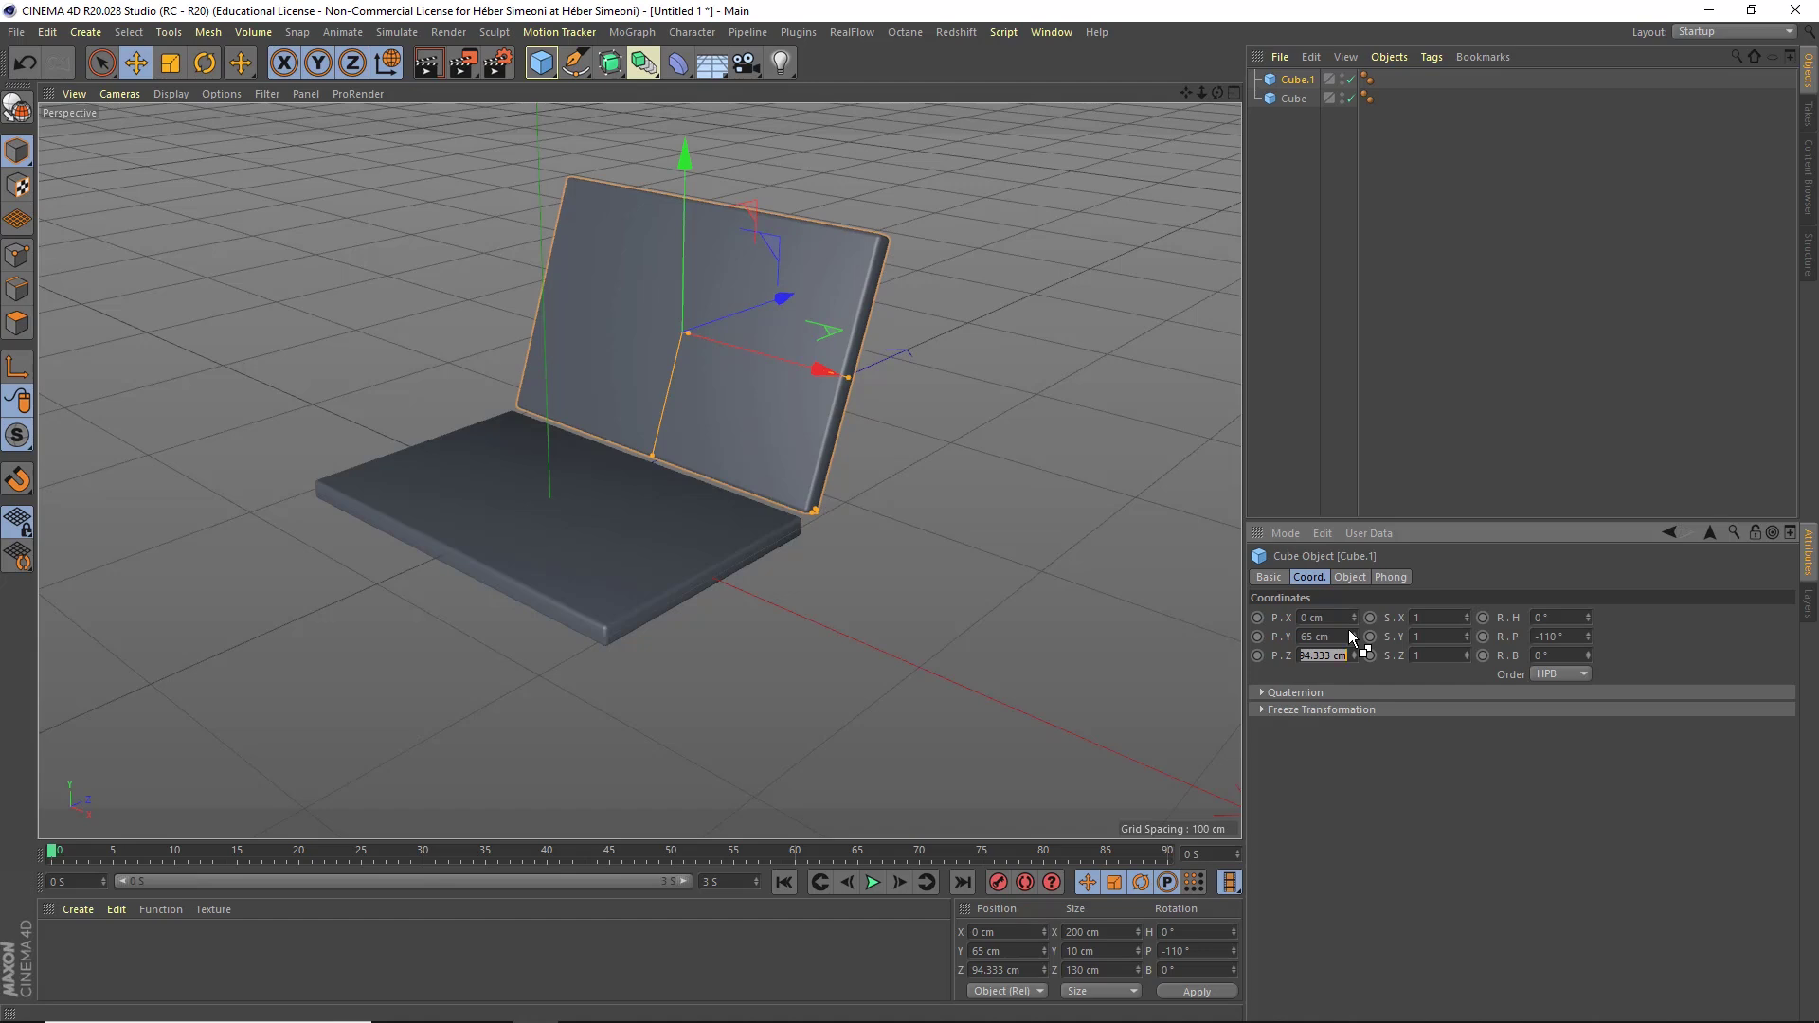
type("93")
key("Return")
left_click(1185, 377)
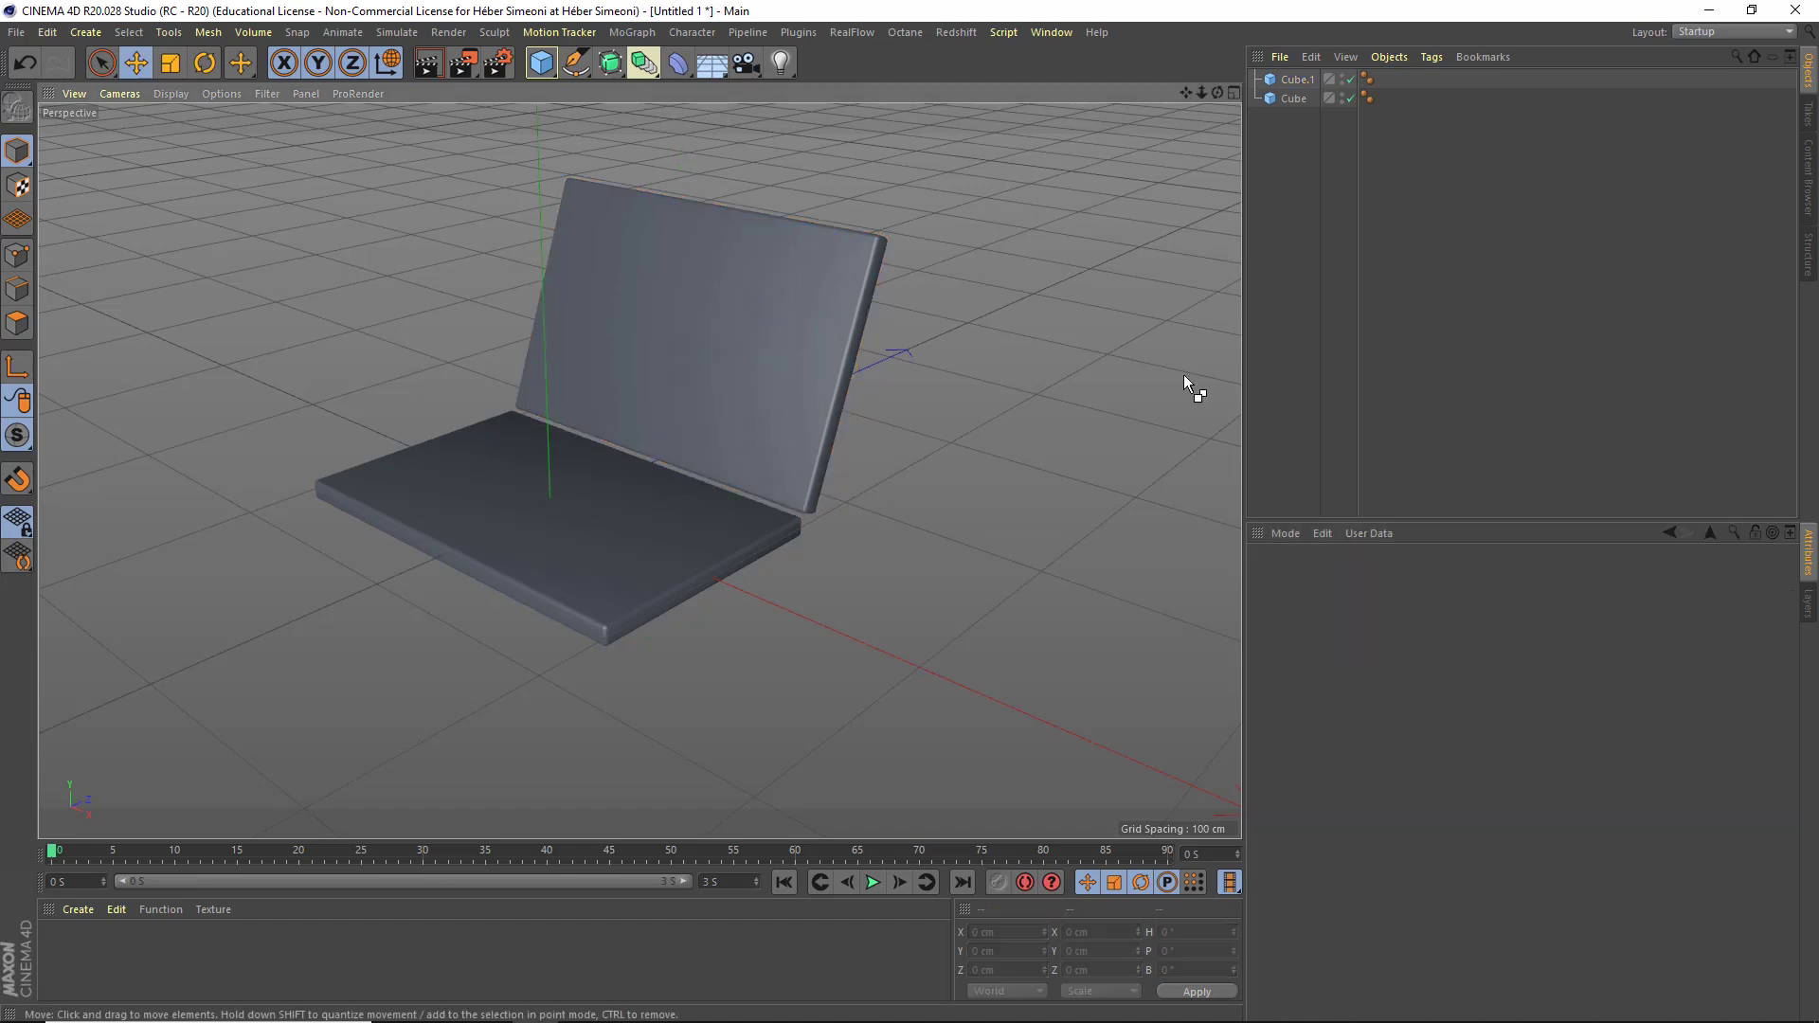
Duplicate the tilted screen slab in place.
left_click(728, 348)
left_click_drag(715, 313, 758, 349, "alt")
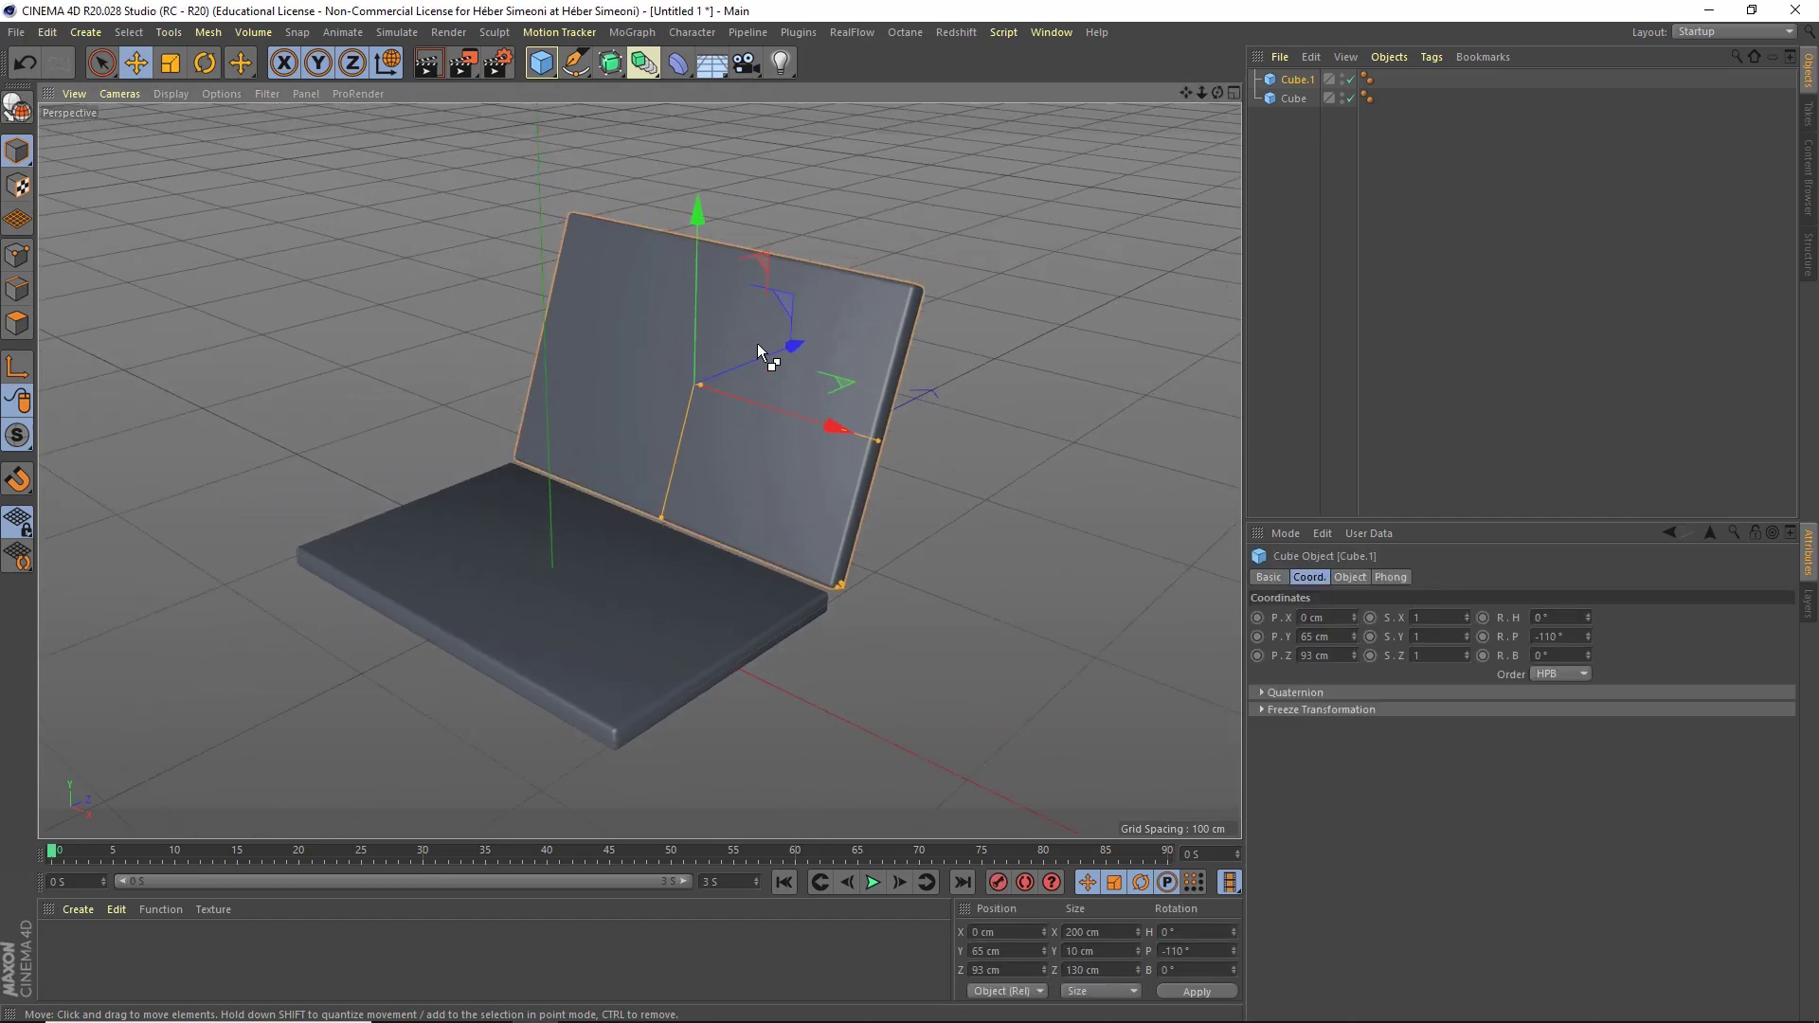
key("ctrl+c")
key("ctrl+v")
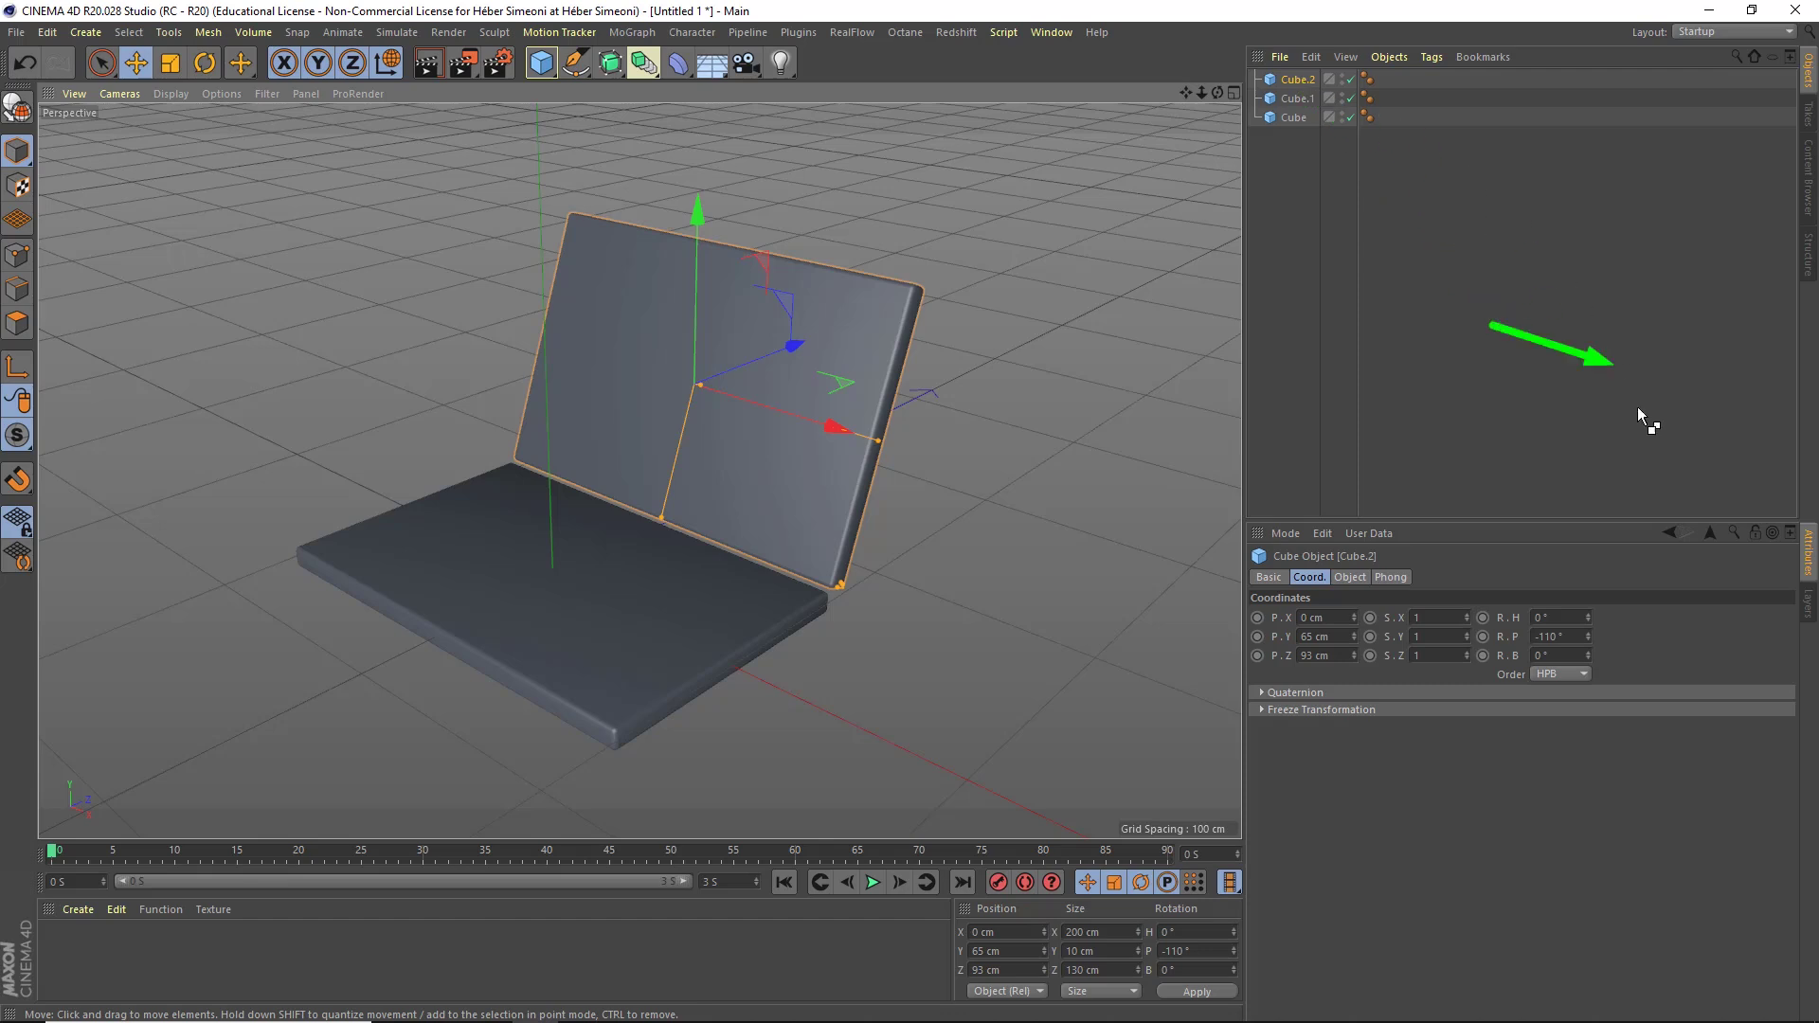
Resize the duplicated screen slab to 170 cm in X and 110 cm in Z.
left_click(1349, 577)
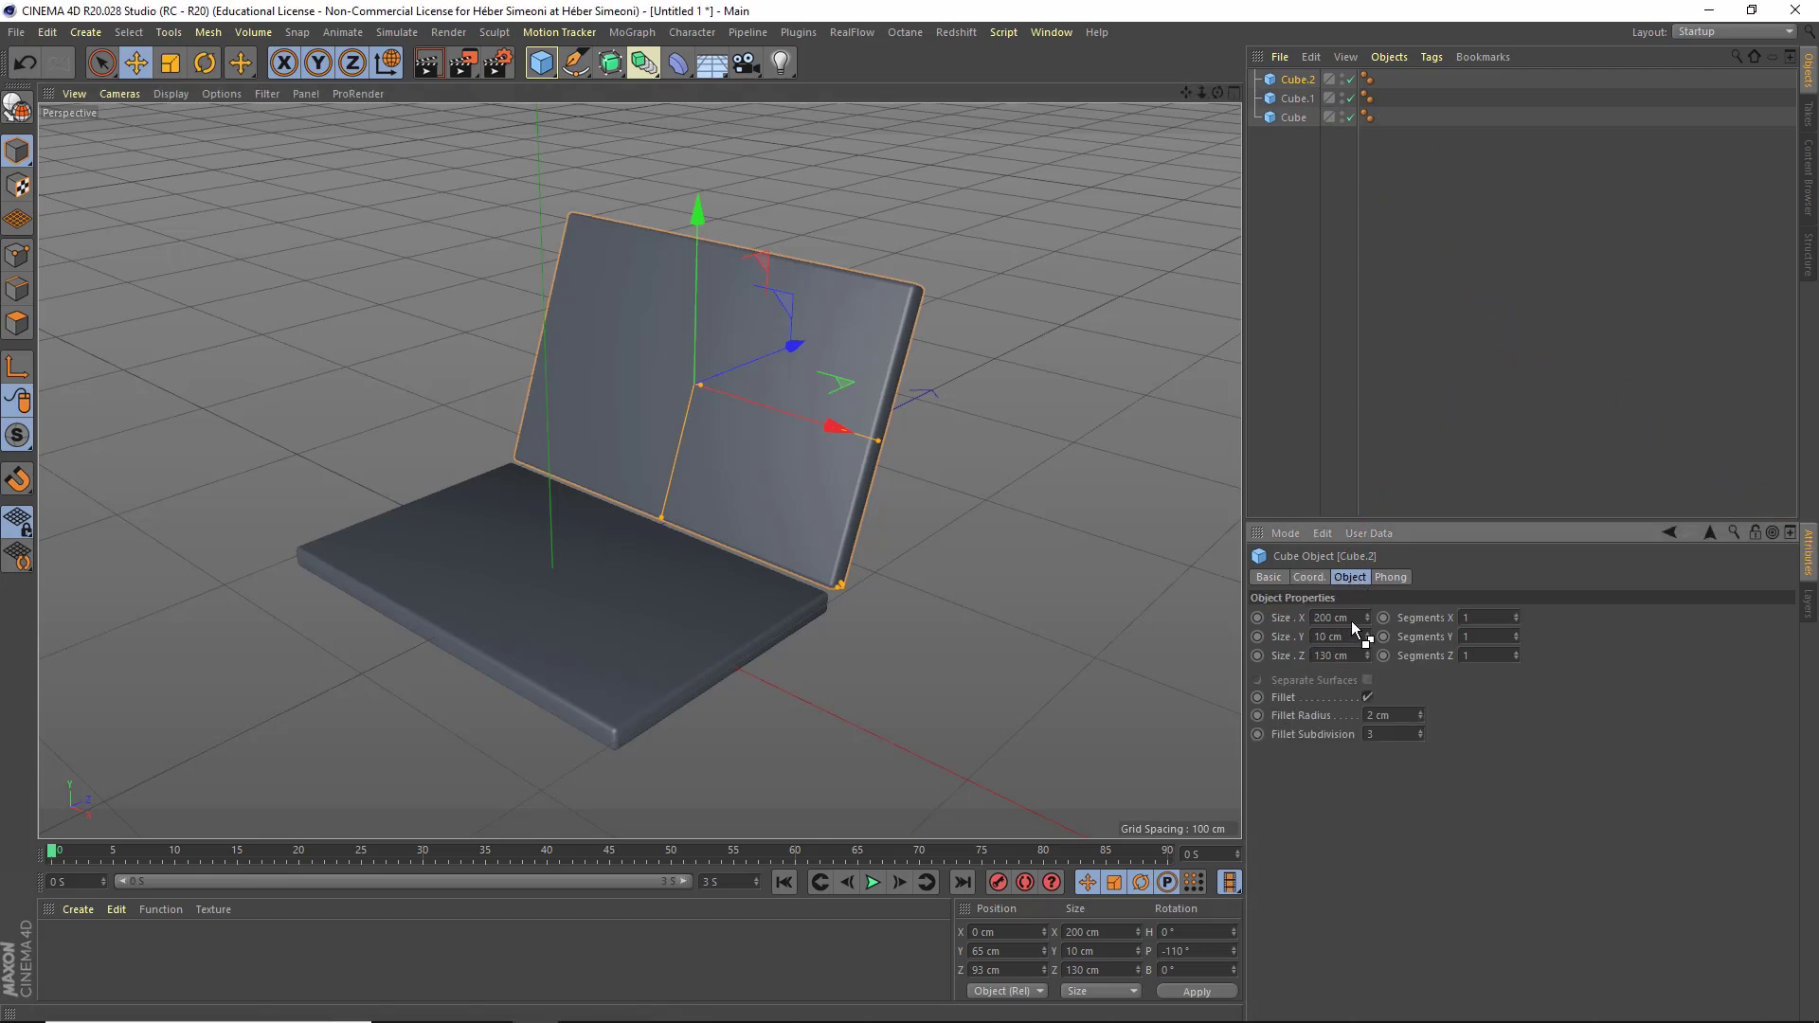
left_click(1349, 619)
type("170")
key("Tab")
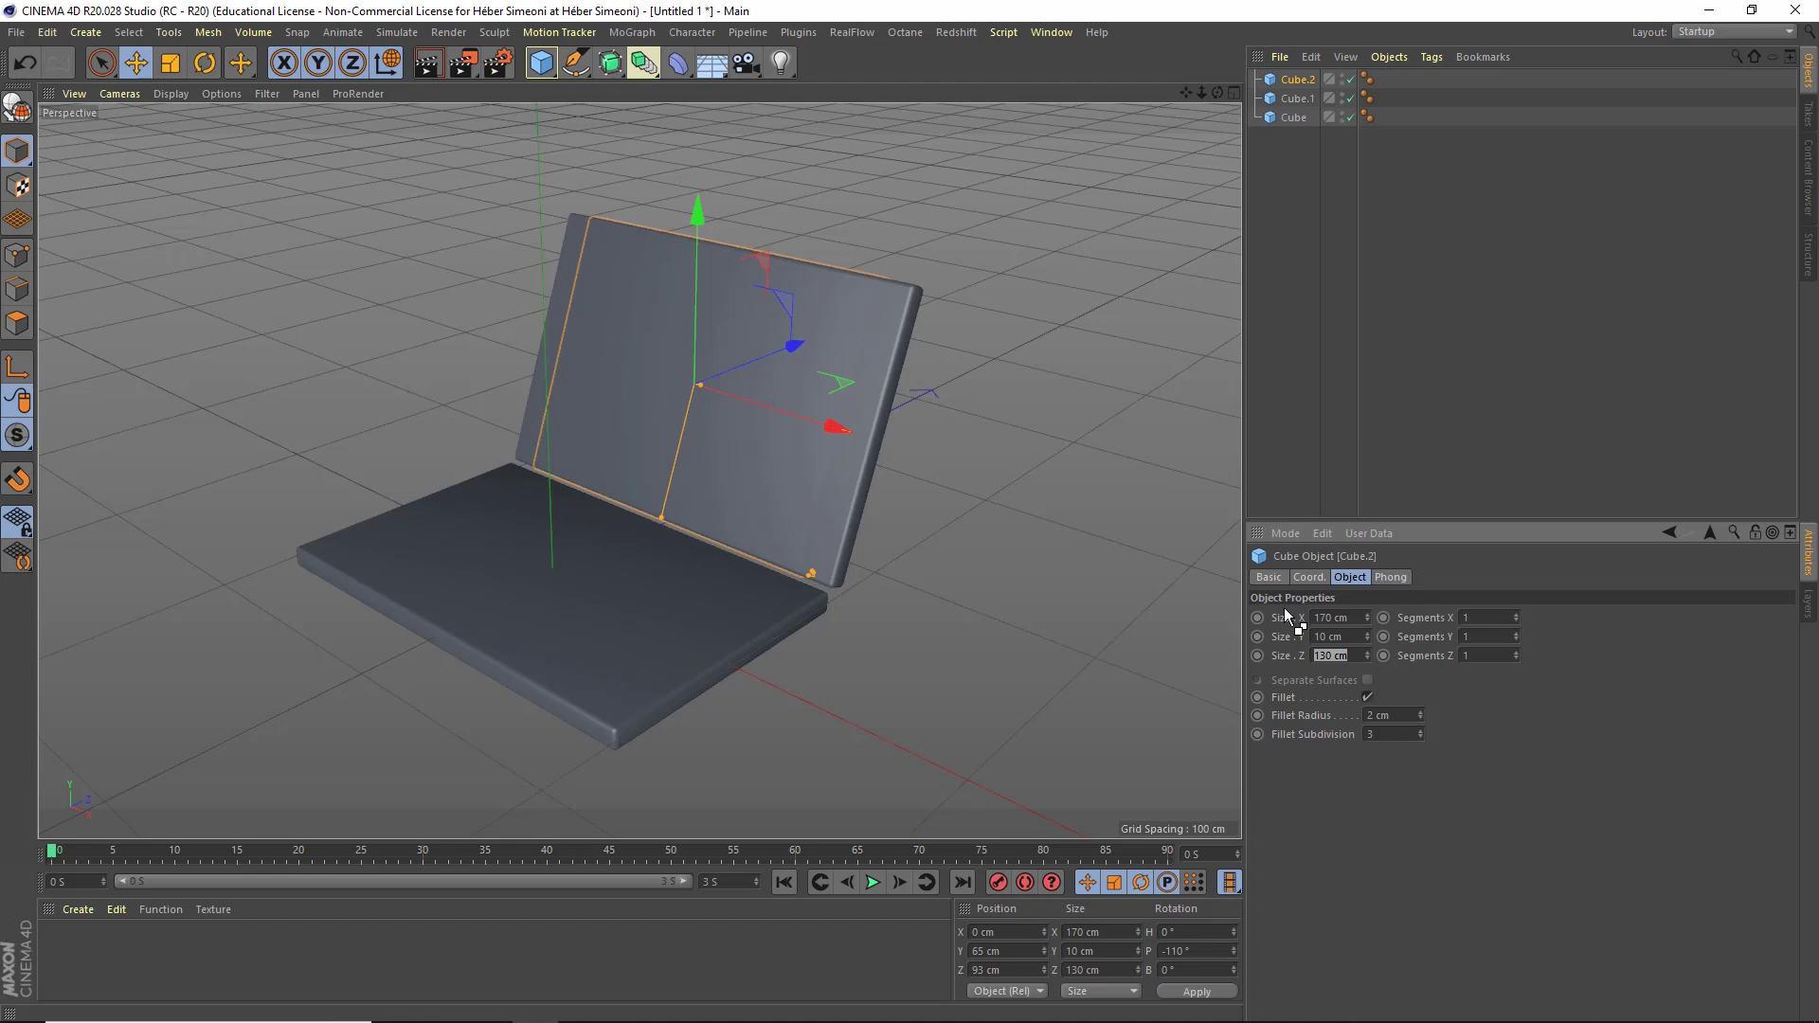
type("110")
key("Return")
scroll(707, 379, "up", 2)
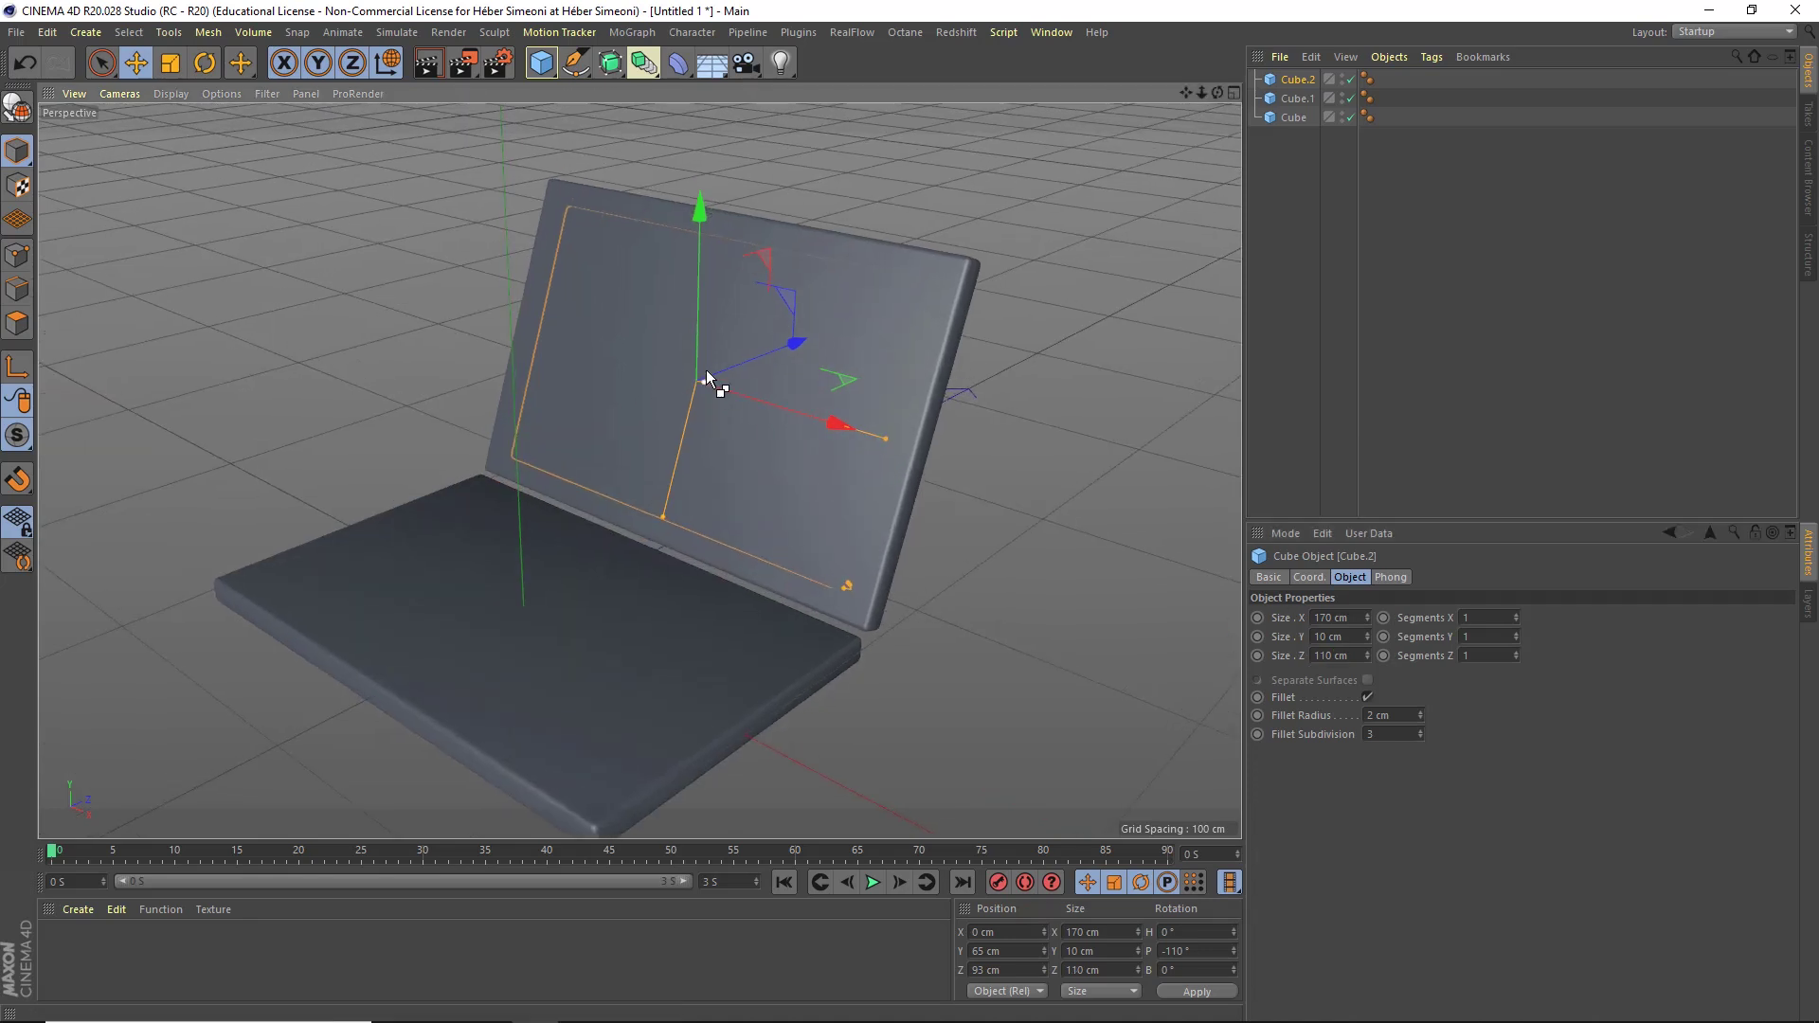
Switch to object axes and slide the smaller panel slightly out of the lid's front face, to about Y 66.4 cm and Z 89.1 cm.
left_click_drag(707, 374, 1002, 367, "alt")
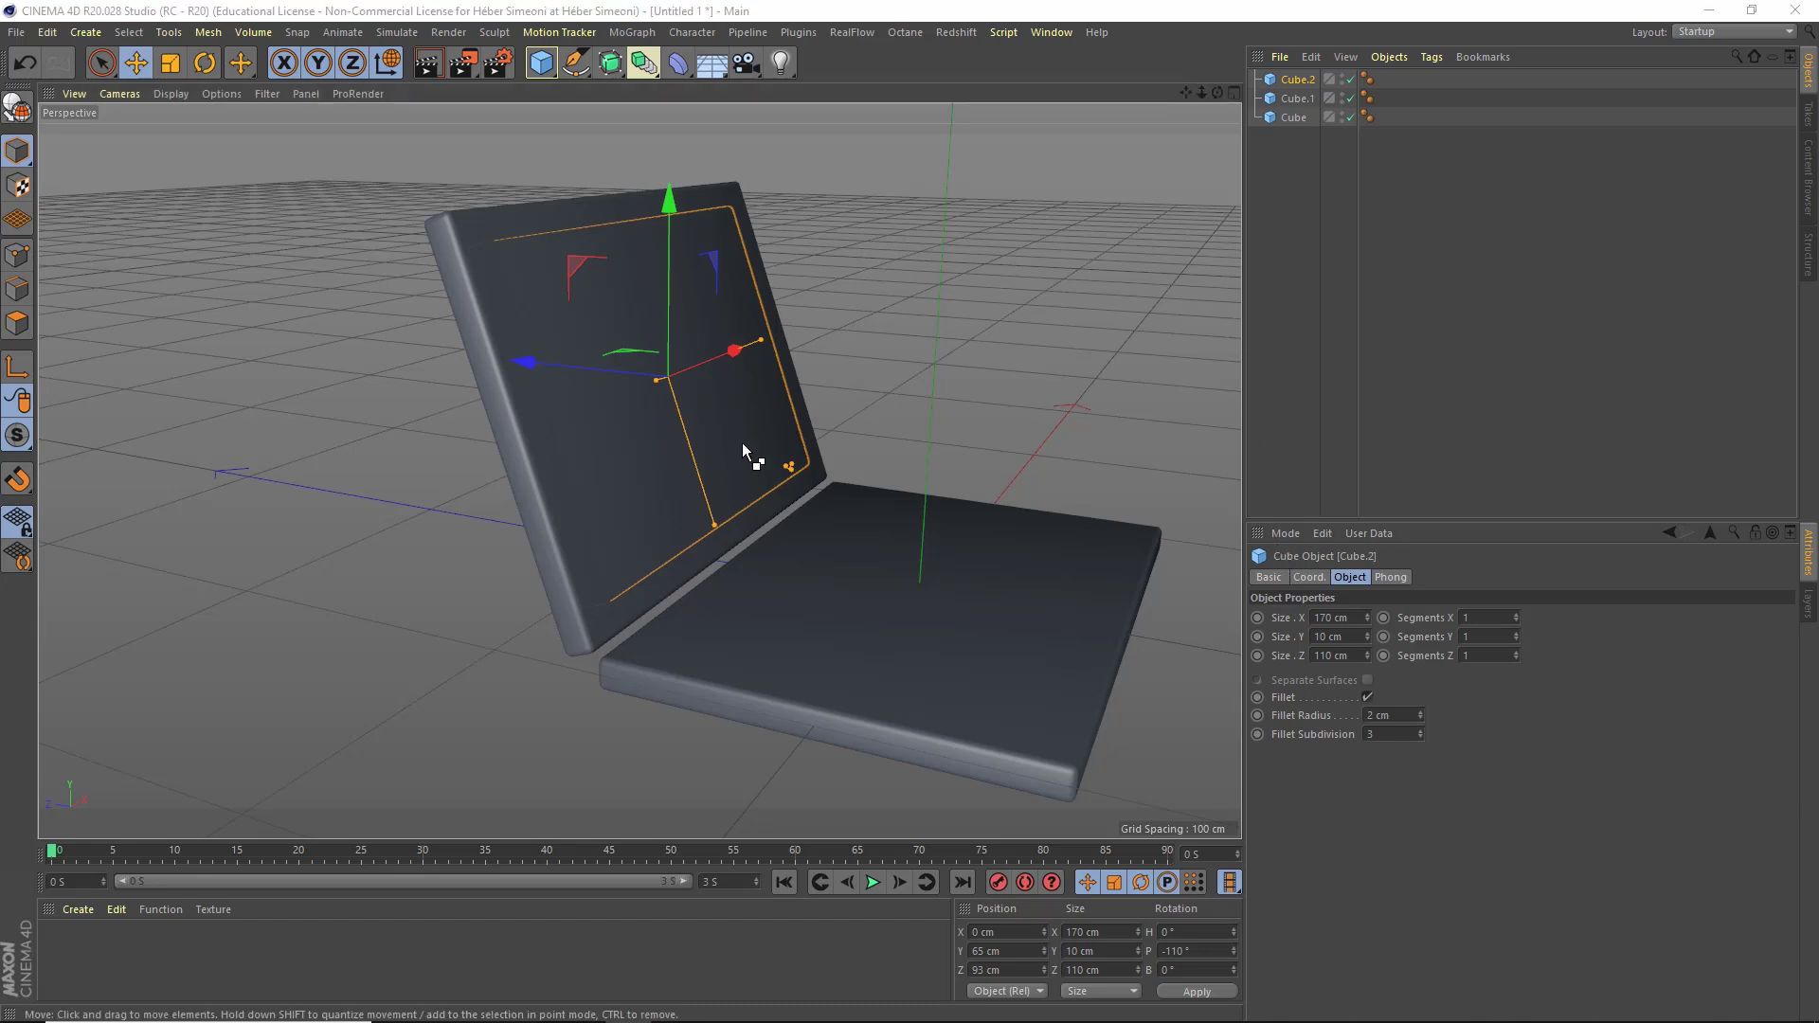
left_click_drag(741, 441, 592, 401, "alt")
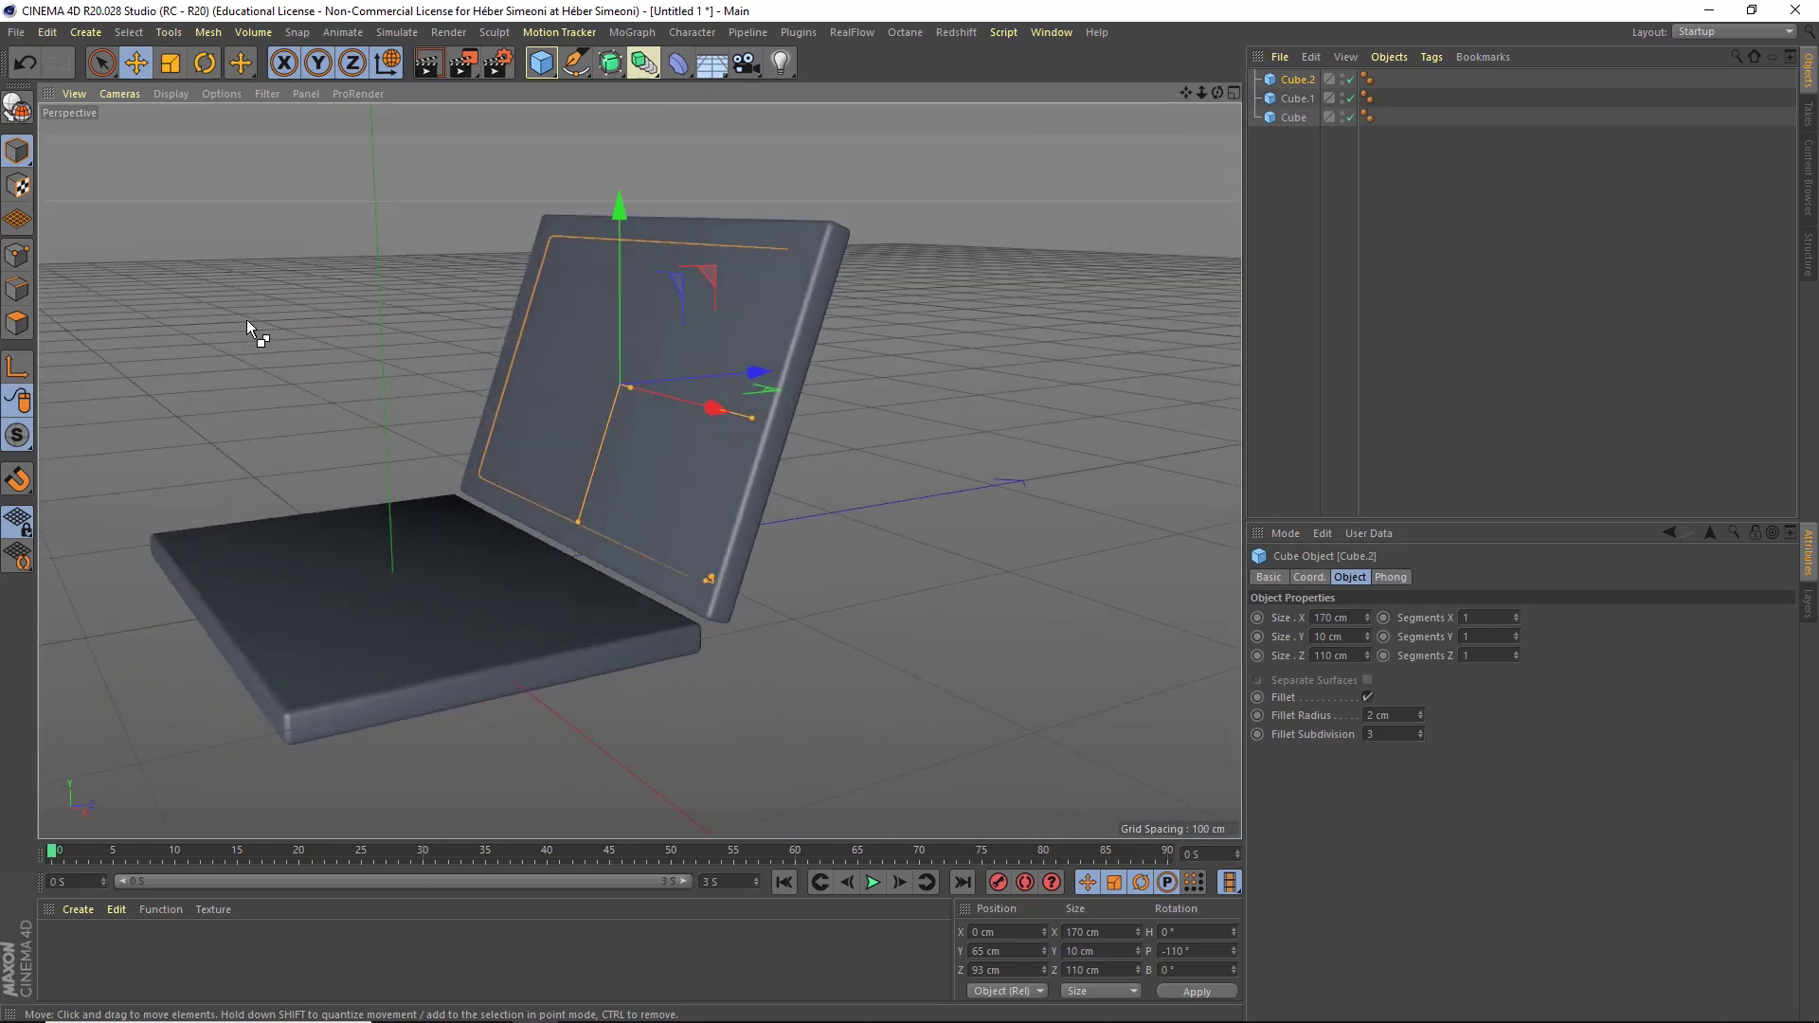
mouse_move(244, 325)
left_mouse_down()
mouse_move(405, 93)
mouse_move(393, 83)
left_mouse_up()
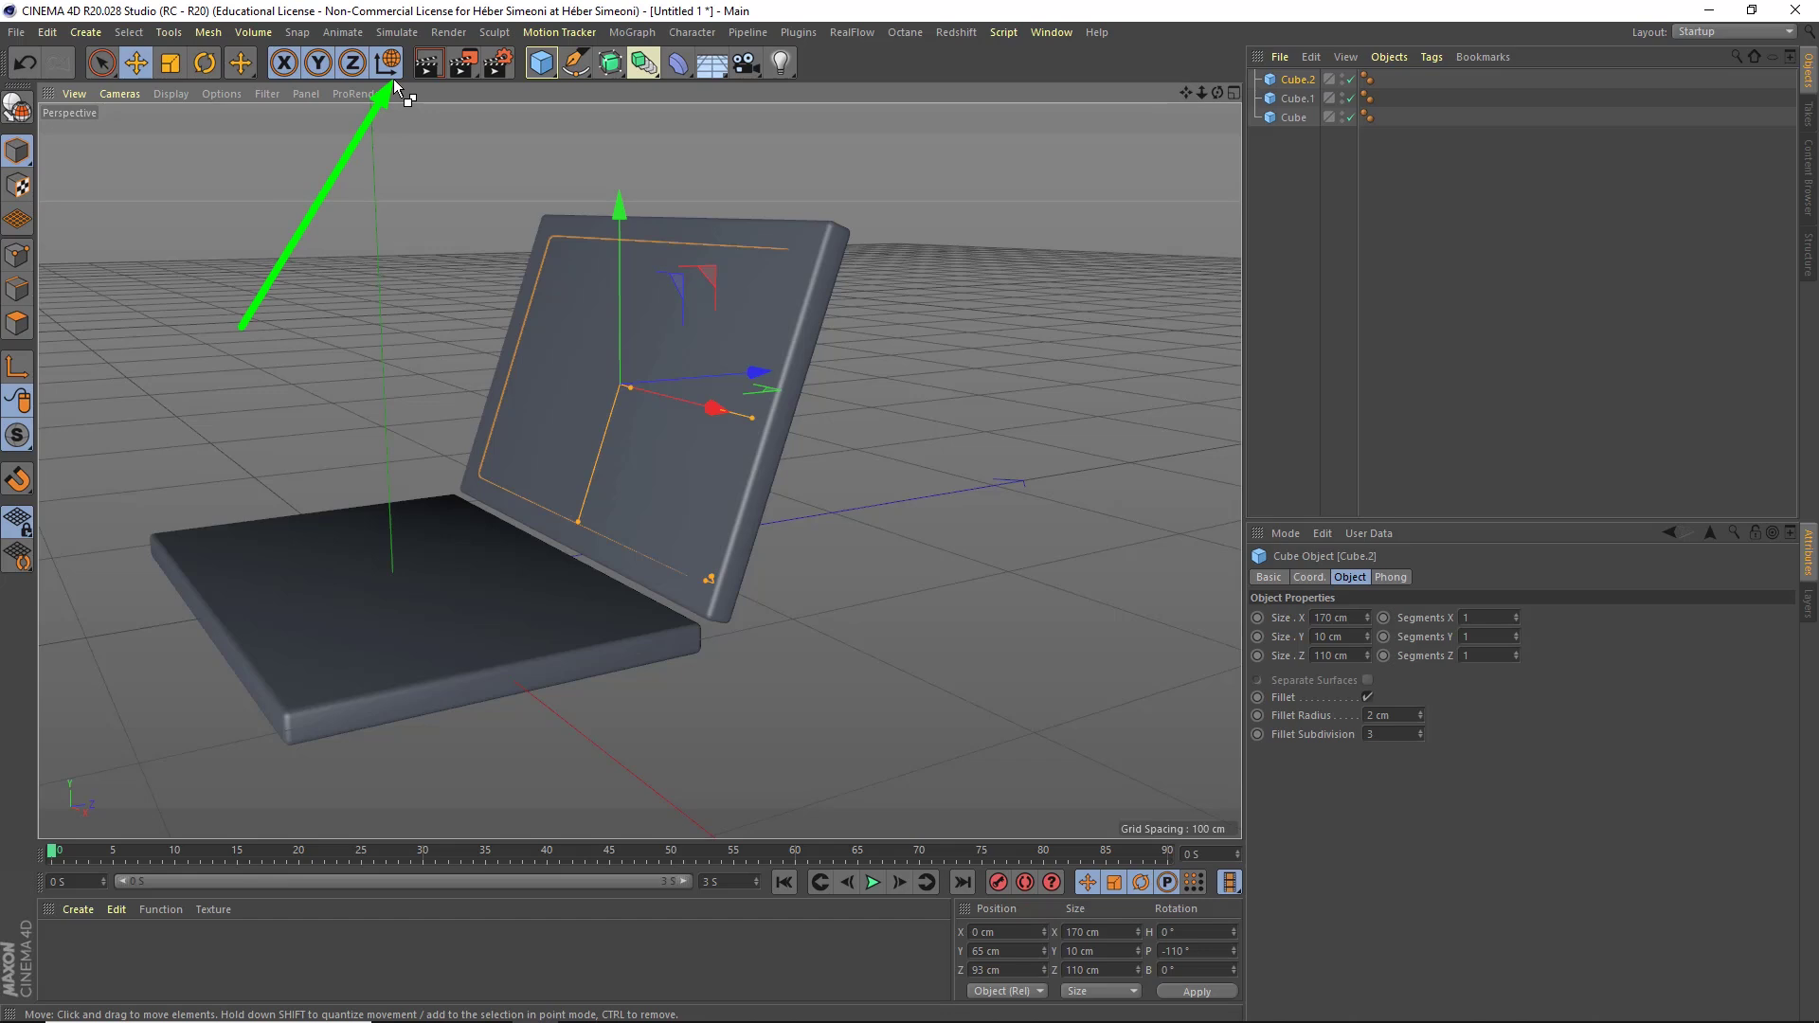
left_click_drag(775, 454, 590, 444, "alt")
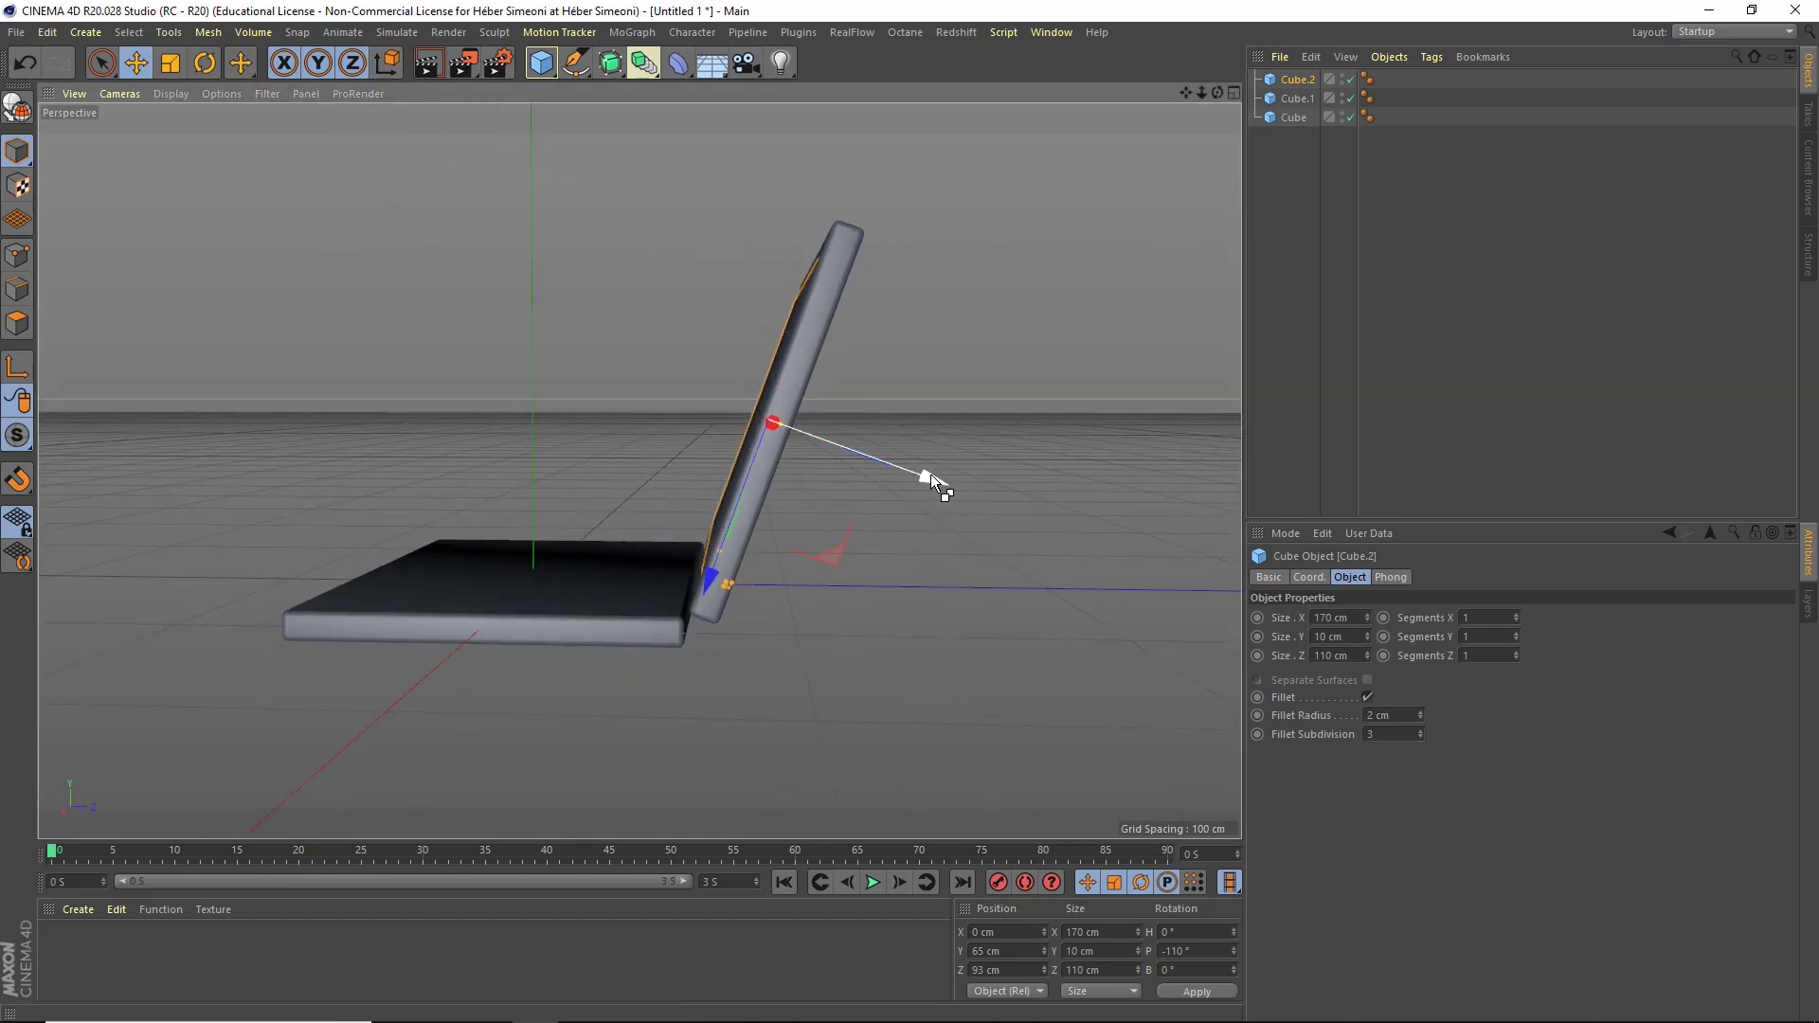
left_click_drag(872, 503, 896, 431, "alt")
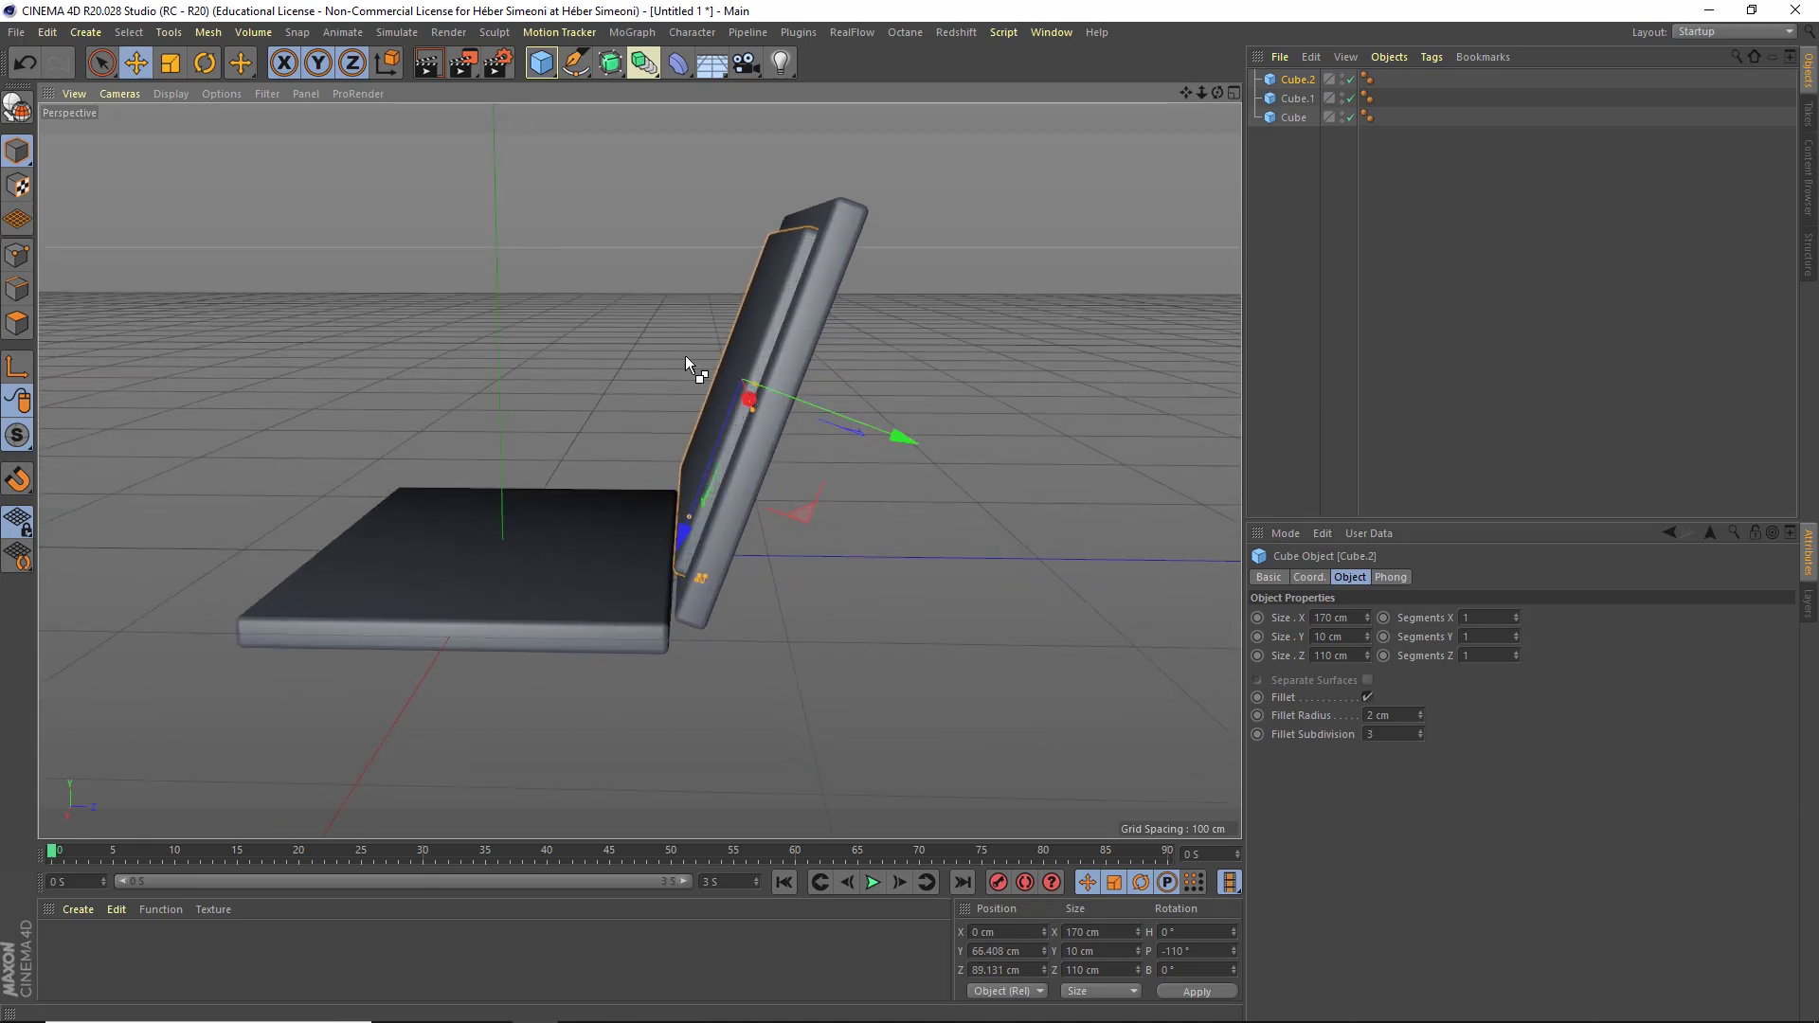
mouse_move(685, 356)
left_mouse_down("alt")
mouse_move(845, 395)
mouse_move(687, 377)
left_mouse_up("alt")
Try pulling the smaller panel far out over the base along its own axis and undo the move.
left_click_drag(820, 389, 656, 328)
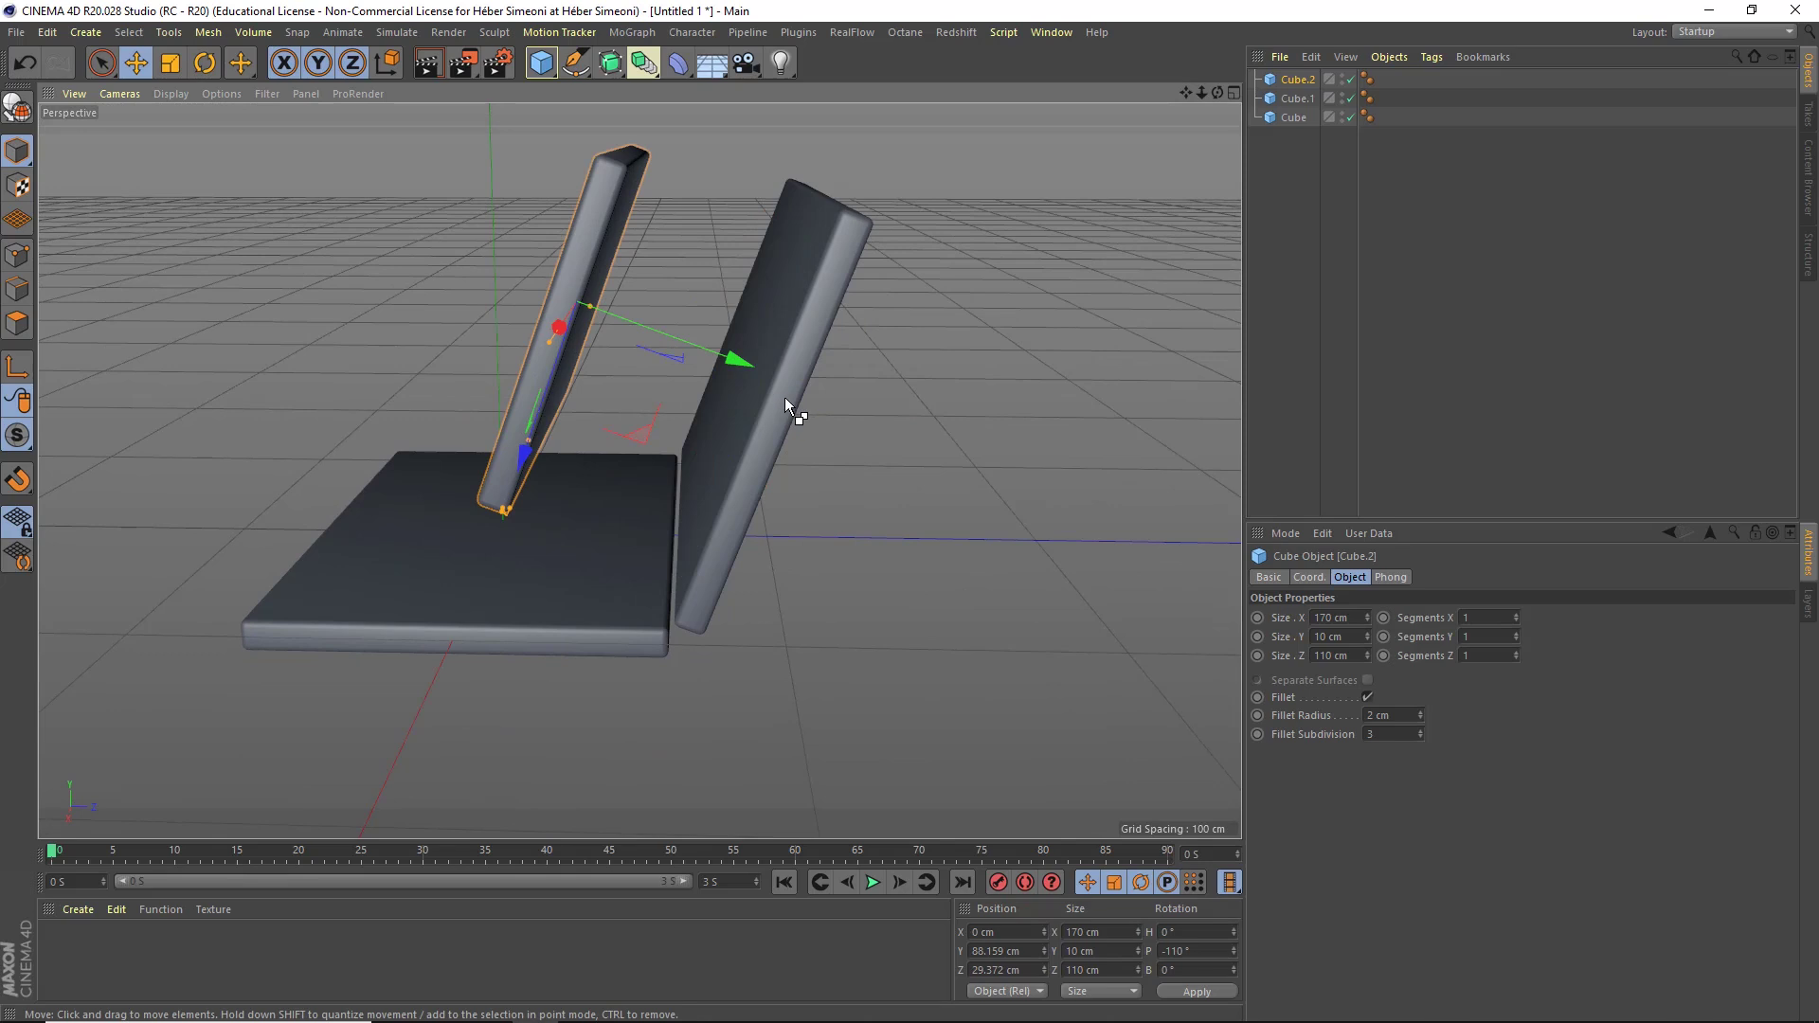
key("ctrl+z")
left_click_drag(880, 411, 883, 413)
Duplicate the laptop's base slab in place.
left_click_drag(726, 357, 889, 446, "alt")
left_click(422, 494)
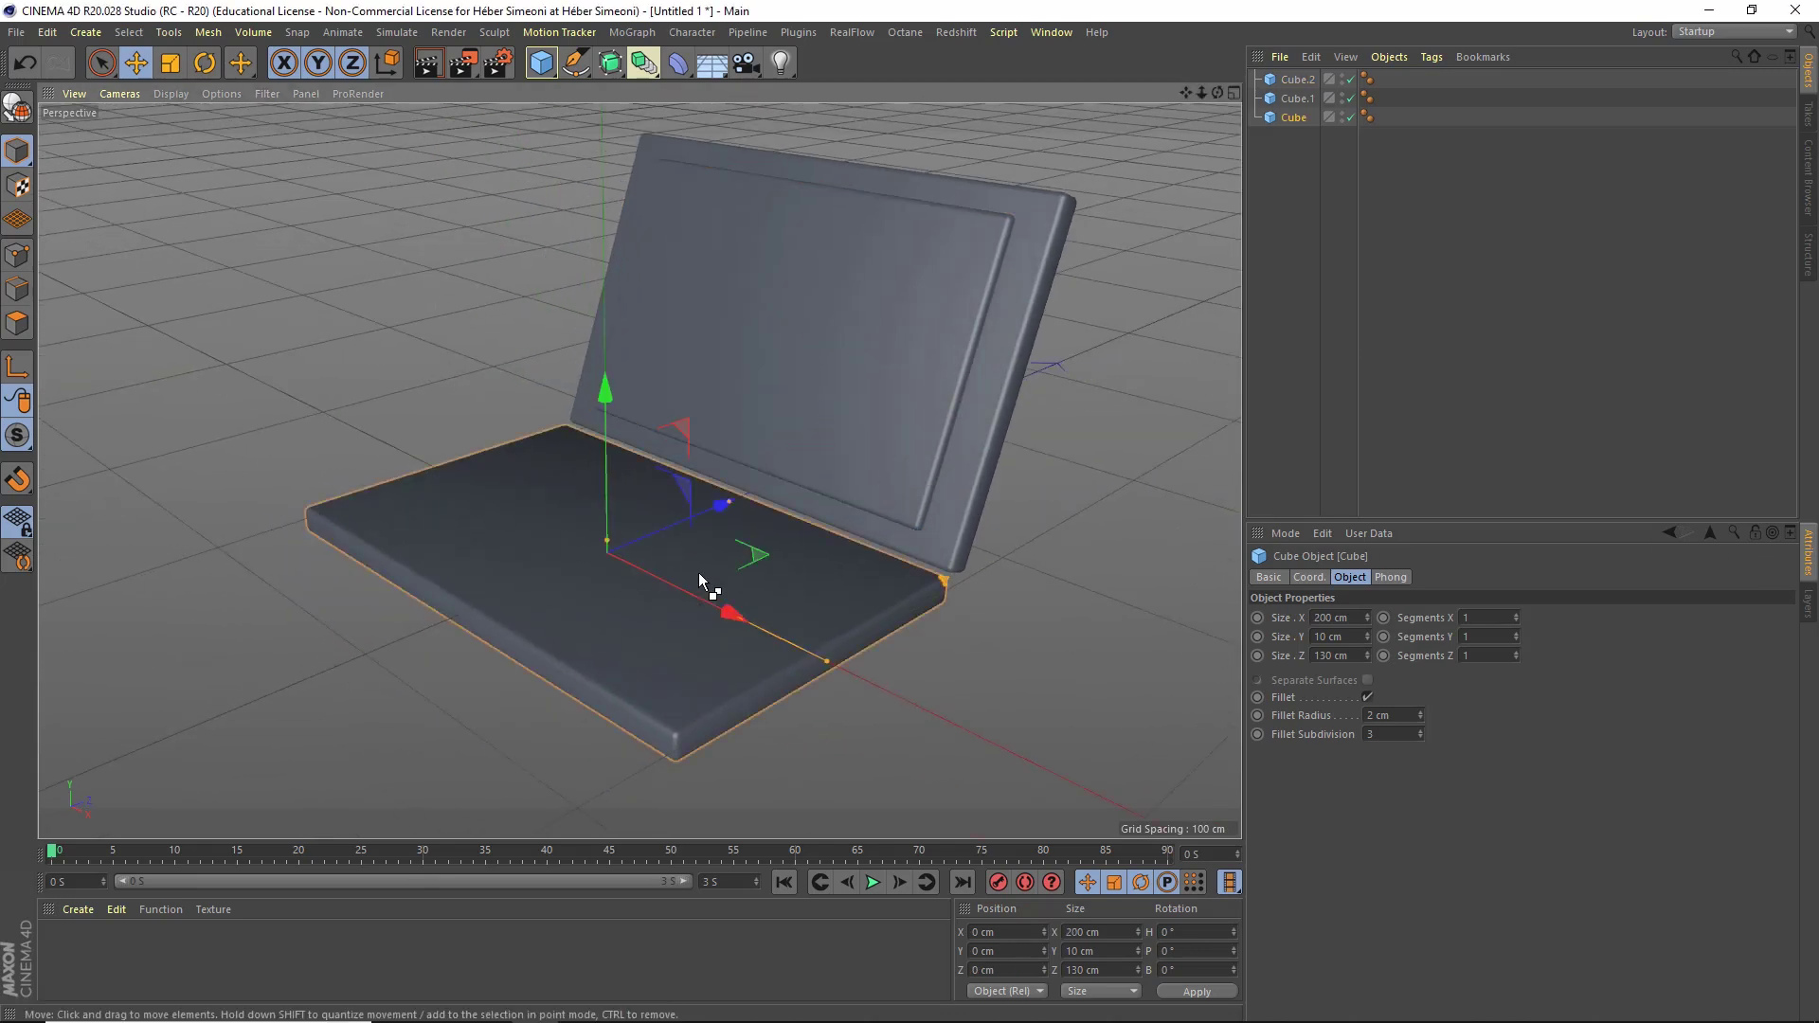
middle_click_drag(715, 518, 746, 495, "alt")
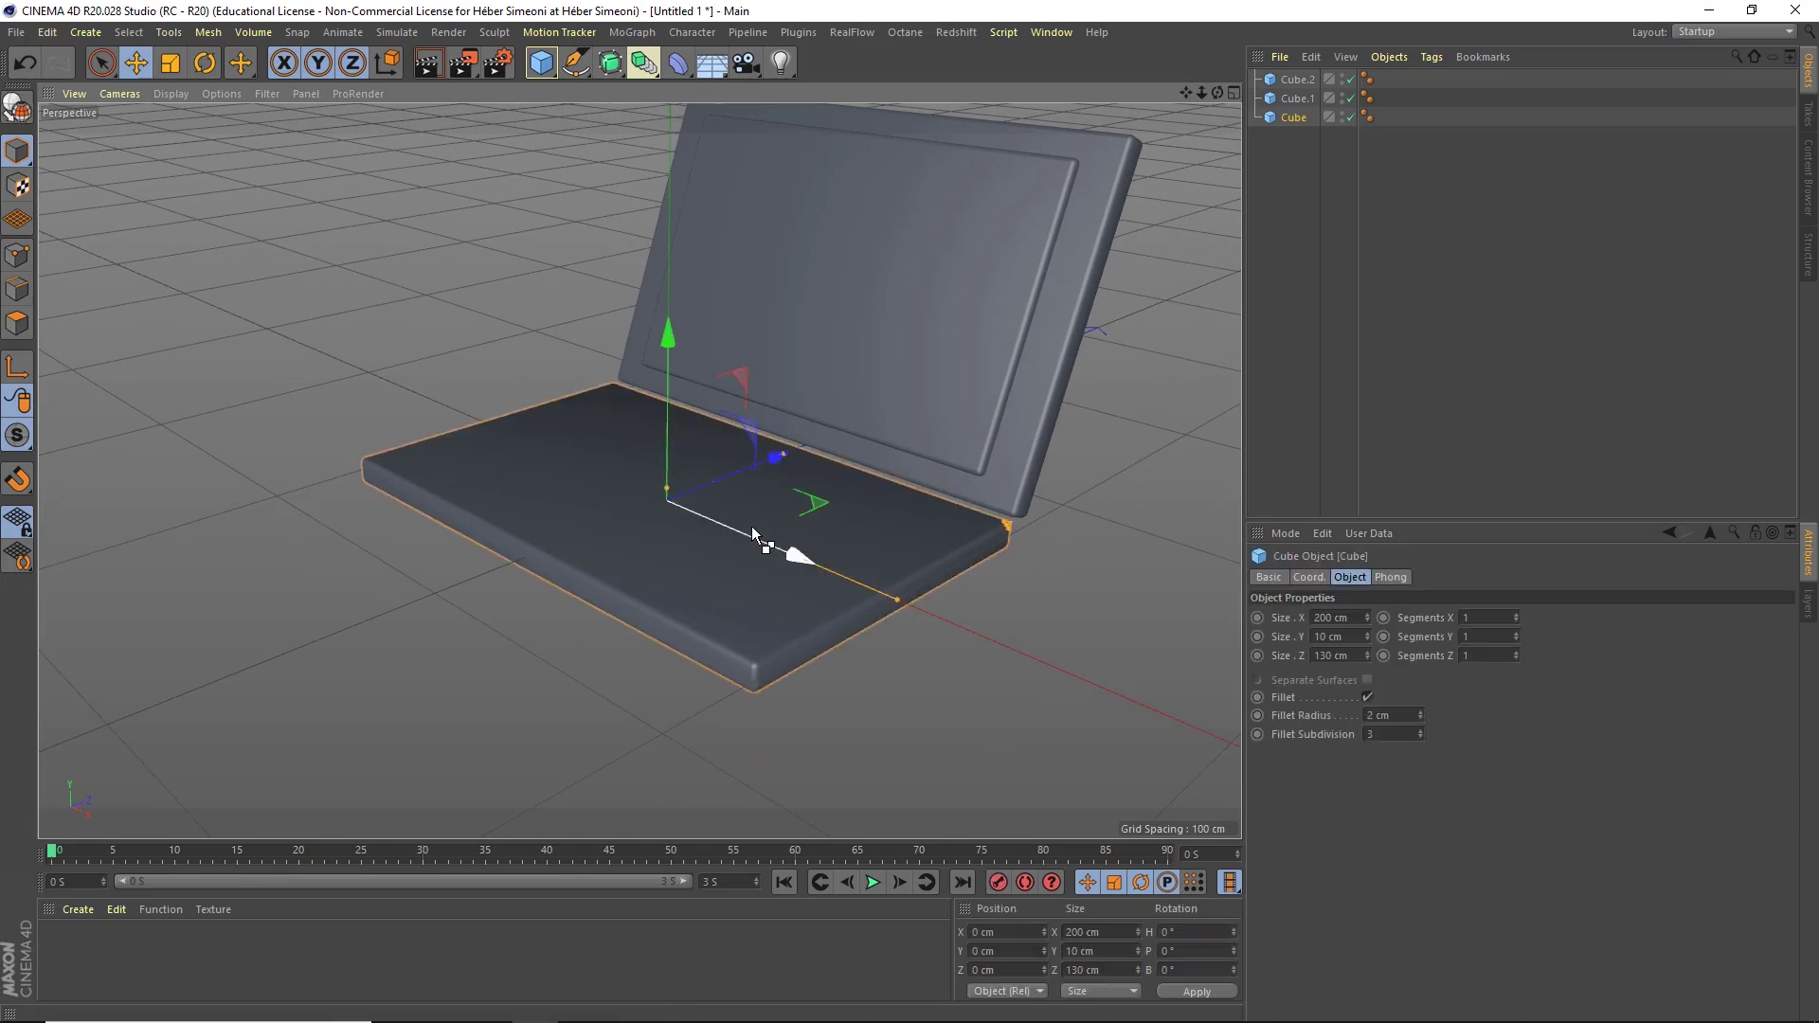
middle_click_drag(567, 489, 551, 540, "alt")
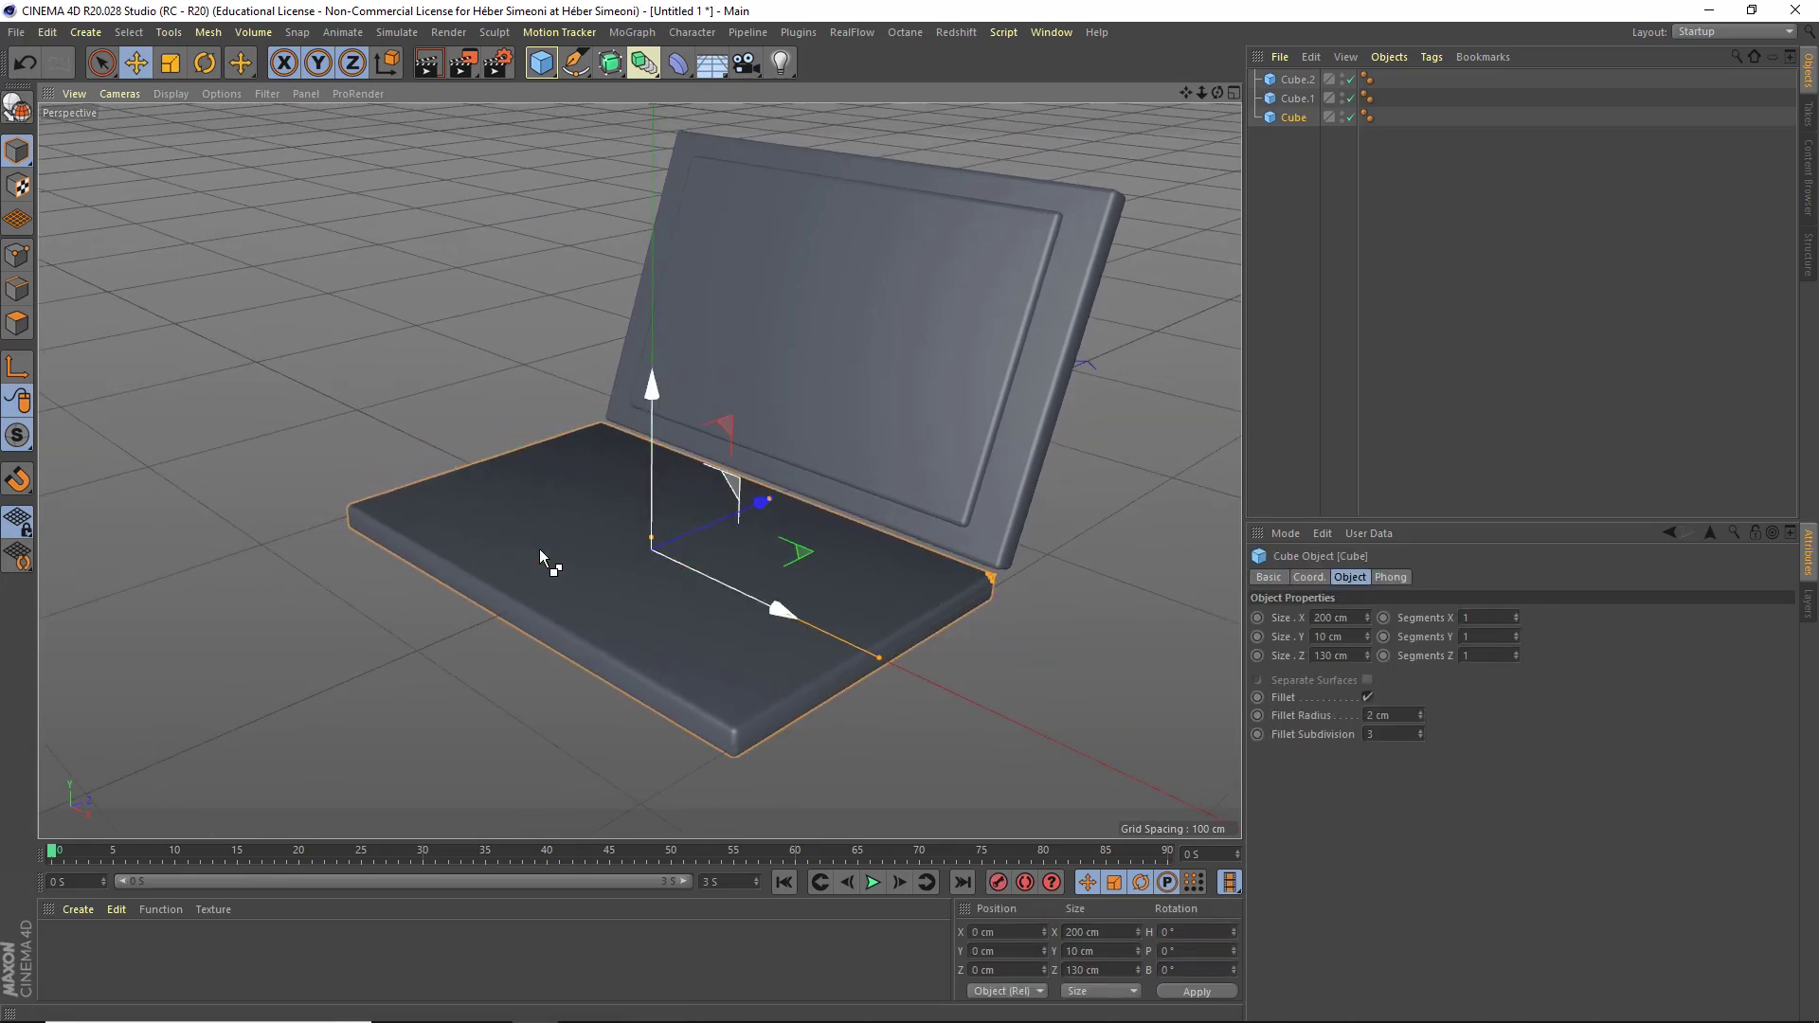
key("ctrl+c")
key("ctrl+v")
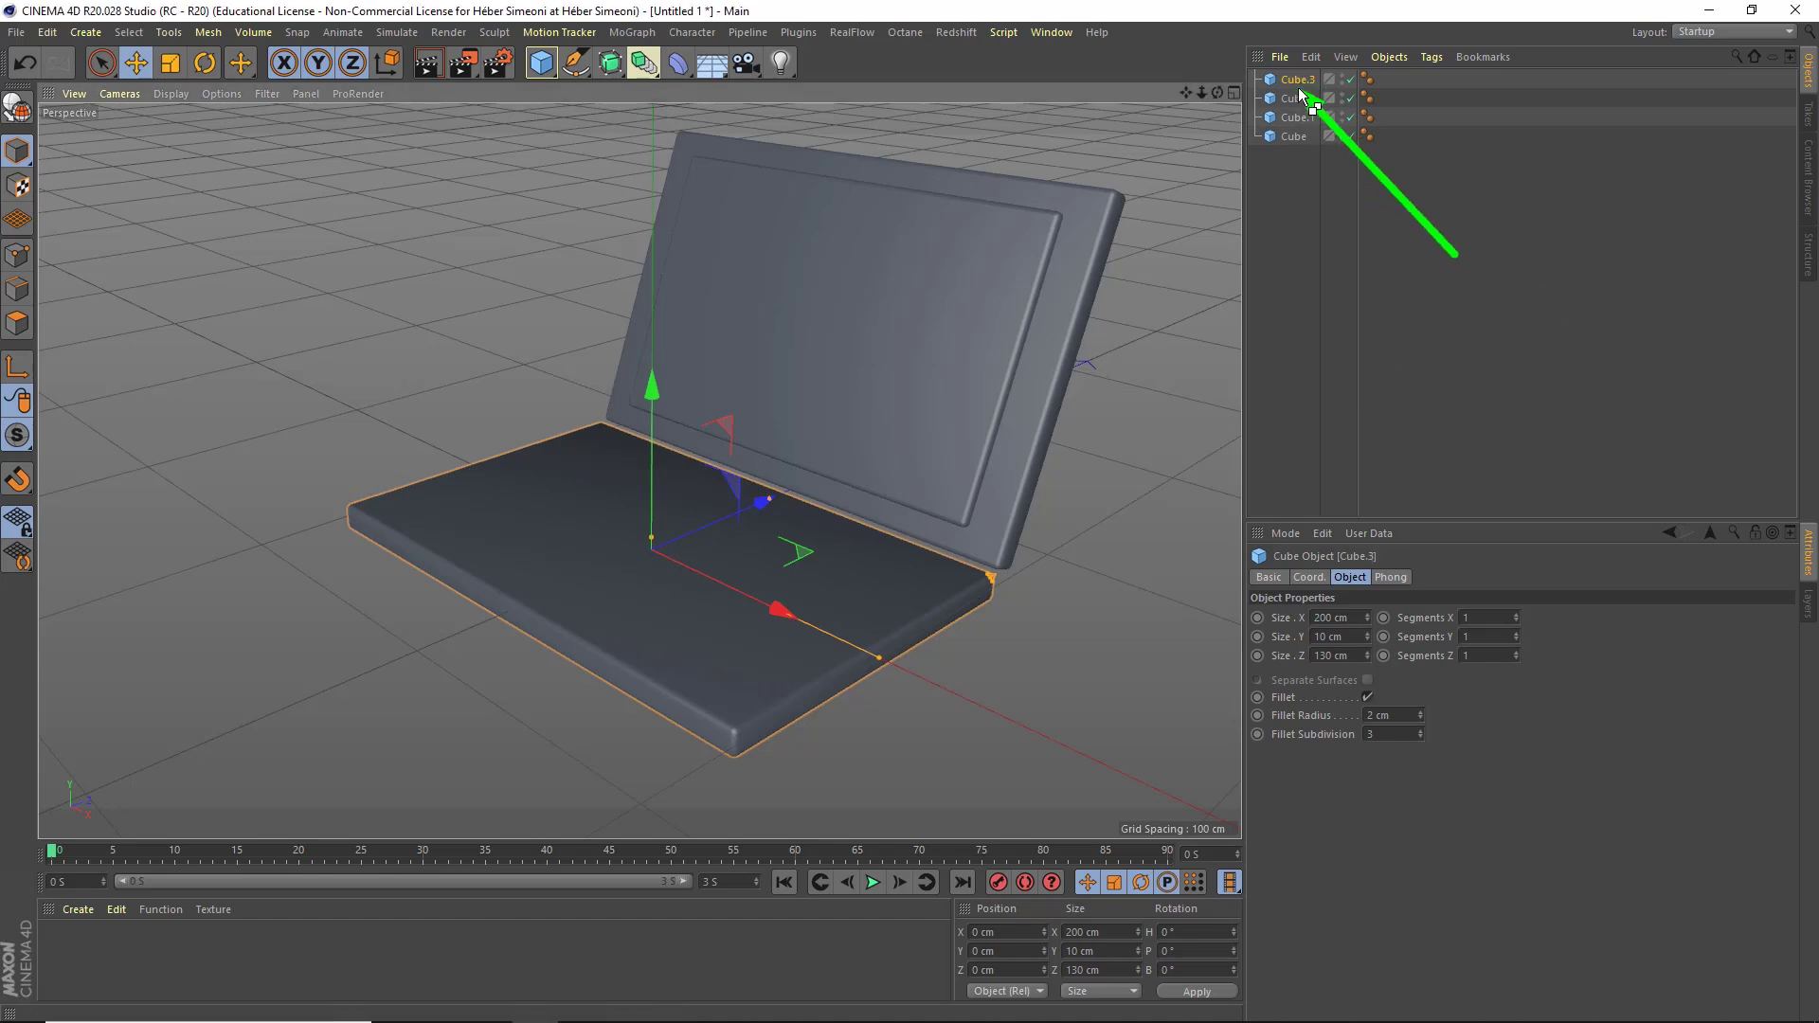
Set the duplicated base slab's X size to 20 cm.
mouse_move(1299, 90)
left_mouse_down()
mouse_move(1776, 504)
mouse_move(1621, 407)
mouse_move(1350, 574)
mouse_move(1350, 615)
left_mouse_up()
left_click(1350, 617)
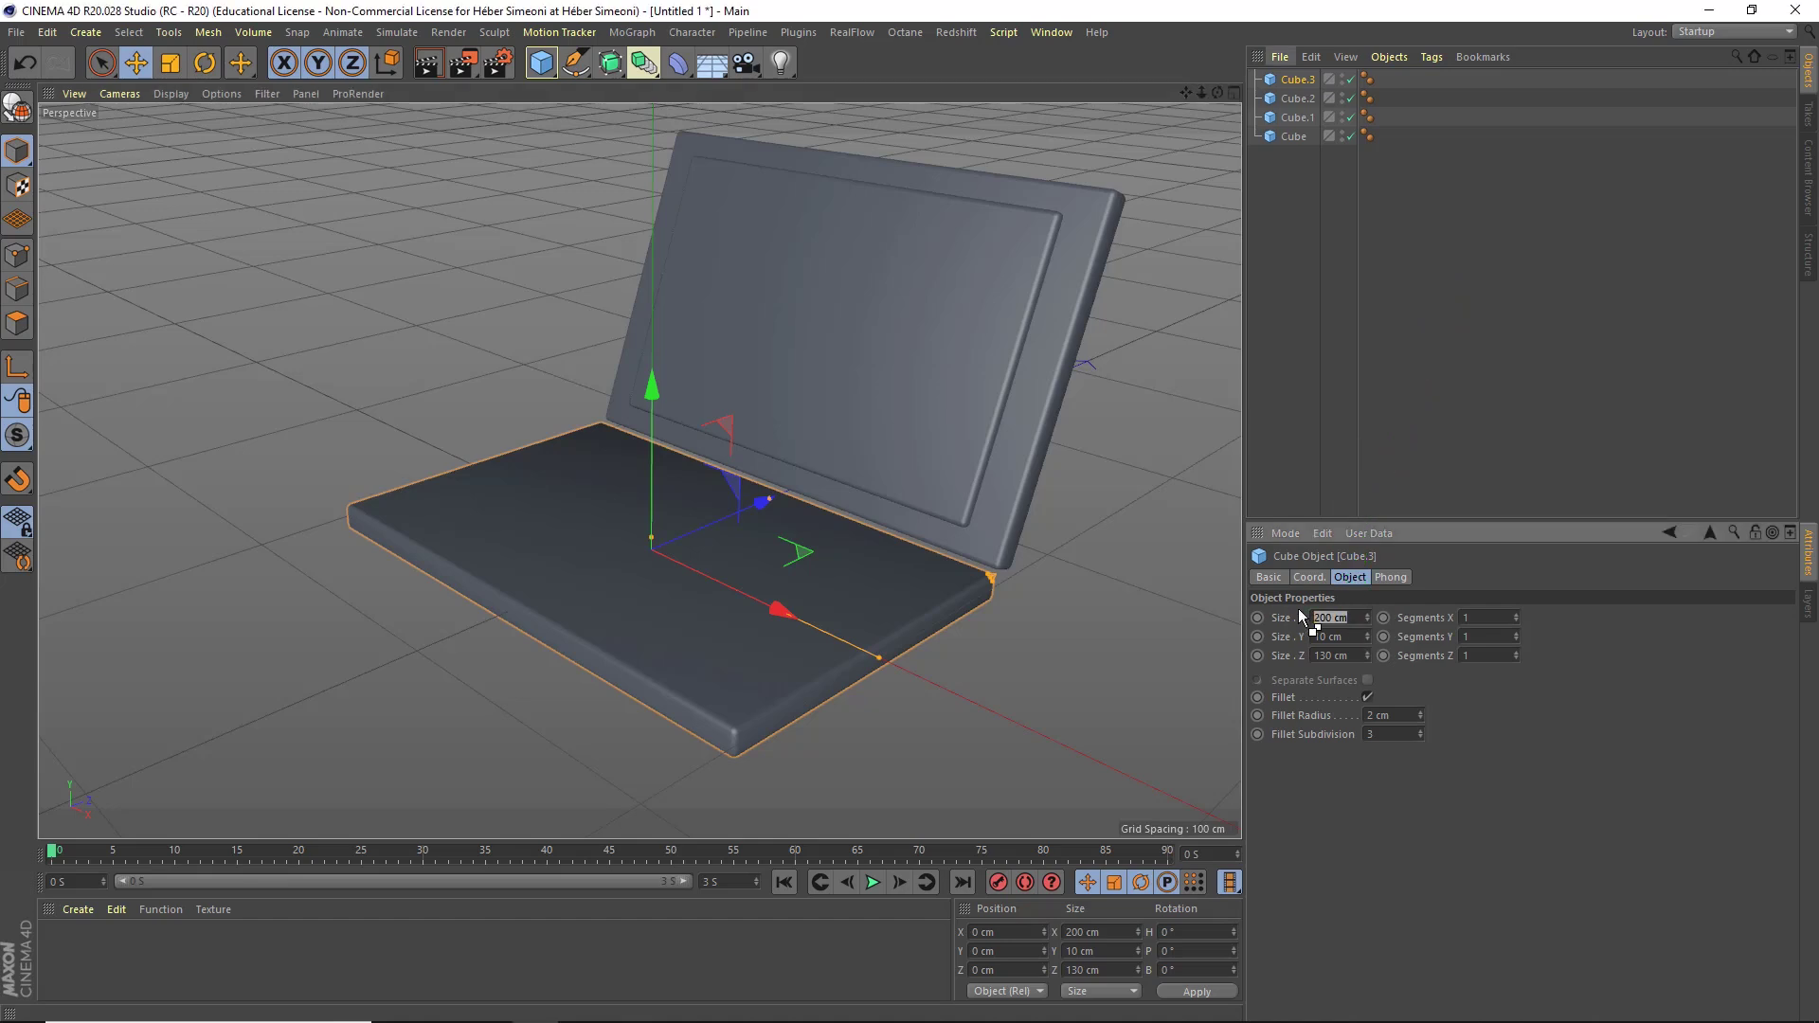
left_click_drag(483, 462, 880, 659)
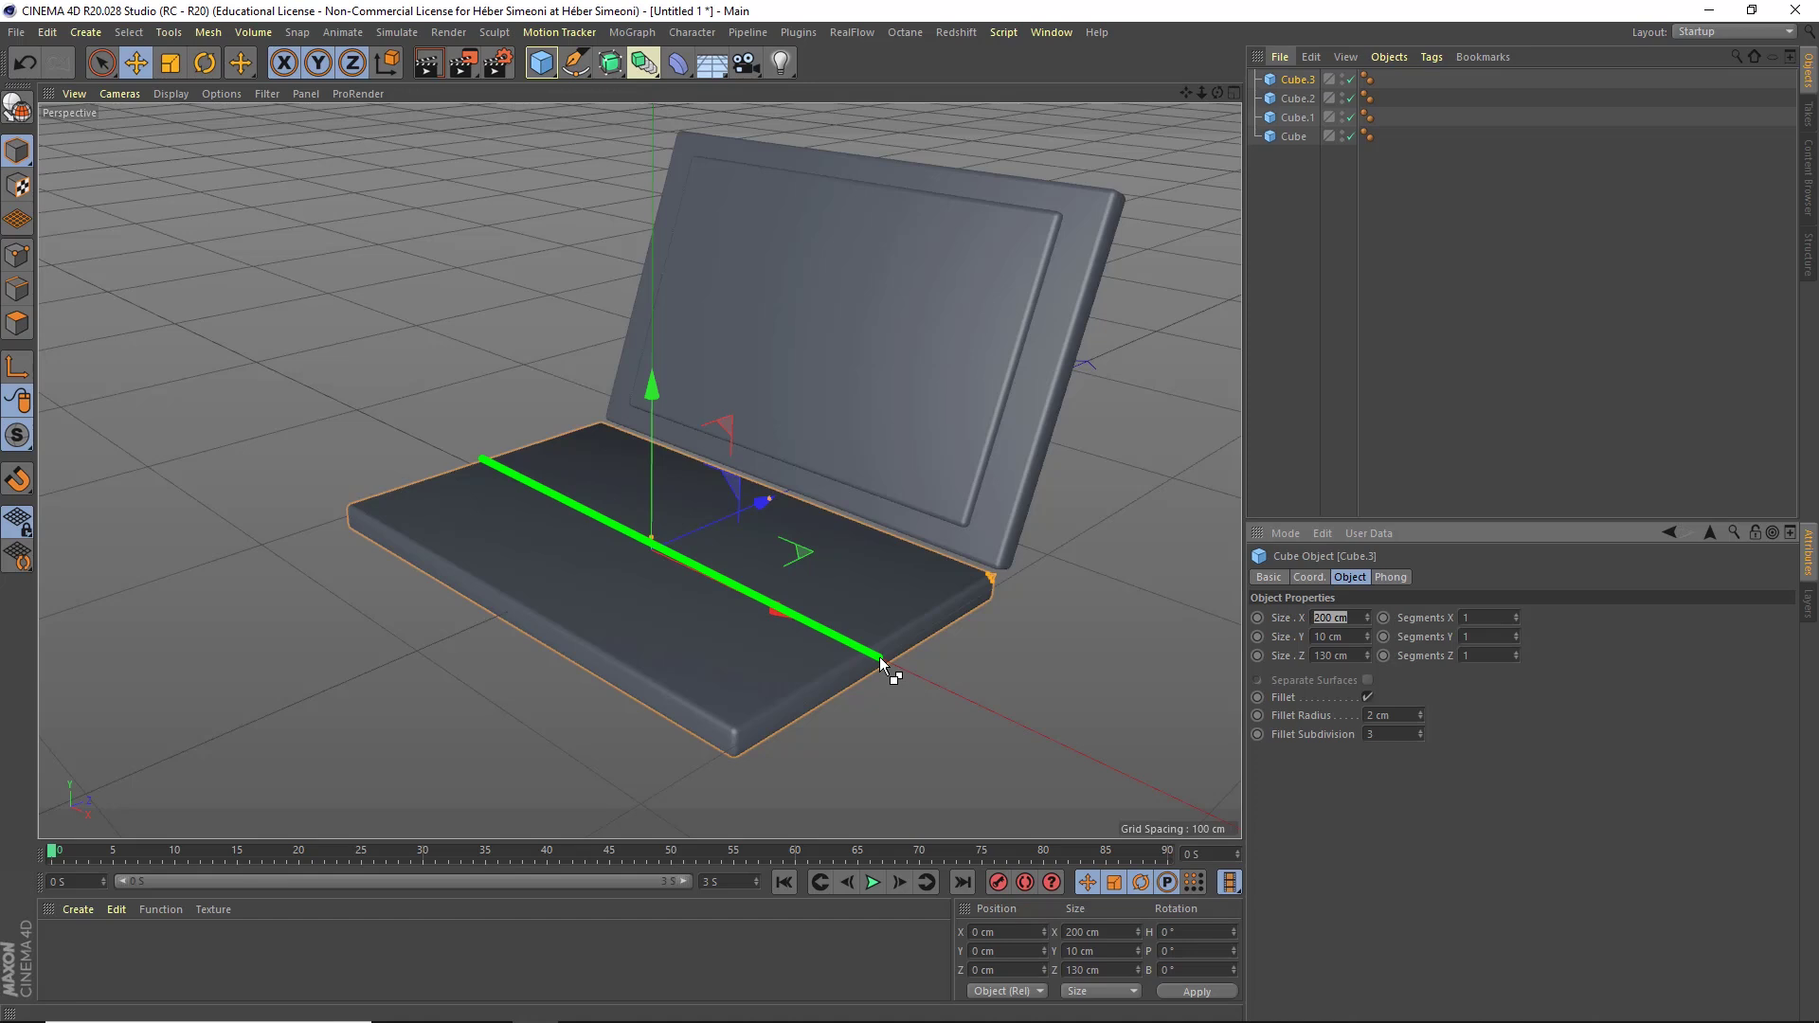
key("Escape")
left_click(1337, 620)
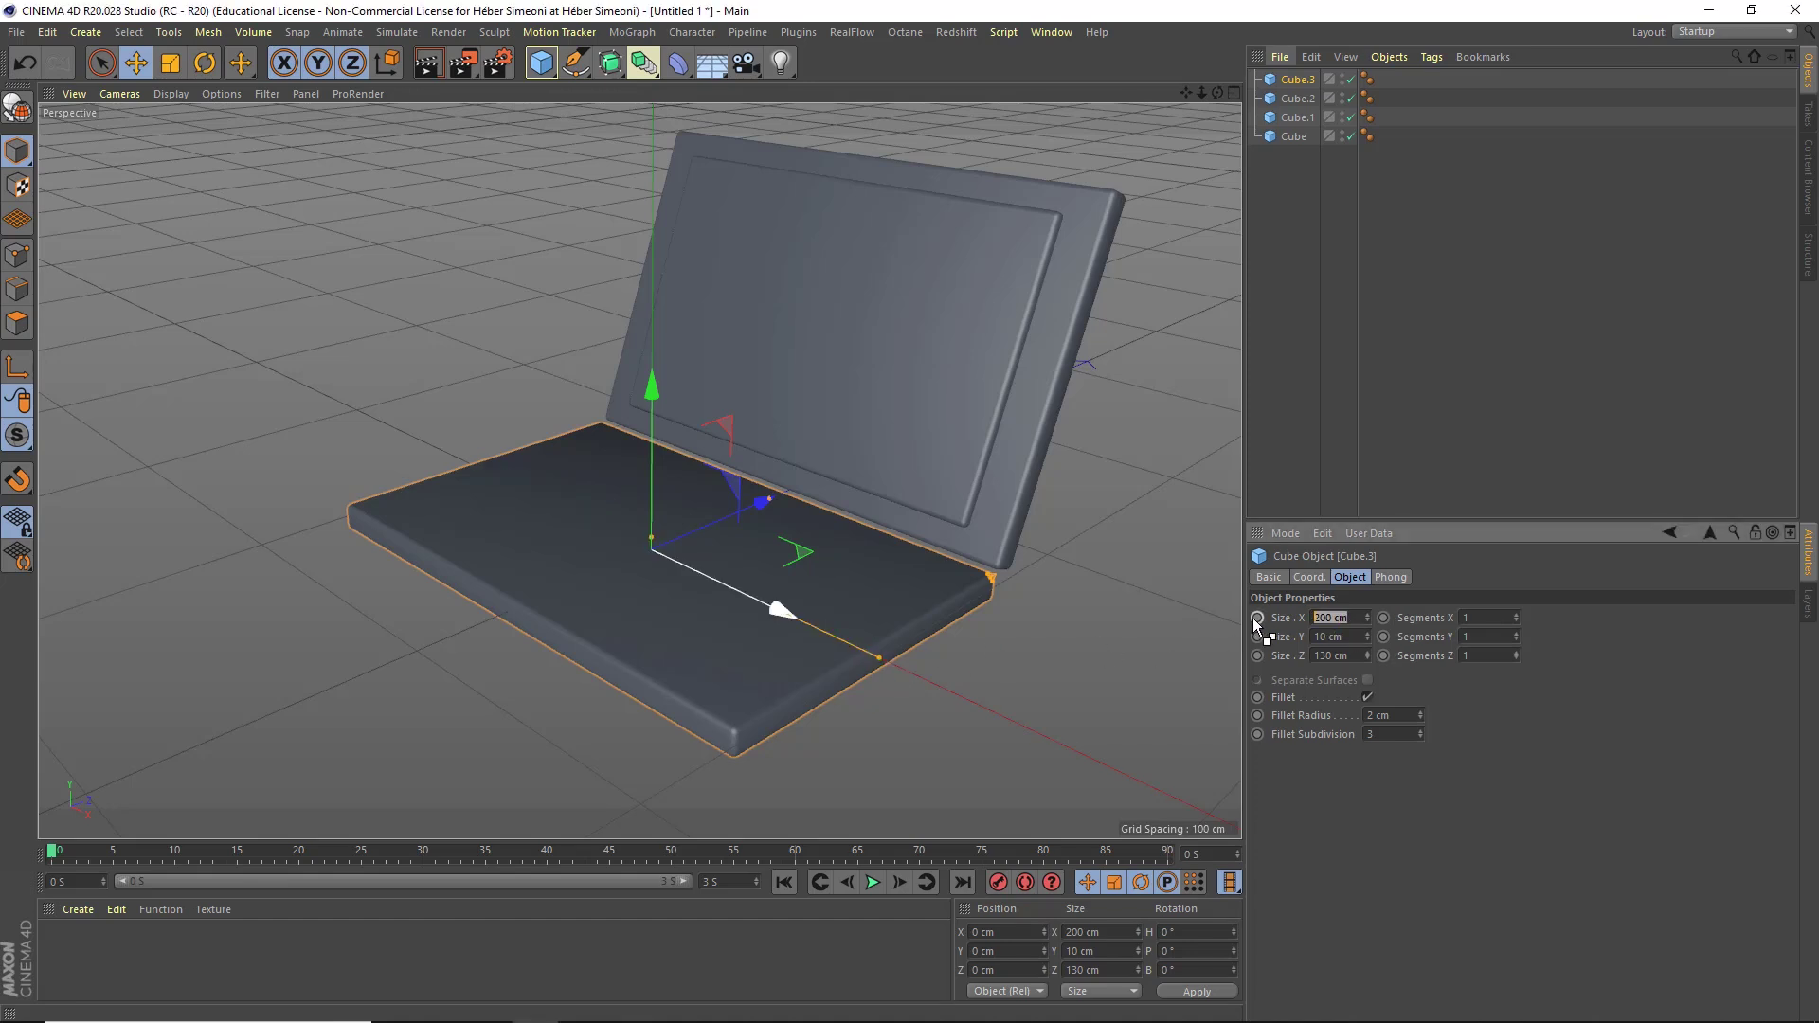
type("20")
key("Return")
Set the narrowed duplicate's Z size to 20 cm to form a small square key.
scroll(682, 536, "up", 5)
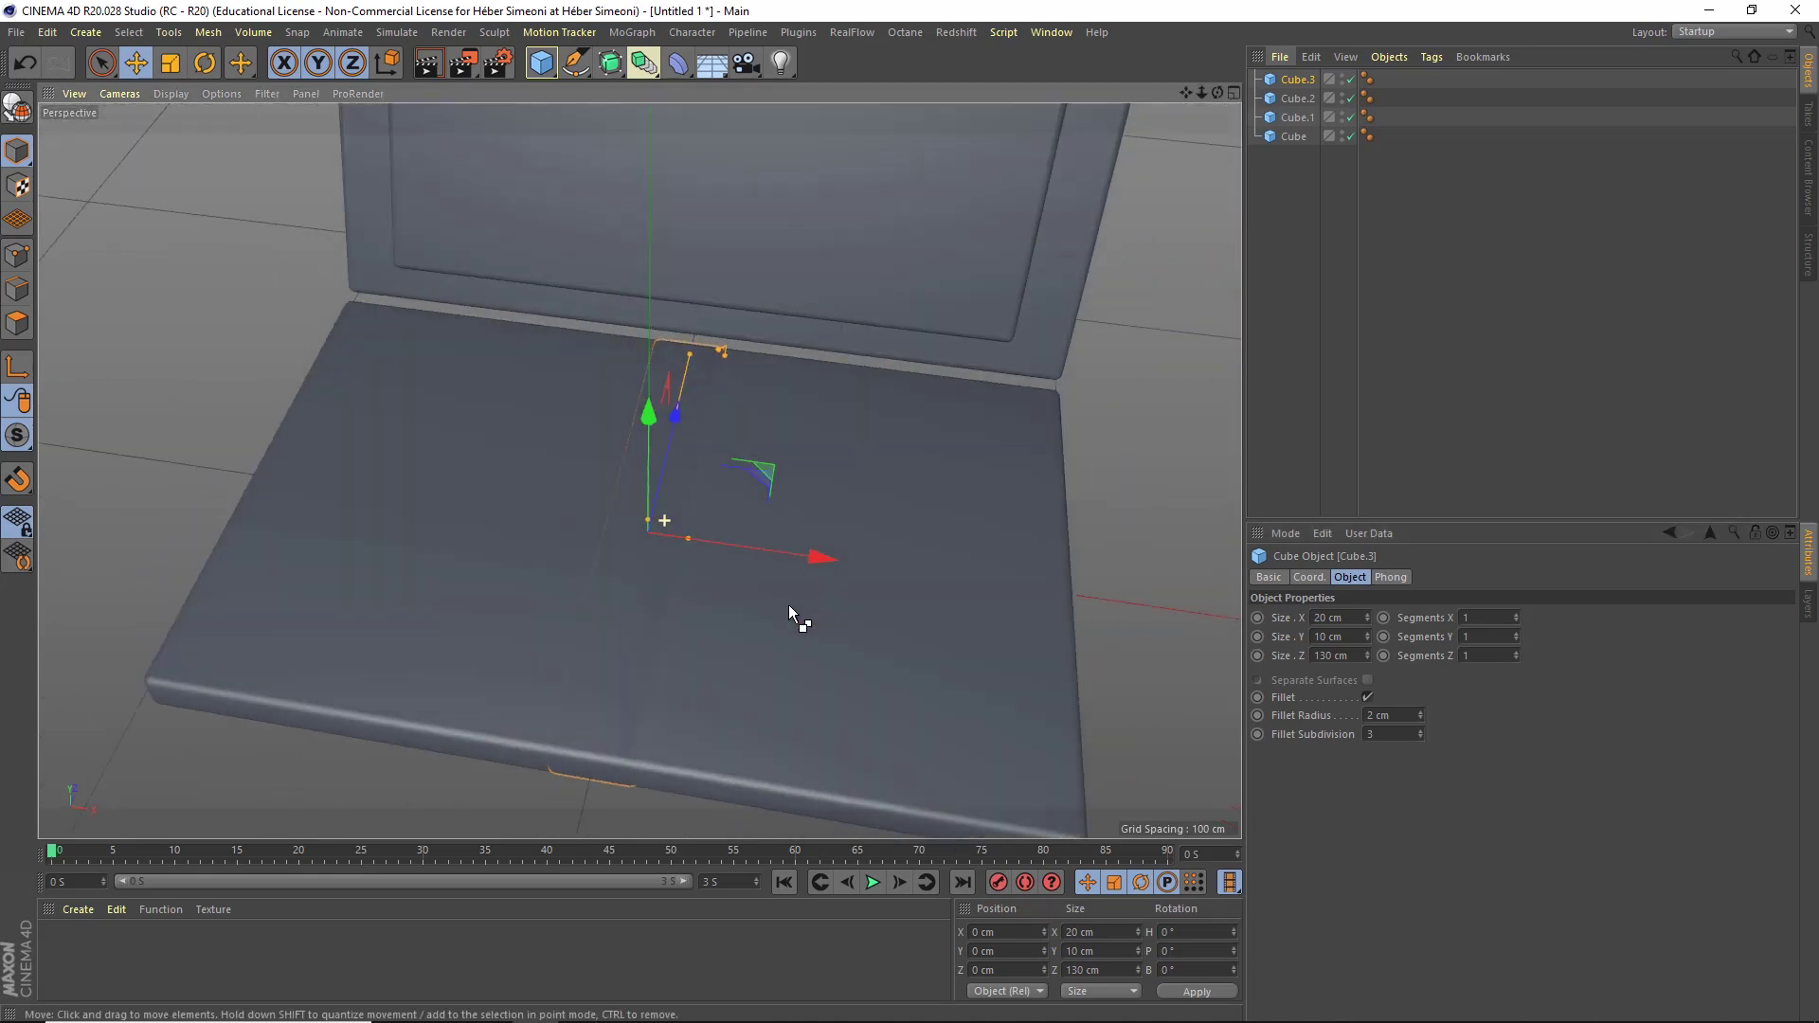
left_click_drag(788, 604, 660, 534, "alt")
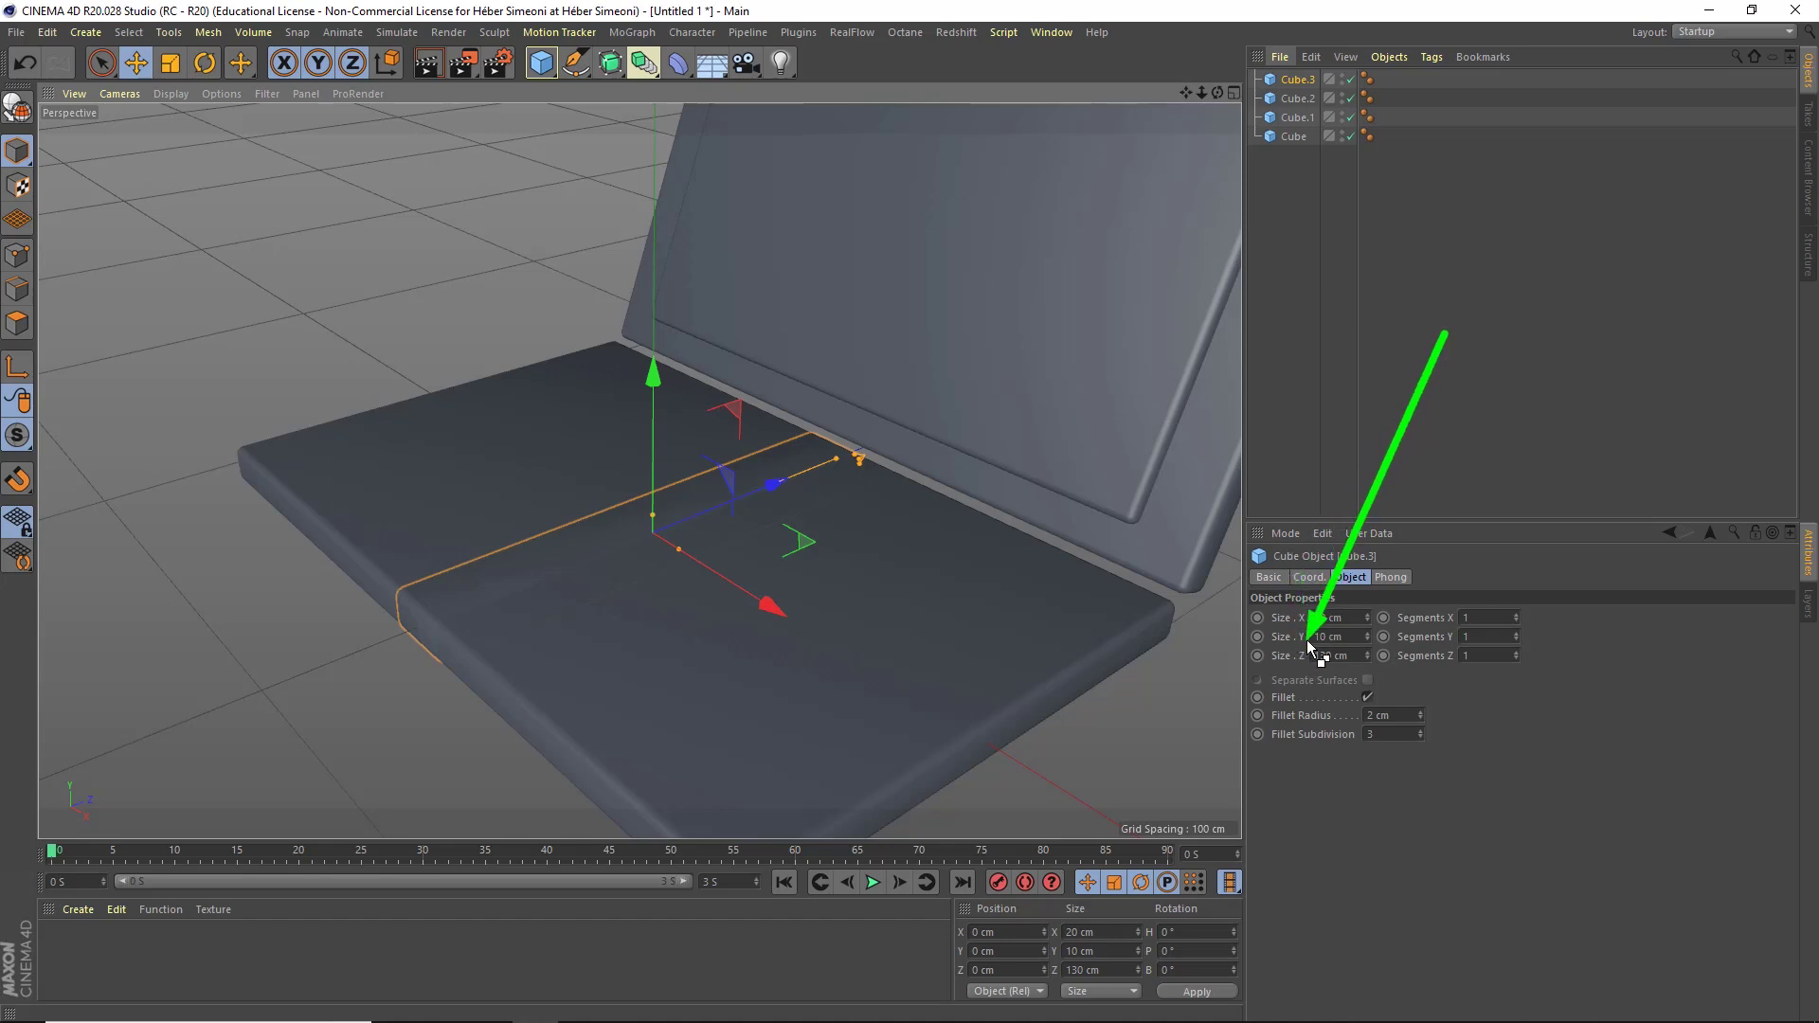
left_click(1353, 654)
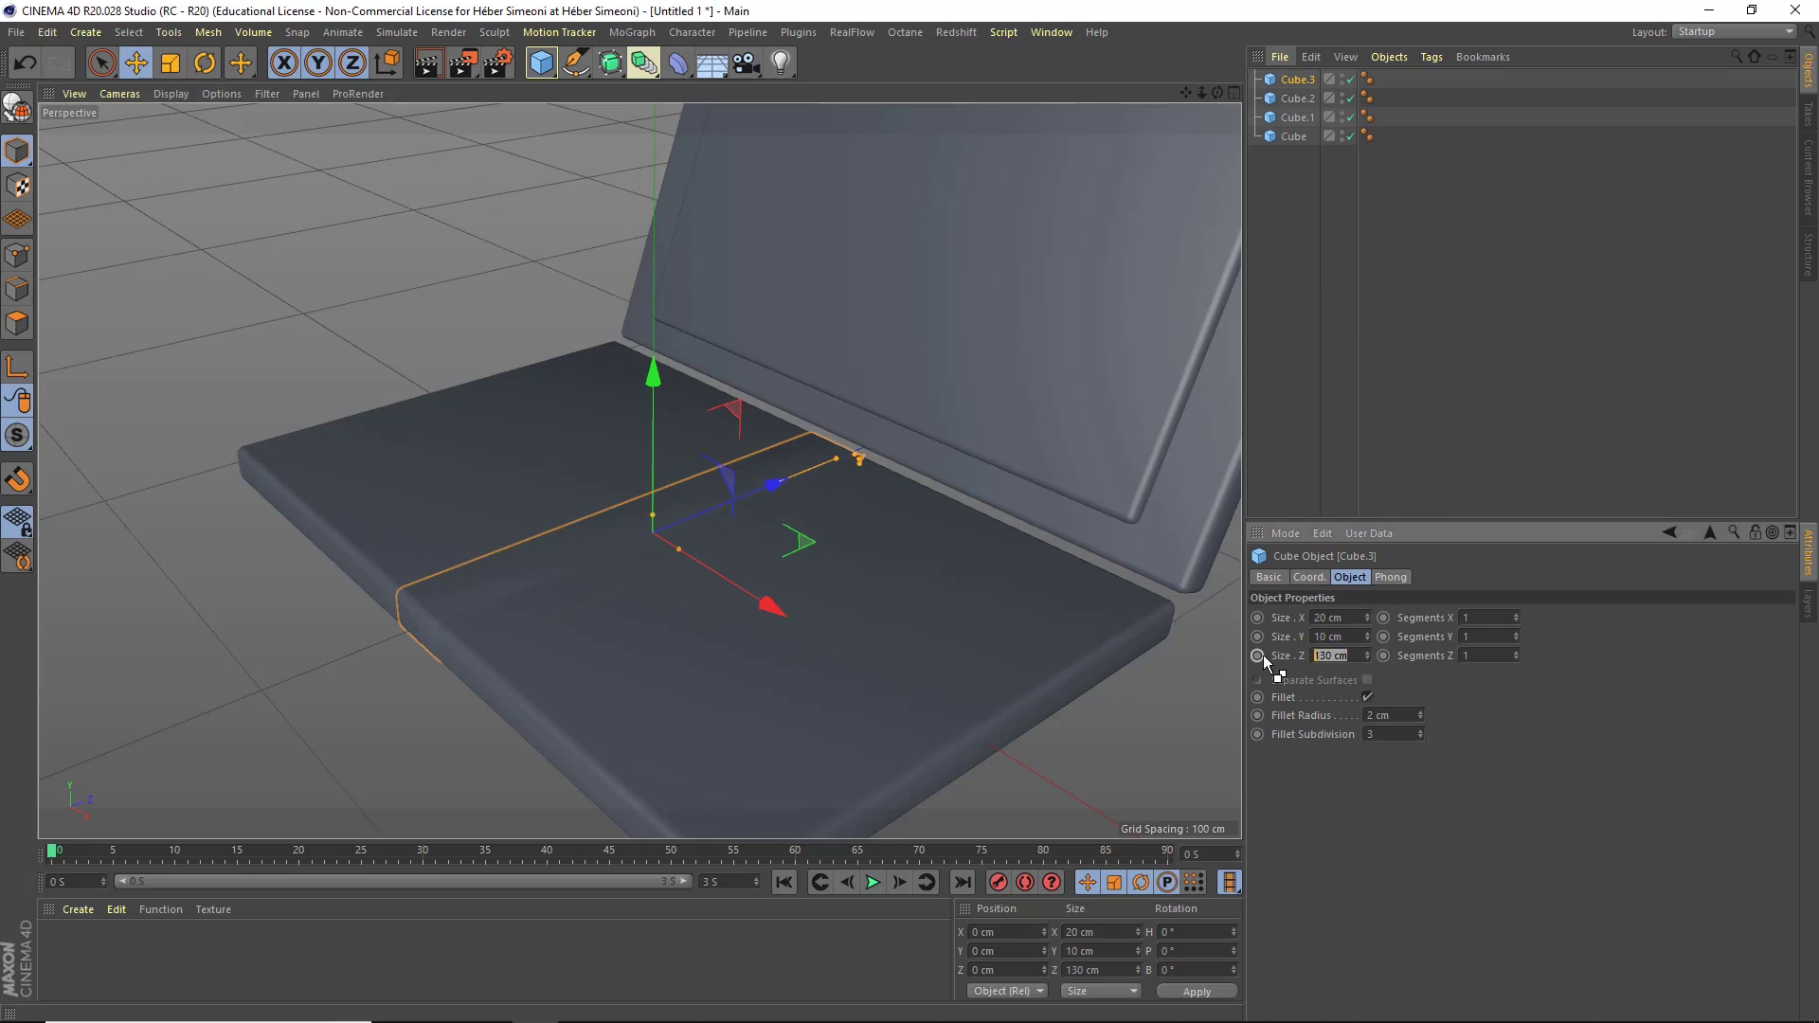
type("20")
key("Return")
left_click_drag(724, 485, 692, 525, "alt")
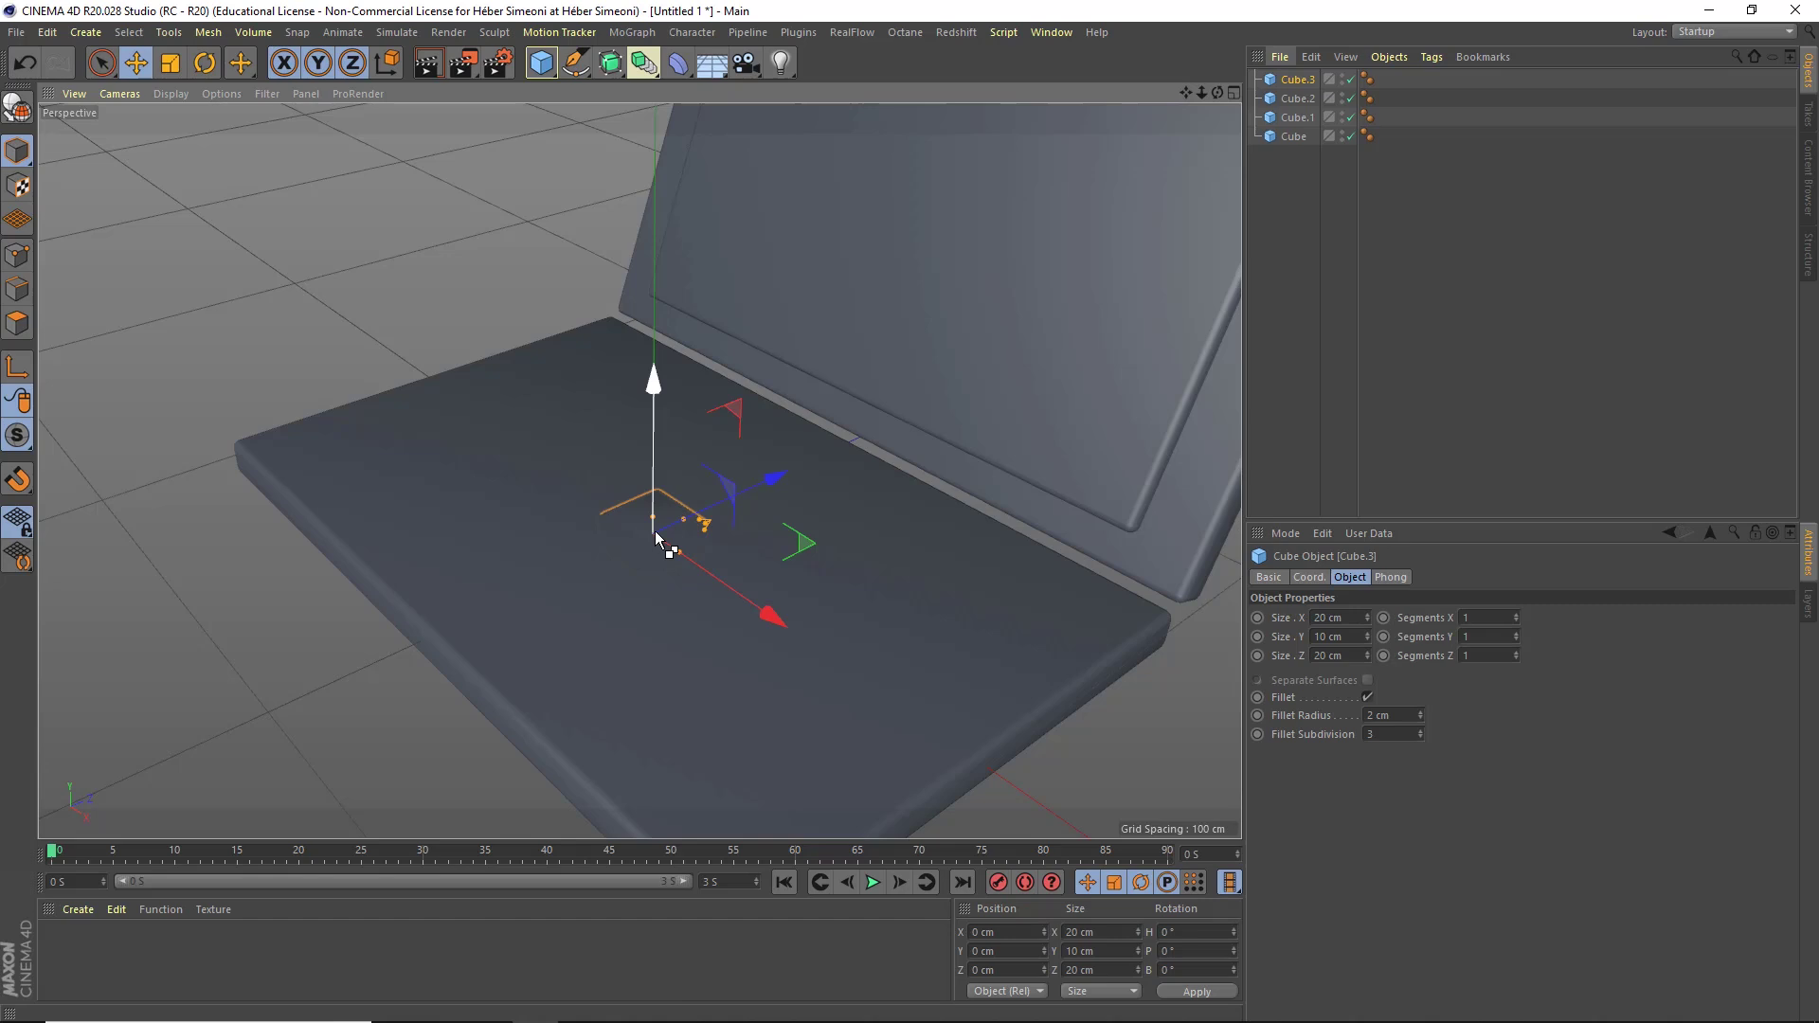
Add a MoGraph Cloner and make the small key cube its child.
left_click_drag(658, 532, 674, 535, "alt")
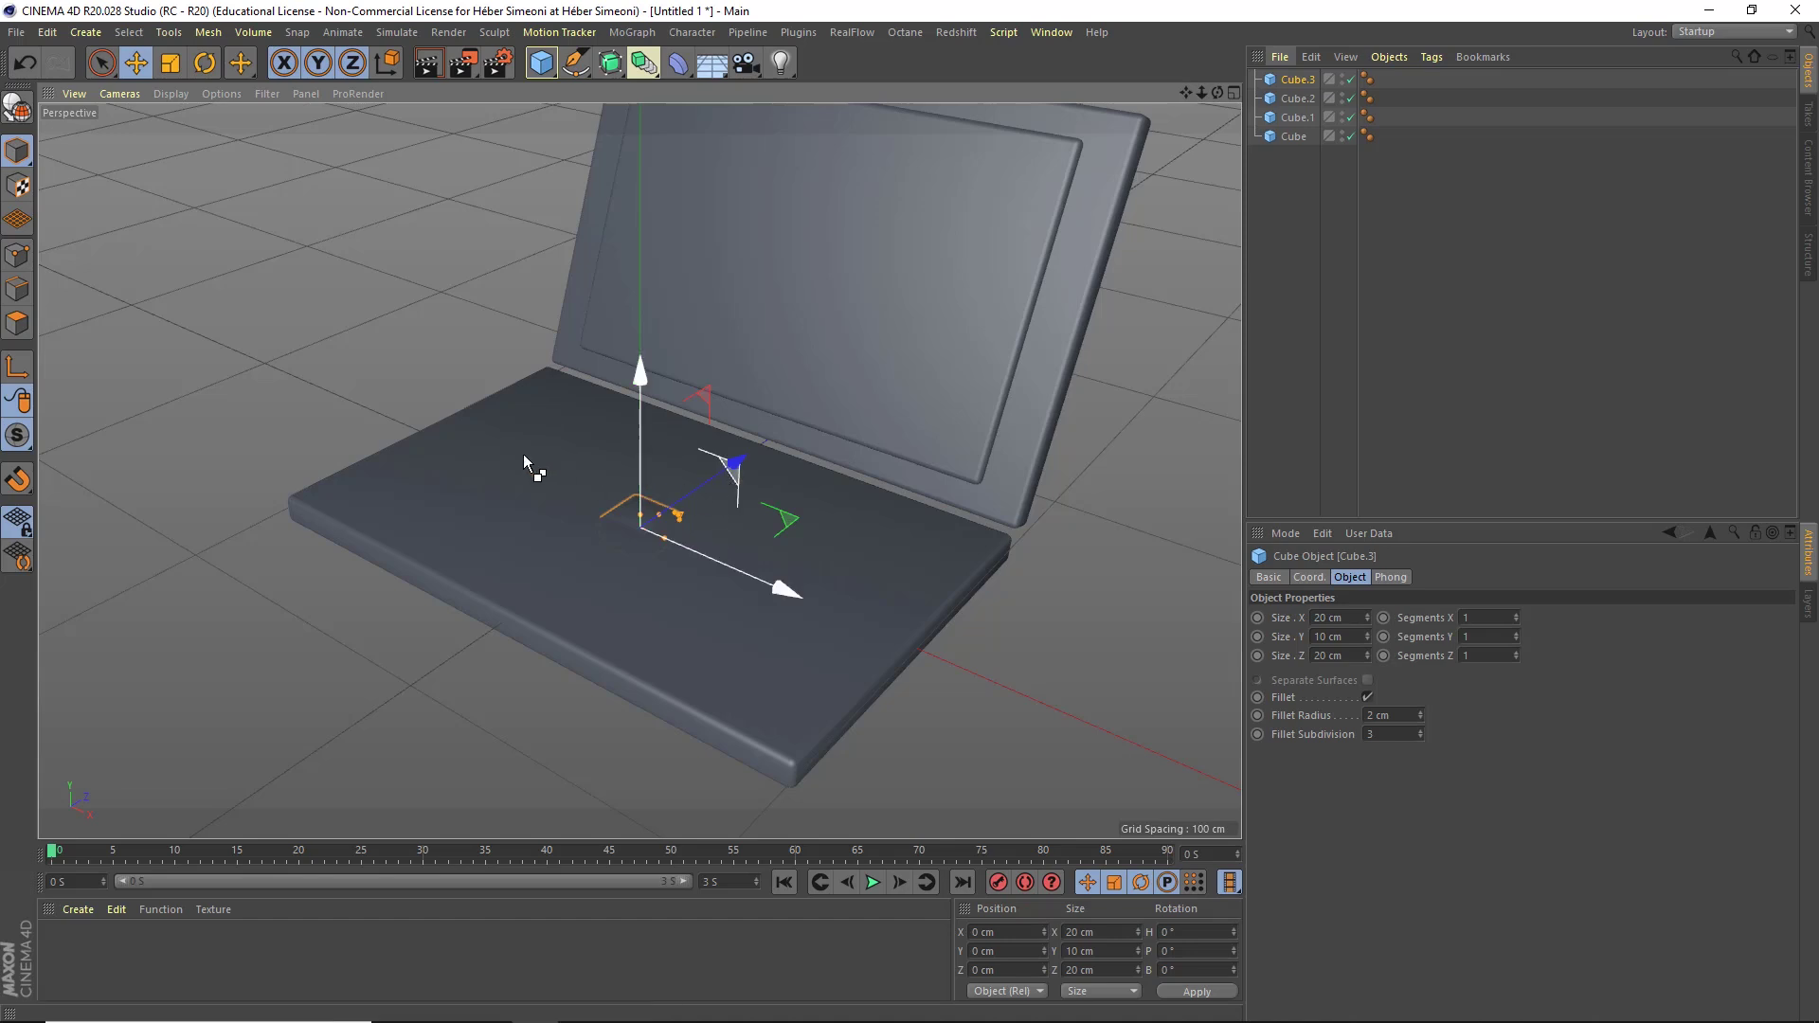
left_click(633, 35)
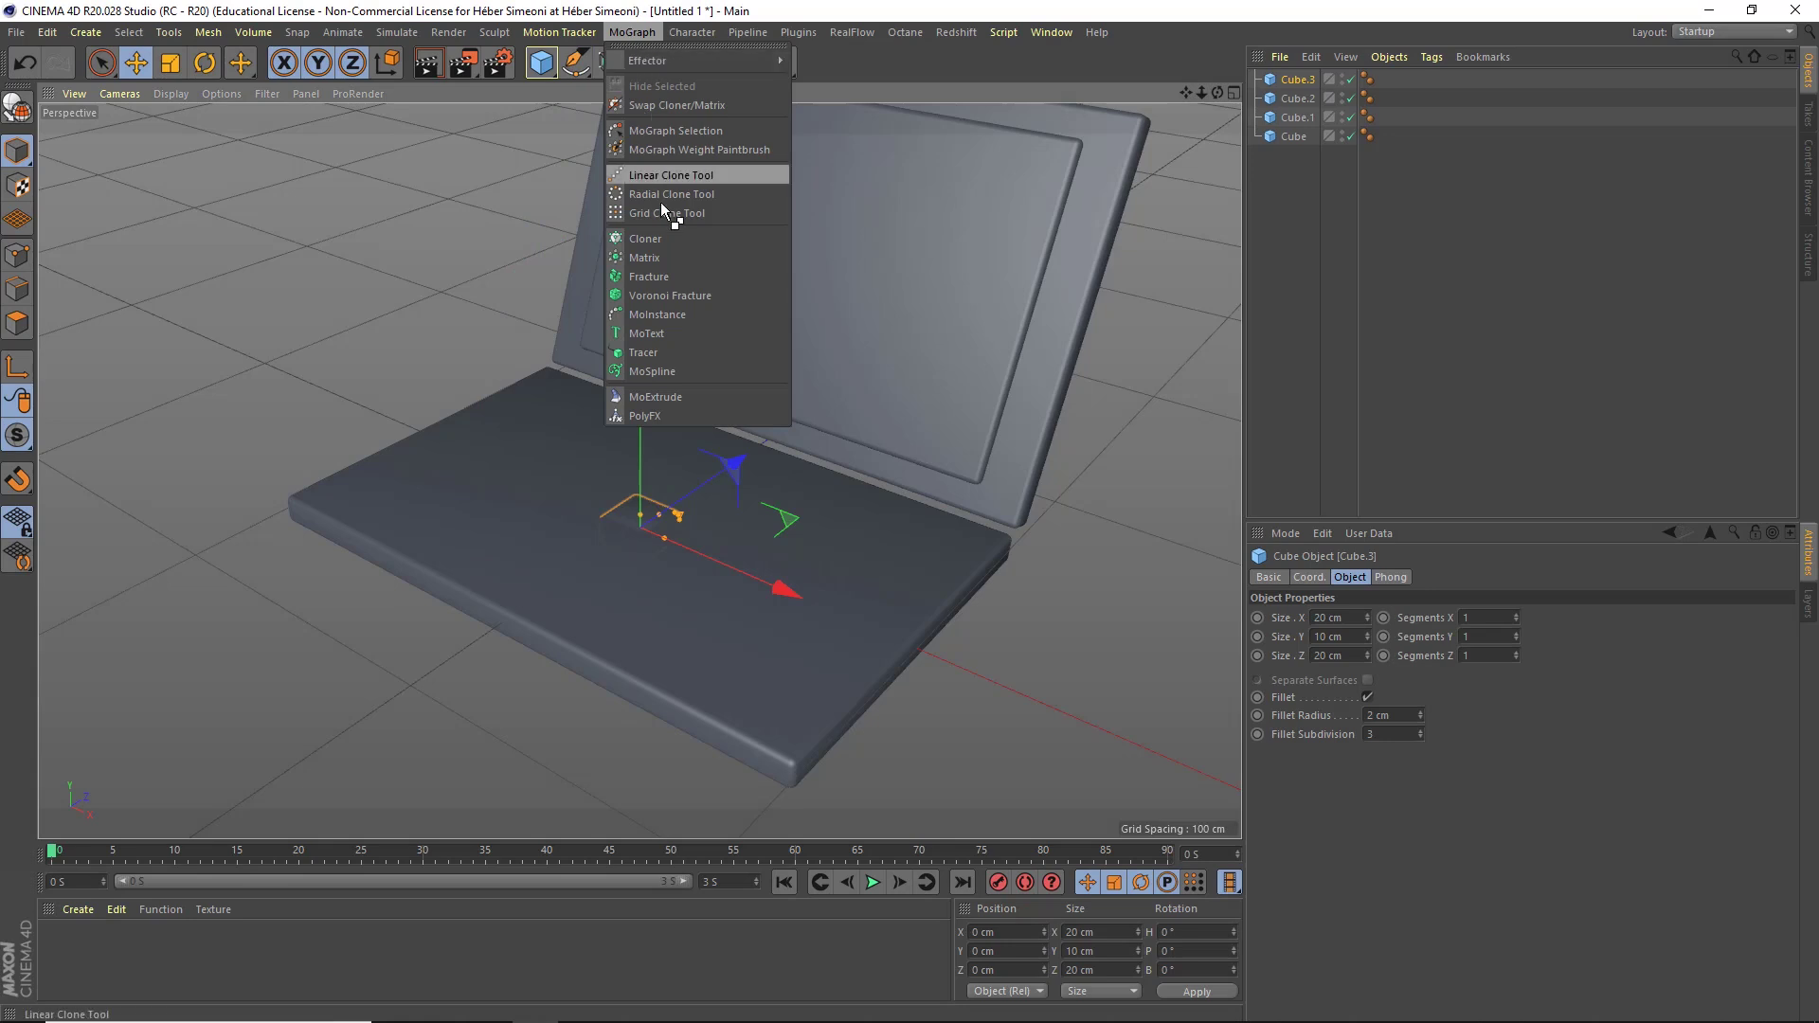
left_click(662, 234)
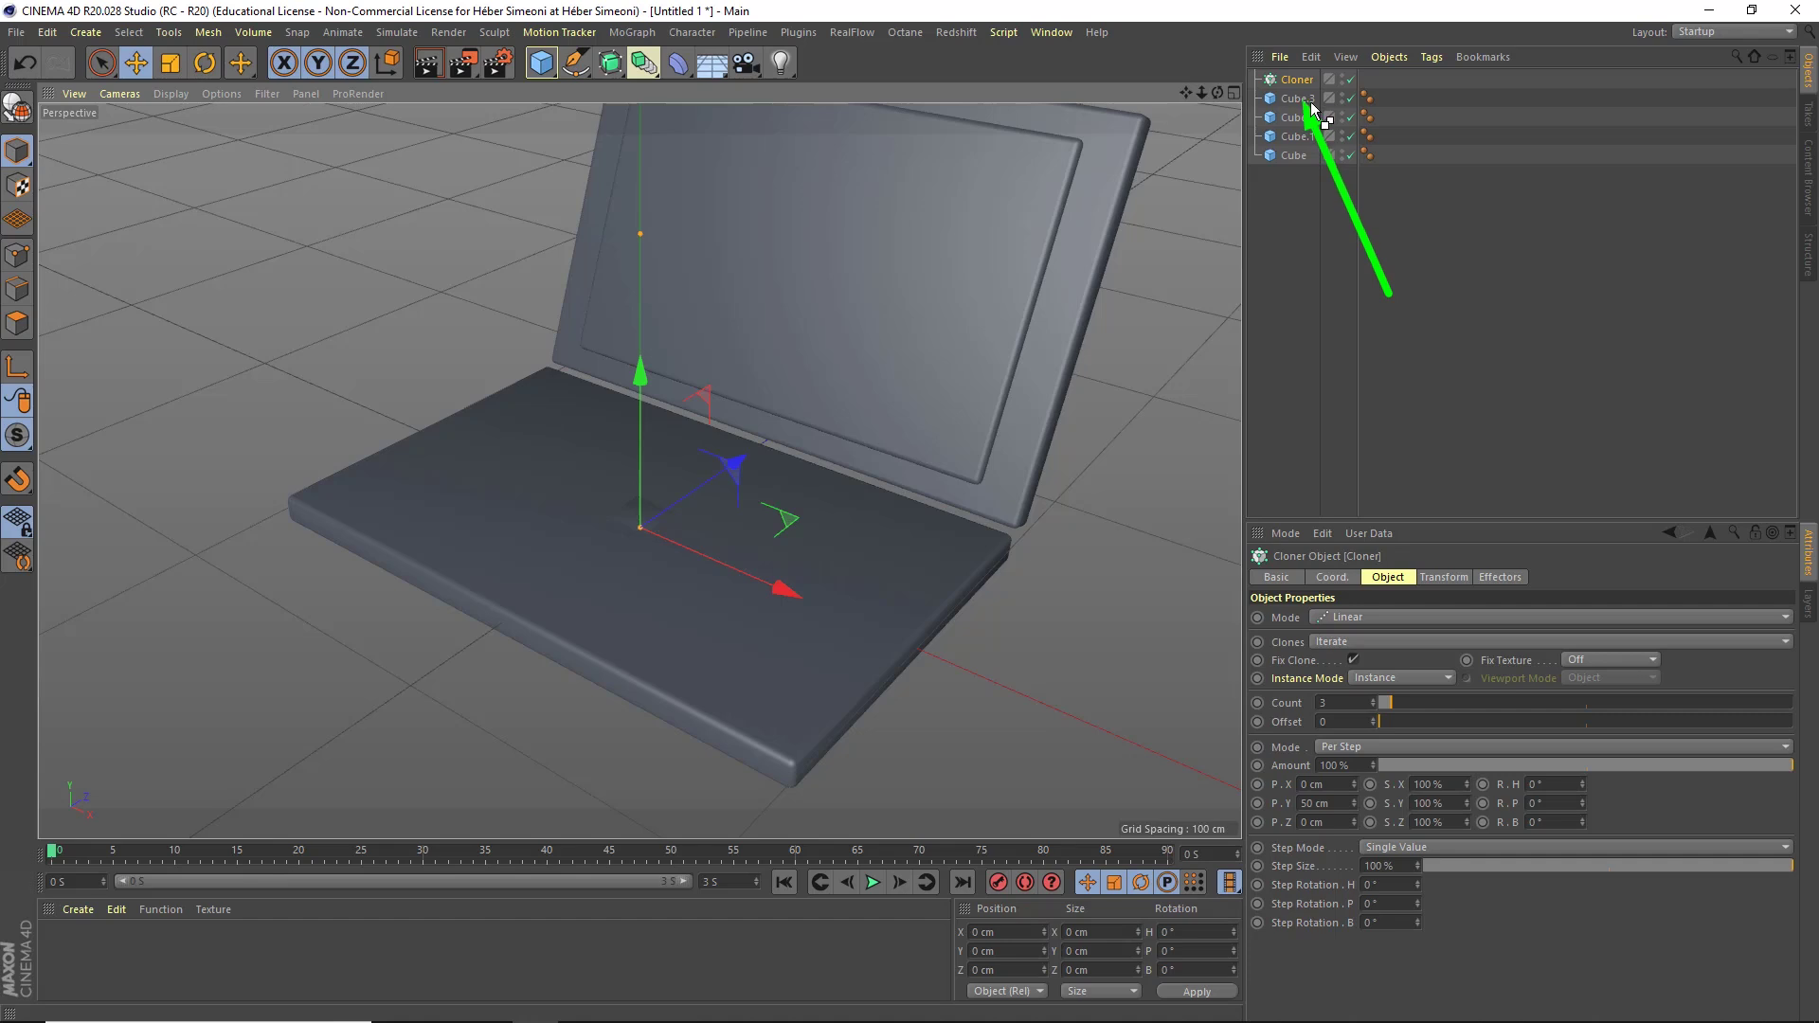
left_click_drag(1298, 102, 1300, 77)
scroll(743, 428, "down", 5)
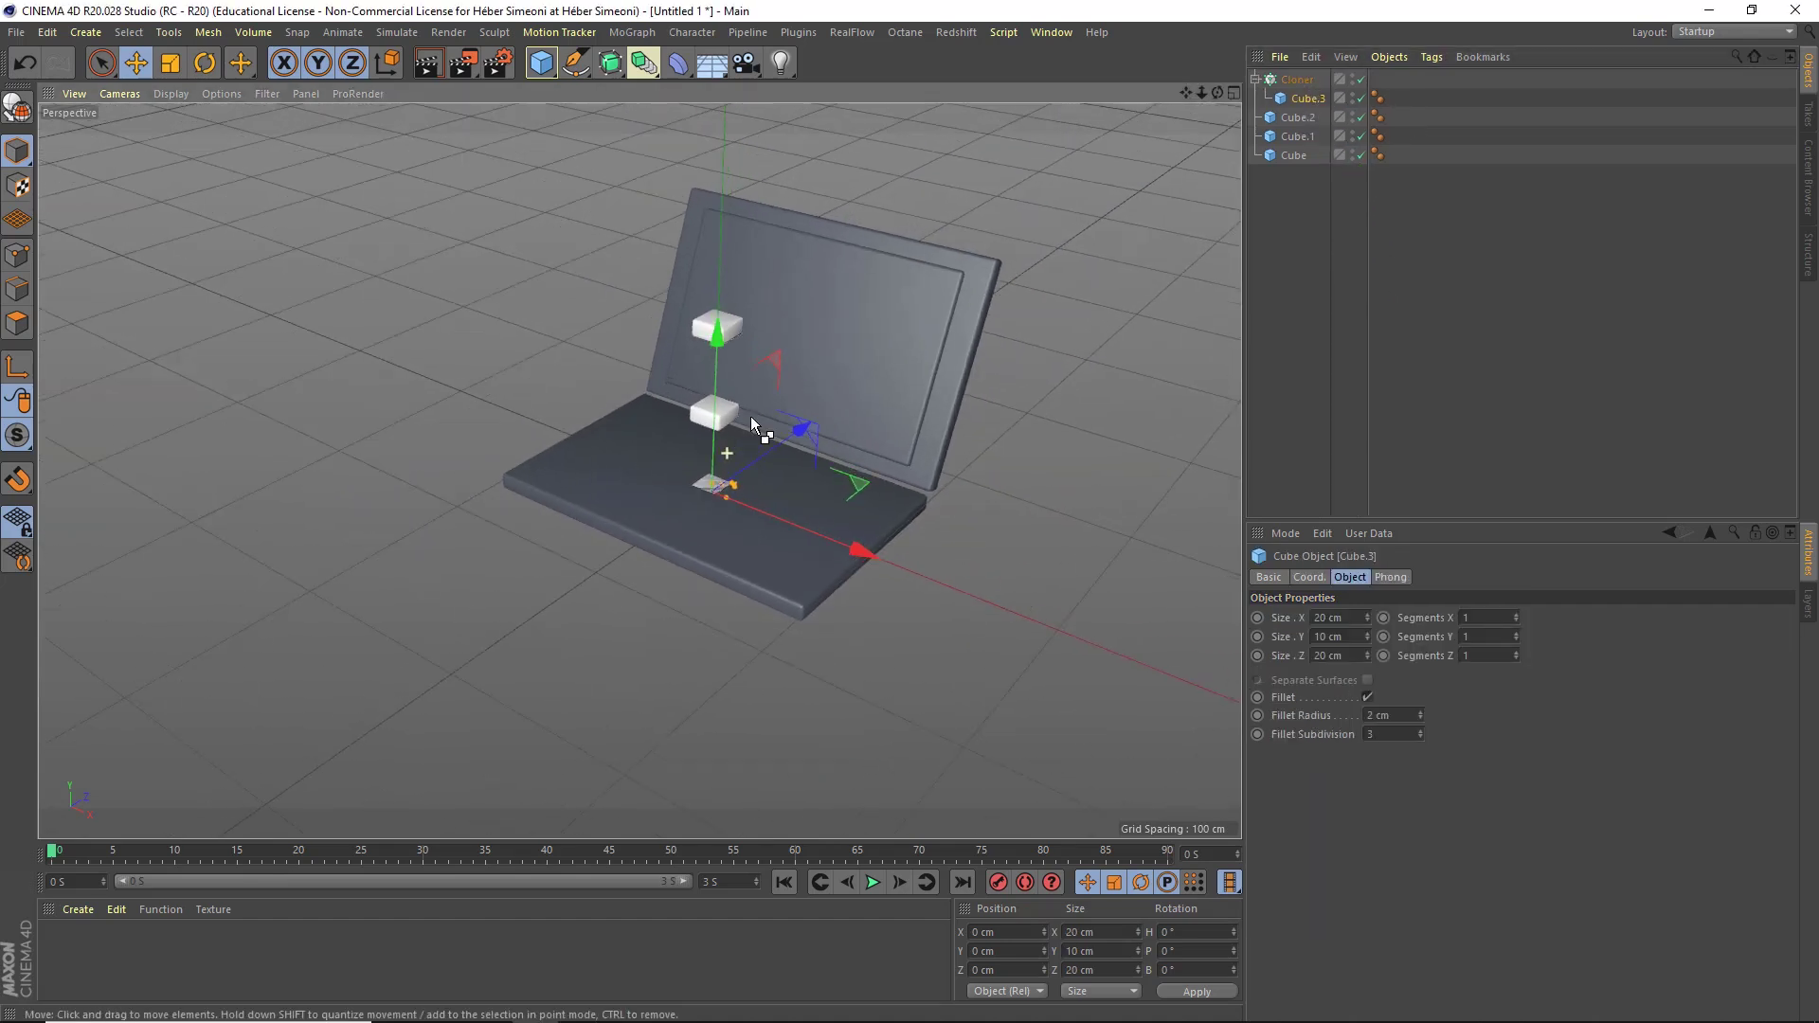
Switch the key Cloner's mode from Linear to Grid Array.
scroll(719, 442, "up", 4)
left_click_drag(720, 442, 739, 398, "alt")
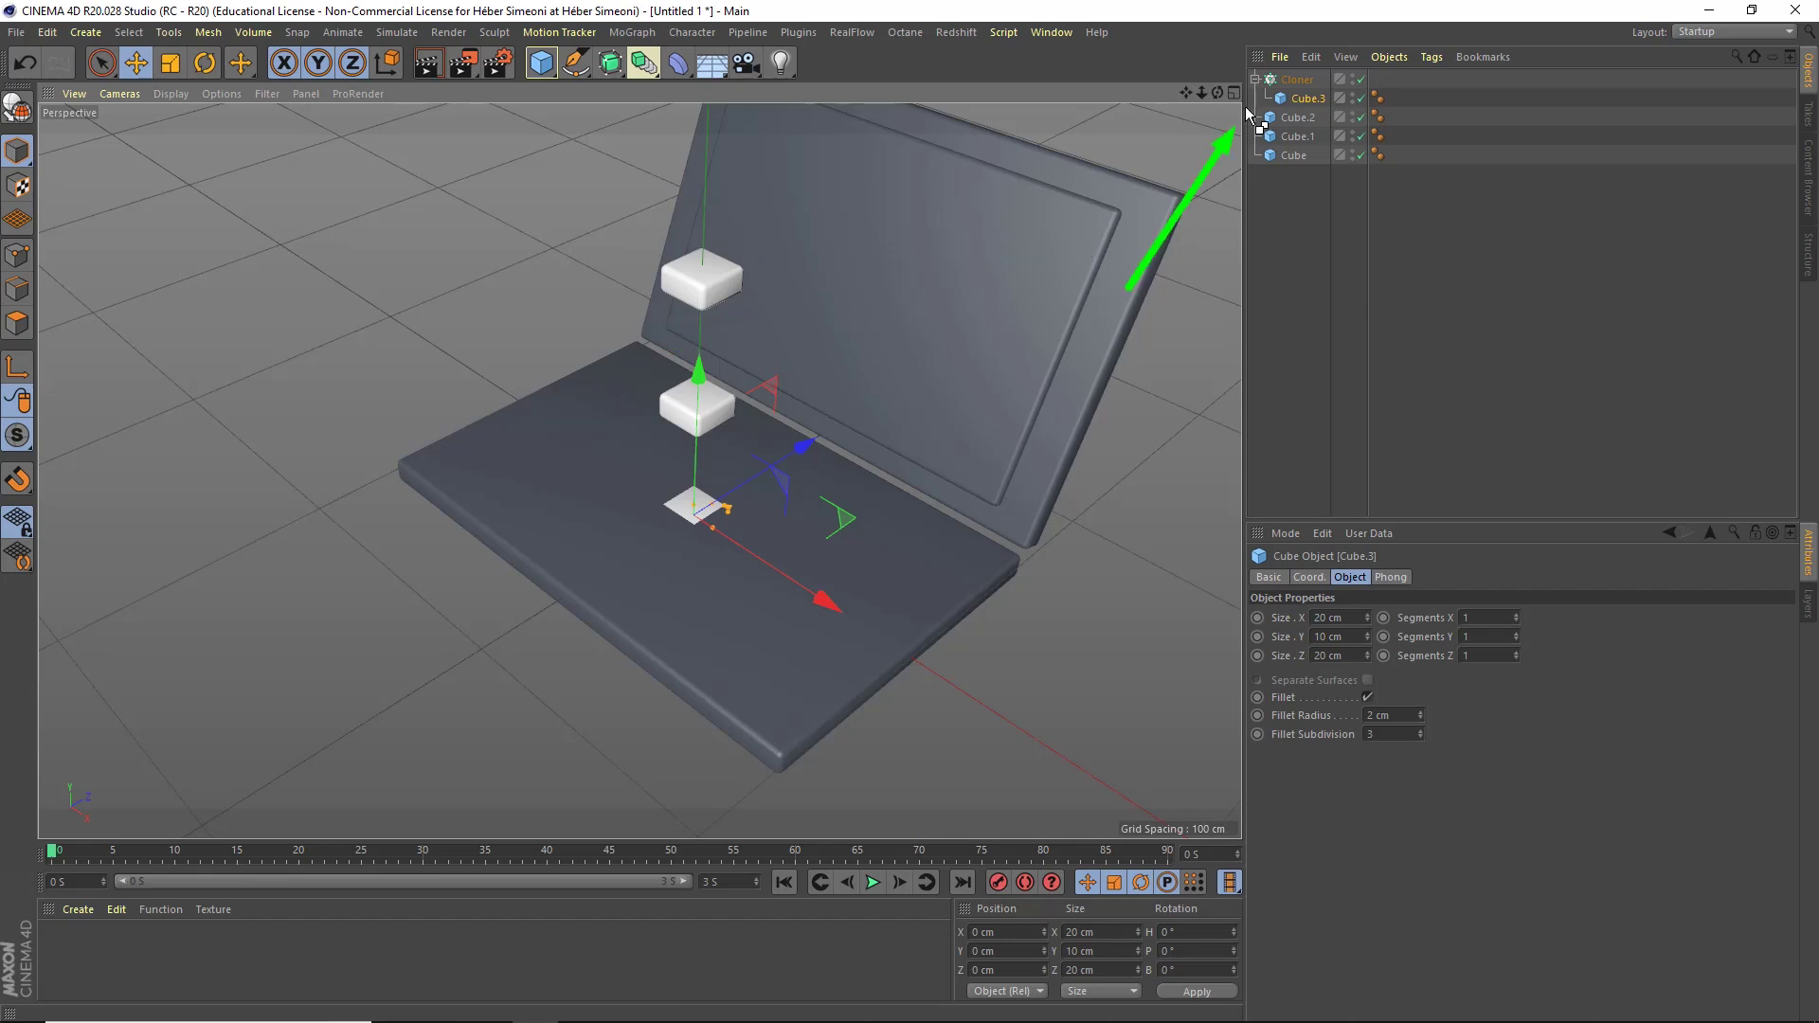
left_click(1298, 80)
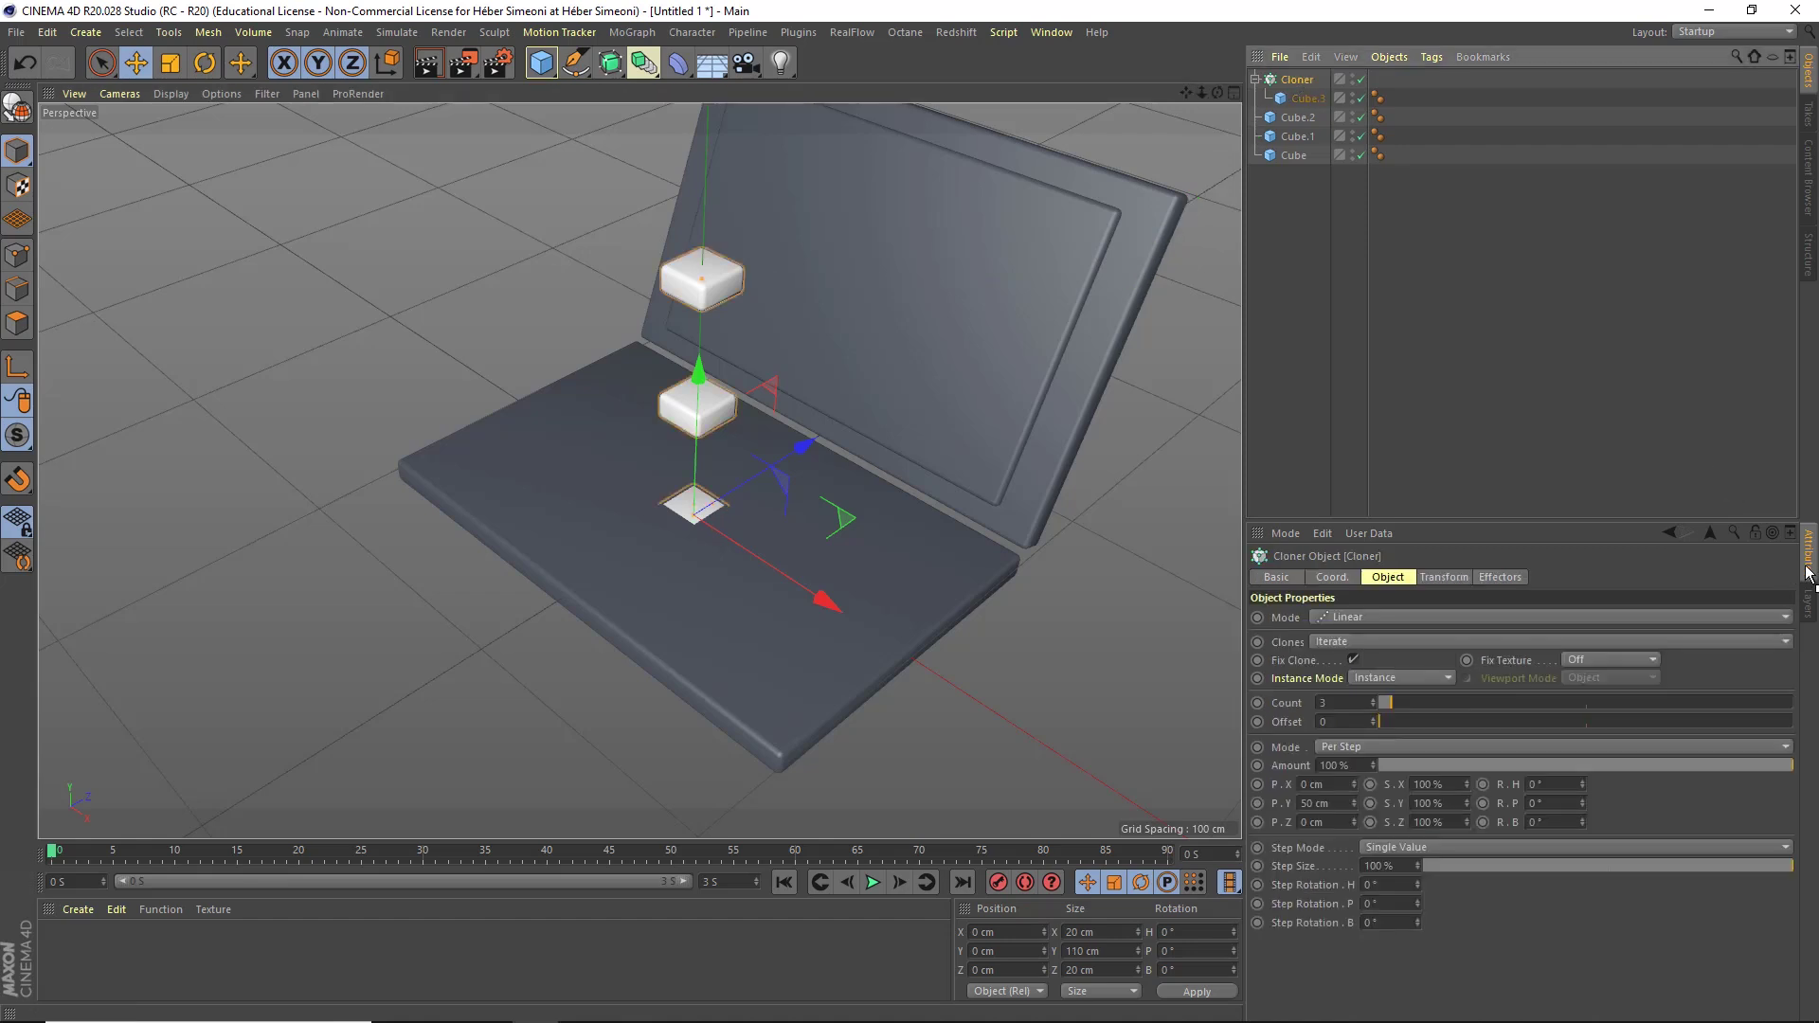
left_click_drag(1724, 524, 1699, 437)
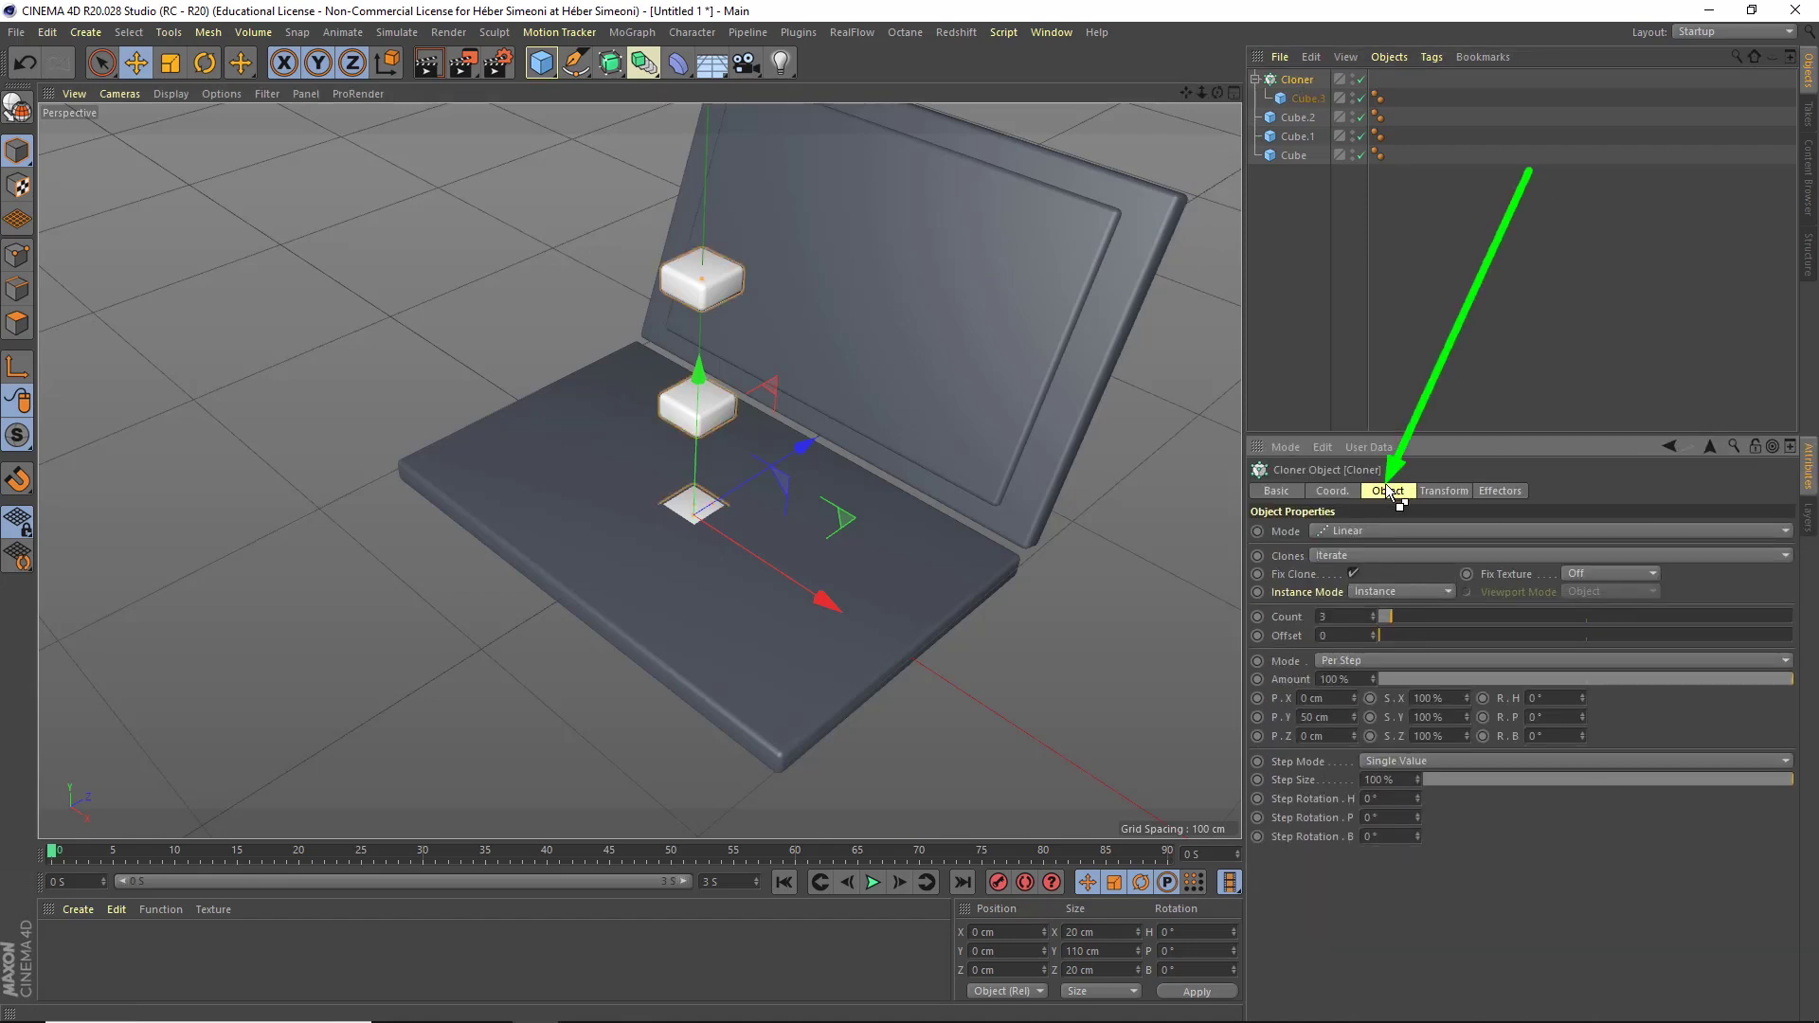
left_click(1350, 531)
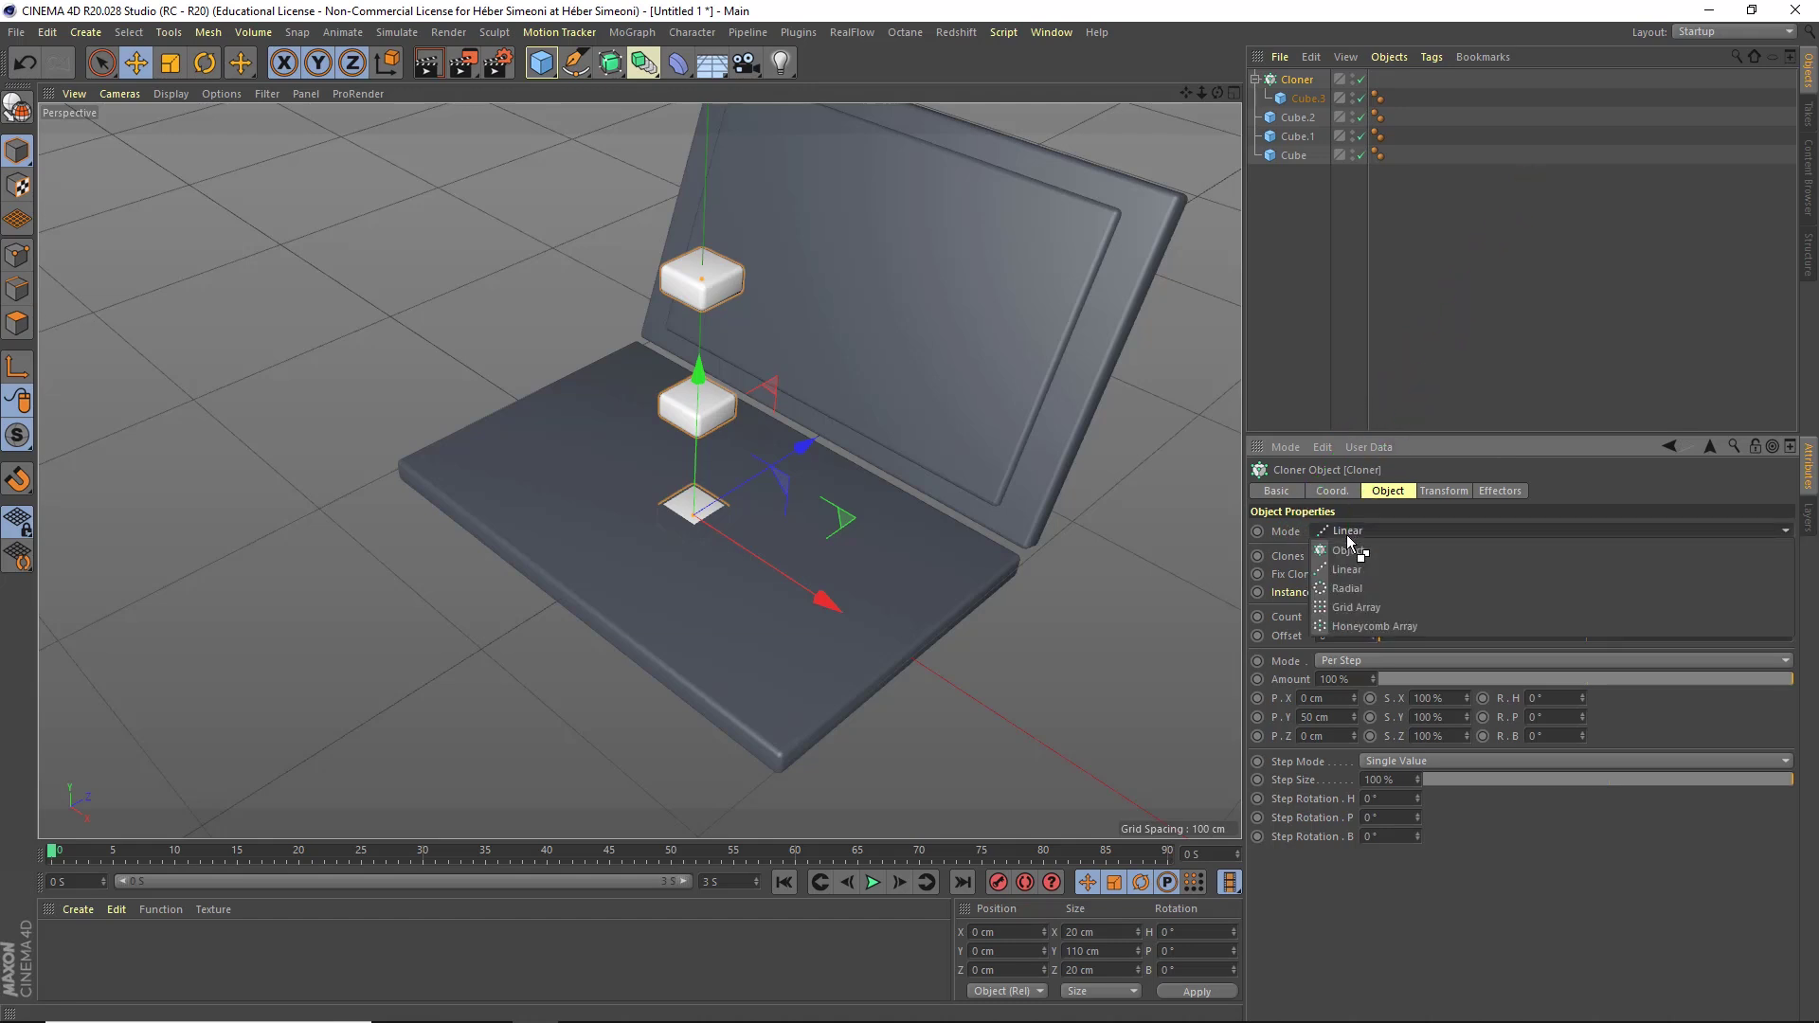
left_click(1355, 606)
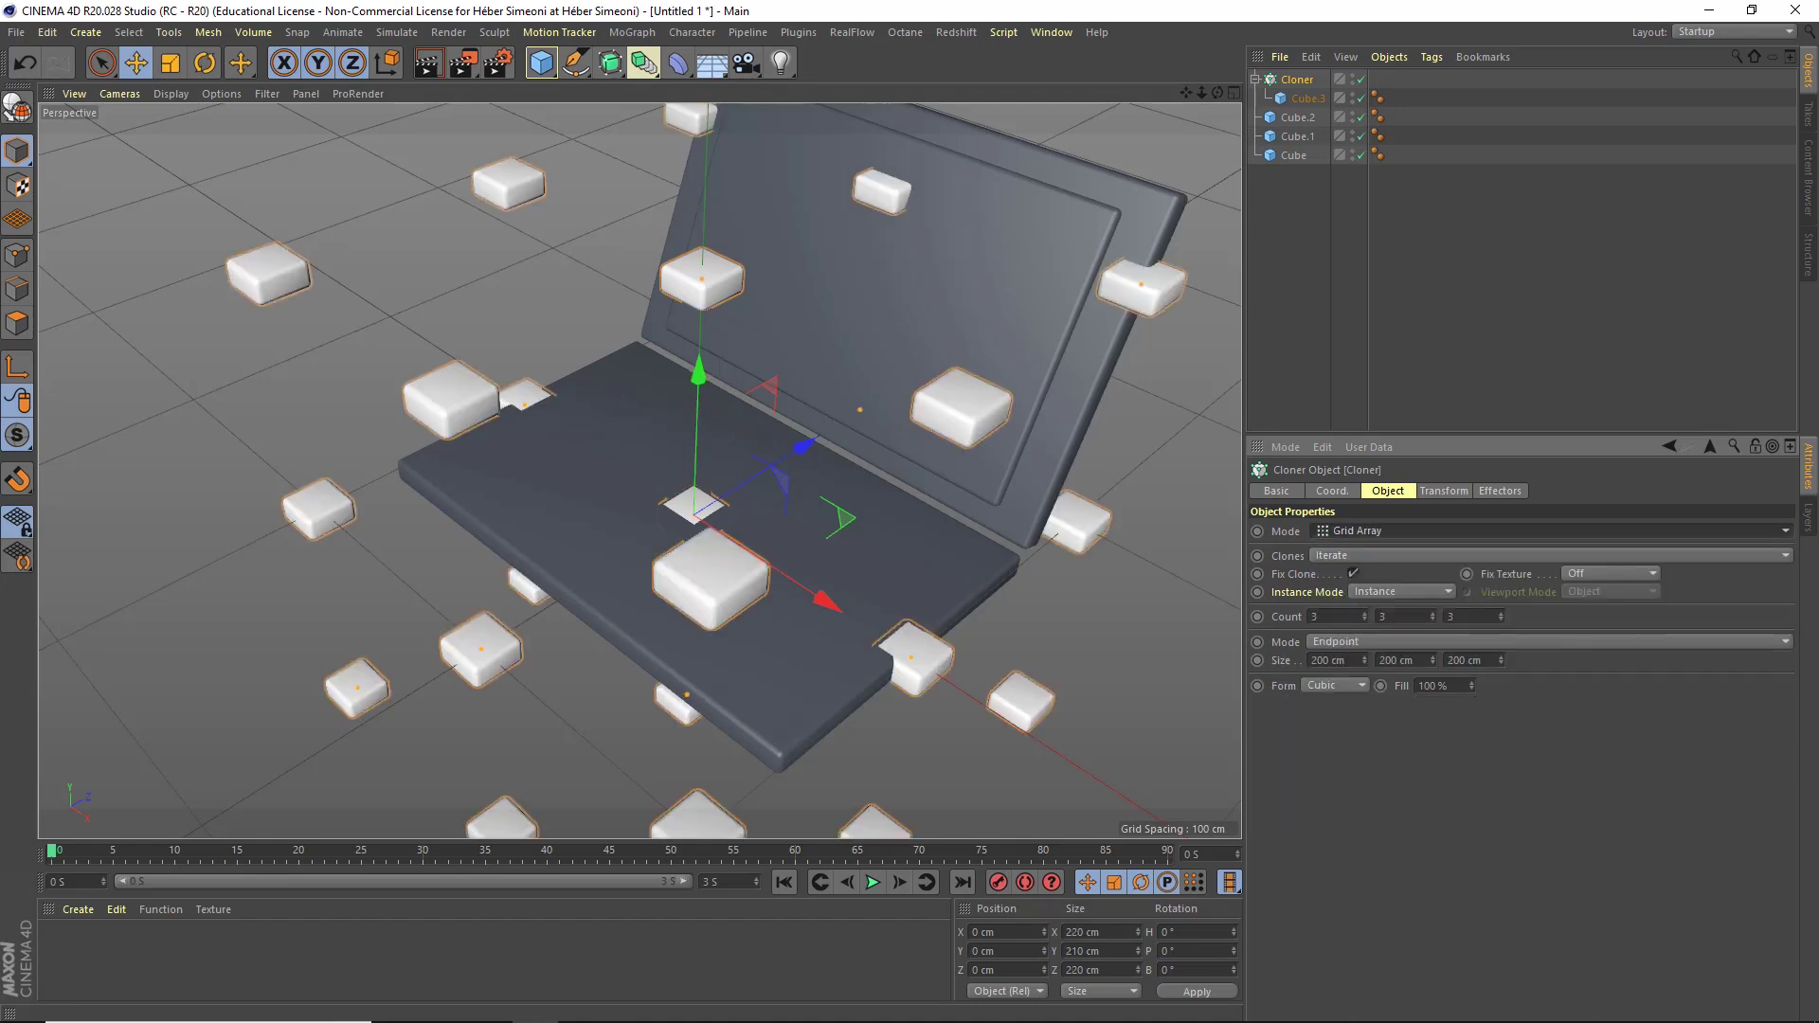
Set the Cloner's grid count to 5 in X and 1 in Y, keeping 3 in Z, for a flat layer of keys.
mouse_move(663, 455)
left_mouse_down("alt")
mouse_move(720, 463)
mouse_move(824, 295)
mouse_move(725, 415)
left_mouse_up("alt")
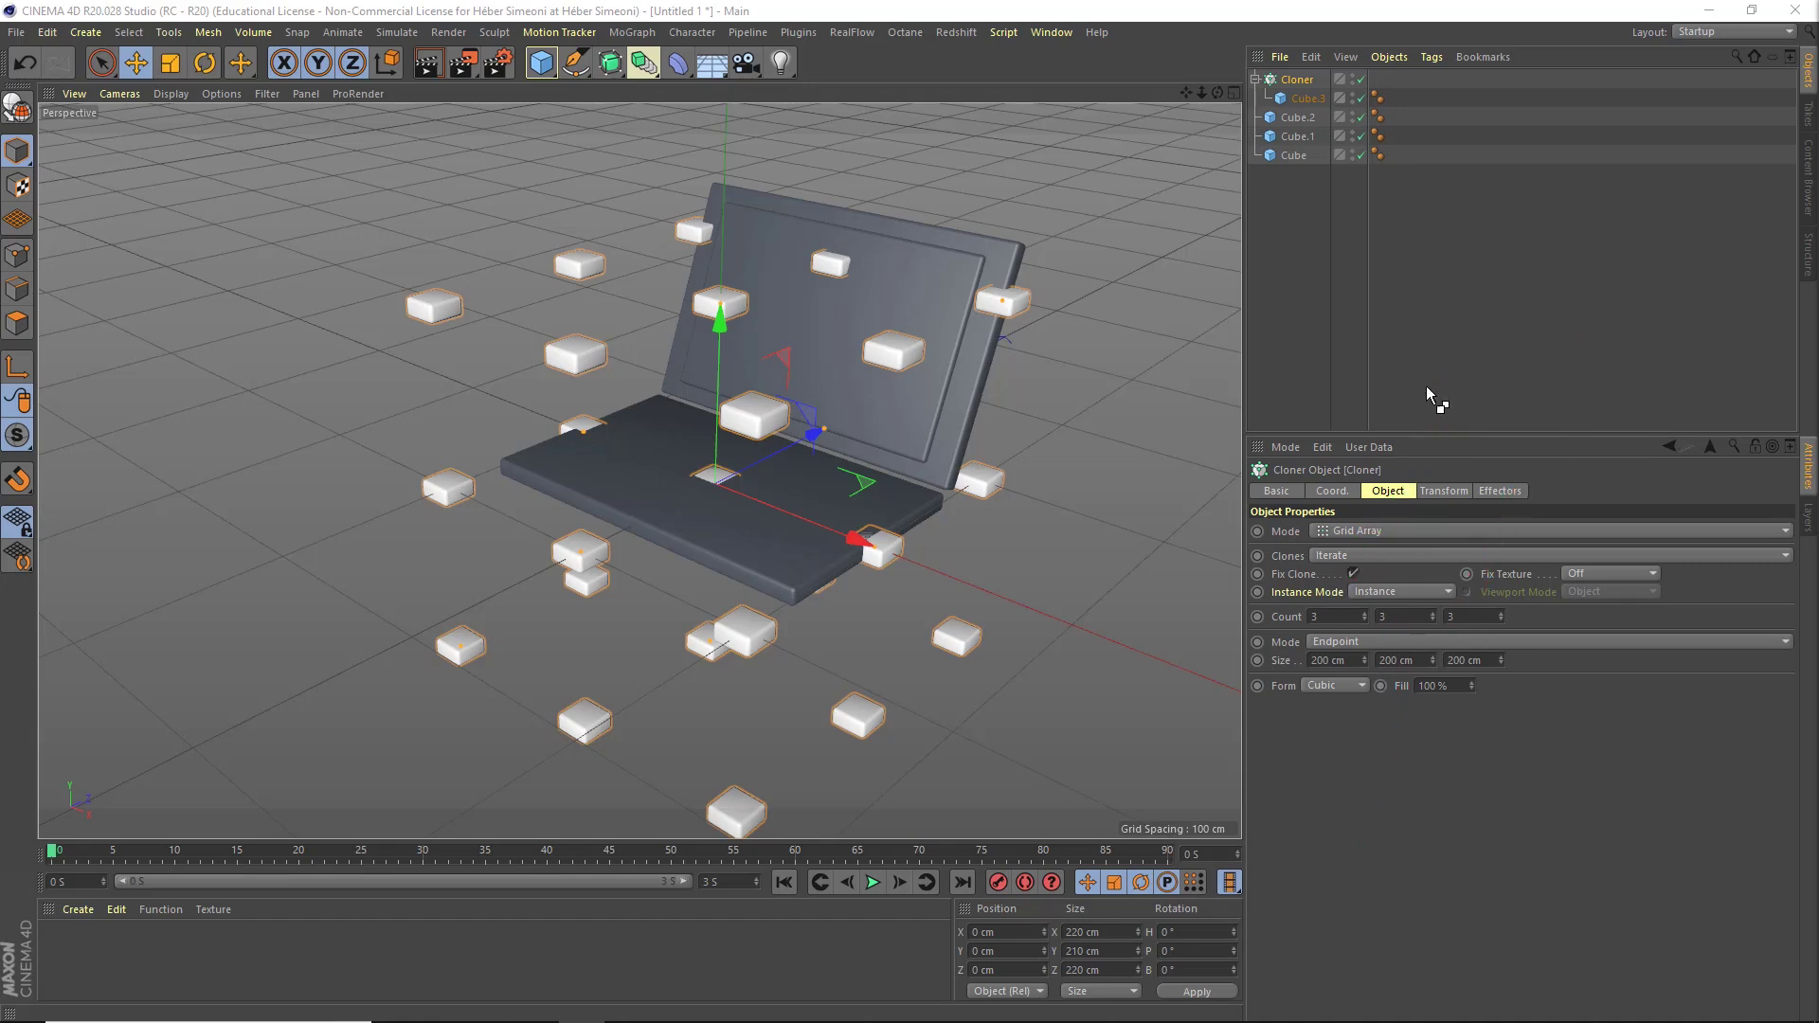
left_click(1329, 616)
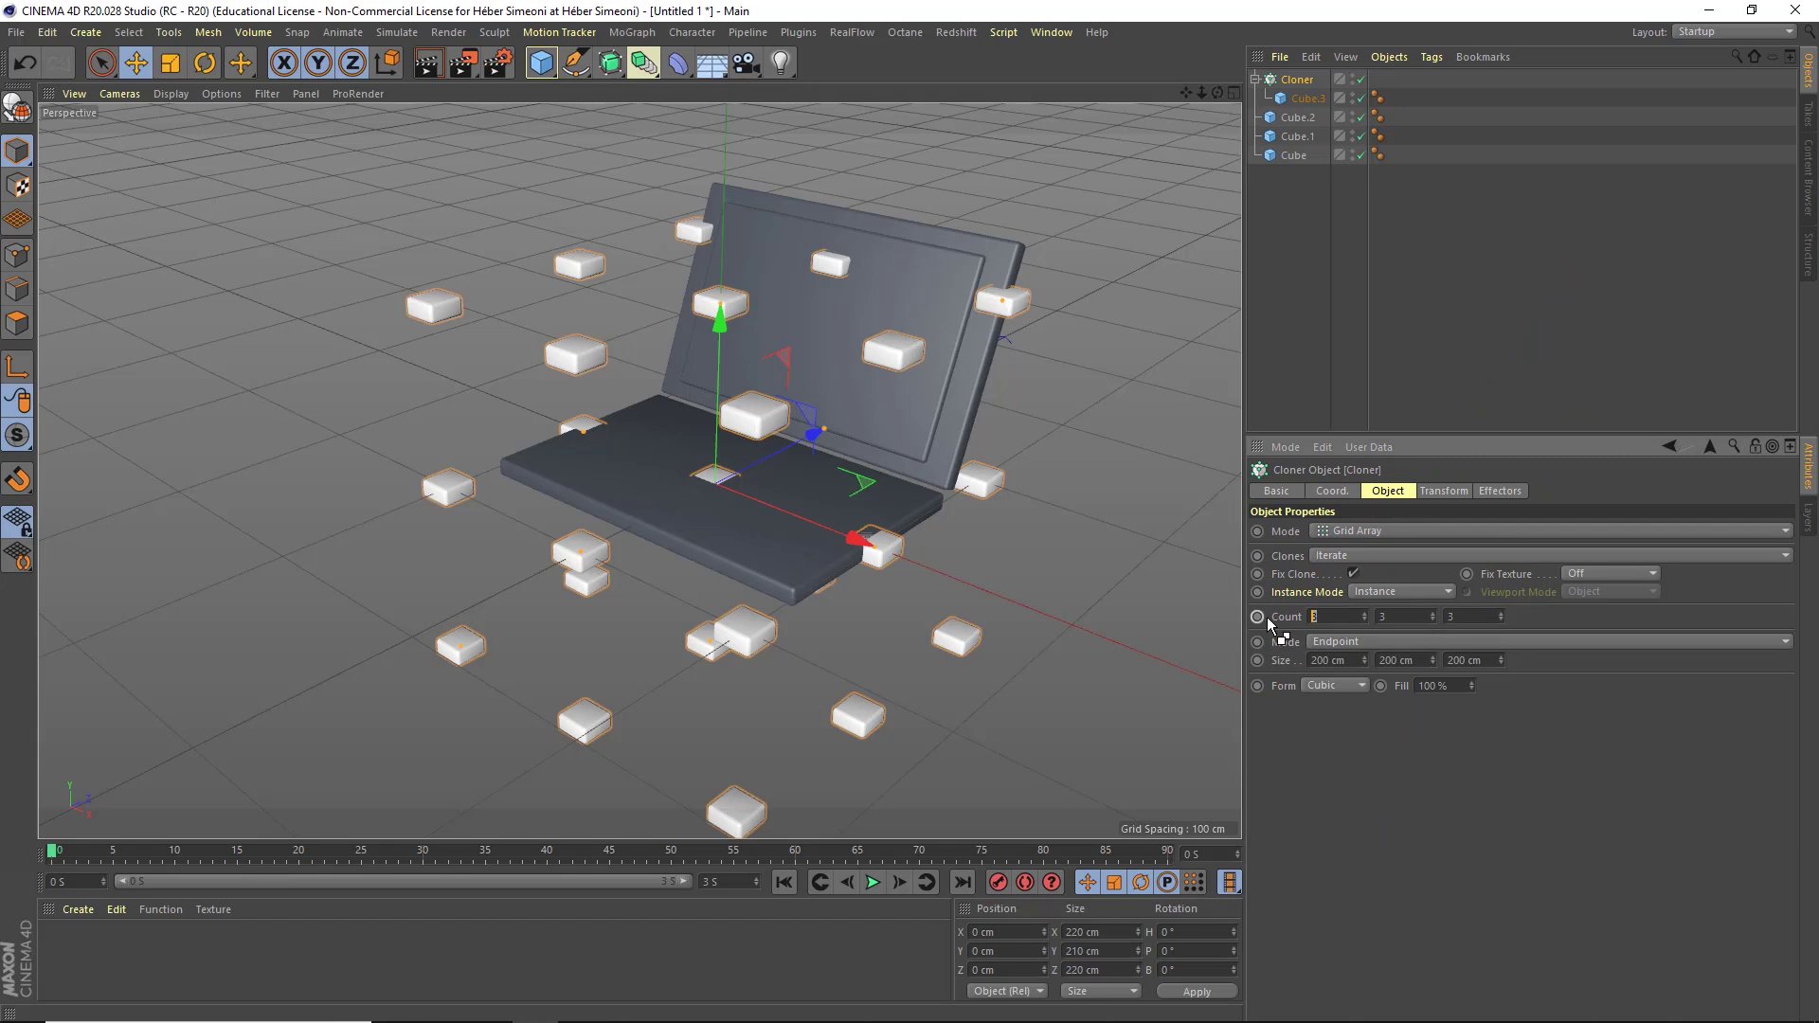
type("5")
key("Tab")
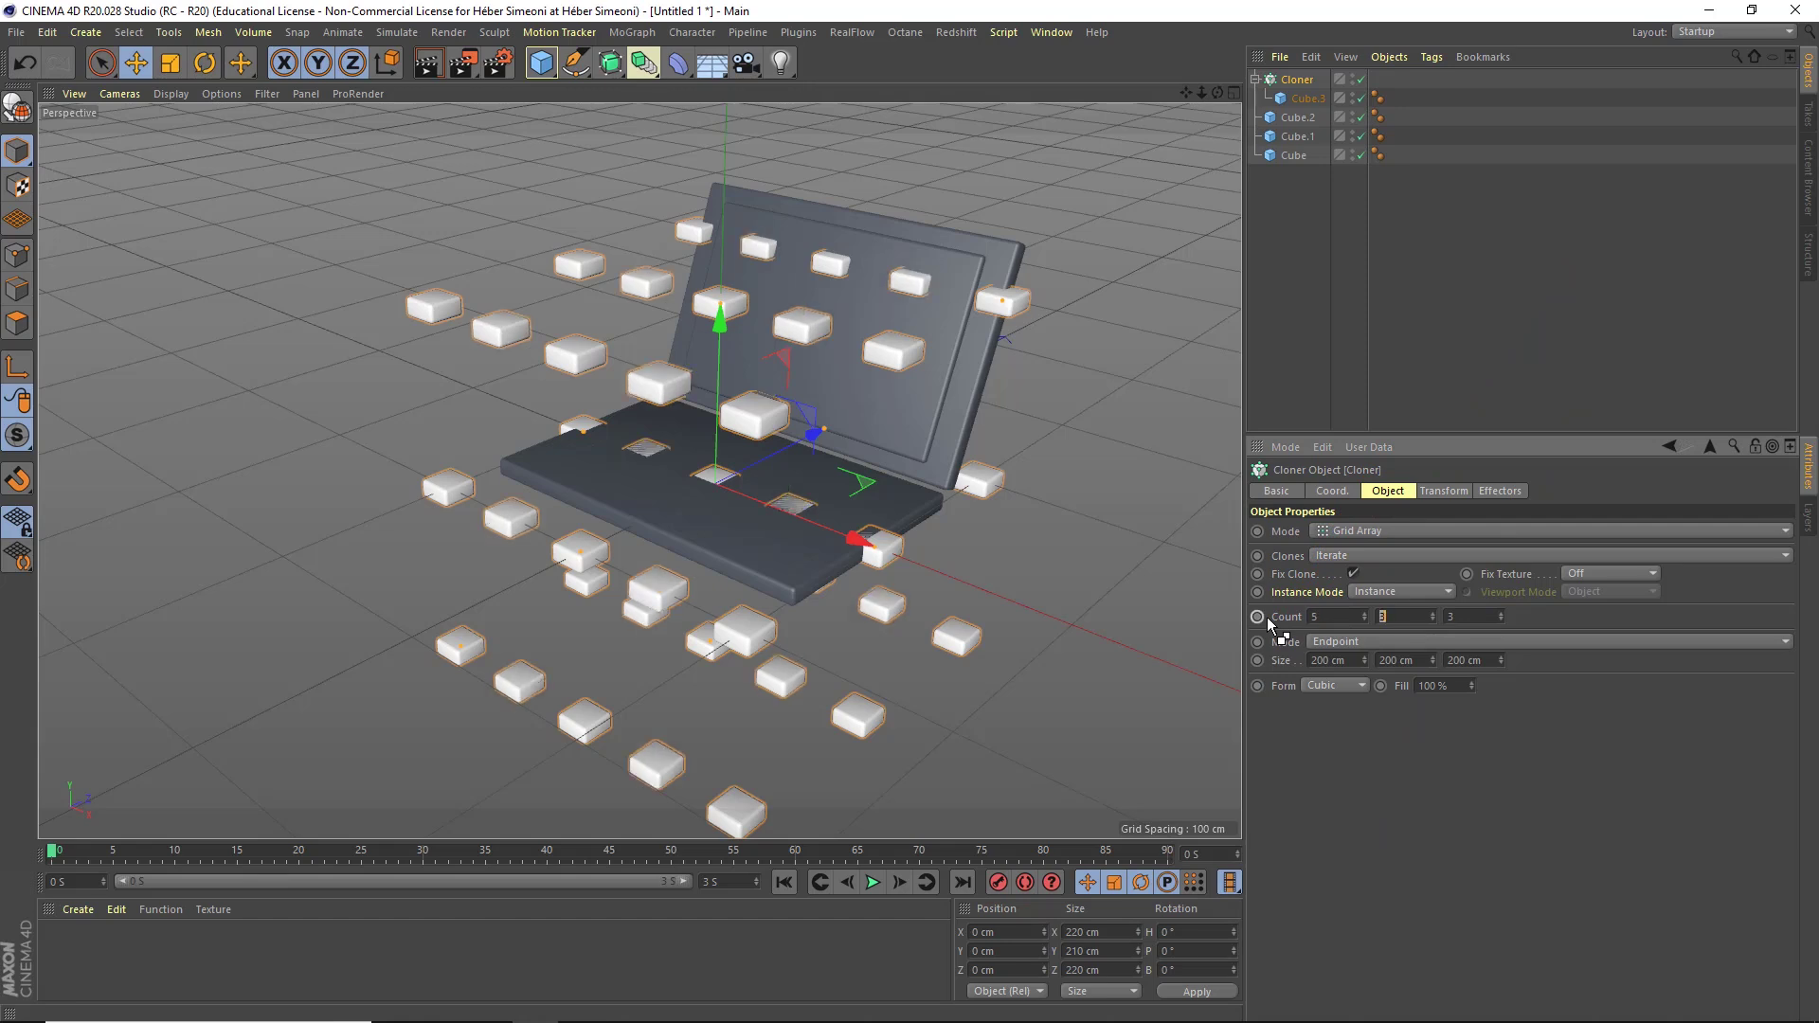
key("Tab")
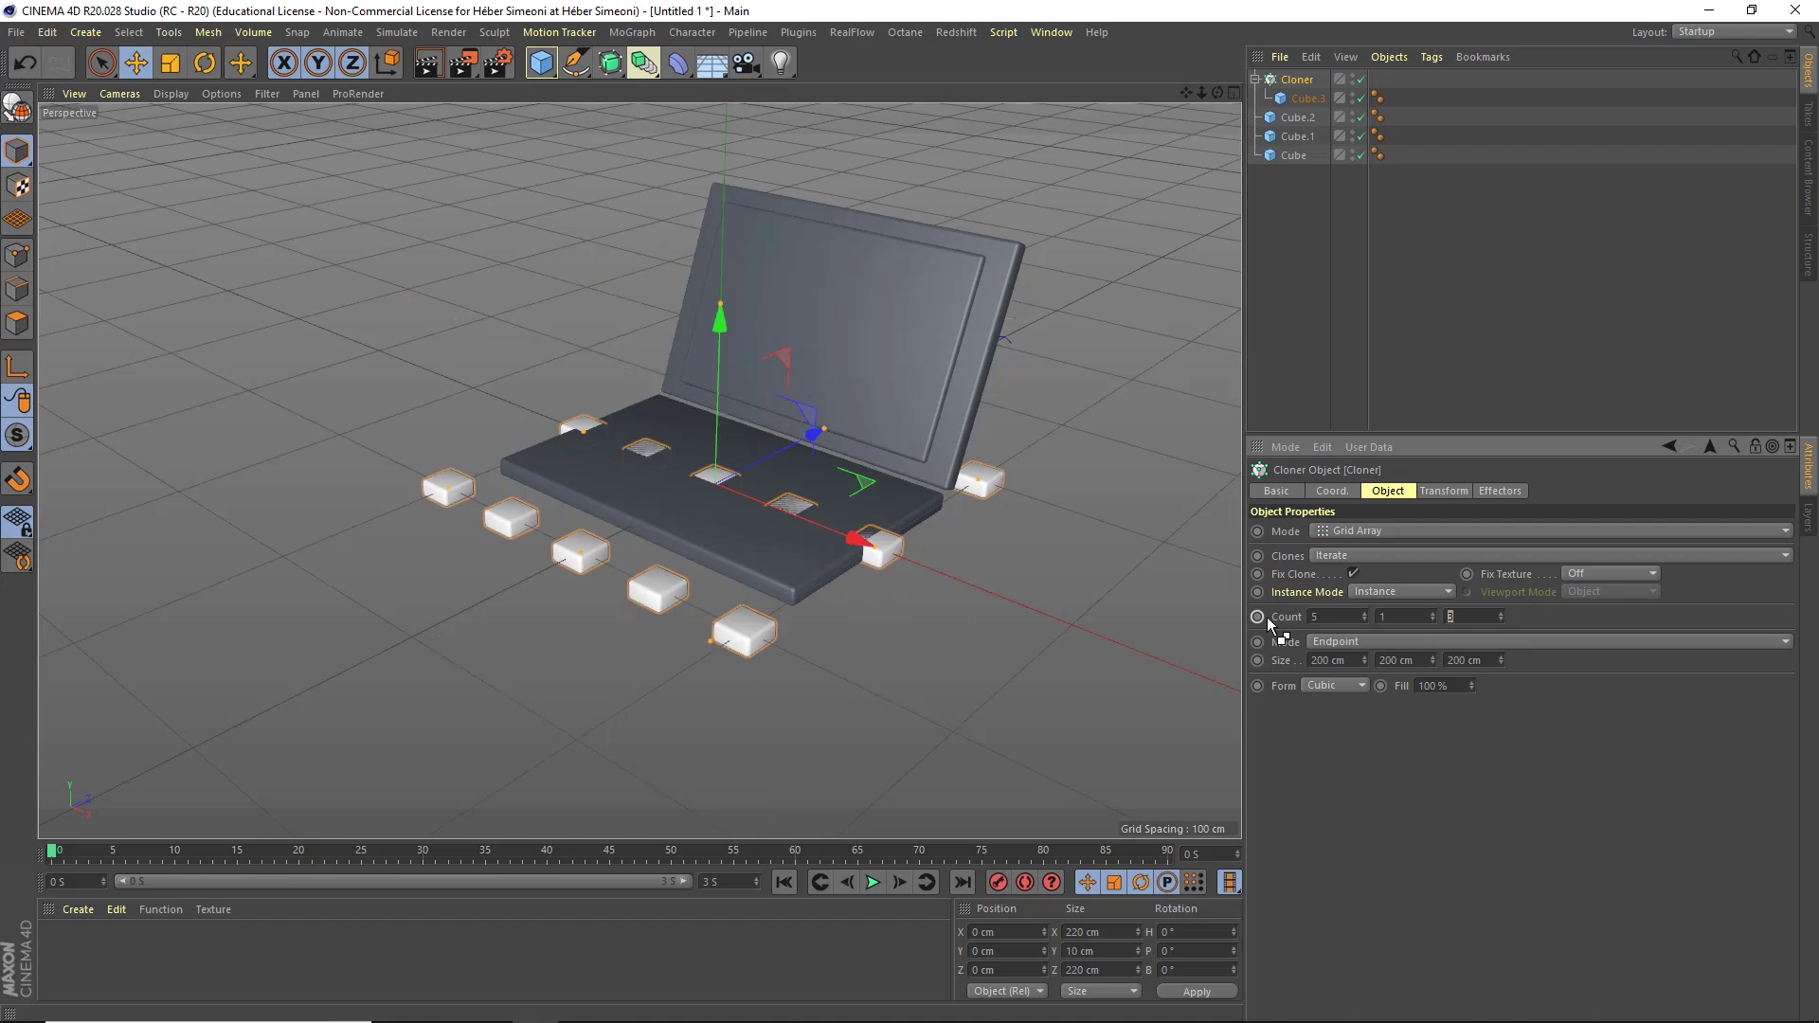
key("Return")
left_click_drag(714, 497, 457, 510, "alt")
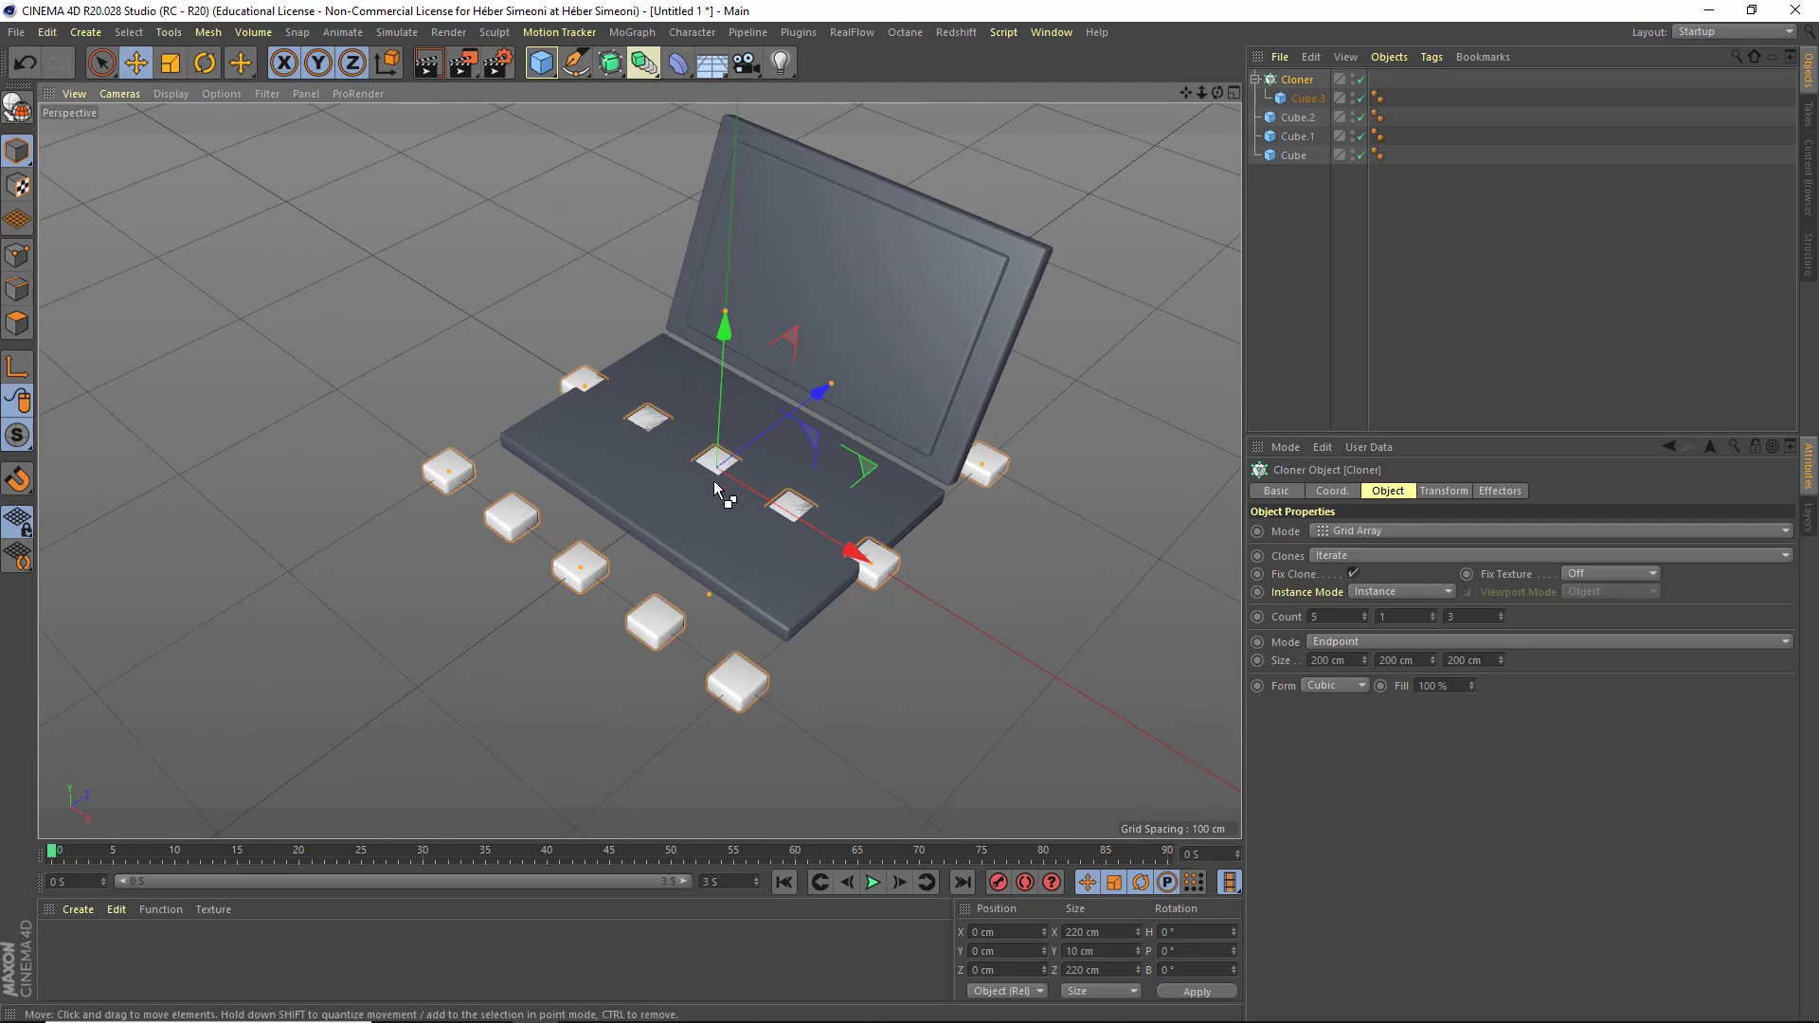
mouse_move(715, 483)
left_mouse_down("alt")
mouse_move(604, 360)
mouse_move(762, 447)
mouse_move(725, 502)
mouse_move(698, 481)
mouse_move(716, 457)
mouse_move(697, 462)
left_mouse_up("alt")
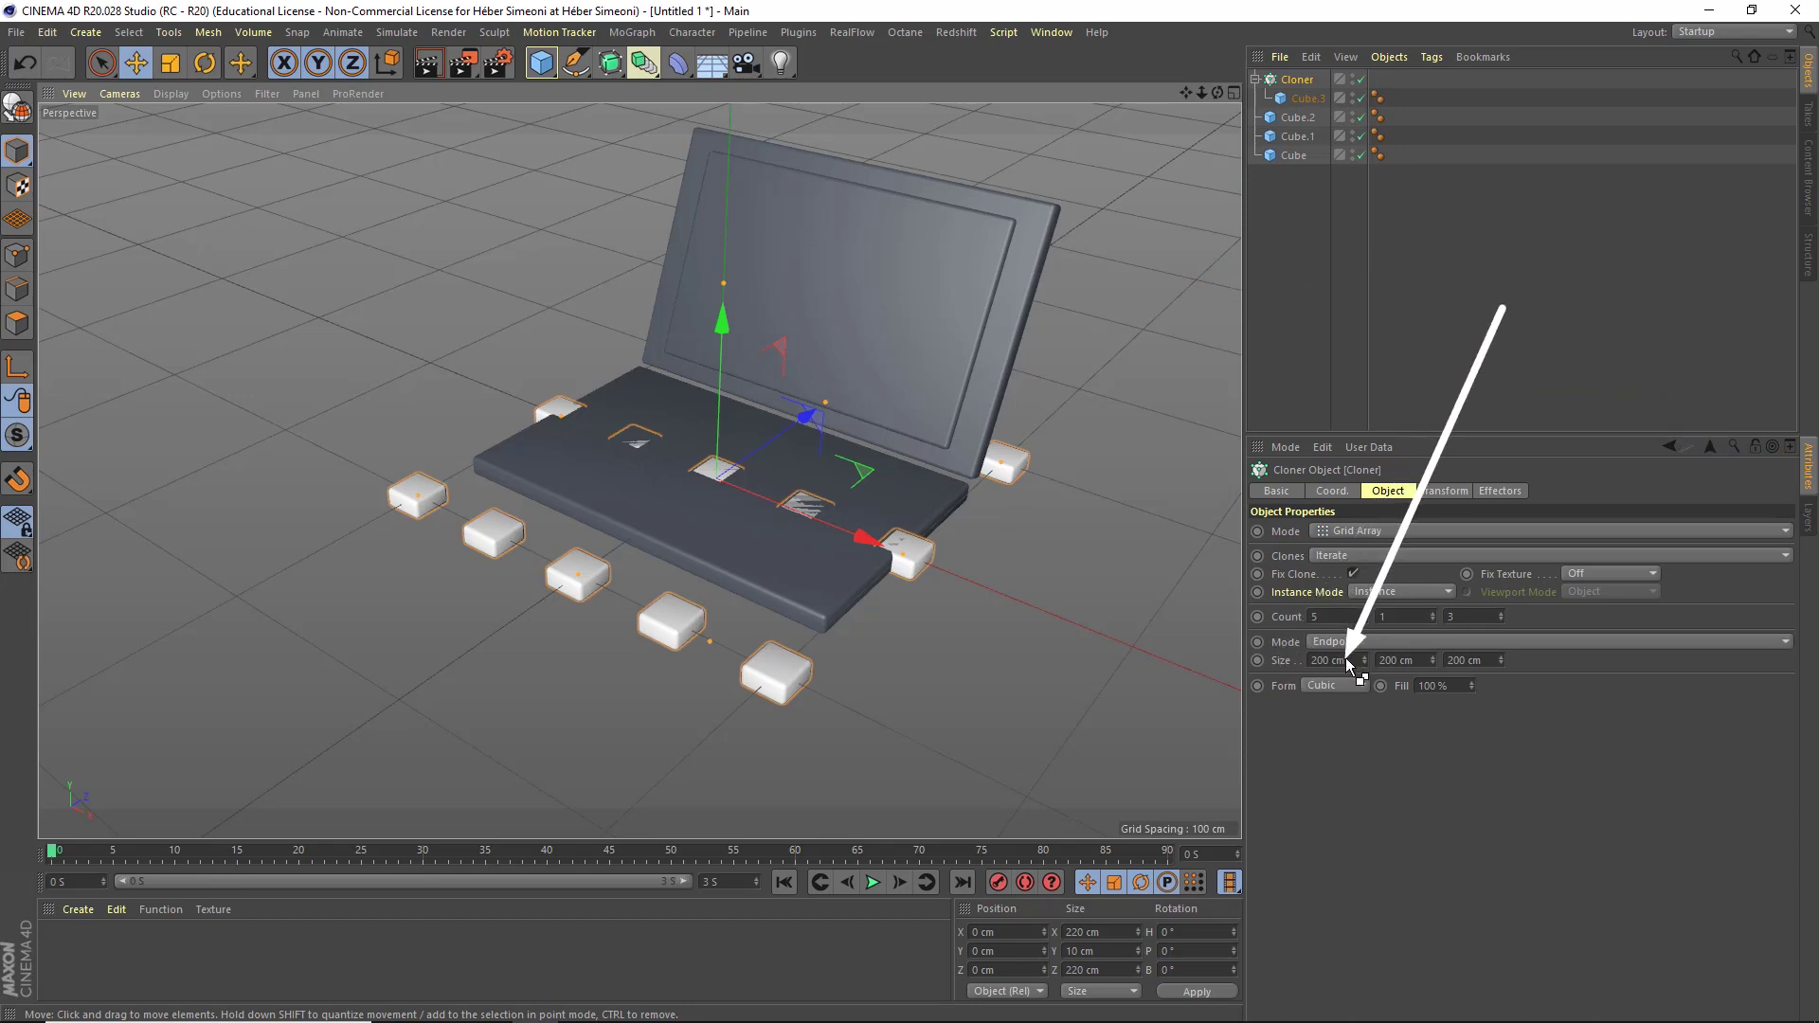
Set the Cloner's grid size to 130 cm in X and 60 cm in Z so the keys fit on the base.
left_click_drag(1364, 657, 1364, 657)
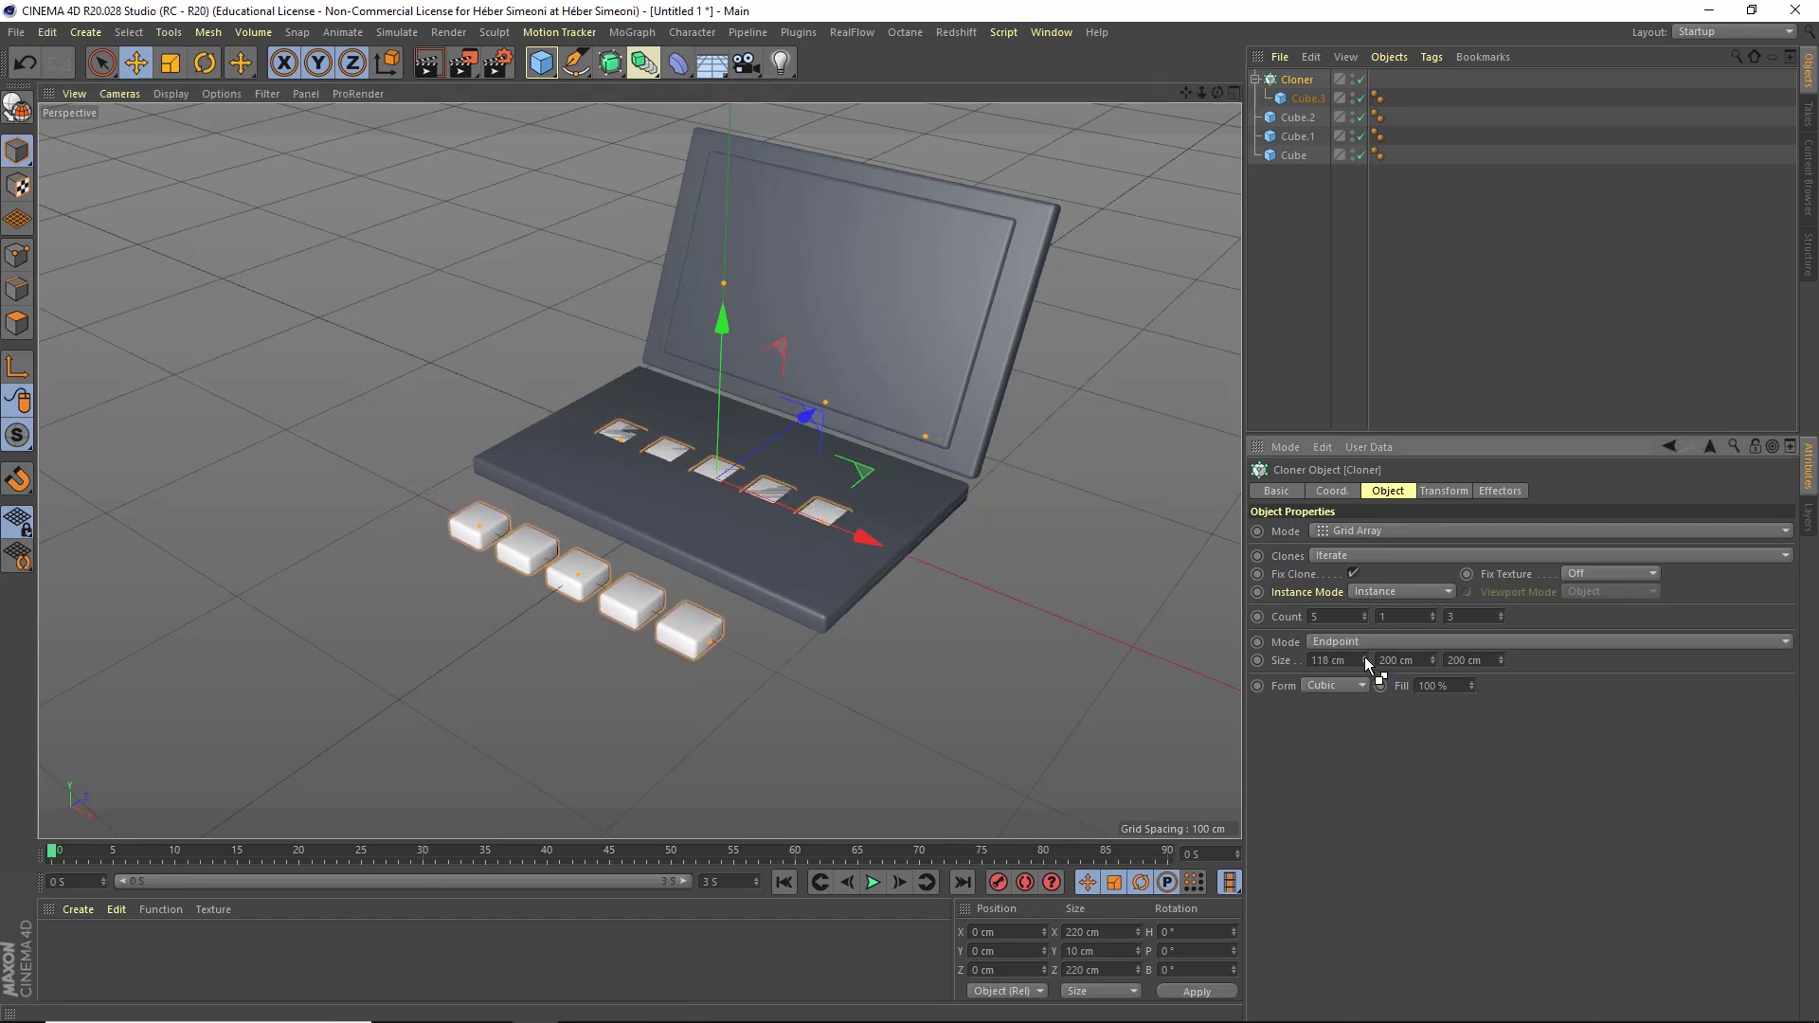
left_click(1349, 661)
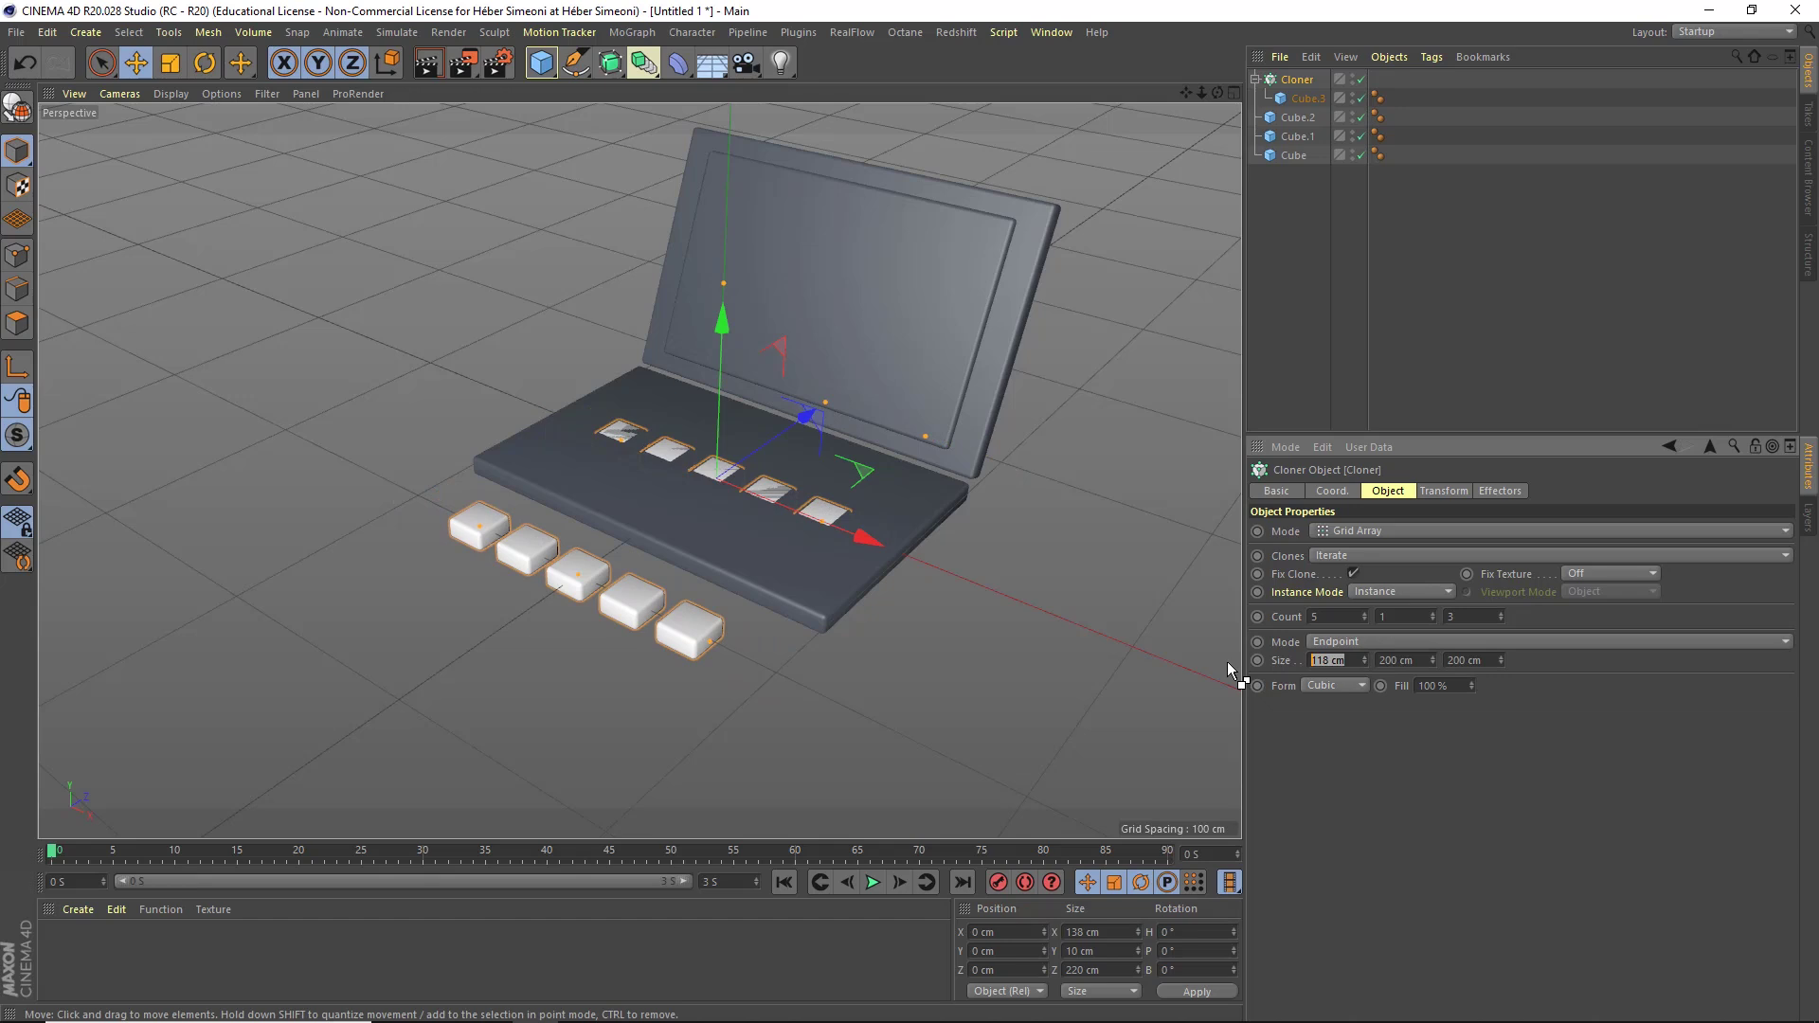
type("130")
key("Return")
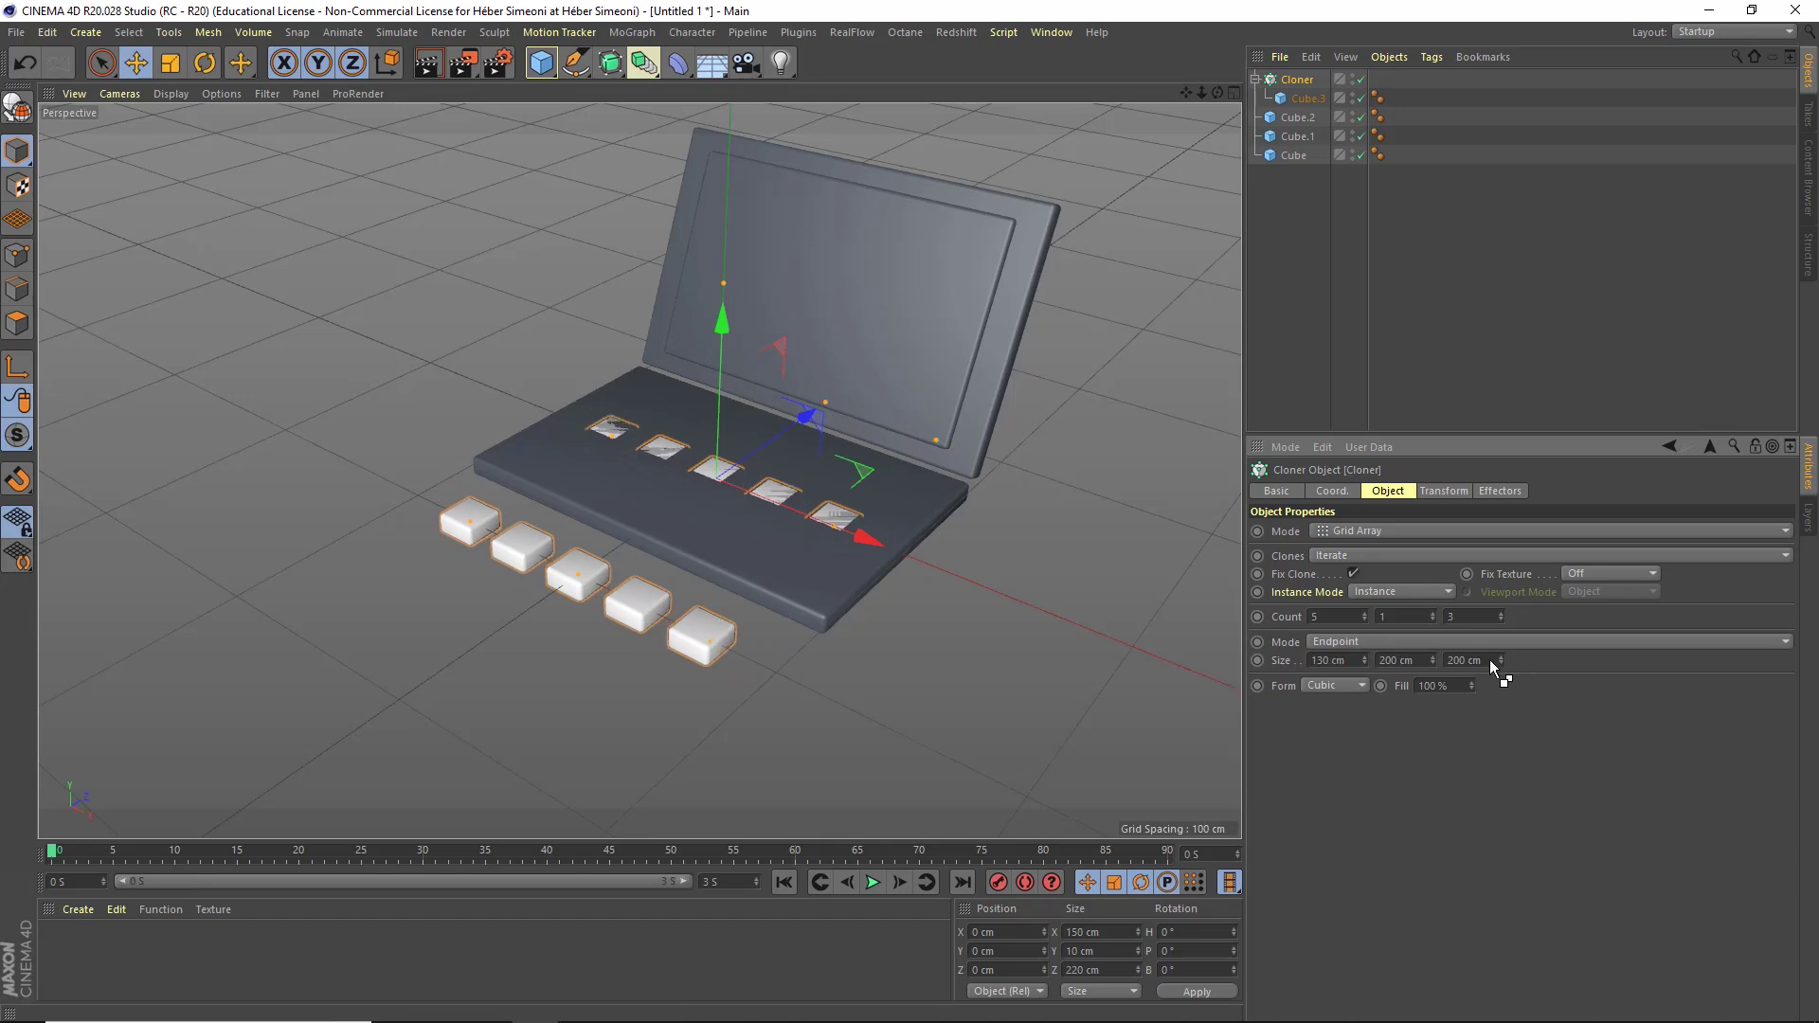
type("60")
key("Return")
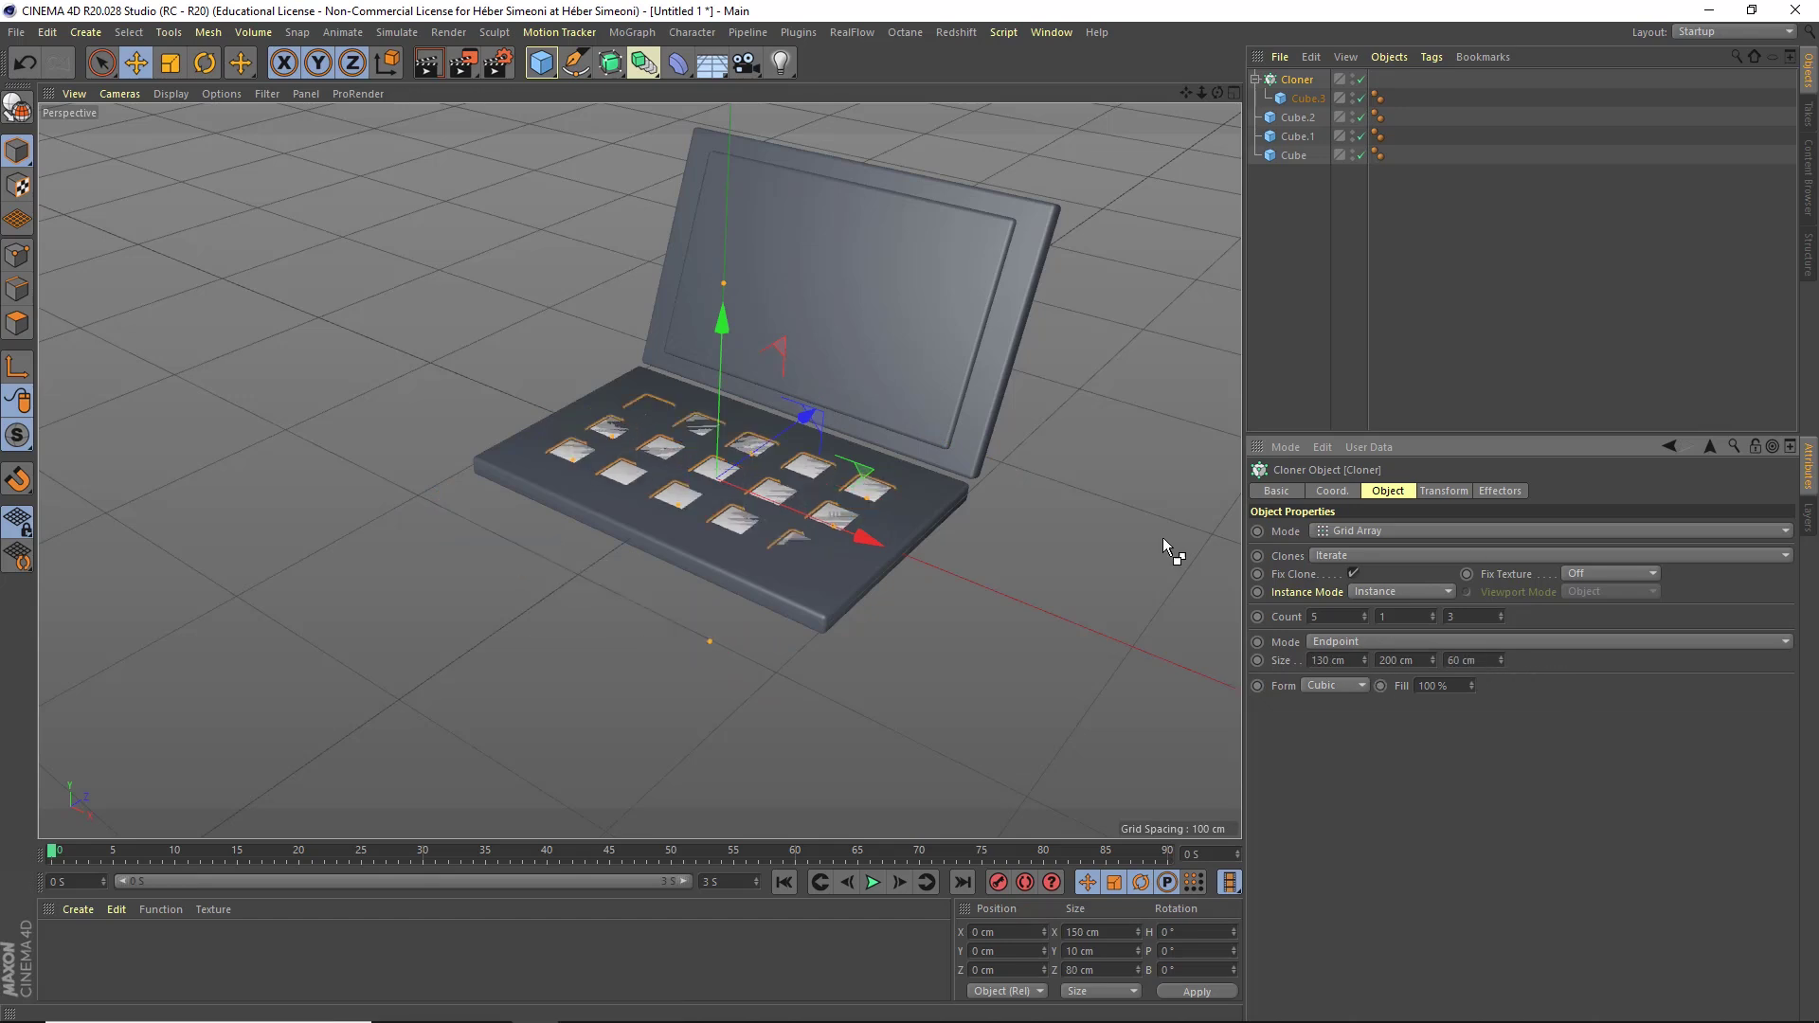
Raise the key grid about 5 cm above the base slab and shift it about 17 cm toward the lid.
scroll(773, 525, "up", 4)
scroll(748, 520, "up", 2)
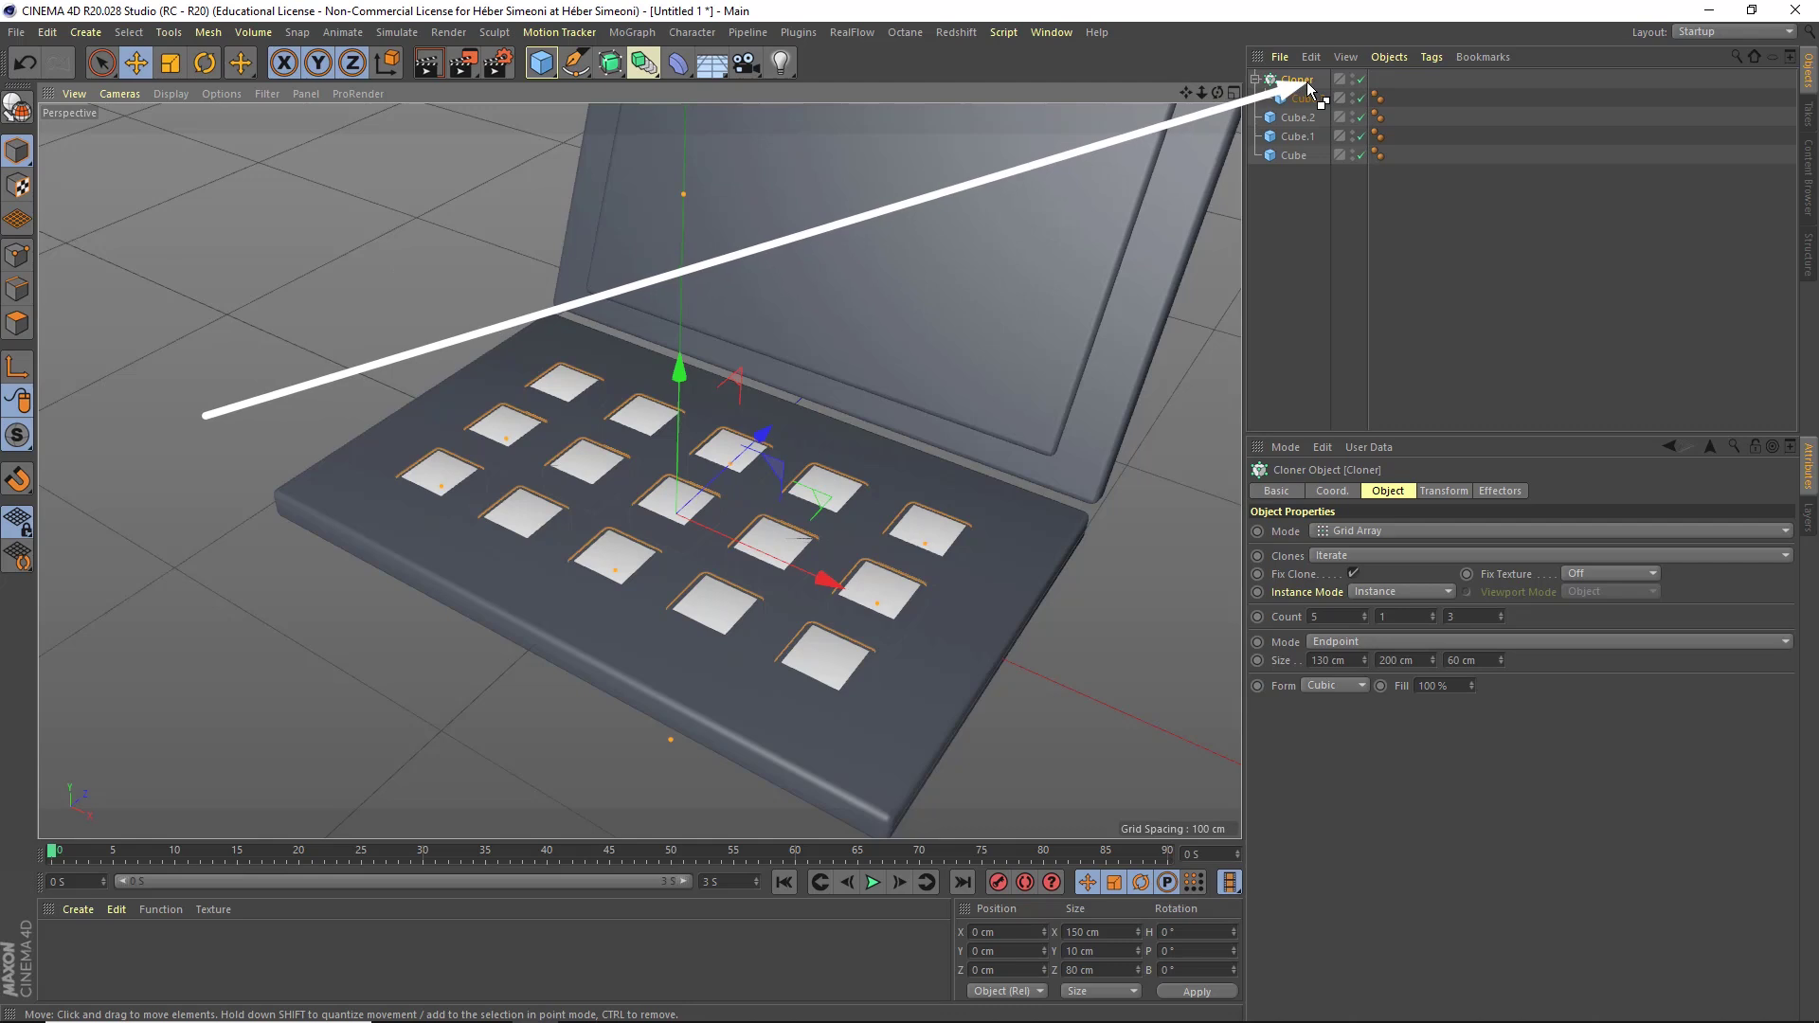
mouse_move(638, 528)
left_mouse_down("alt")
mouse_move(690, 528)
mouse_move(698, 435)
mouse_move(654, 364)
left_mouse_up("alt")
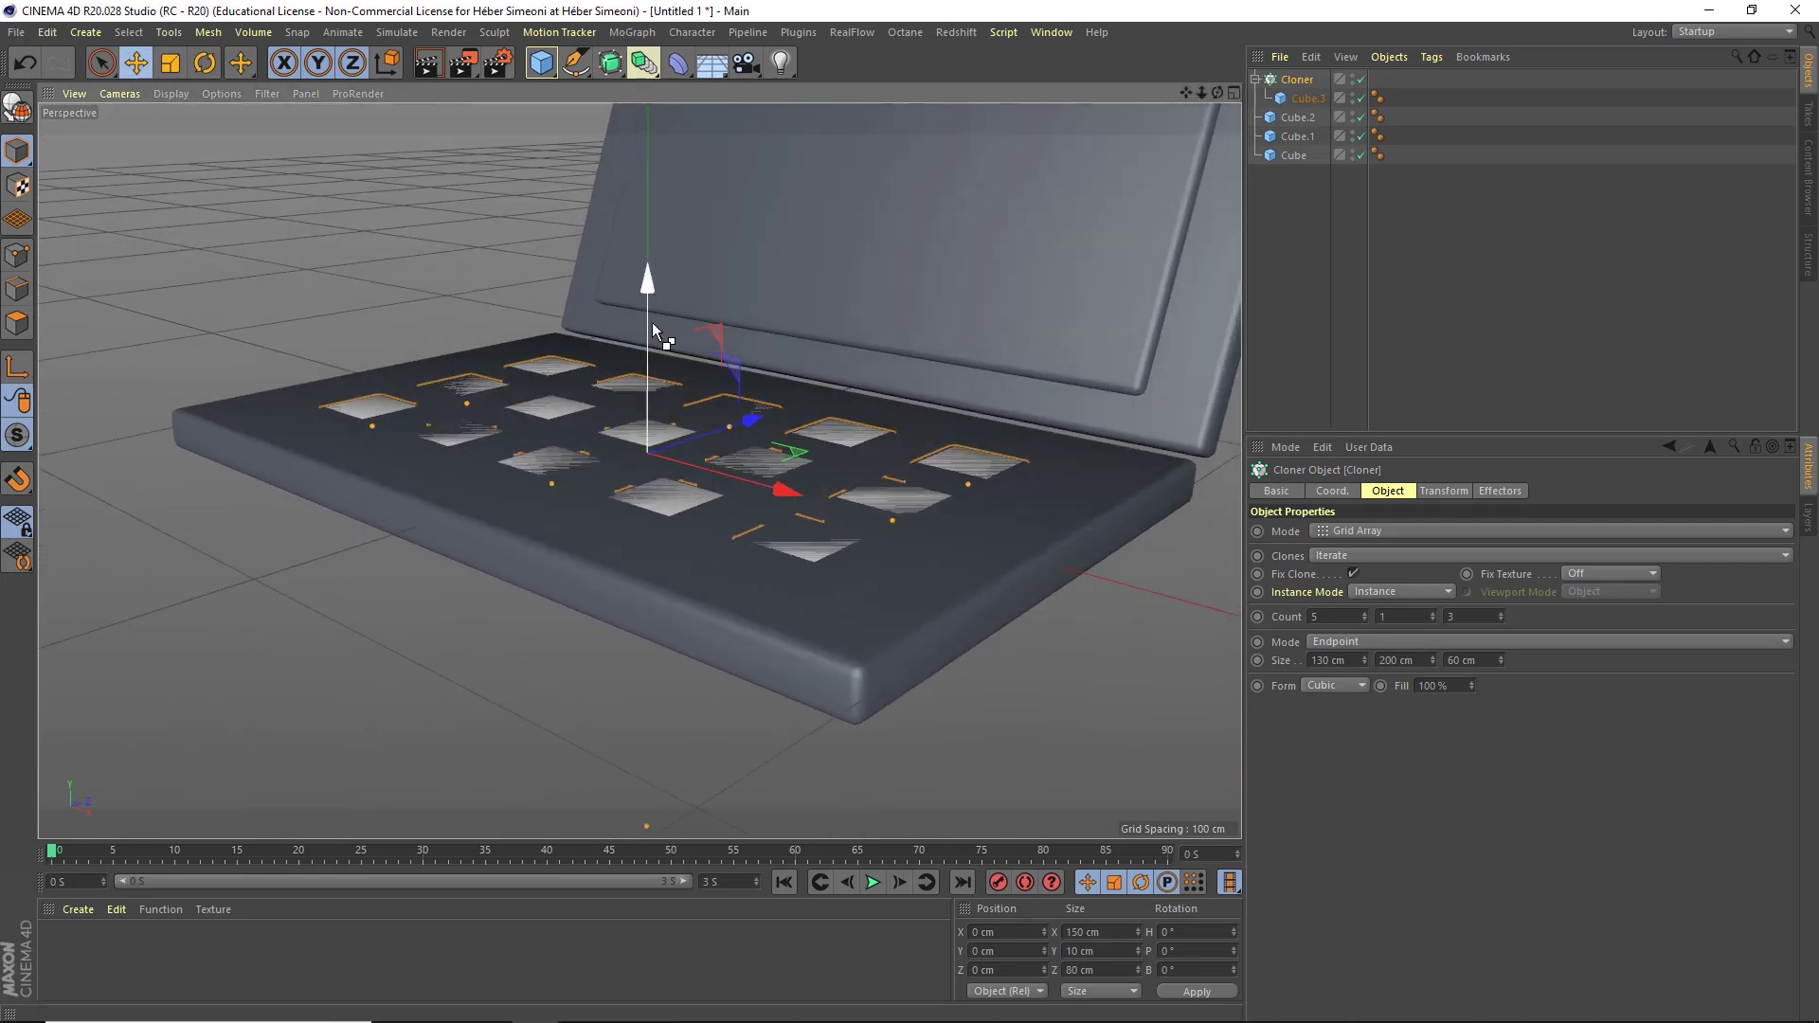
left_click_drag(658, 388, 650, 350)
left_click_drag(650, 350, 485, 495, "alt")
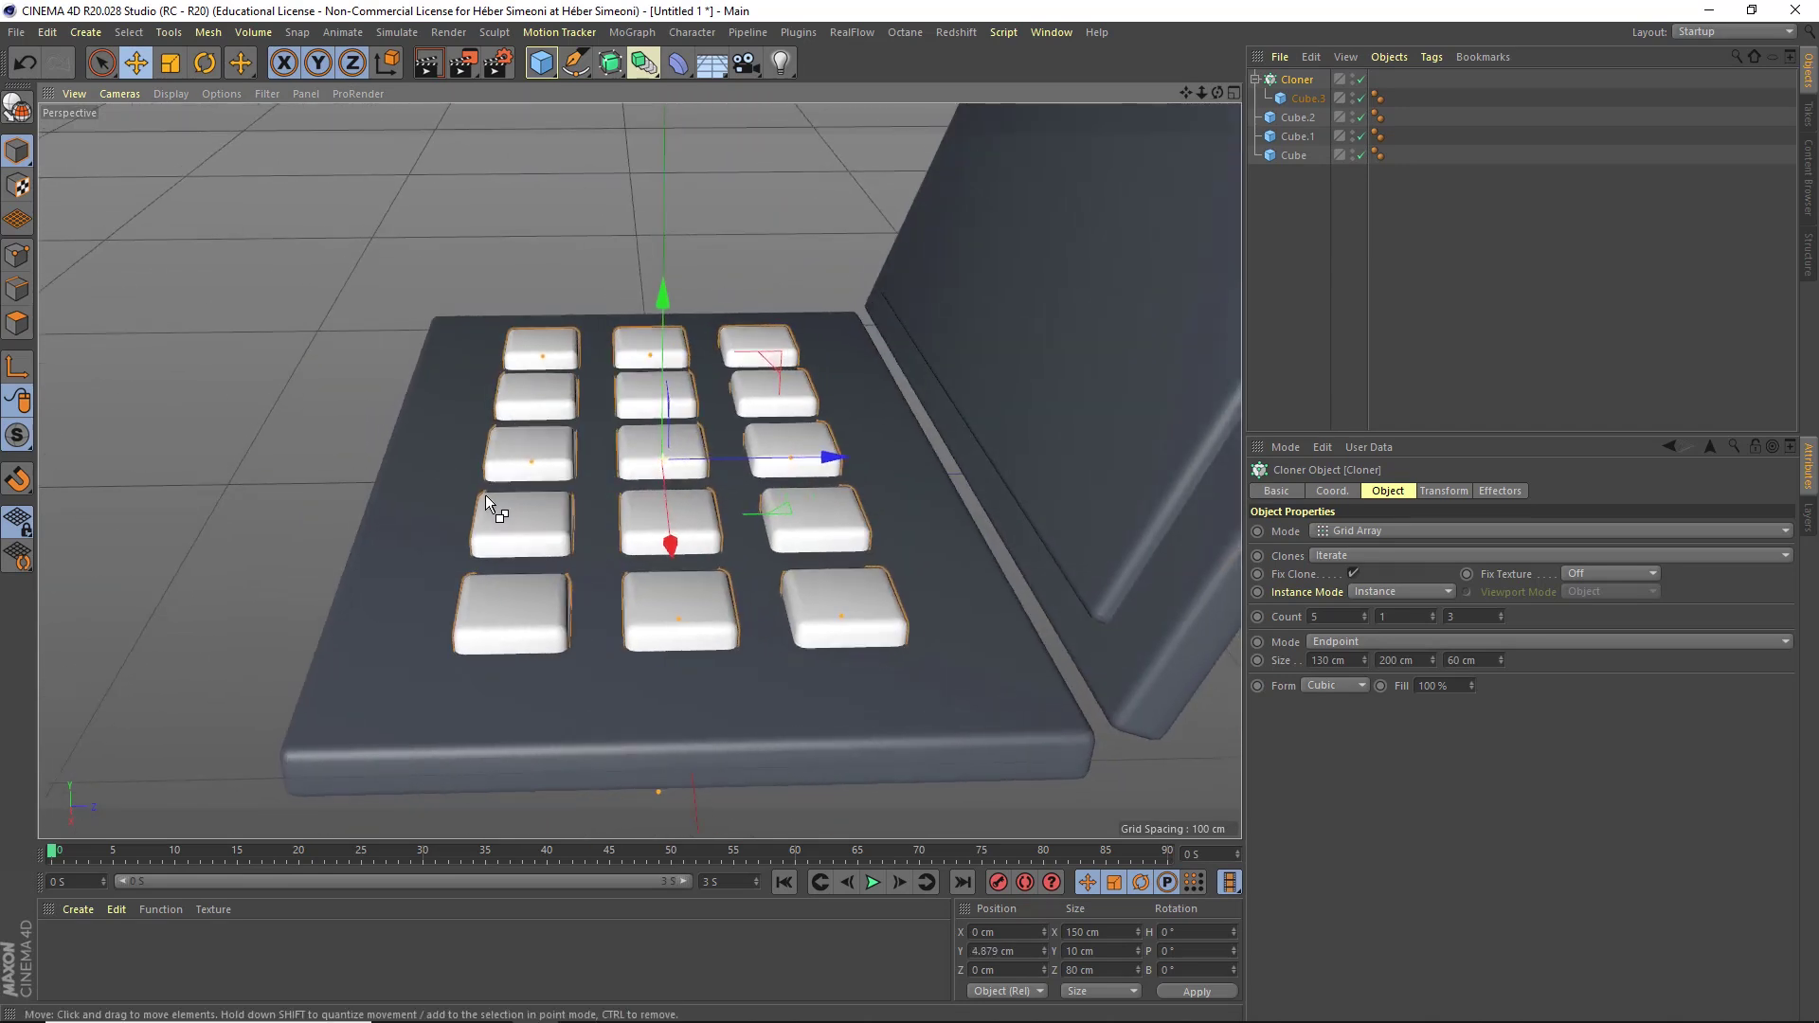
left_click_drag(822, 458, 898, 458)
left_click_drag(898, 458, 768, 469, "alt")
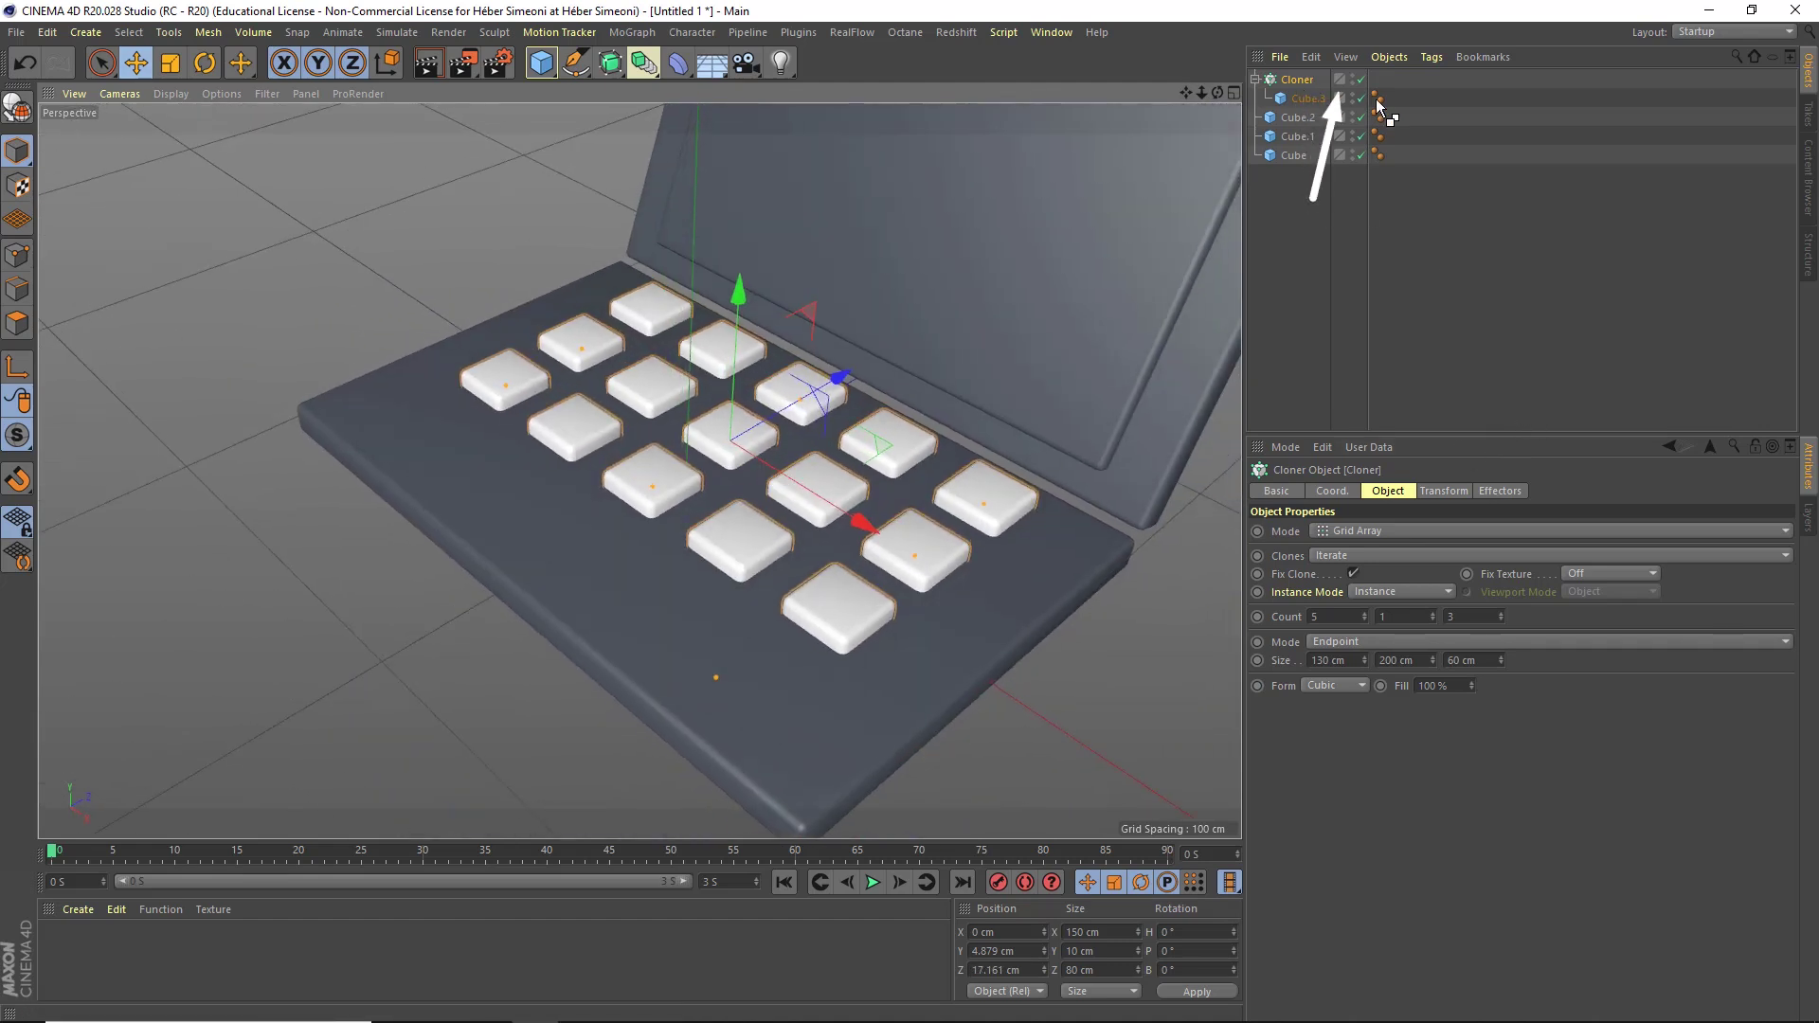
Set the Cloner's position to 3 cm in Y and 14 cm in Z, then deselect it.
left_click(1330, 492)
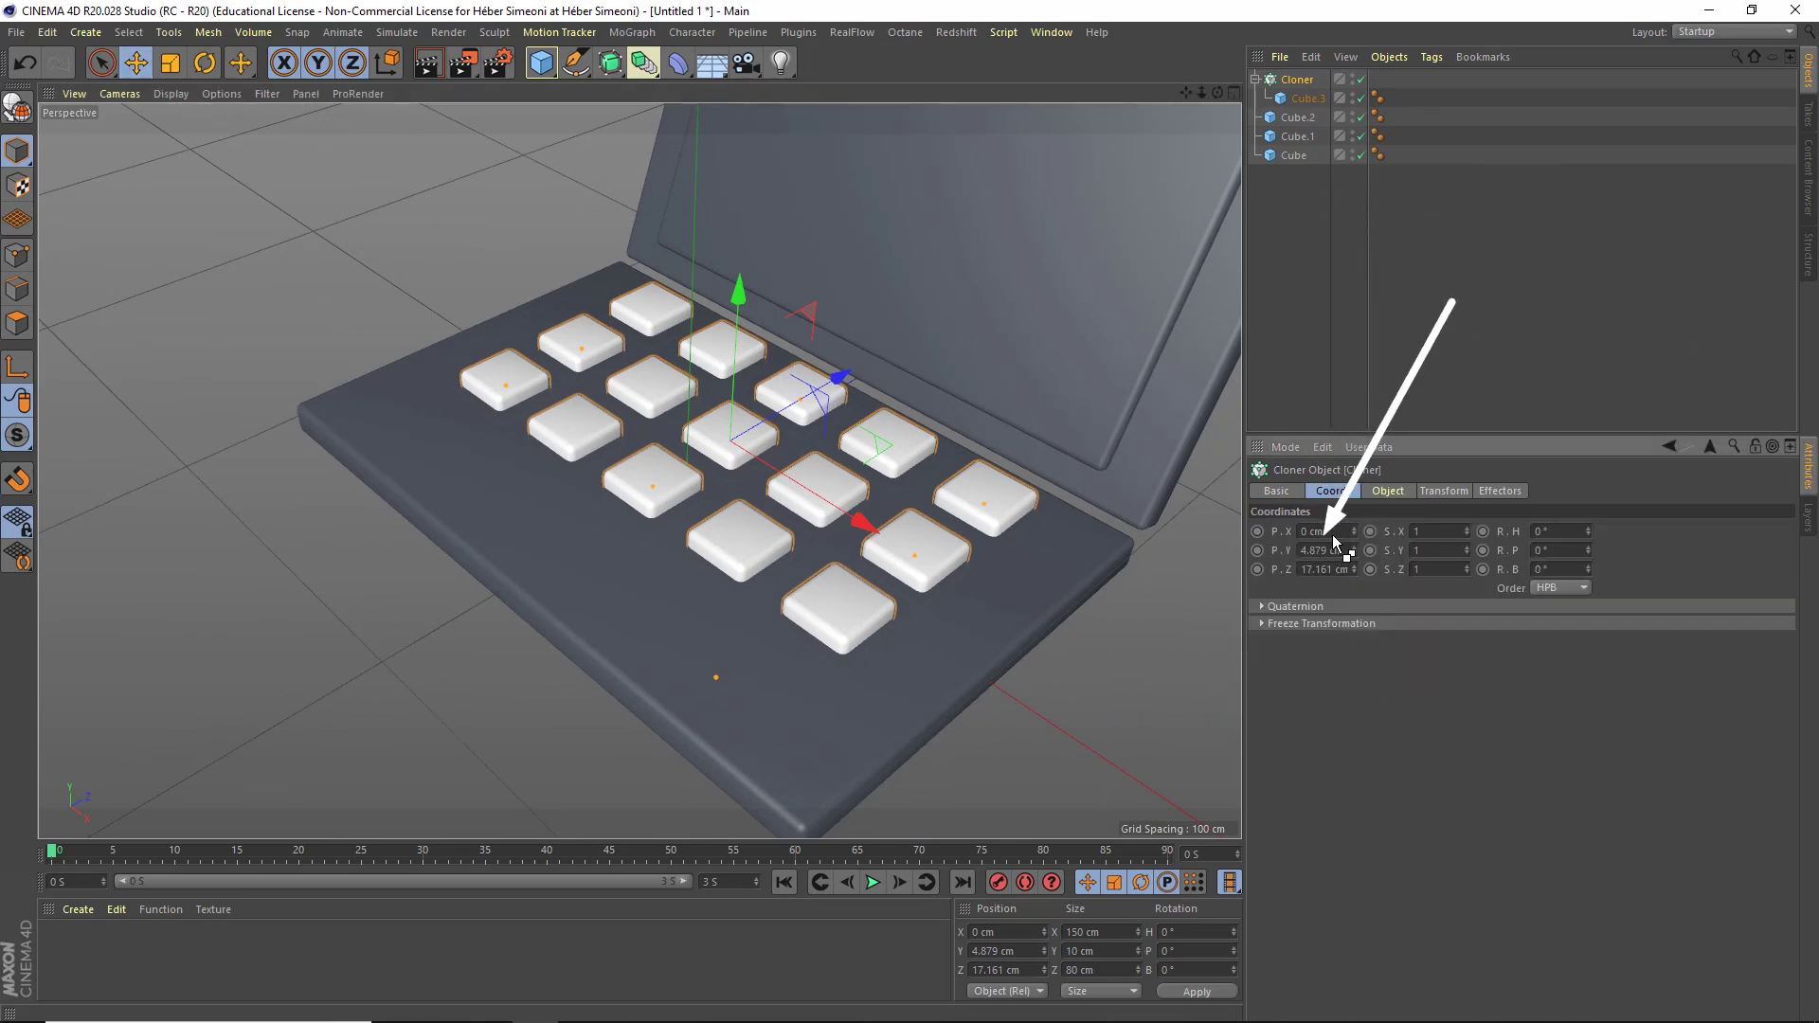
left_click(1321, 551)
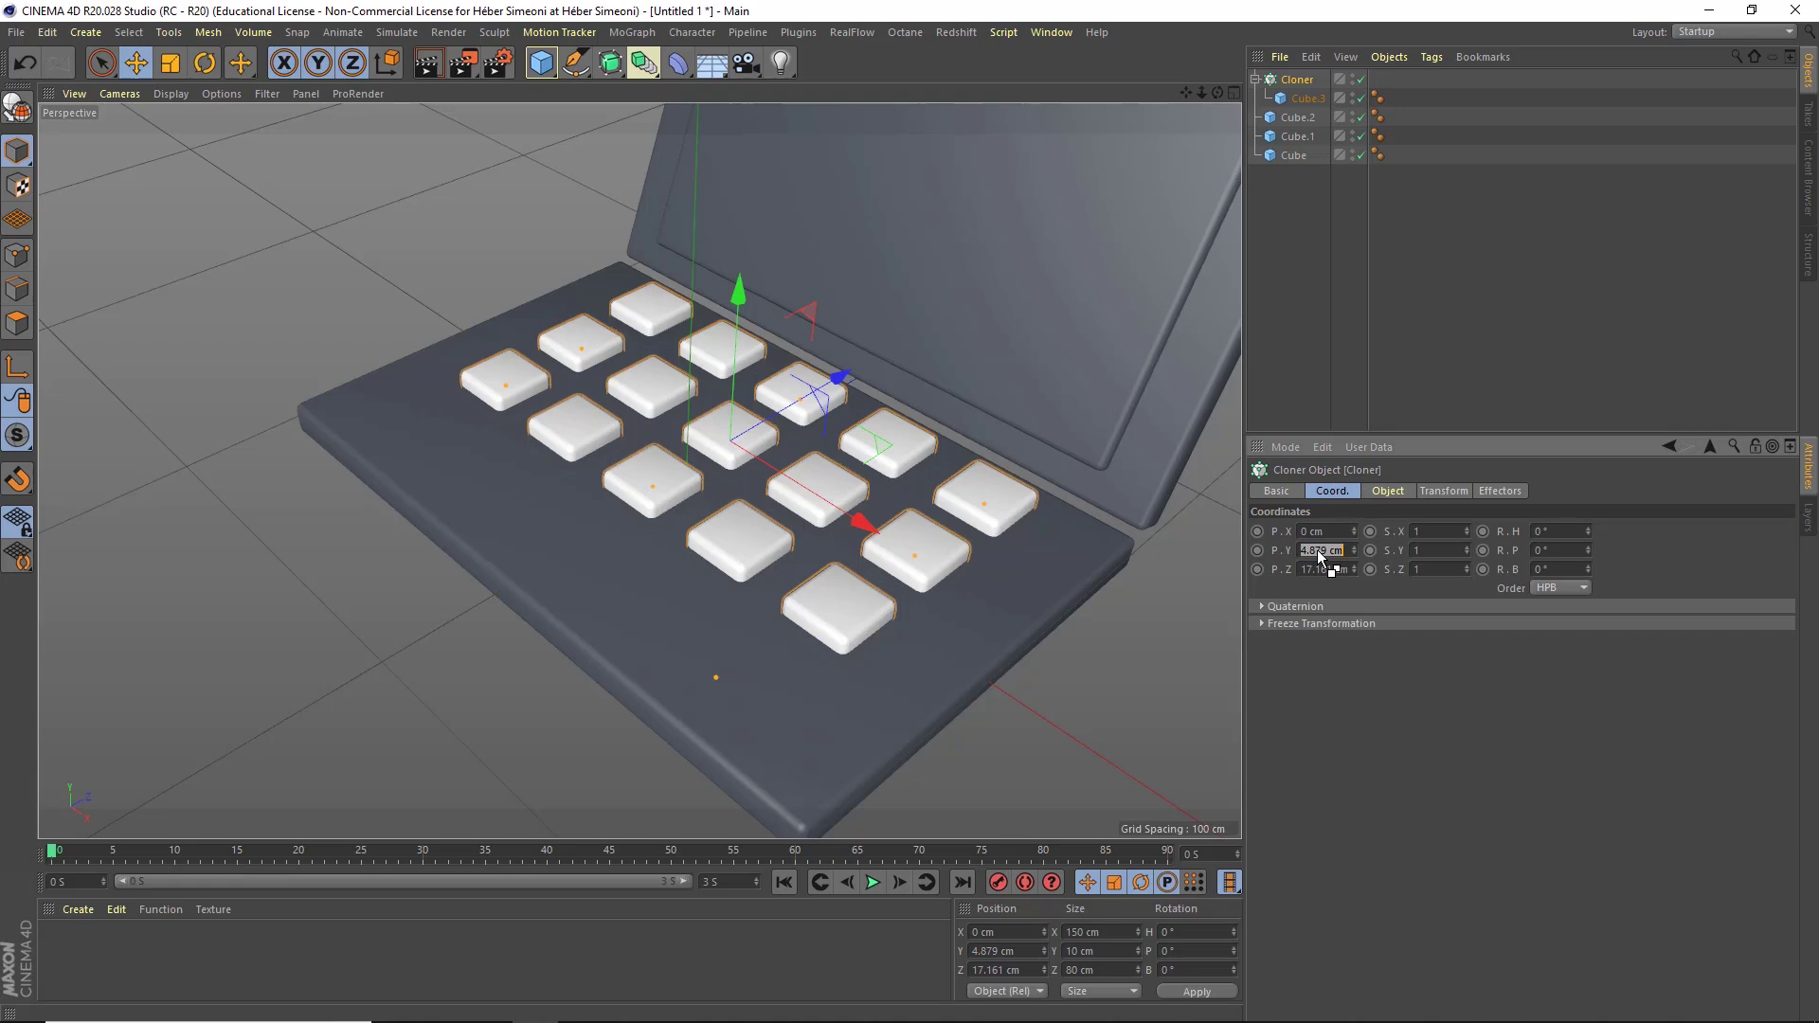
type("3")
key("Tab")
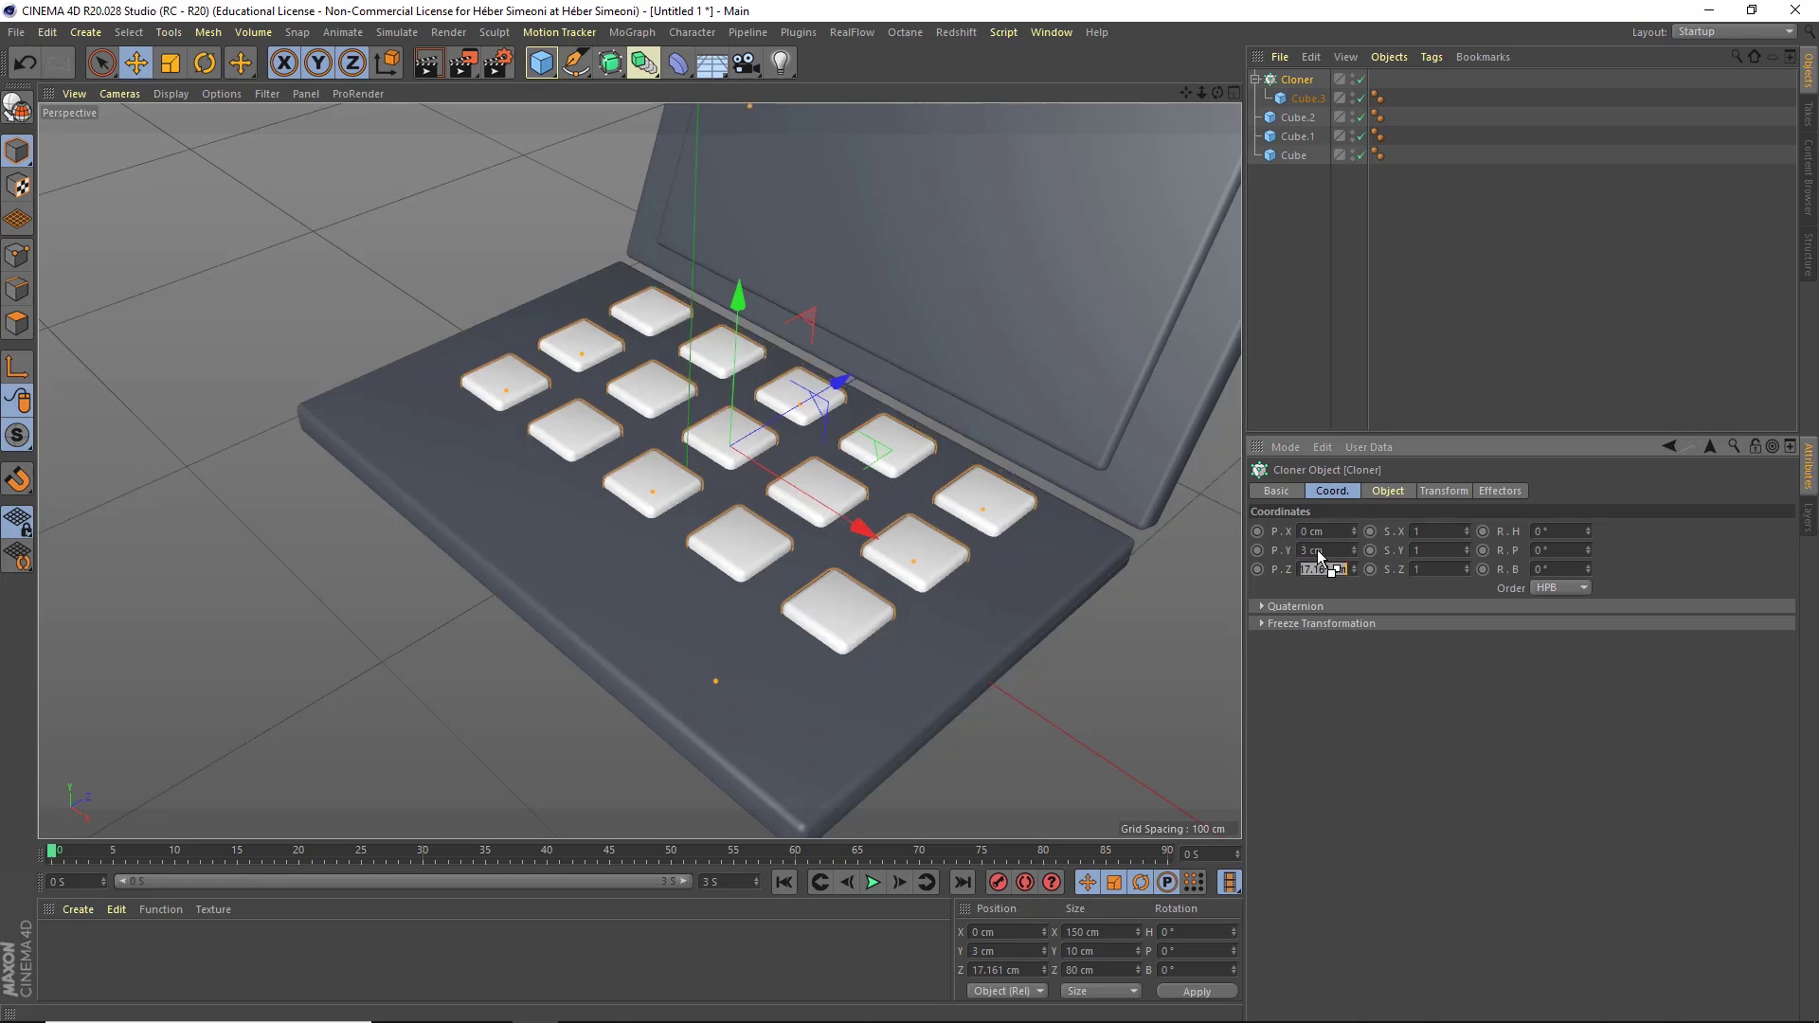
type("14")
key("Return")
left_click_drag(1002, 572, 808, 441, "alt")
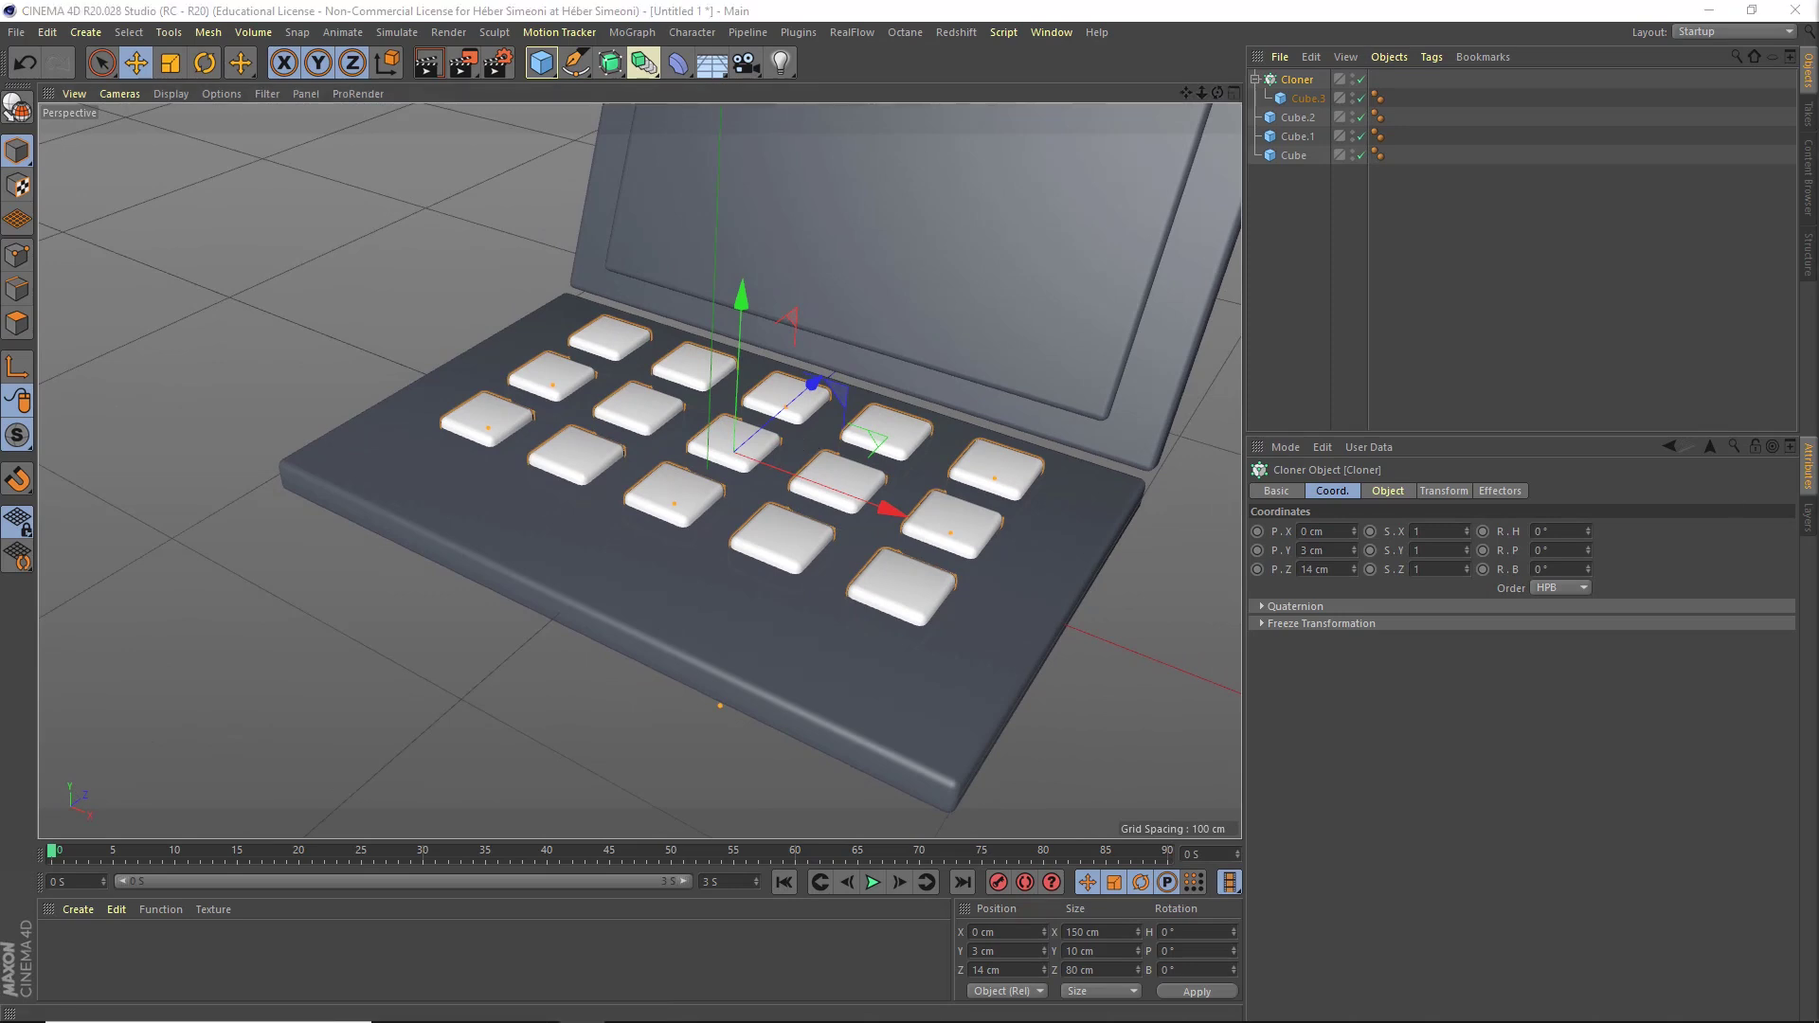
left_click(317, 291)
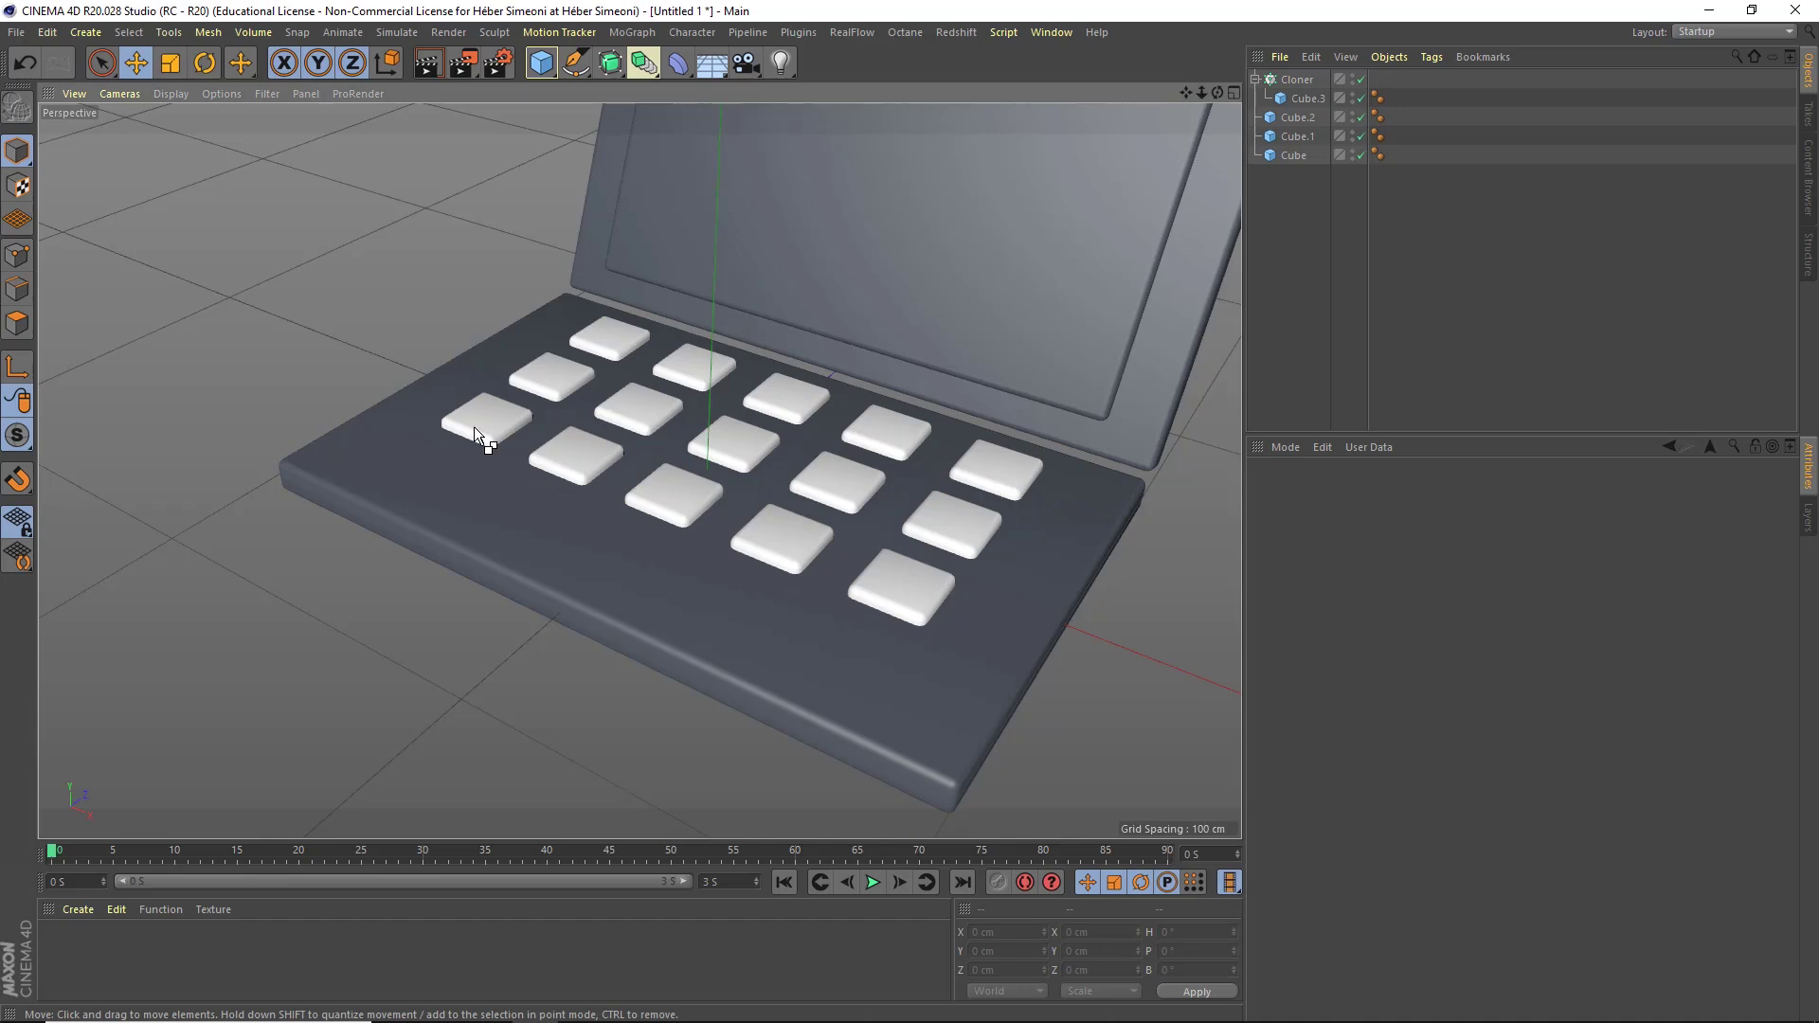
left_click_drag(796, 536, 735, 445, "alt")
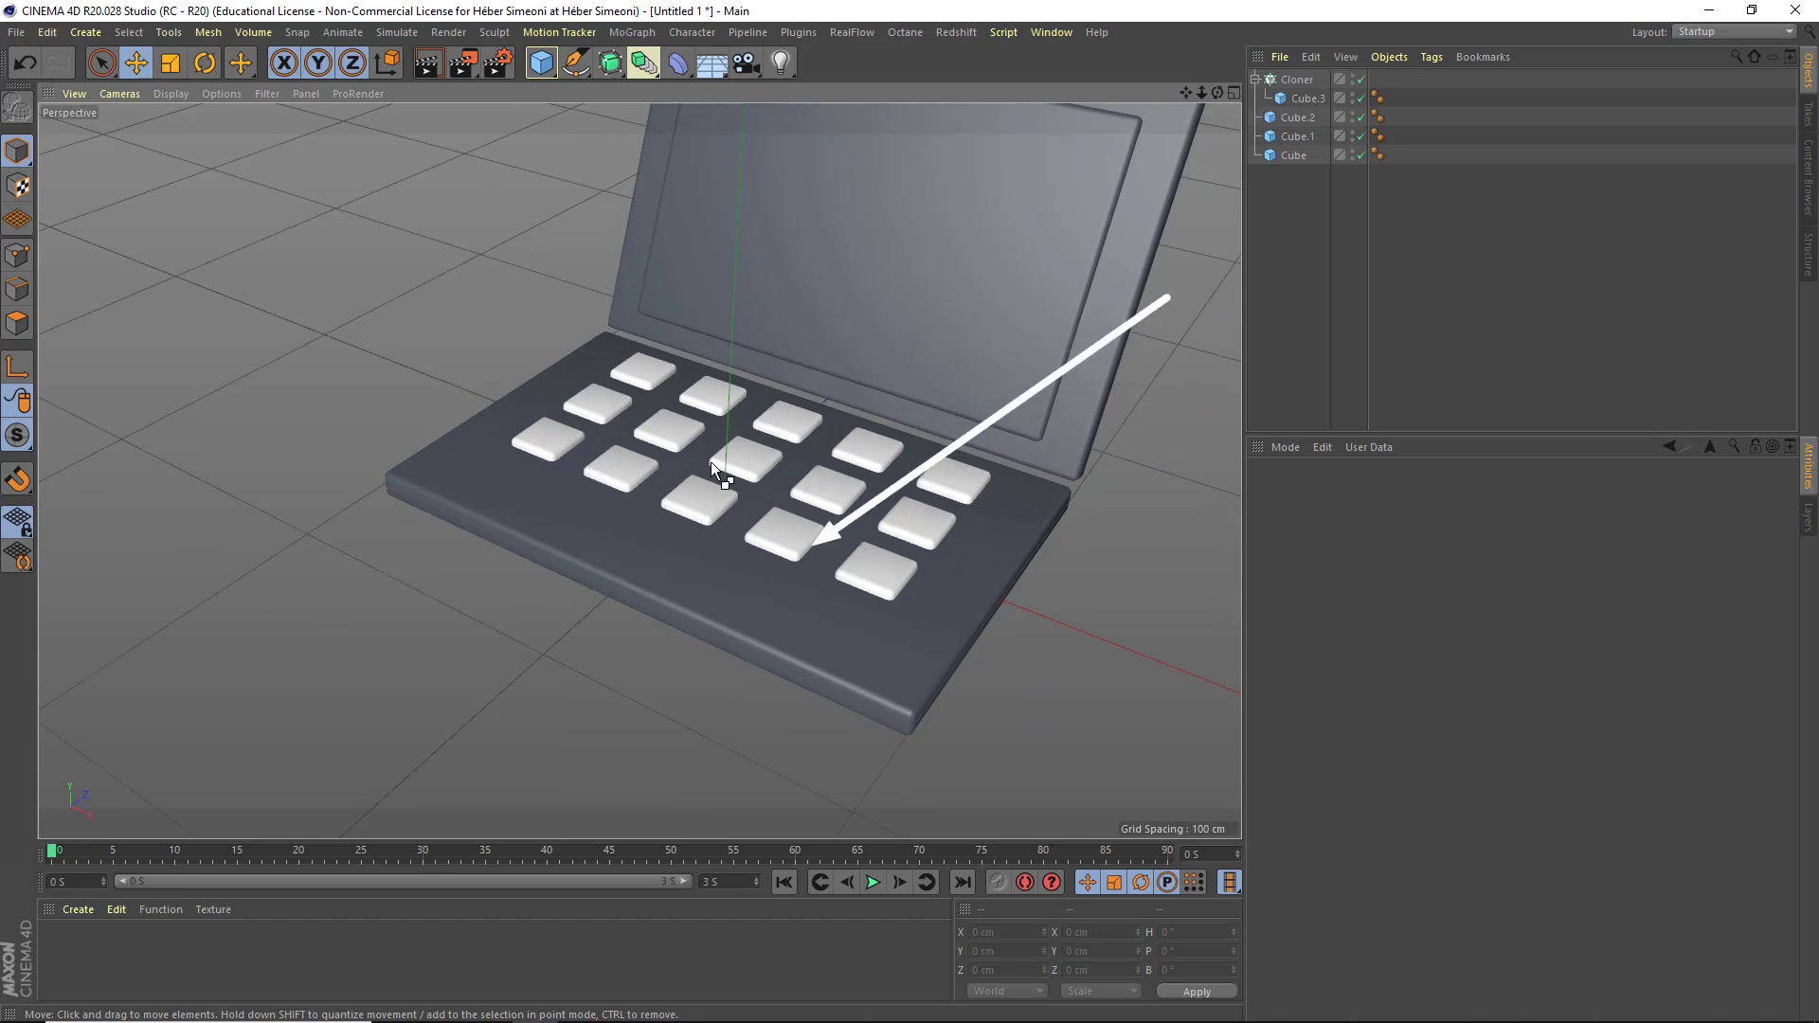
Copy the key cube out of the Cloner and set the copy's X size to 130 cm to form a space bar.
left_click(1305, 98)
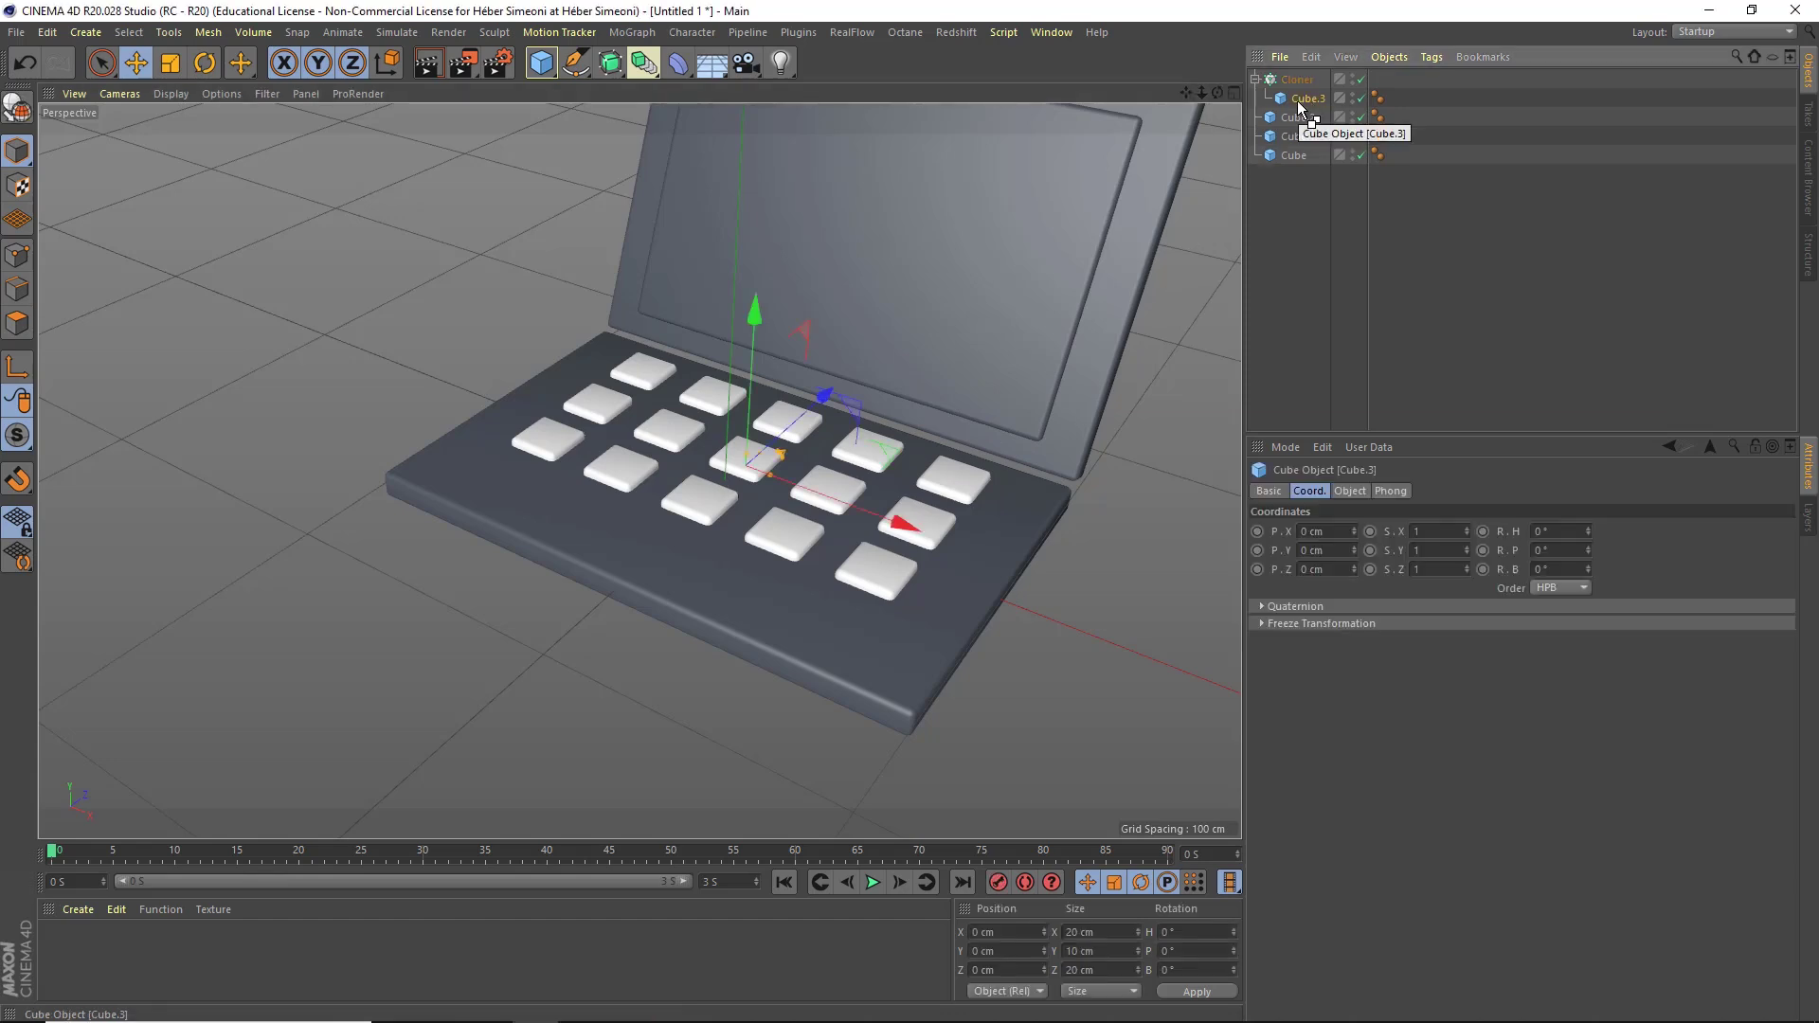
key("ctrl+c")
key("ctrl+v")
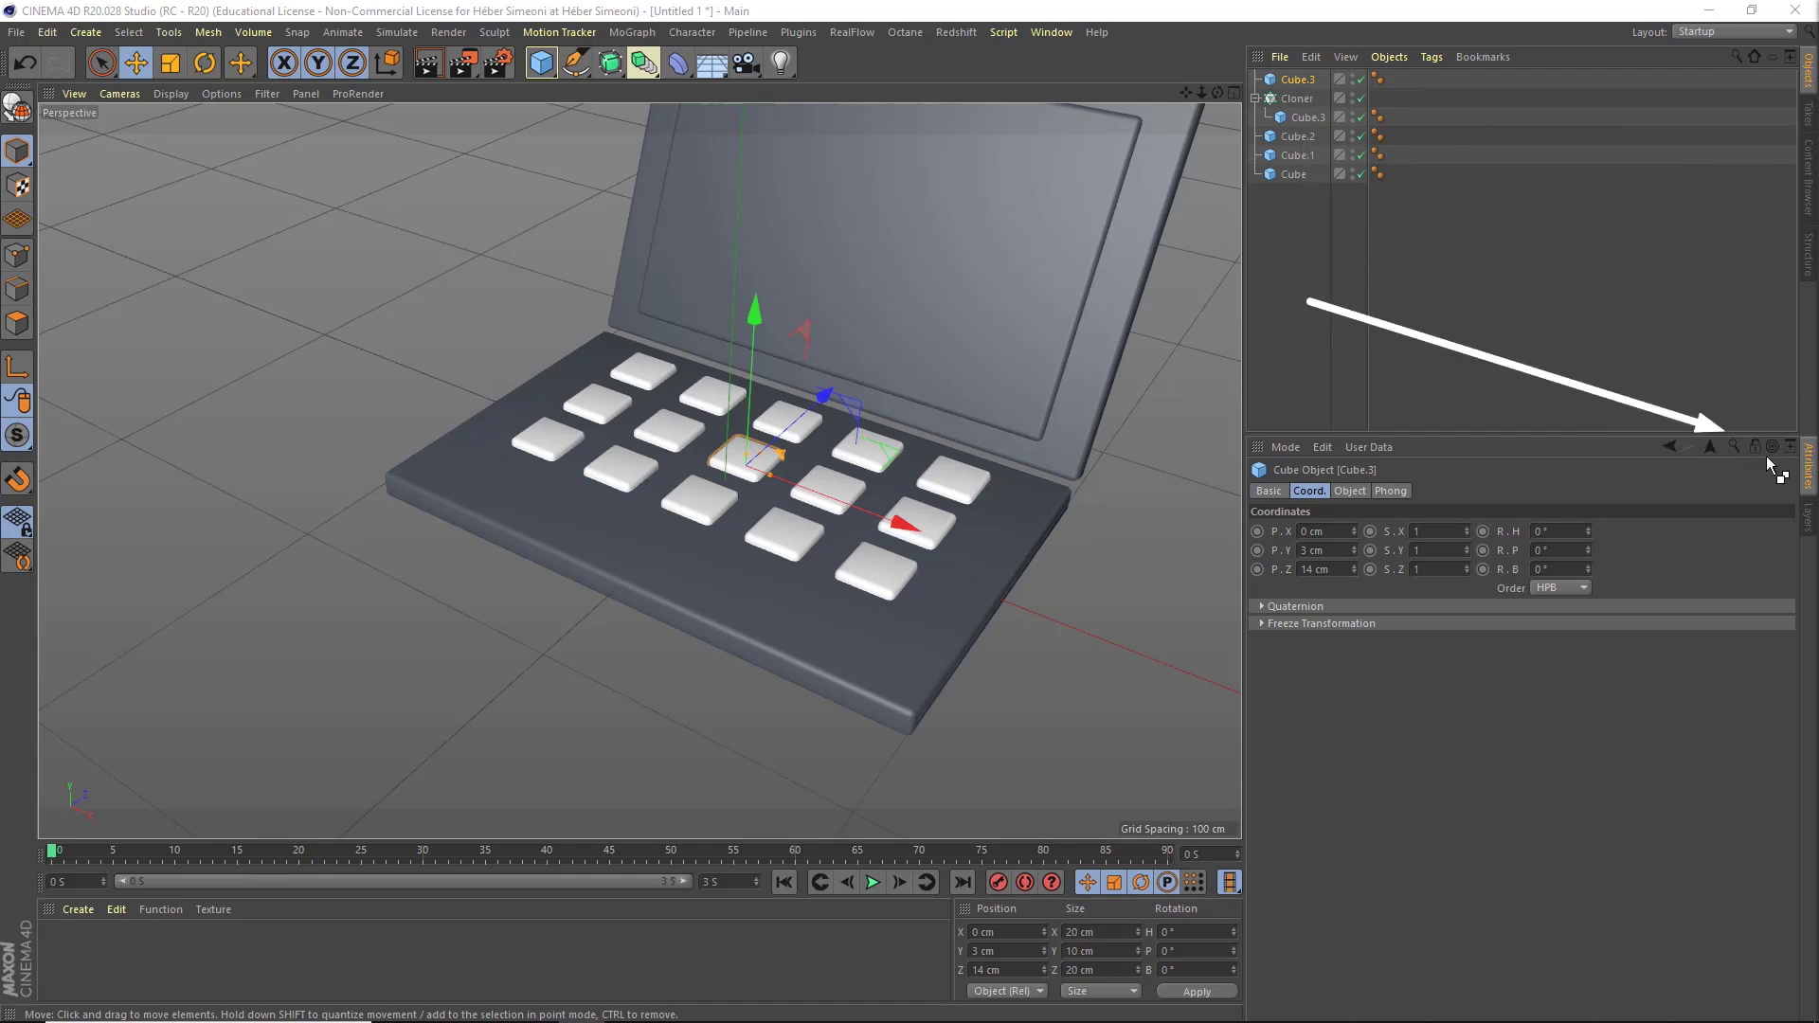
left_click(1348, 491)
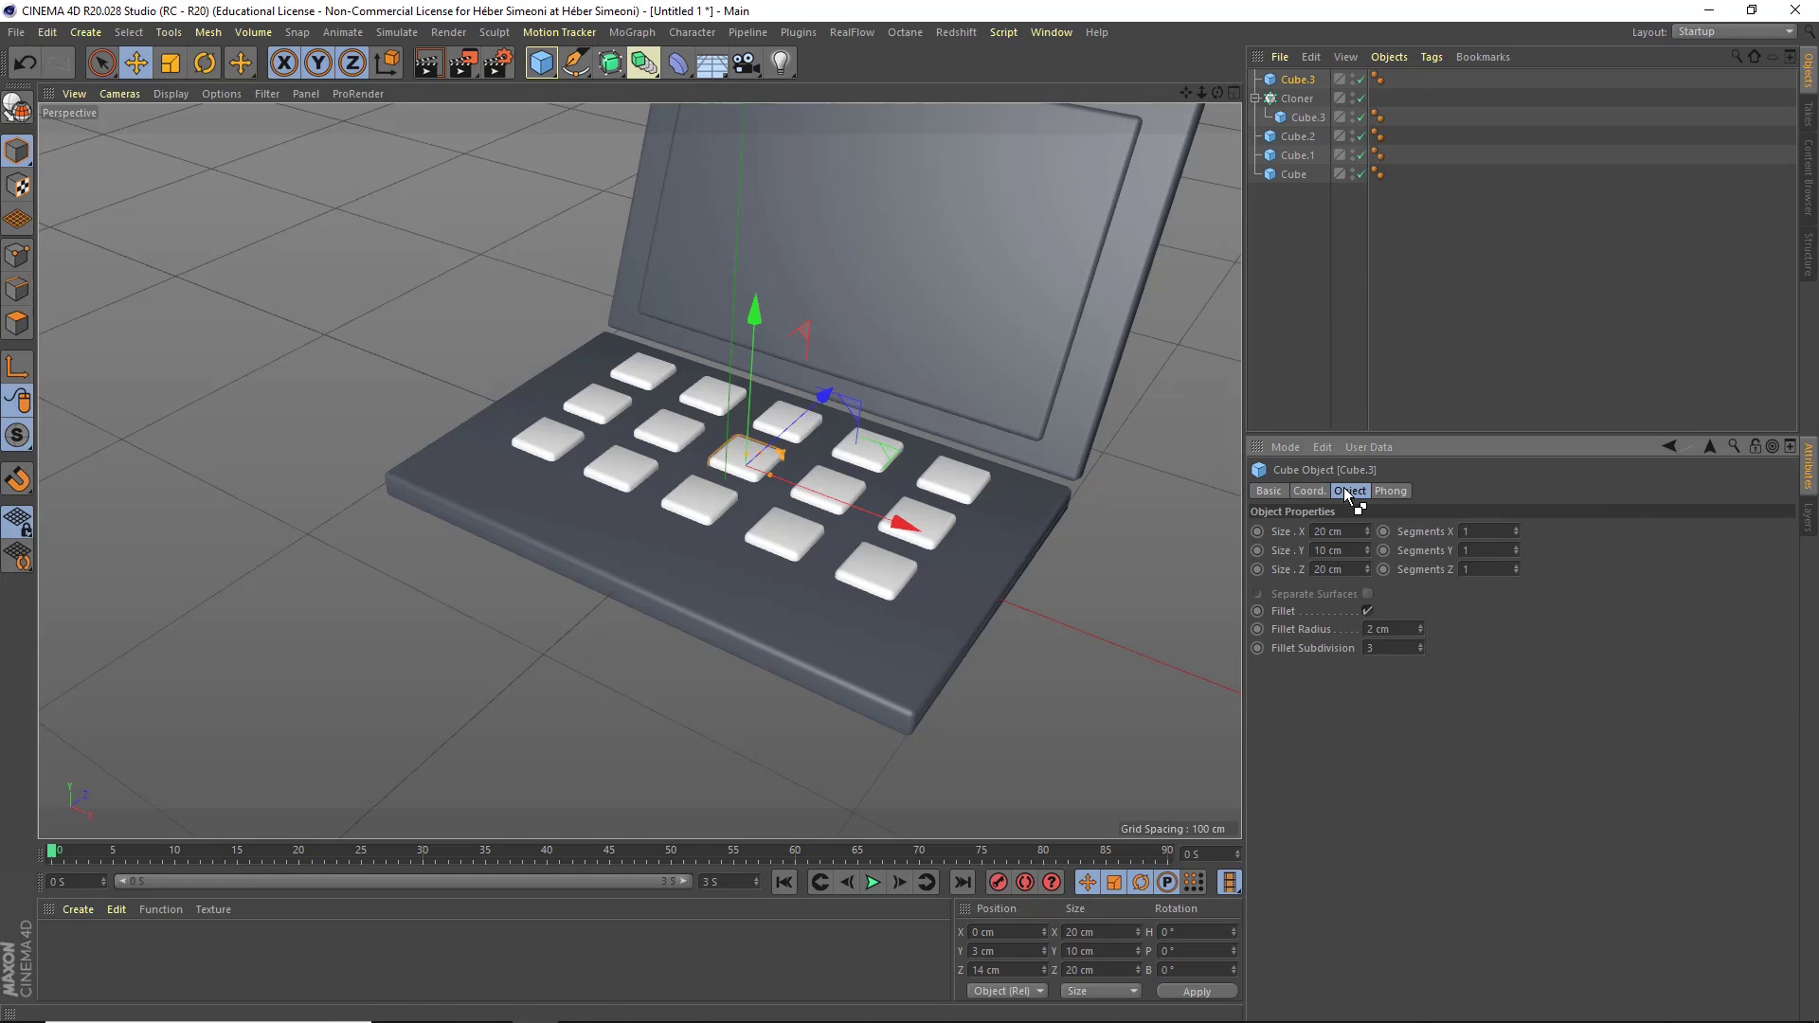
left_click(1360, 531)
type("130")
key("Return")
Move the space bar in front of the key rows, set its Z position to -45 cm, and deselect it.
left_click_drag(776, 492, 716, 506, "alt")
key("ctrl+z")
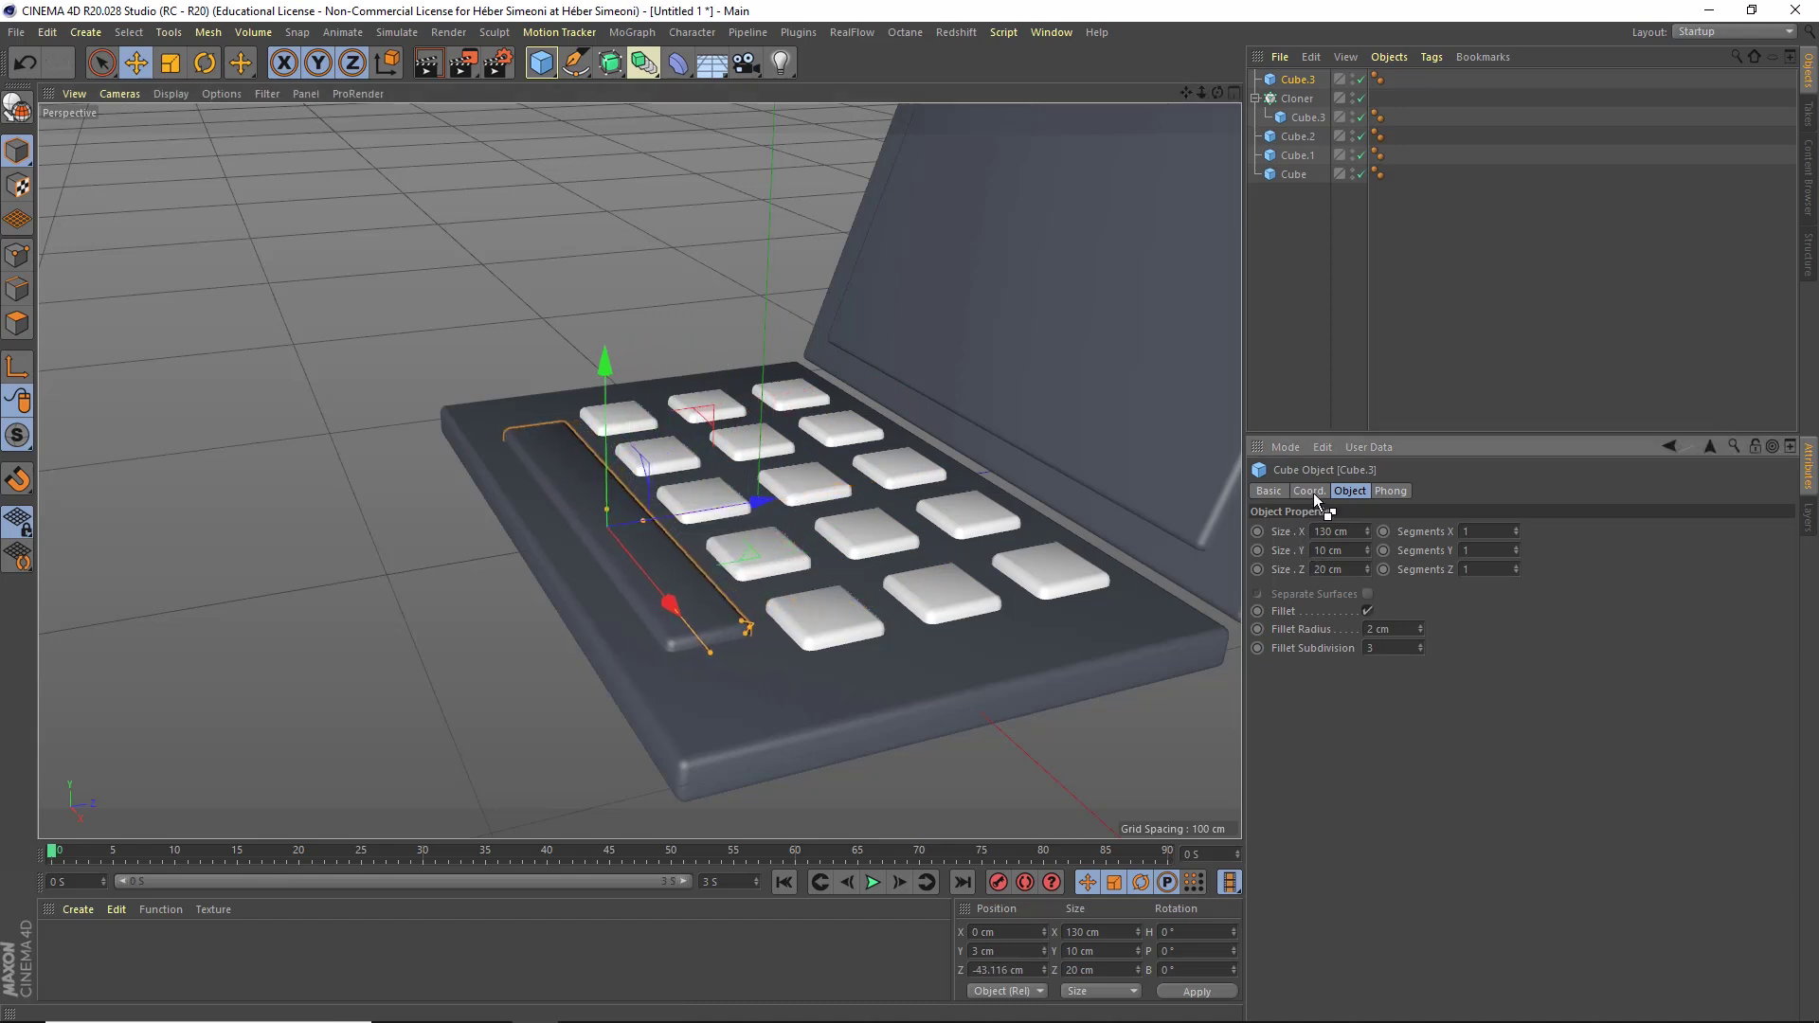
left_click(1309, 491)
left_click(1320, 568)
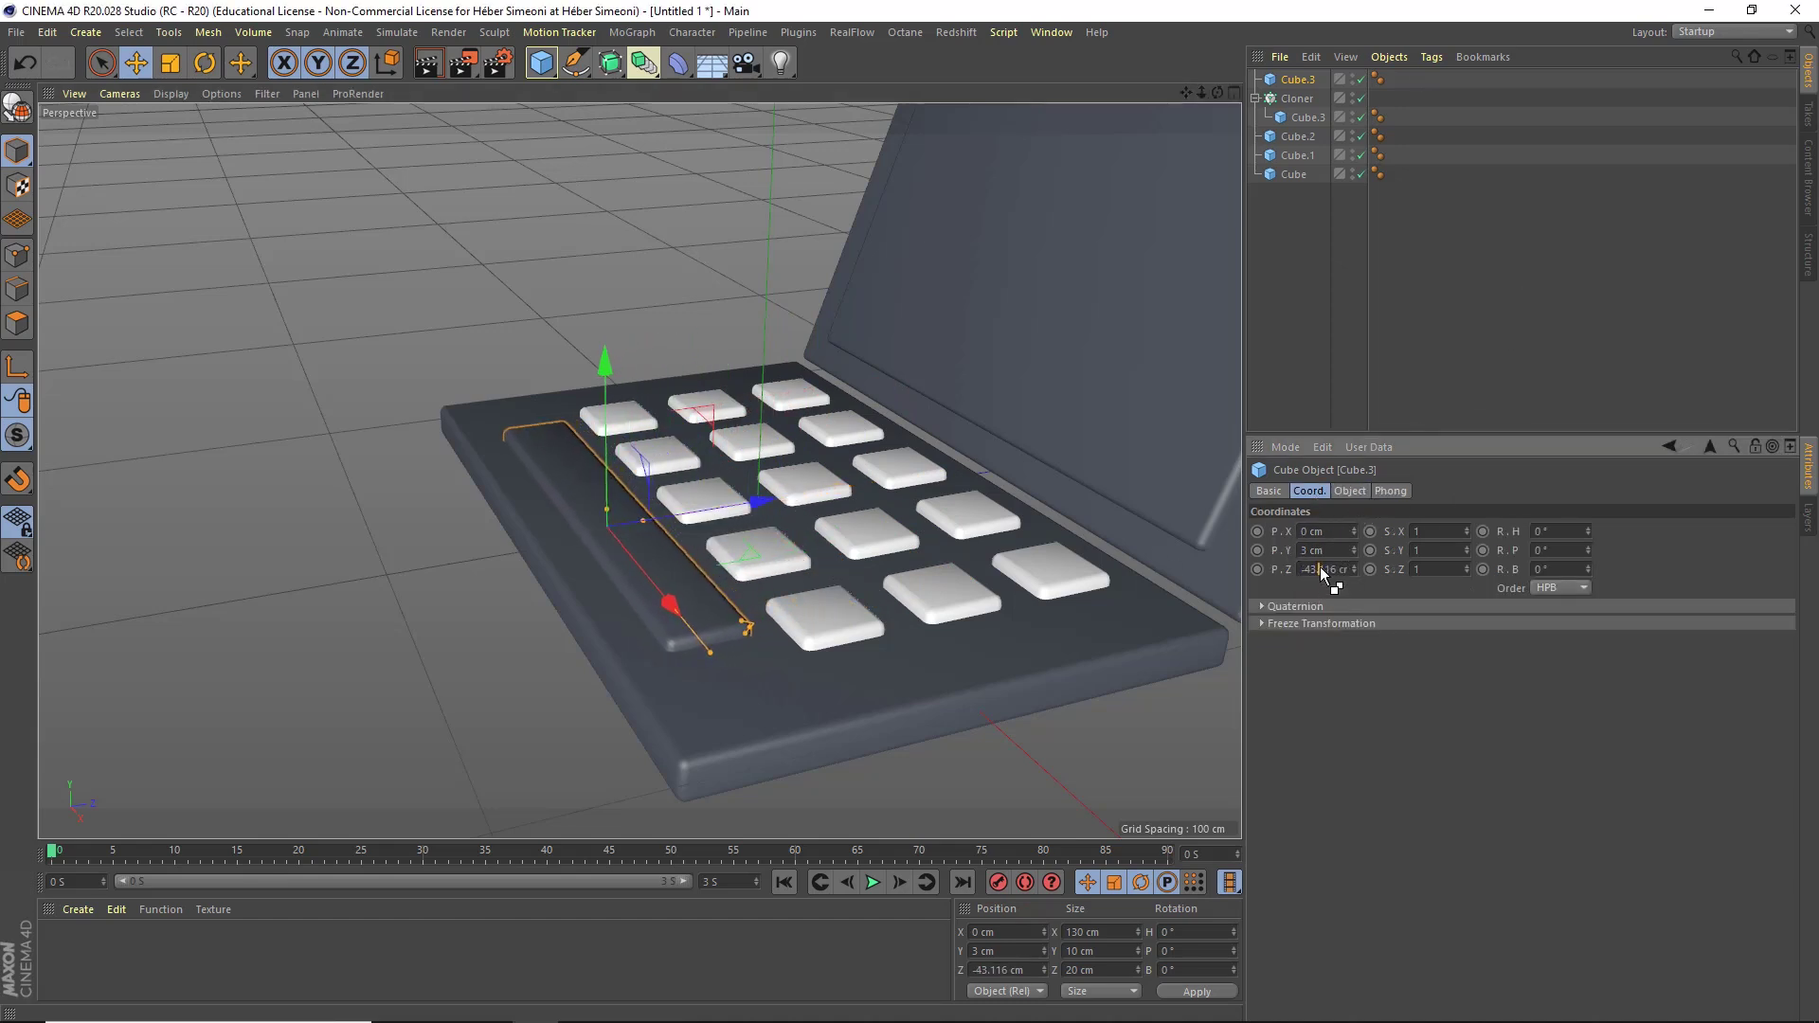
type("-45")
key("Return")
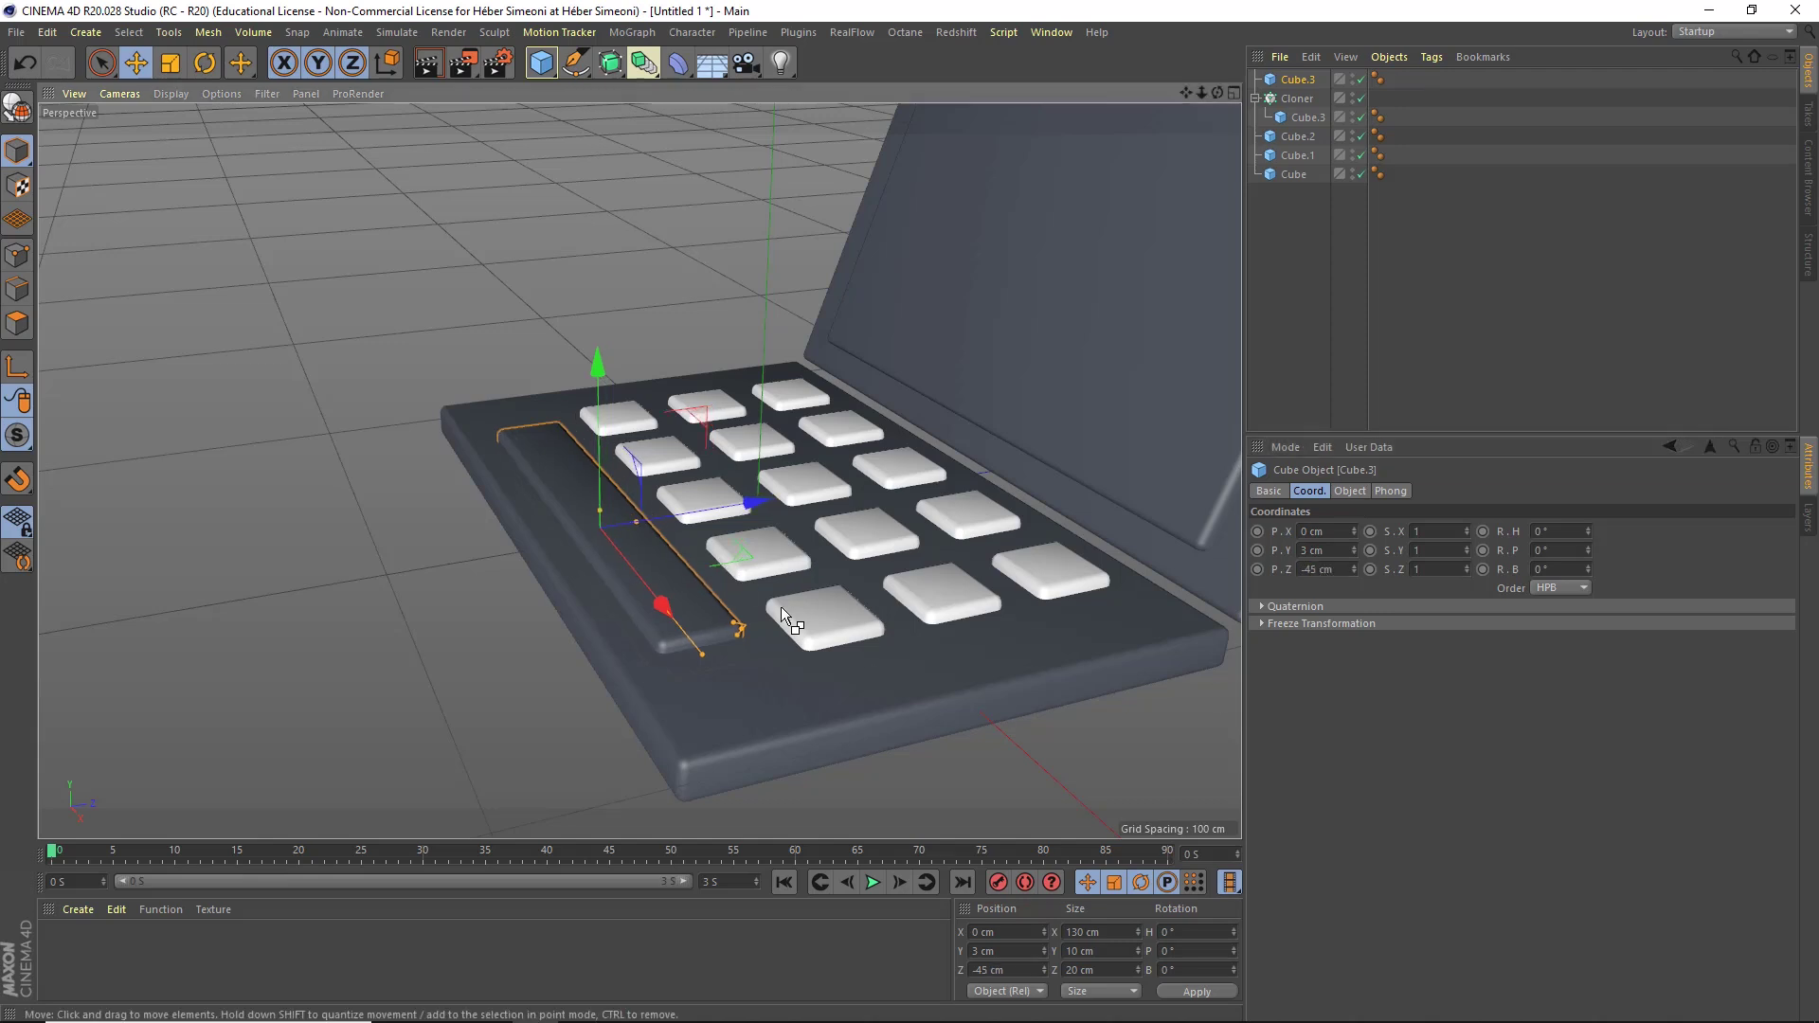
left_click_drag(781, 606, 695, 480, "alt")
left_click(394, 498)
left_click_drag(601, 555, 736, 489, "alt")
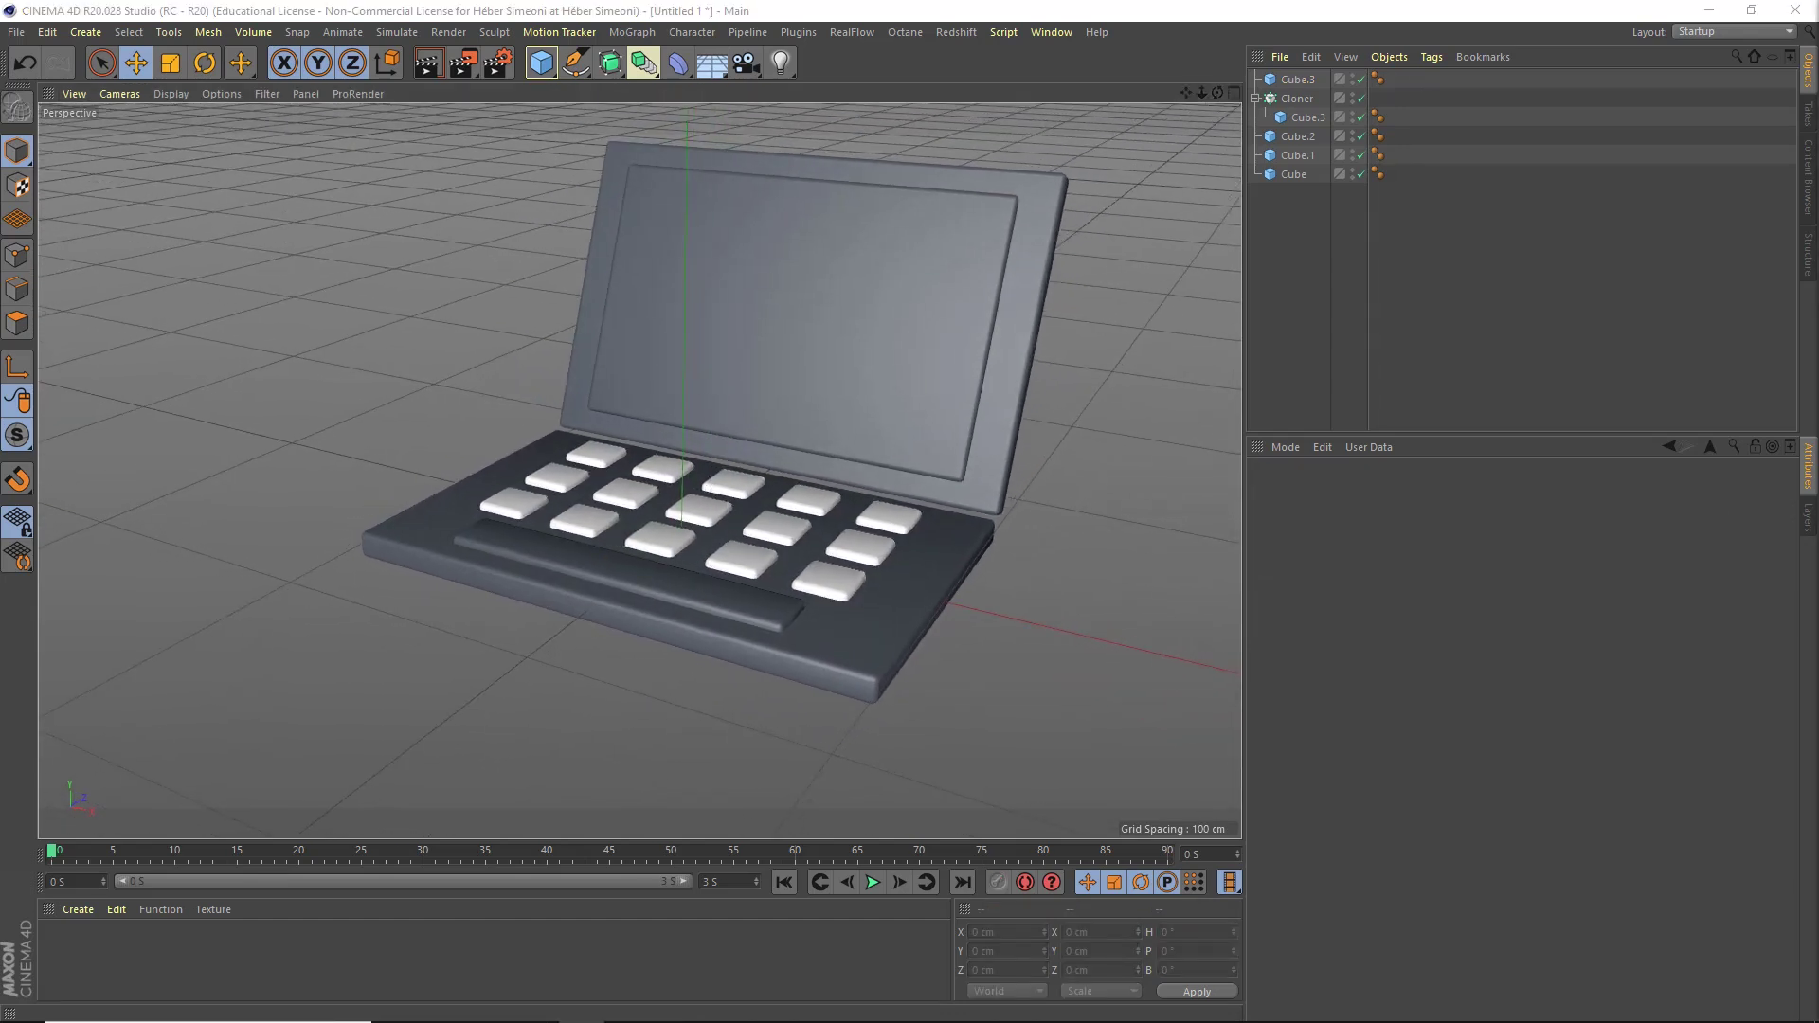
Add a Cylinder primitive to the scene for the hinge between the base and lid.
left_click_drag(663, 446, 816, 388, "alt")
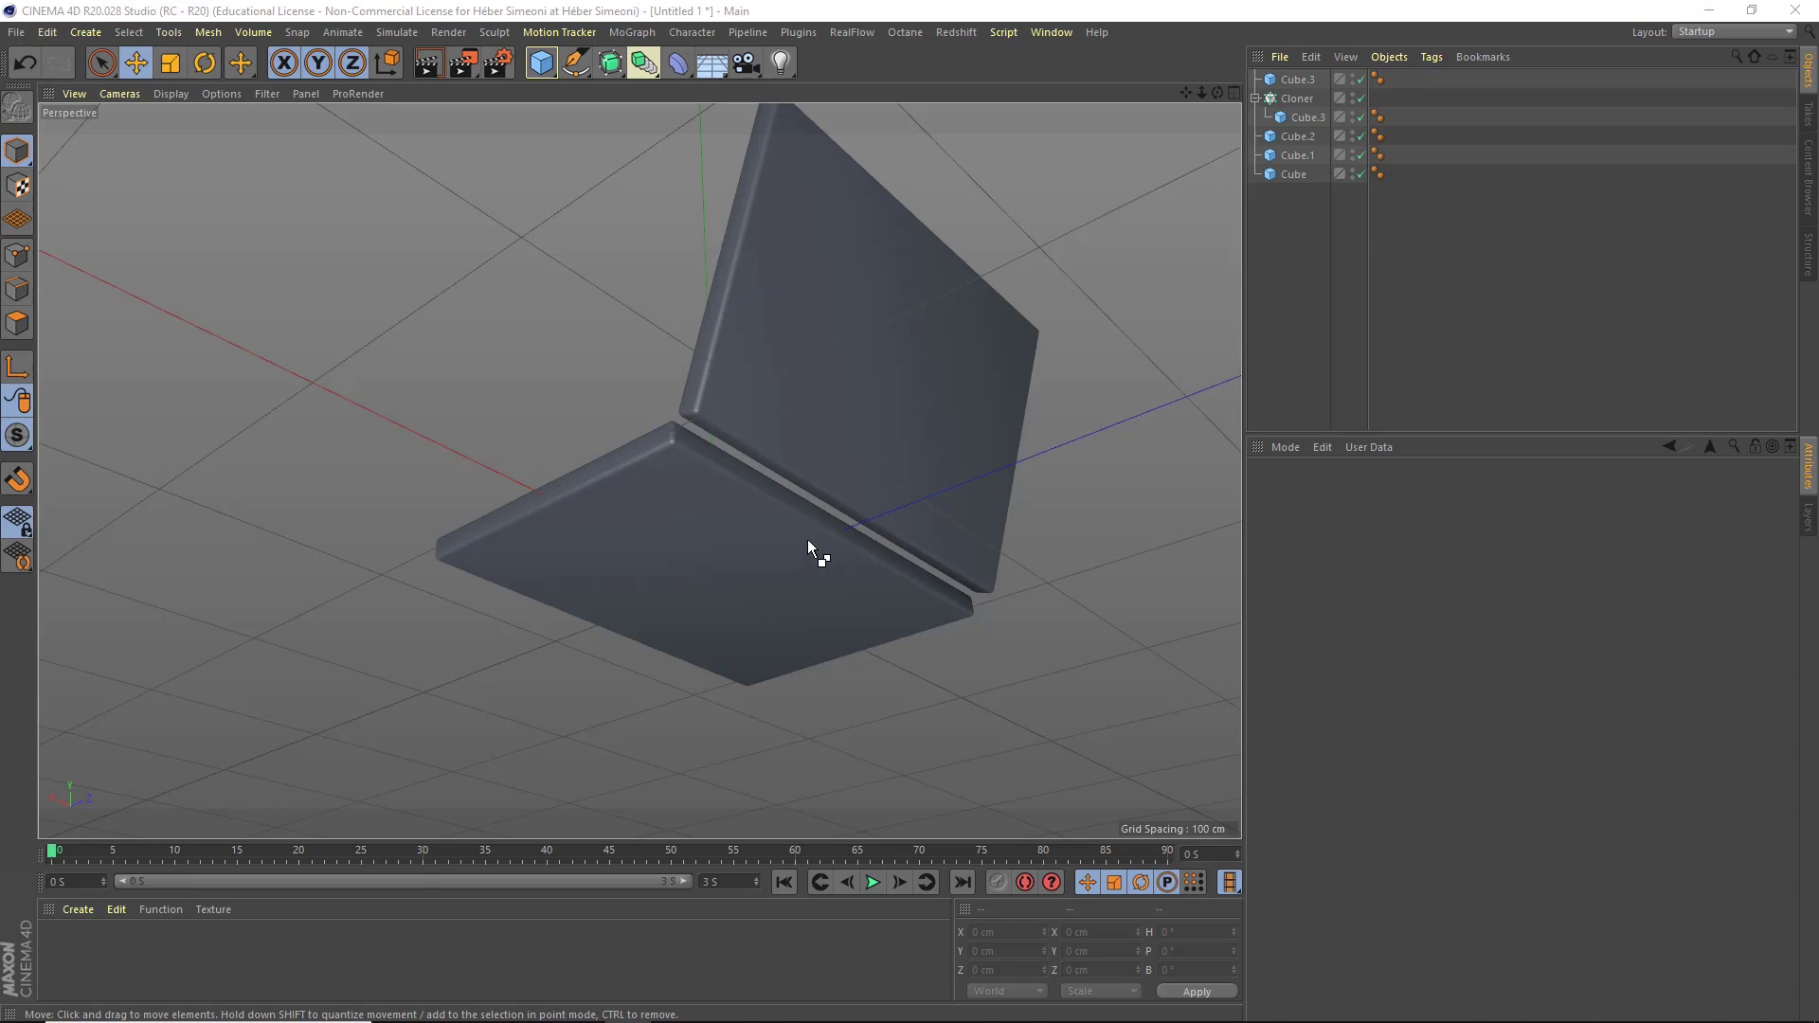
left_click(542, 67)
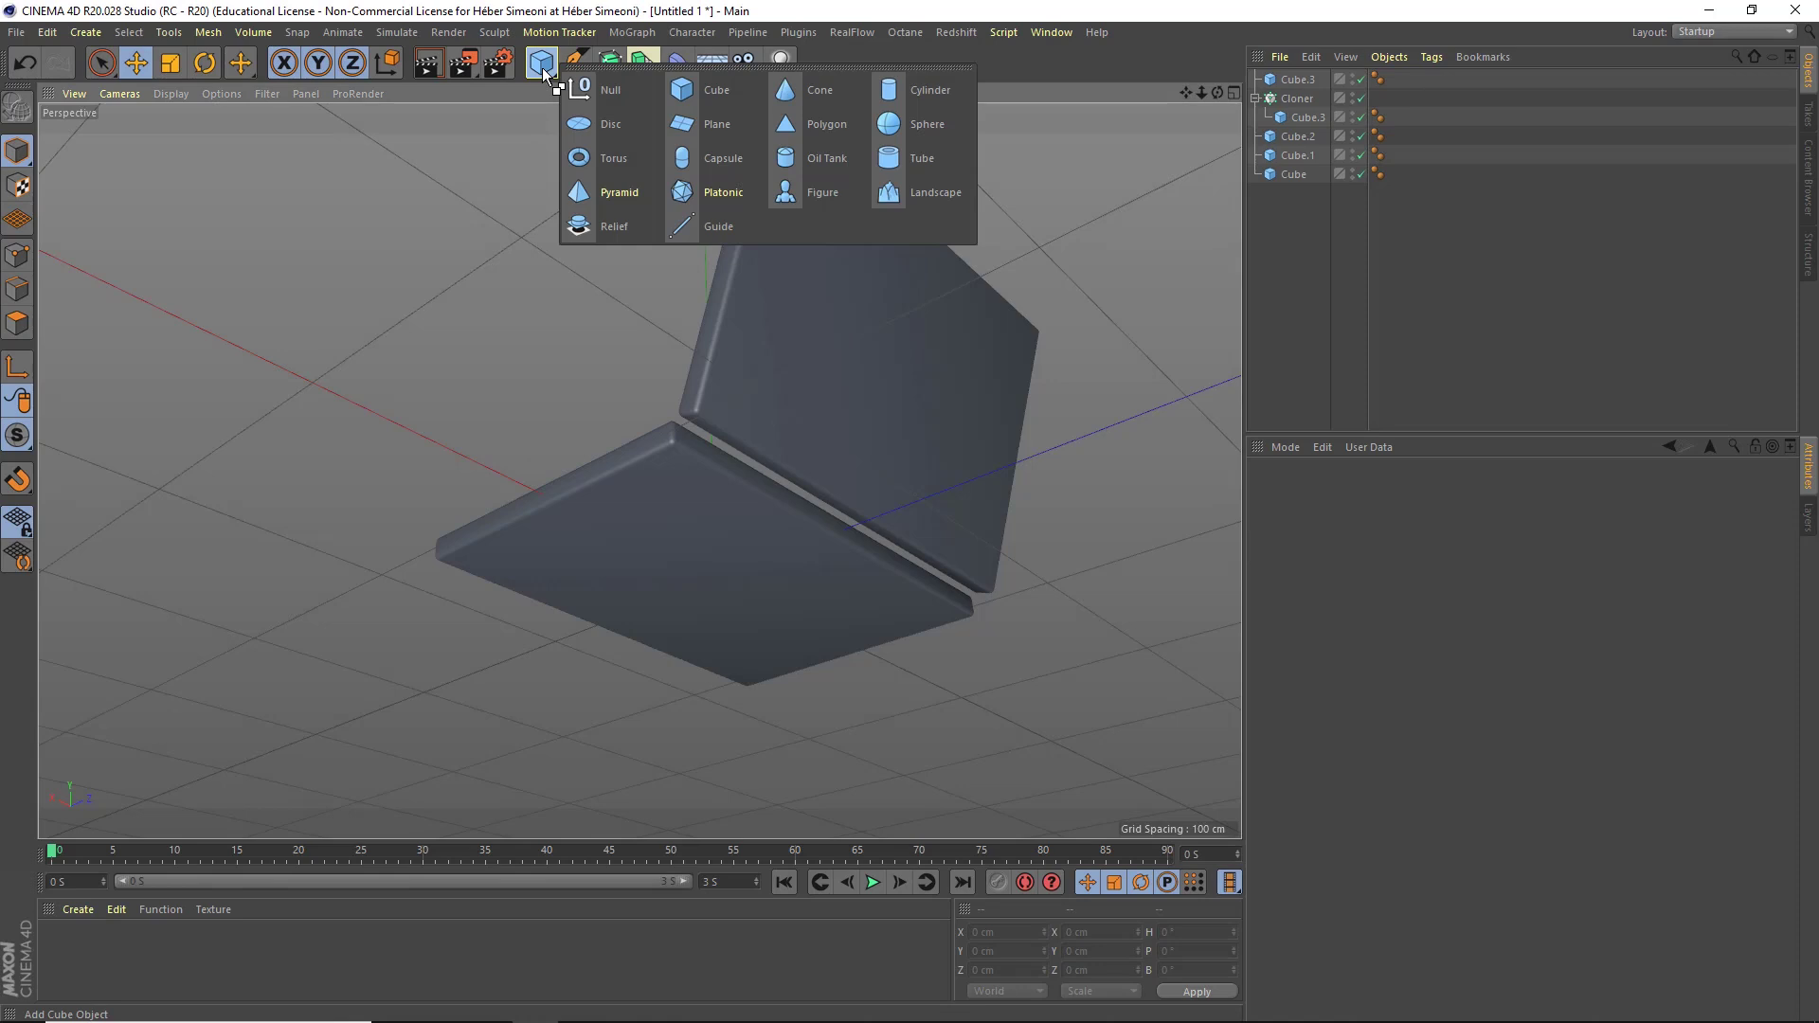
left_click(935, 89)
left_click_drag(906, 502, 665, 435, "alt")
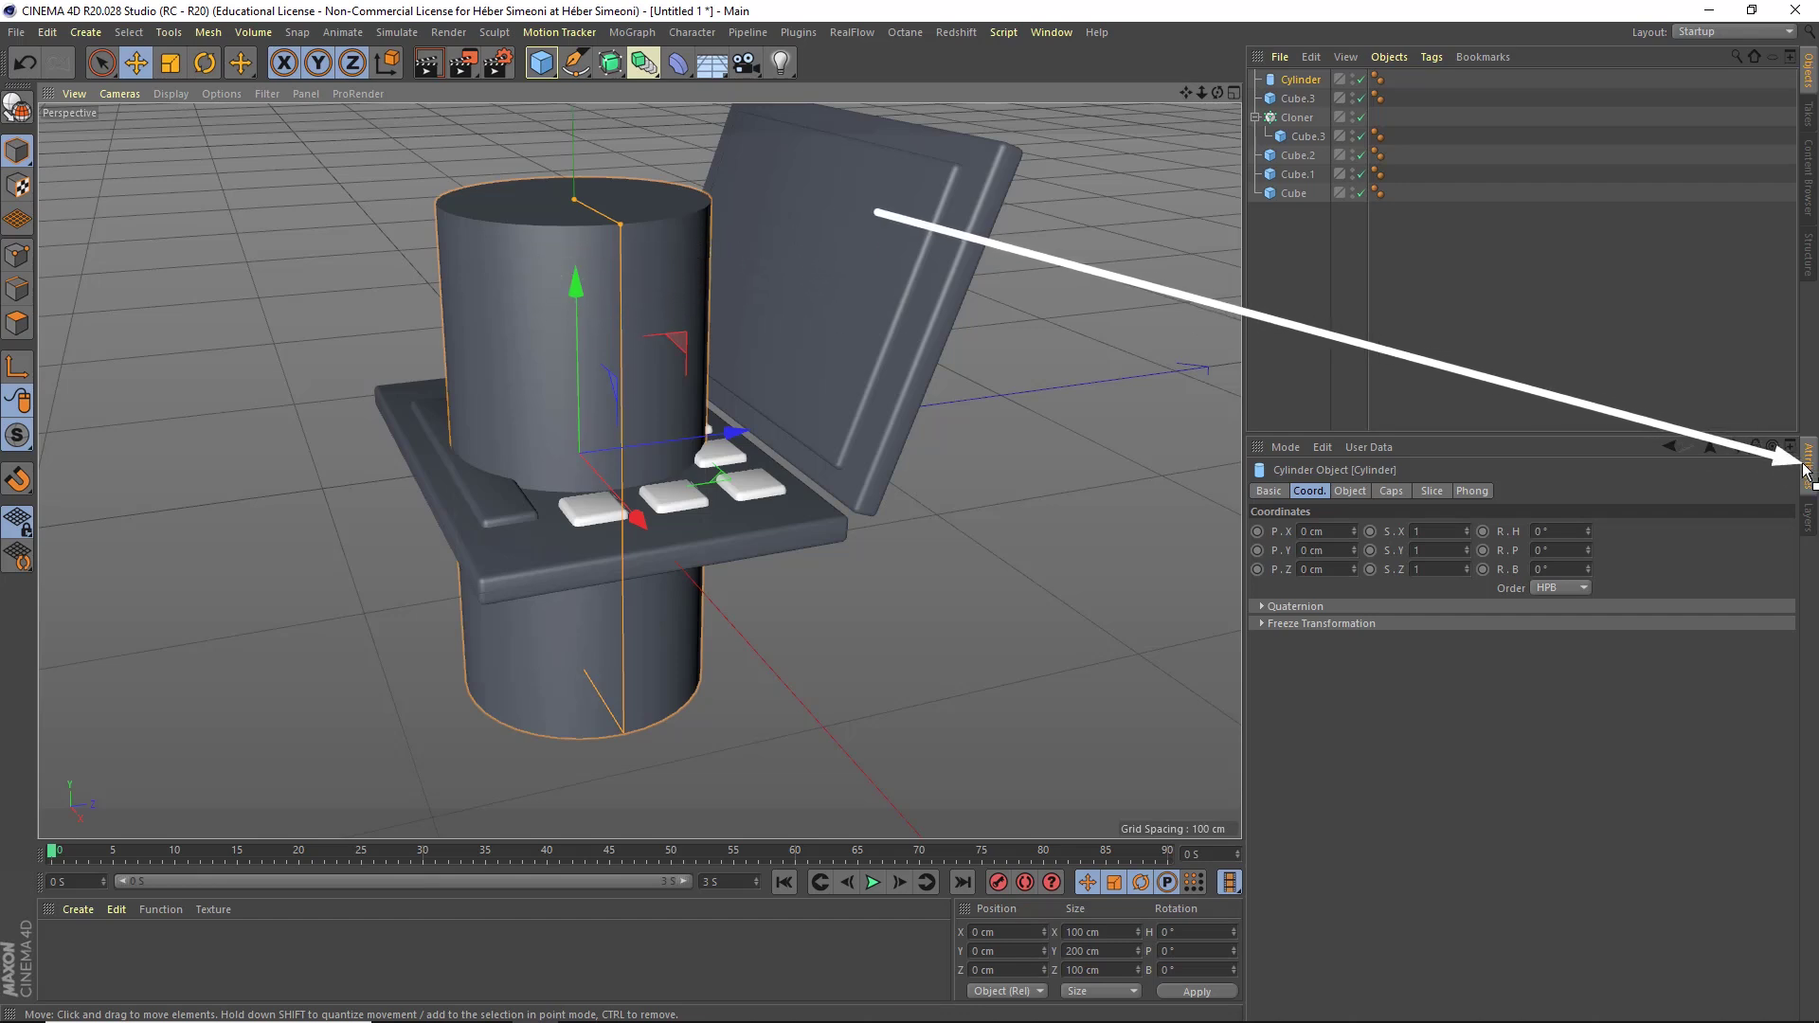
Set the cylinder's orientation to +X so that it lies along the laptop's width.
left_click(1349, 491)
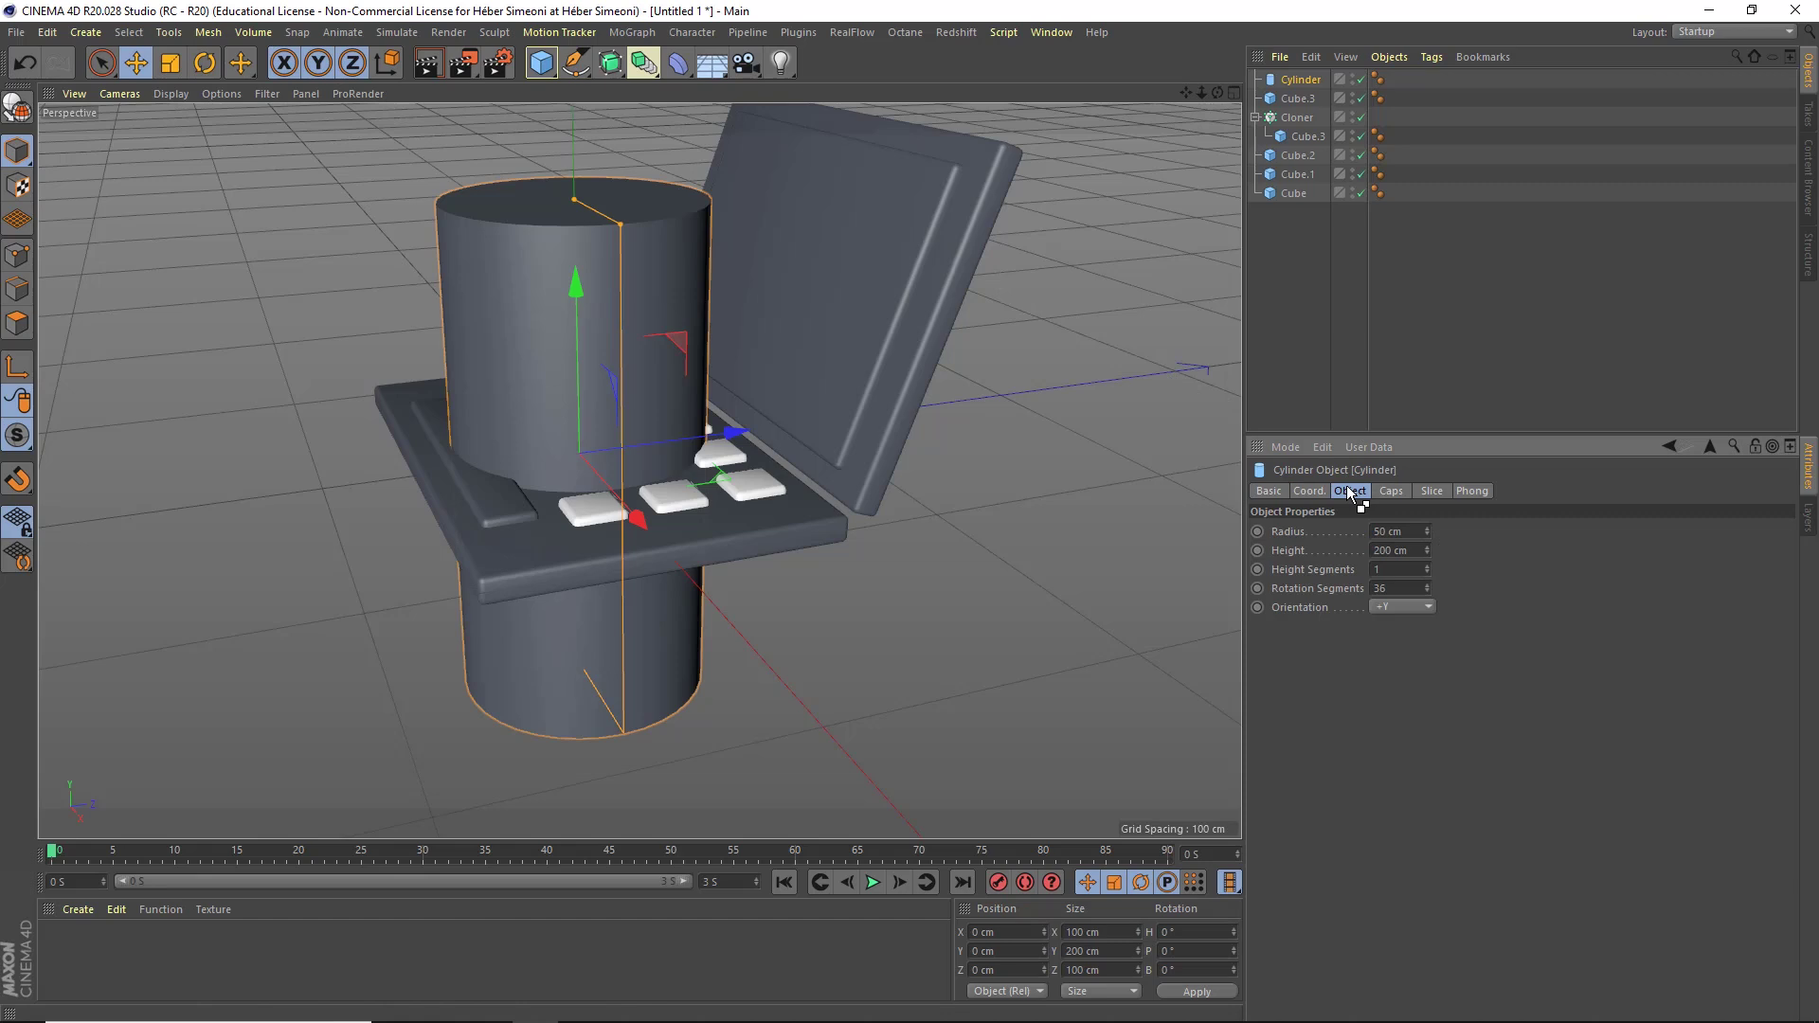
left_click(1383, 606)
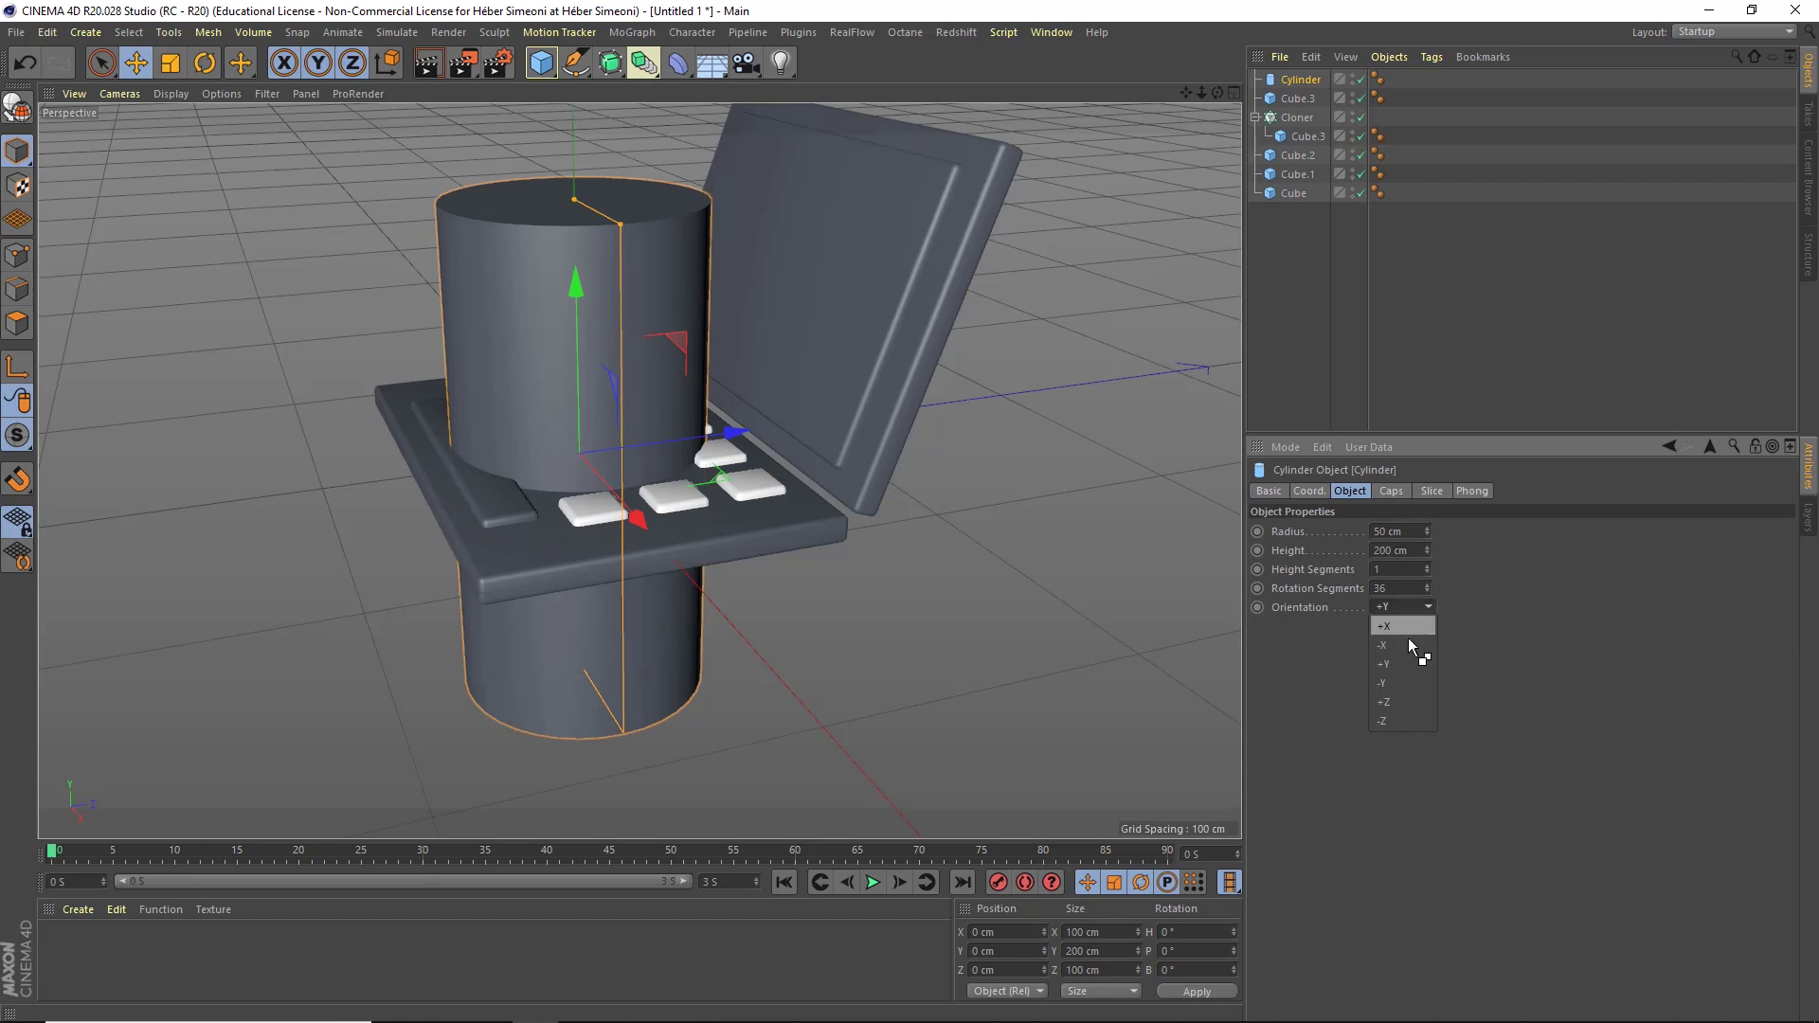
left_click(1398, 627)
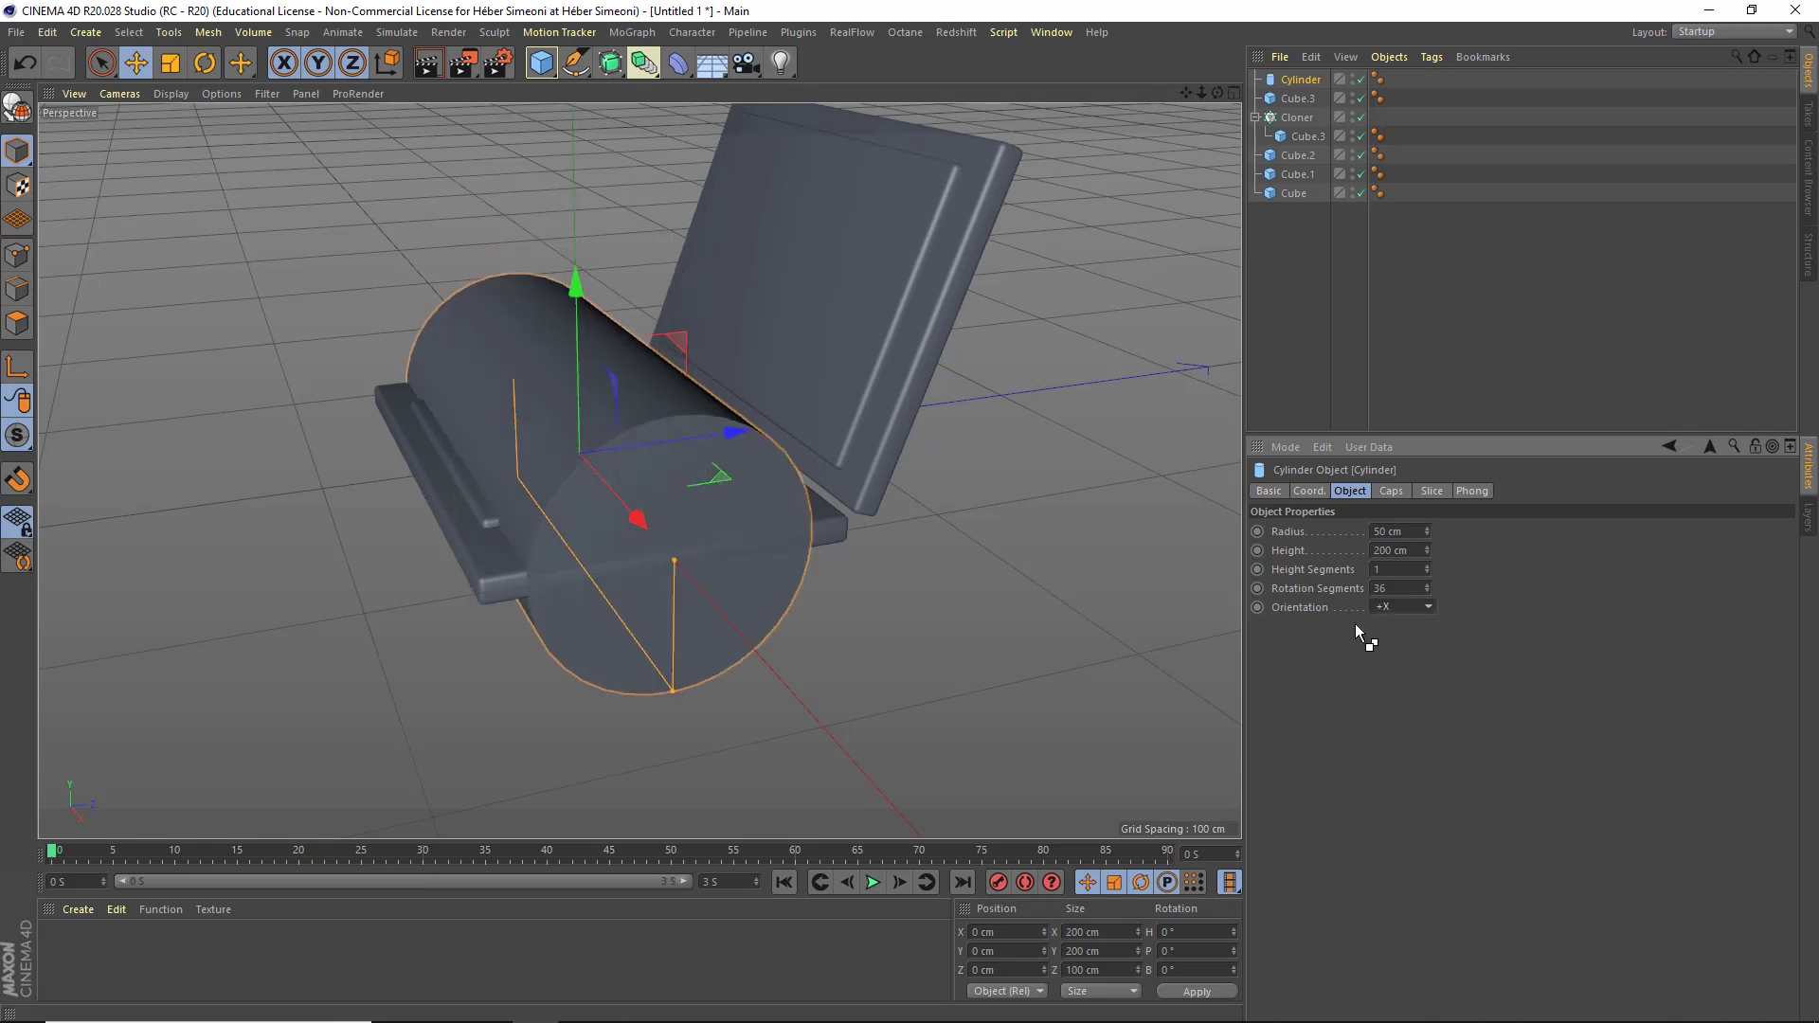
mouse_move(579, 484)
left_mouse_down("alt")
mouse_move(889, 445)
mouse_move(578, 458)
left_mouse_up("alt")
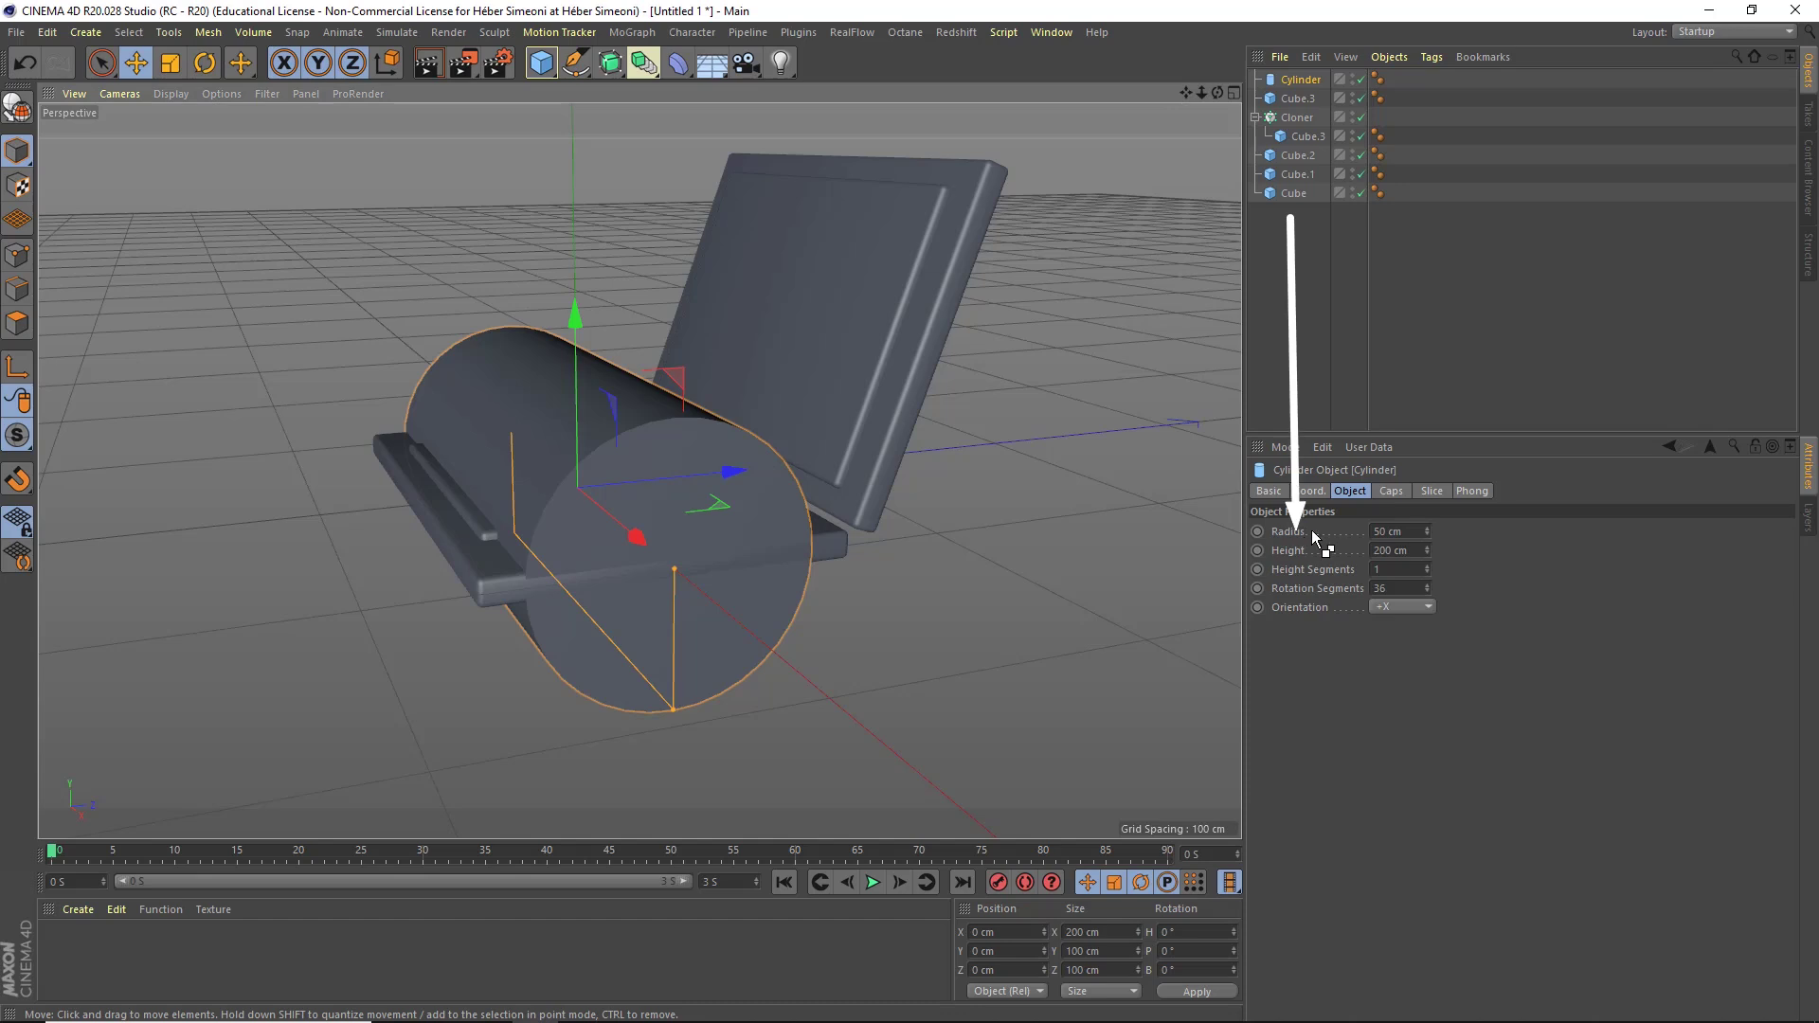
Set the hinge cylinder's radius to 6 cm and its height to 110 cm.
left_click_drag(1407, 530, 1287, 532)
type("6")
key("Return")
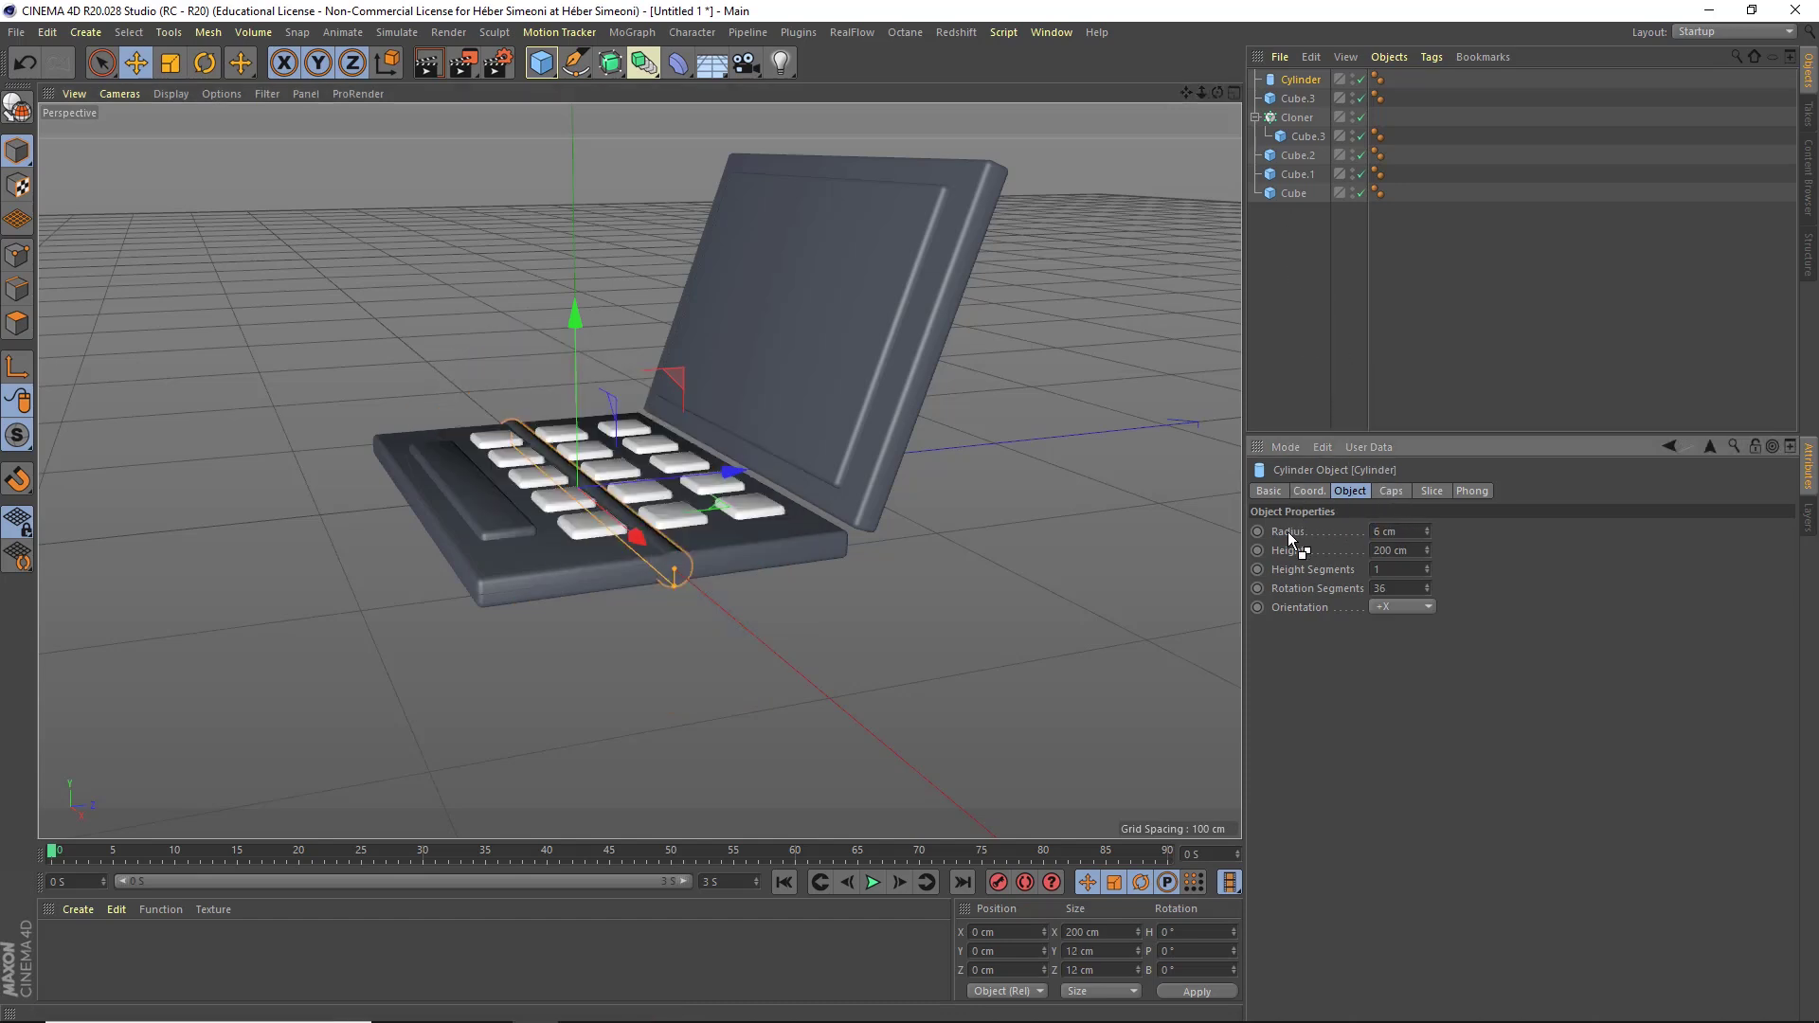
left_click_drag(796, 544, 638, 541, "alt")
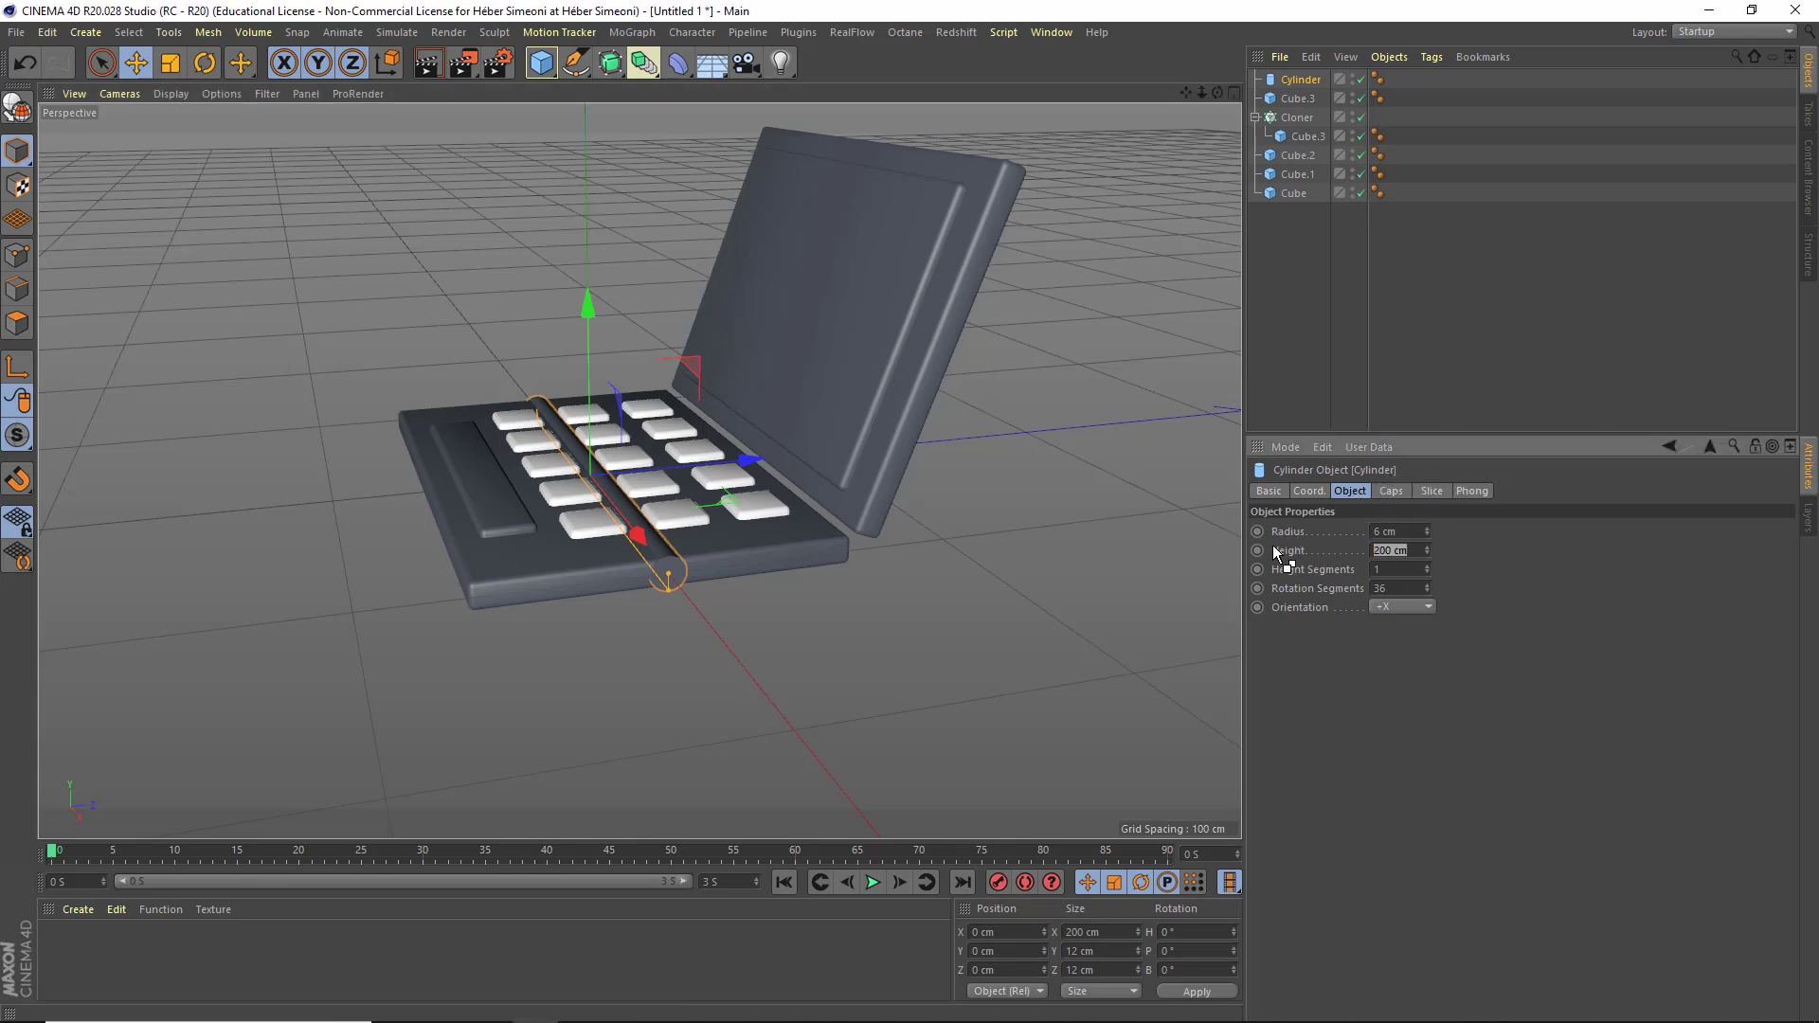
double_click(1390, 549)
type("110")
key("Return")
scroll(671, 483, "up", 4)
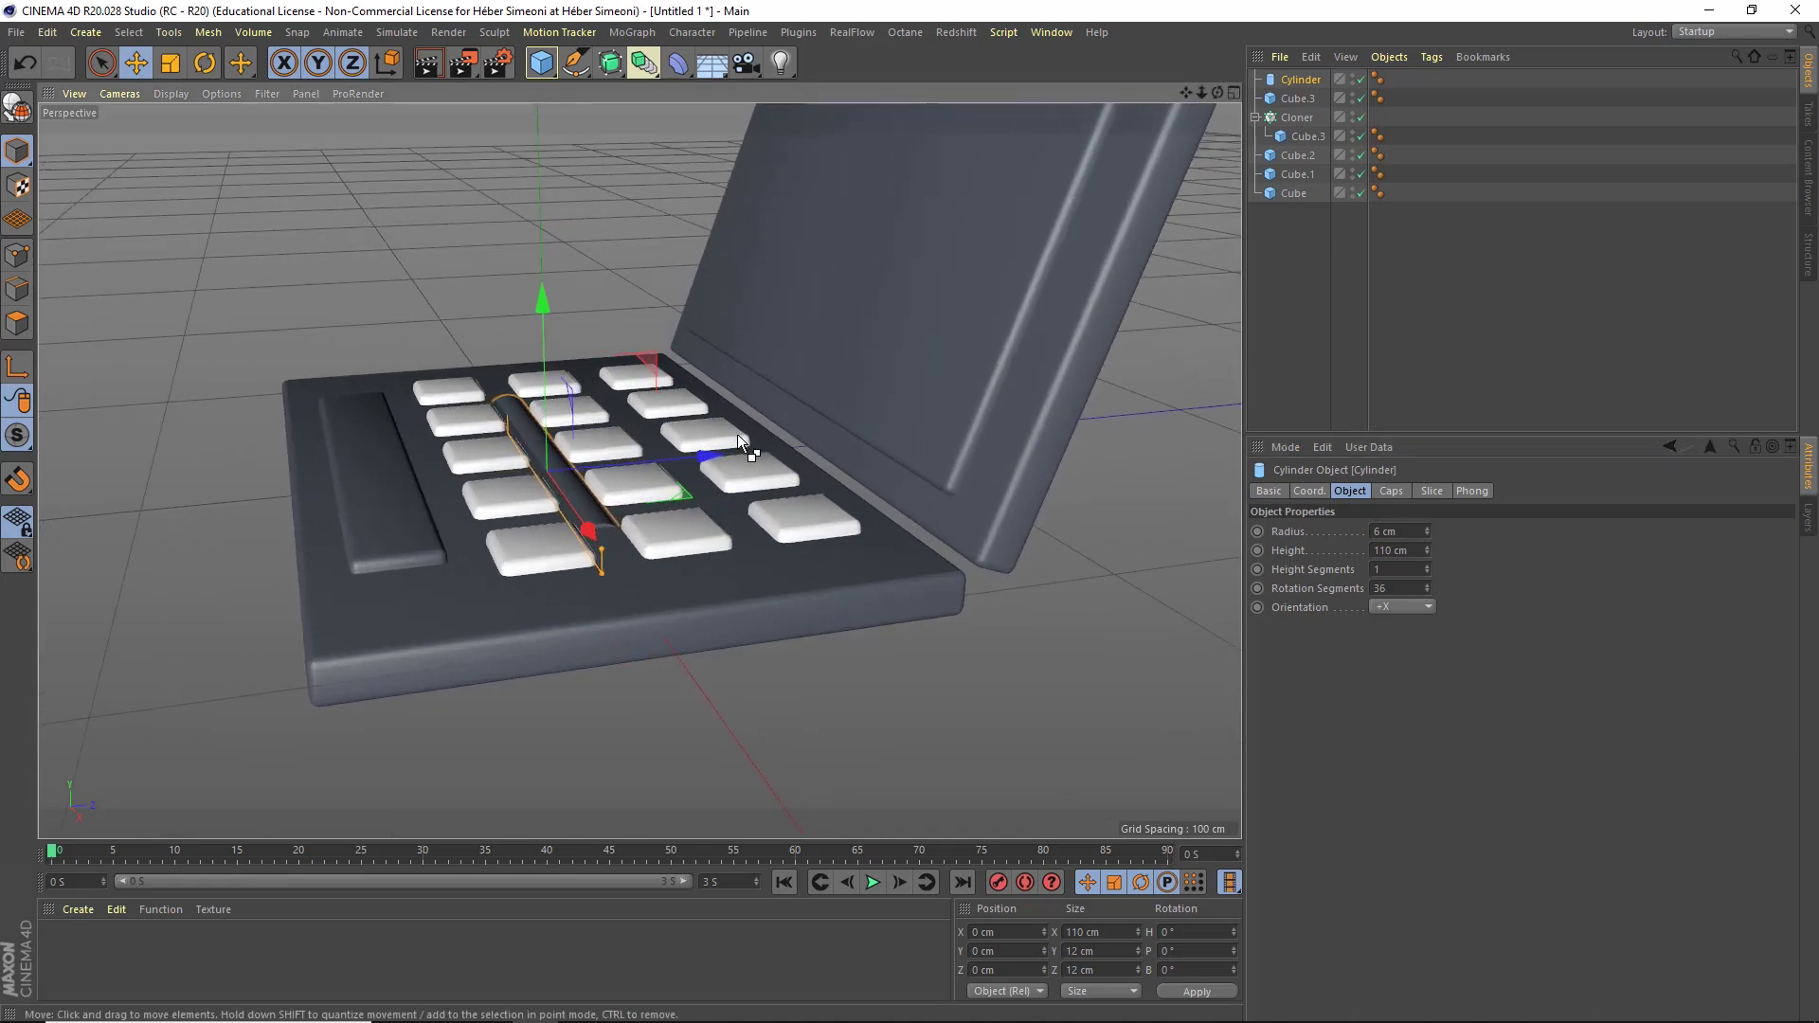
left_click_drag(740, 470, 603, 509, "alt")
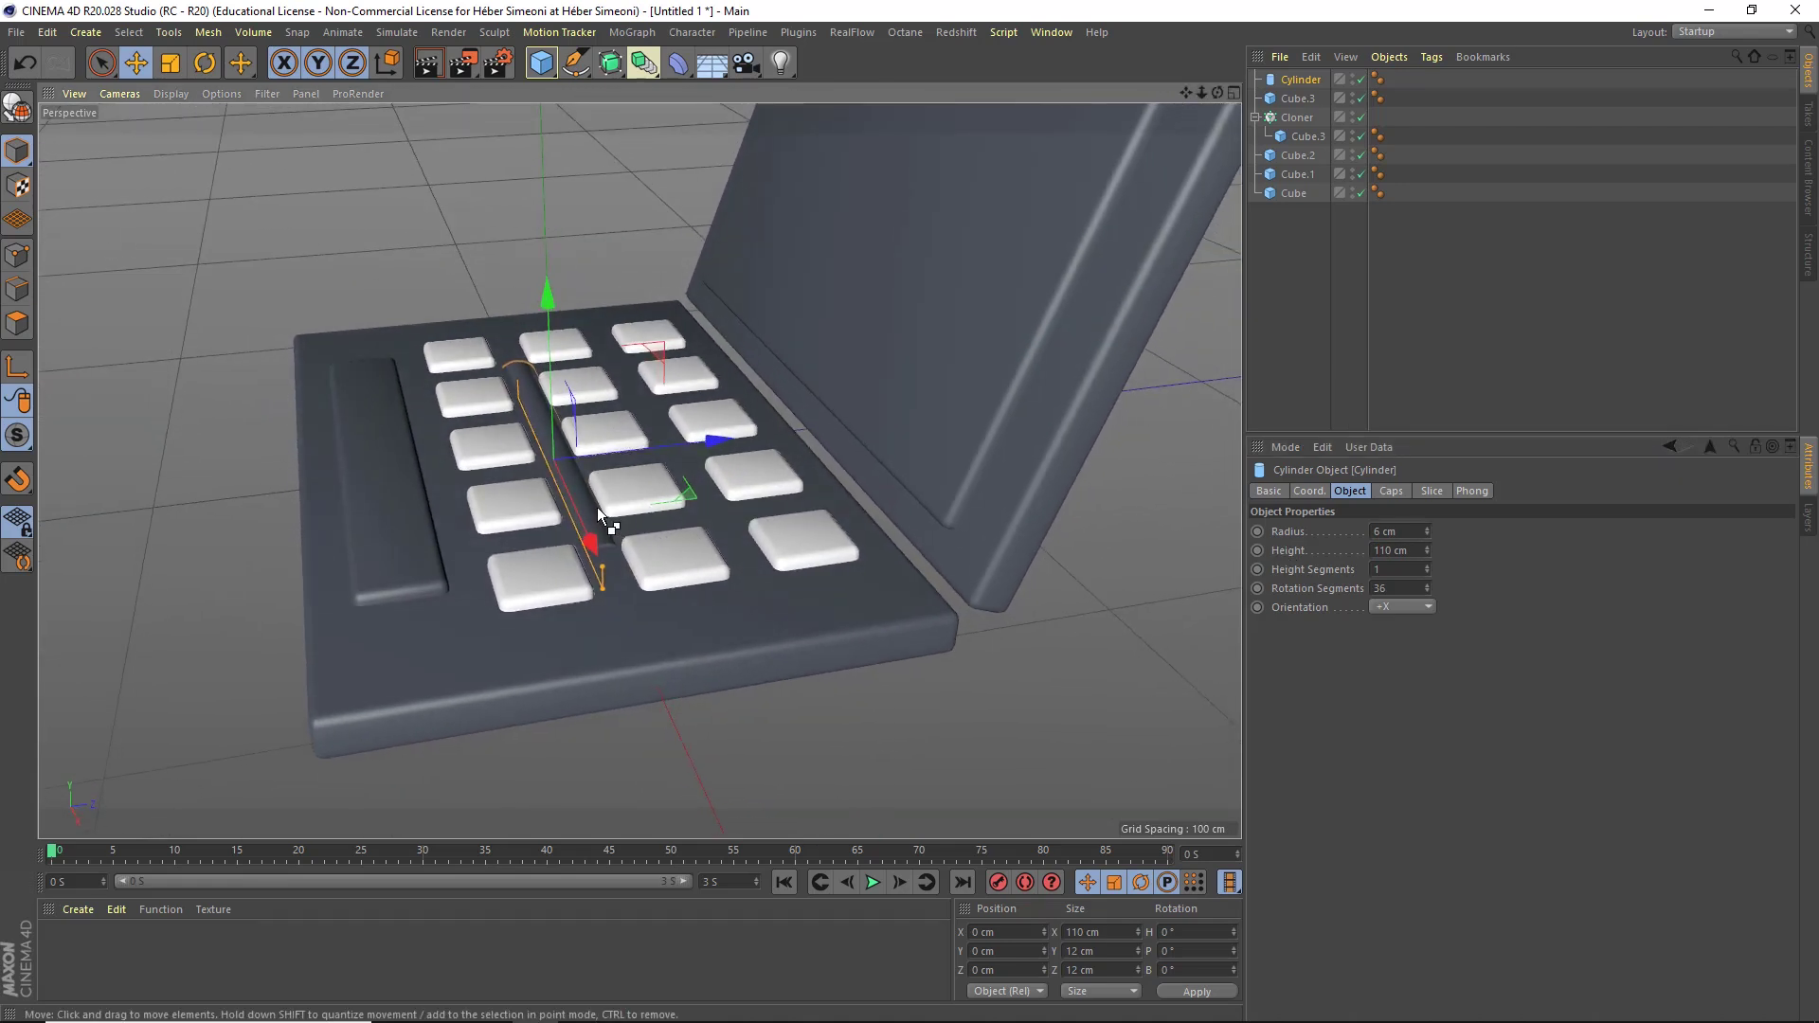
Enable the fillet on the hinge cylinder's caps.
left_click(1390, 491)
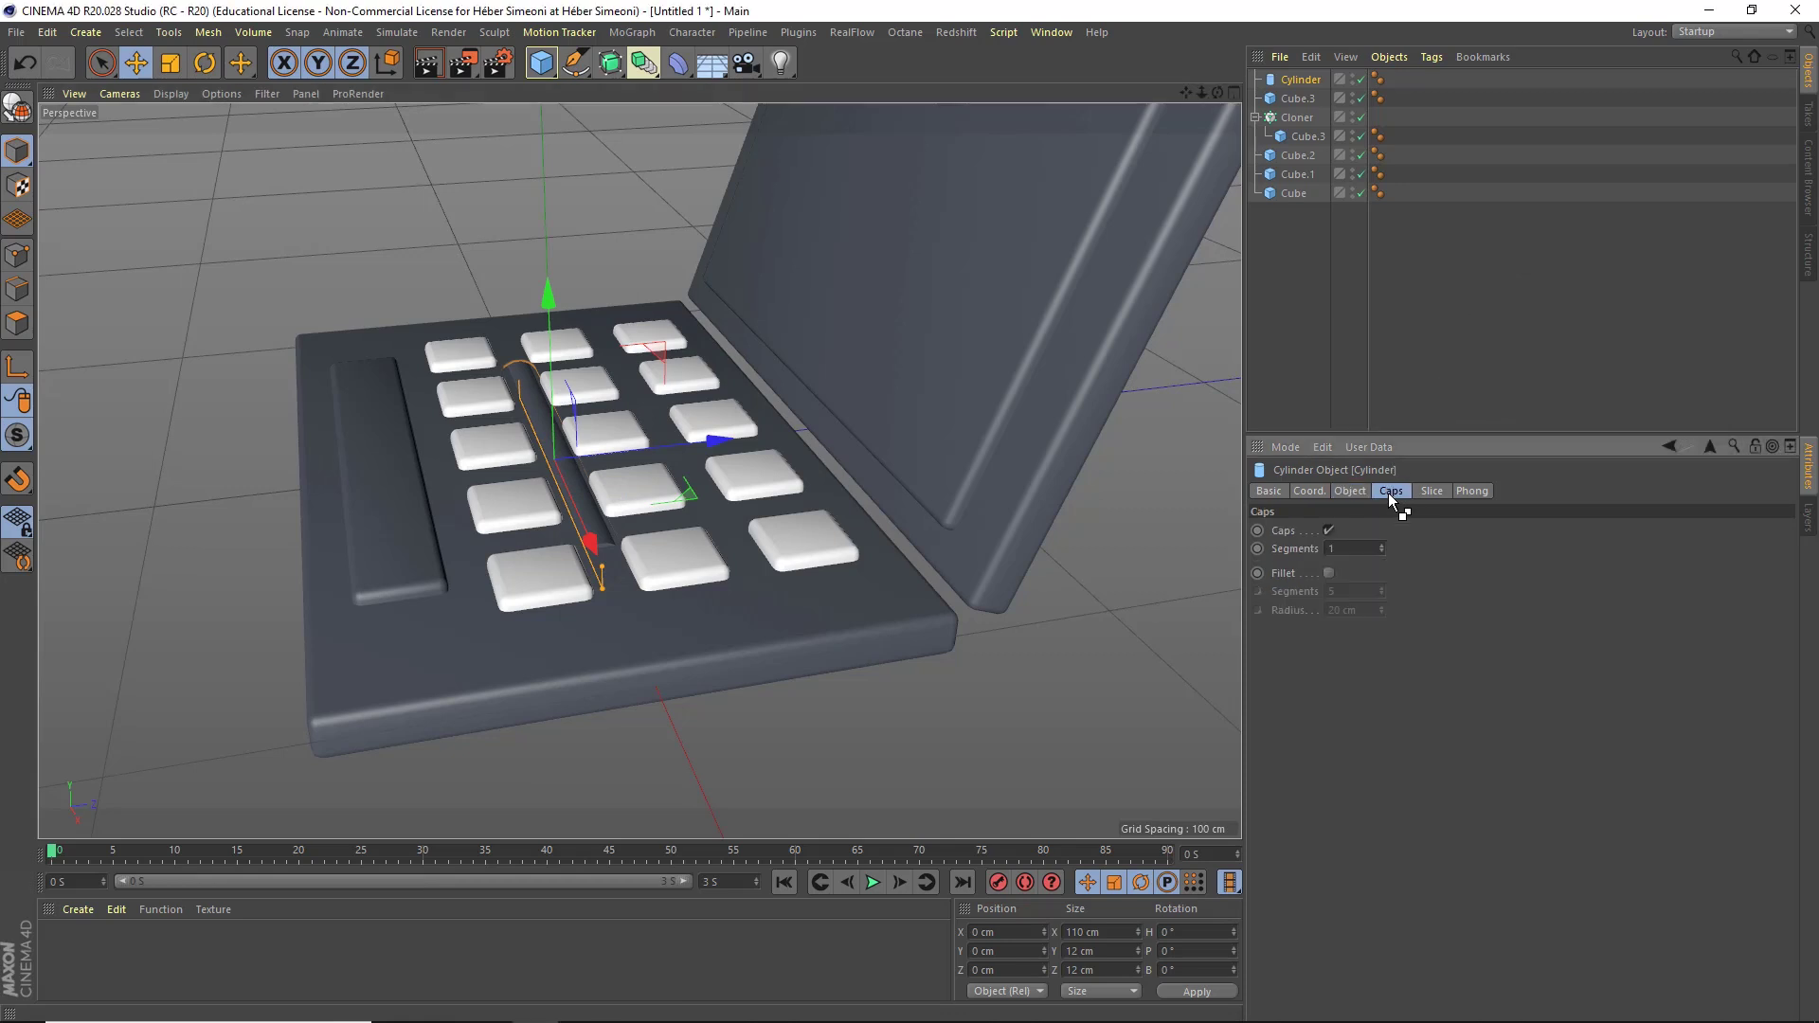
left_click(1328, 573)
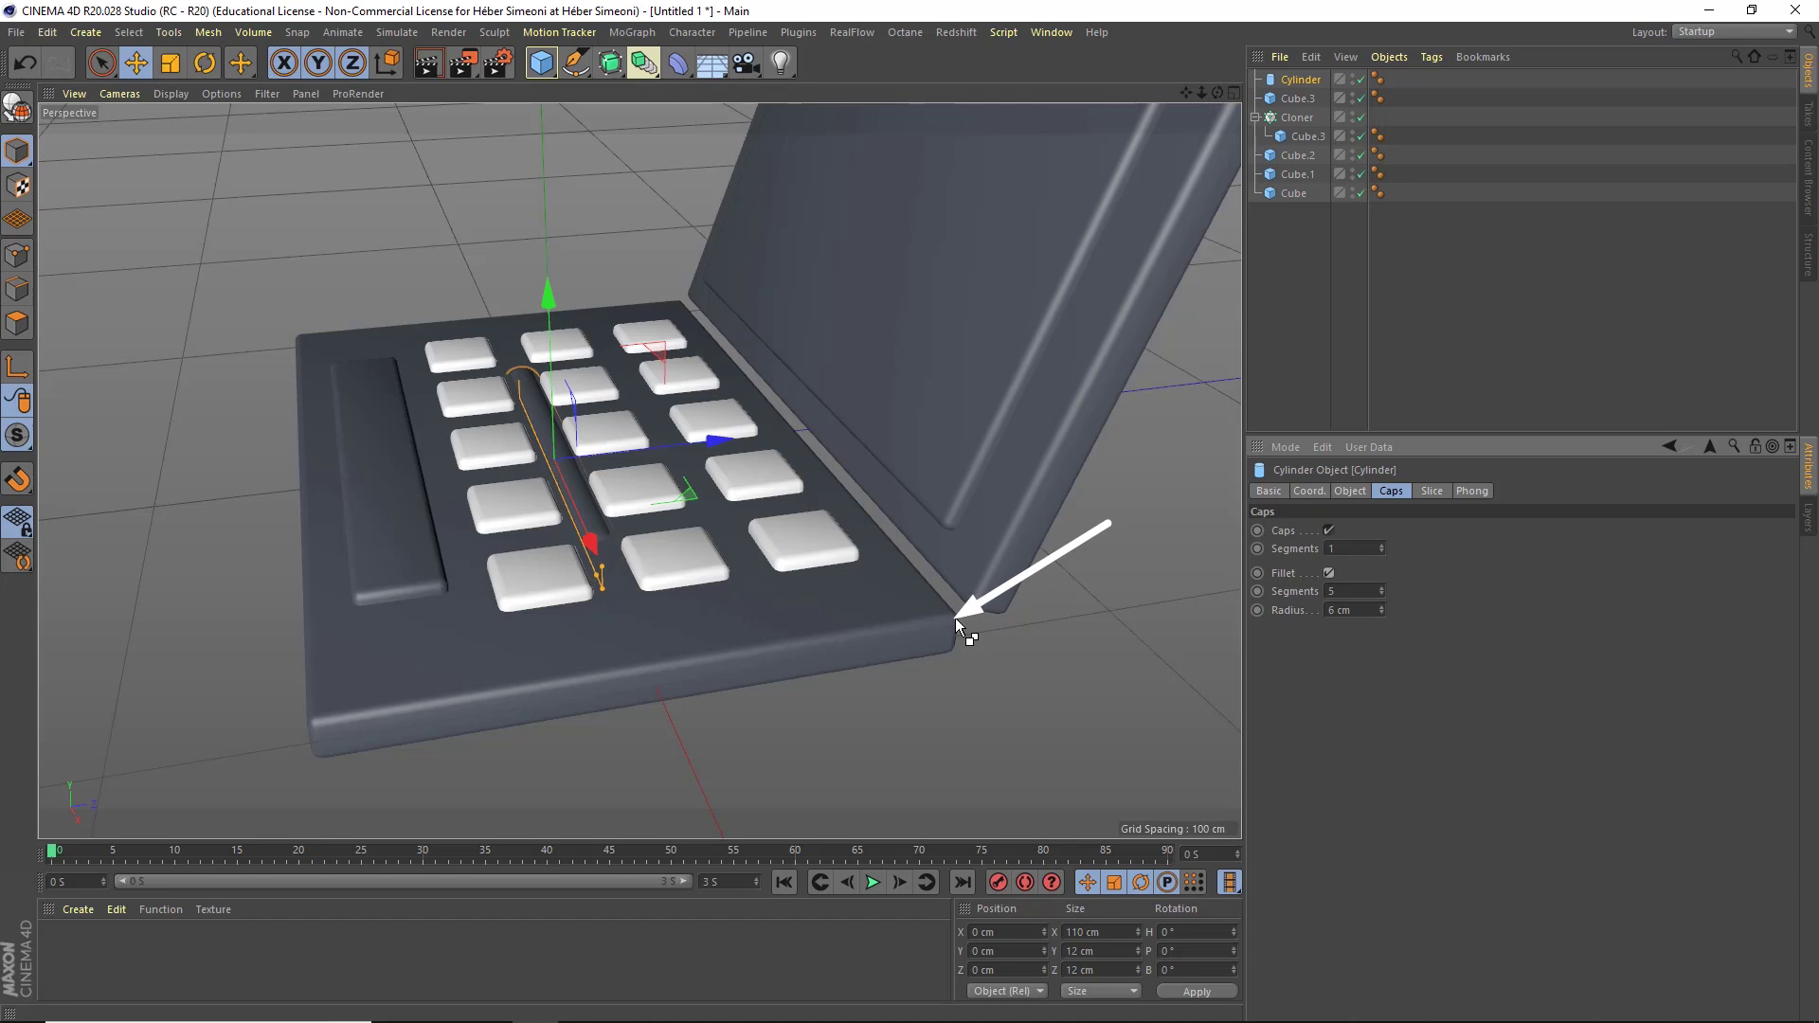
mouse_move(1055, 365)
left_mouse_down()
mouse_move(1179, 303)
mouse_move(836, 235)
left_mouse_up()
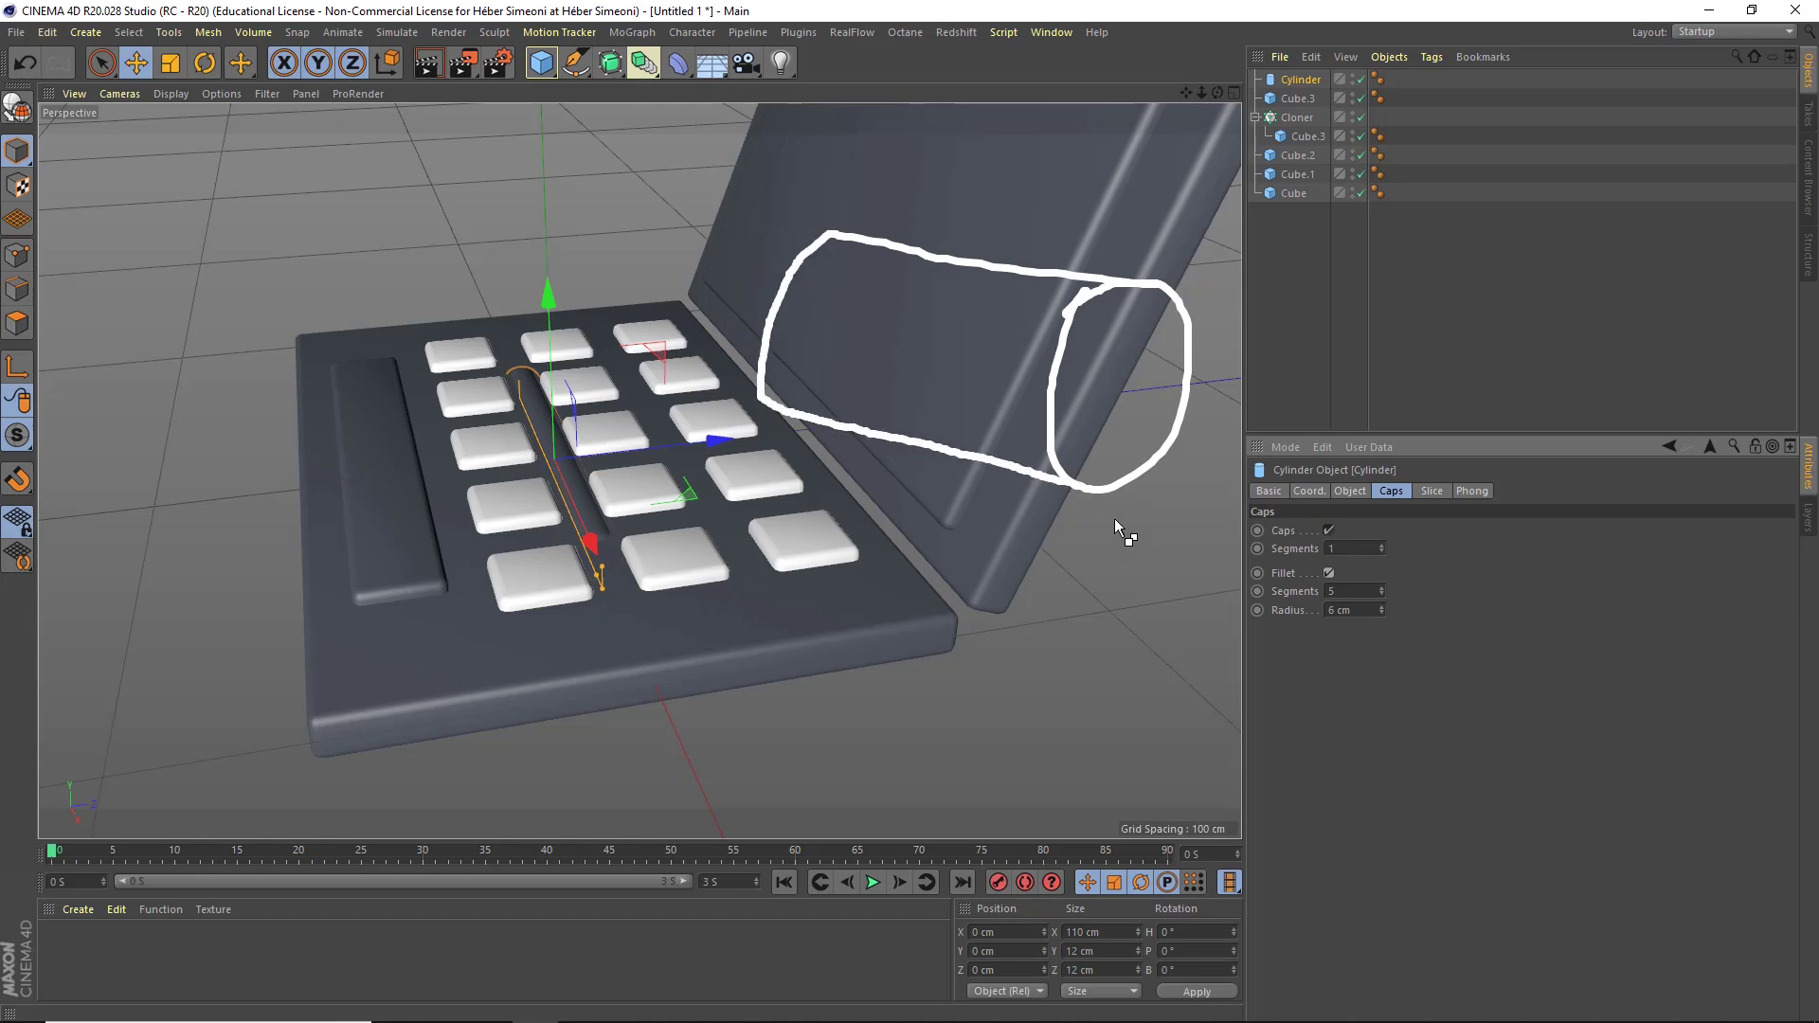
mouse_move(943, 716)
left_mouse_down()
mouse_move(1071, 473)
mouse_move(1043, 350)
left_mouse_up()
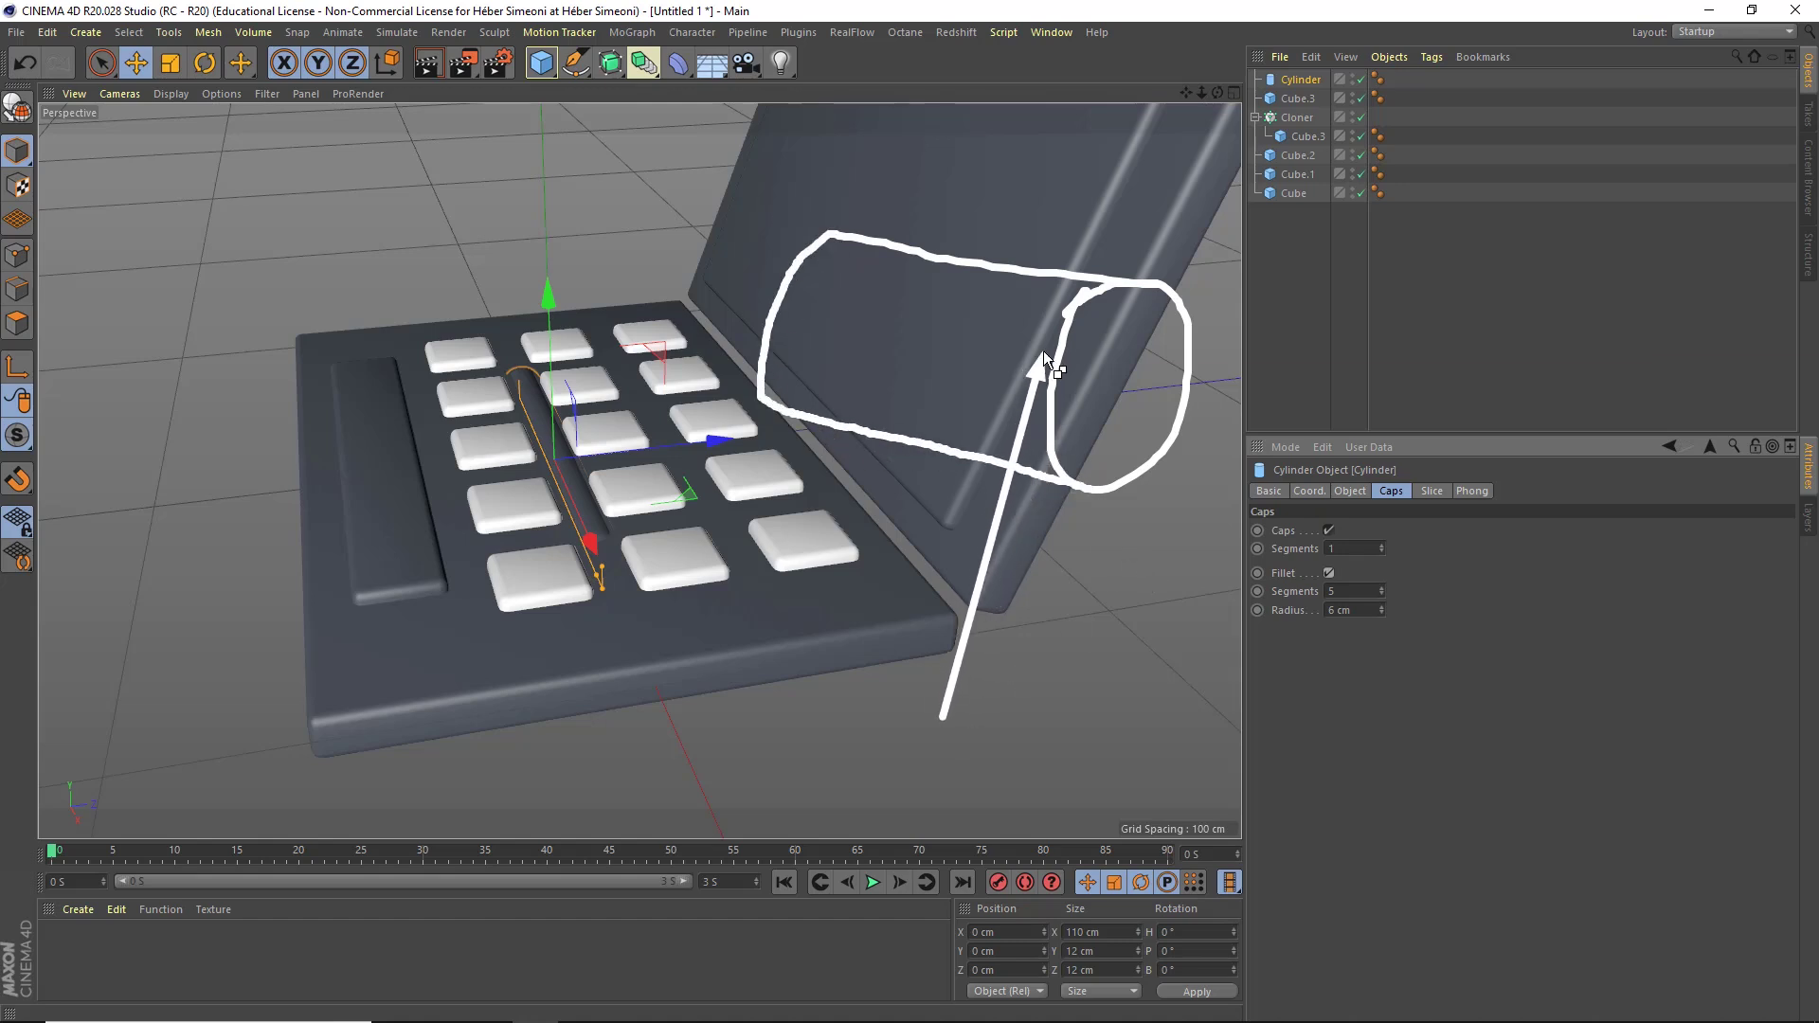
key("ctrl+z")
key("r")
mouse_move(1278, 256)
left_mouse_down()
mouse_move(1080, 321)
mouse_move(1074, 441)
mouse_move(1086, 324)
mouse_move(1110, 300)
mouse_move(1082, 486)
mouse_move(1328, 567)
left_mouse_up()
key("Escape")
Set the cylinder's cap fillet to 2 segments with a radius of 2 cm.
left_click(1355, 590)
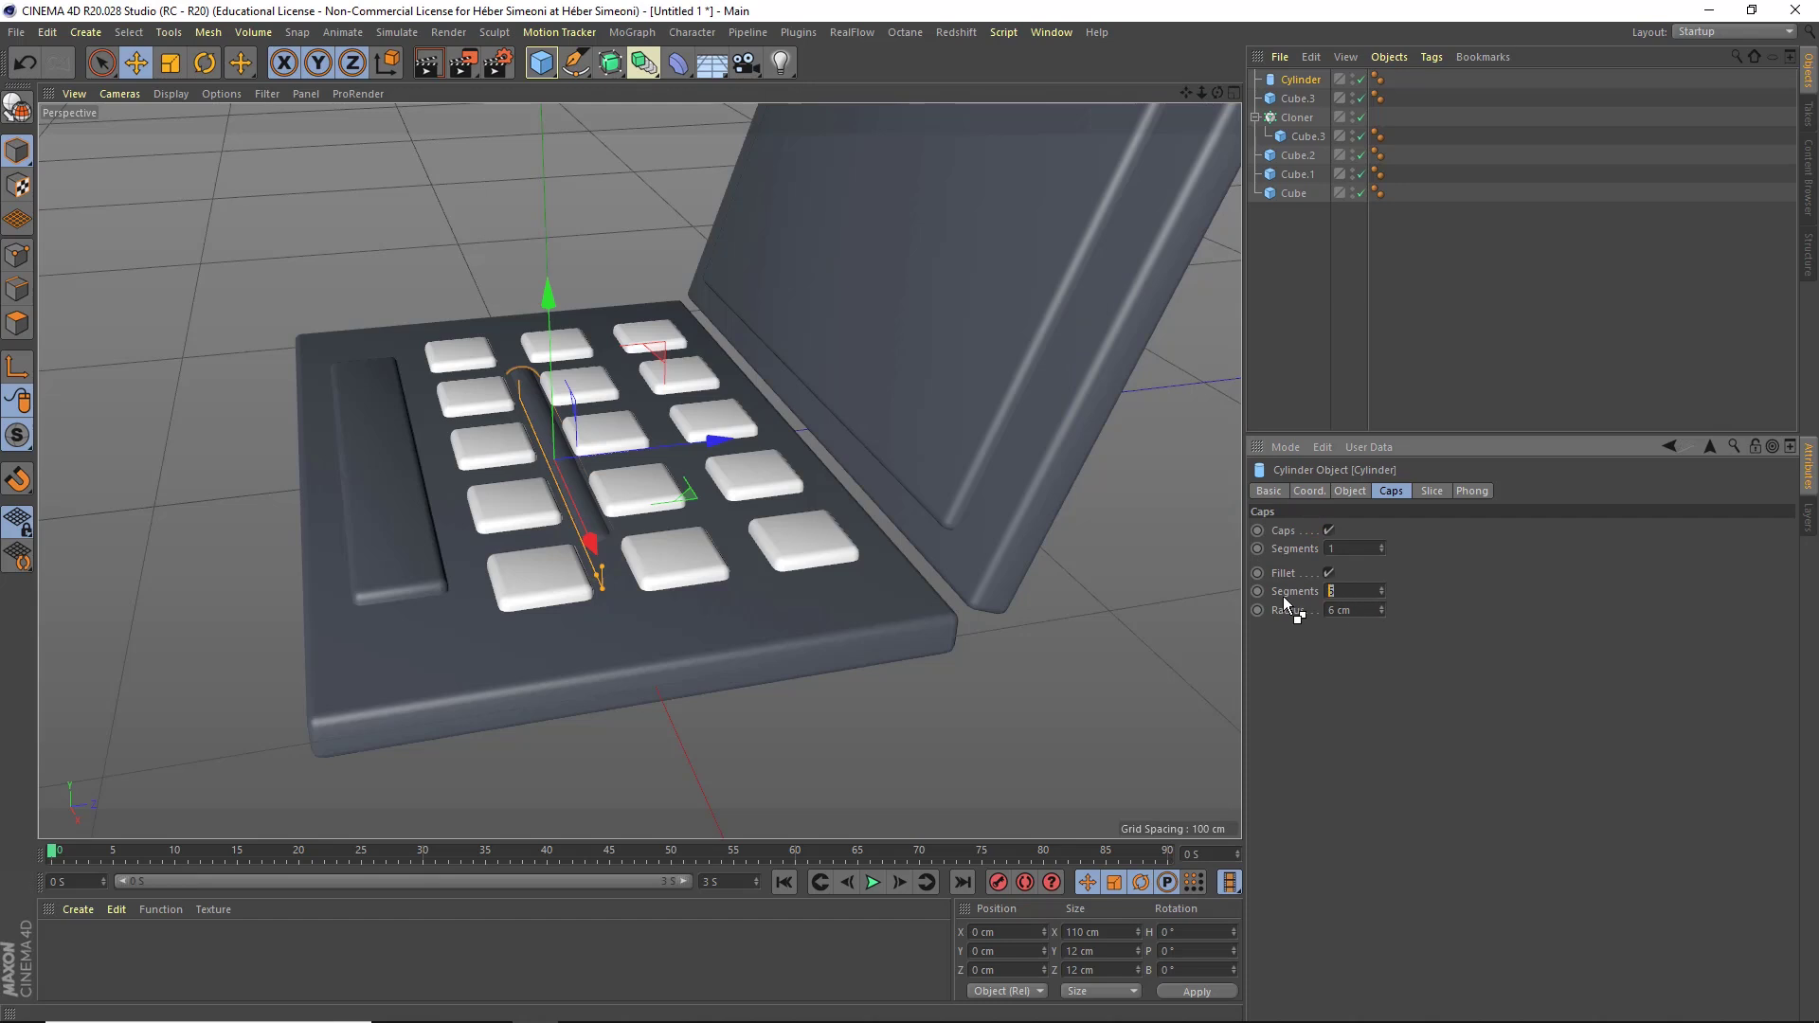
type("2")
key("Tab")
type("2")
key("Return")
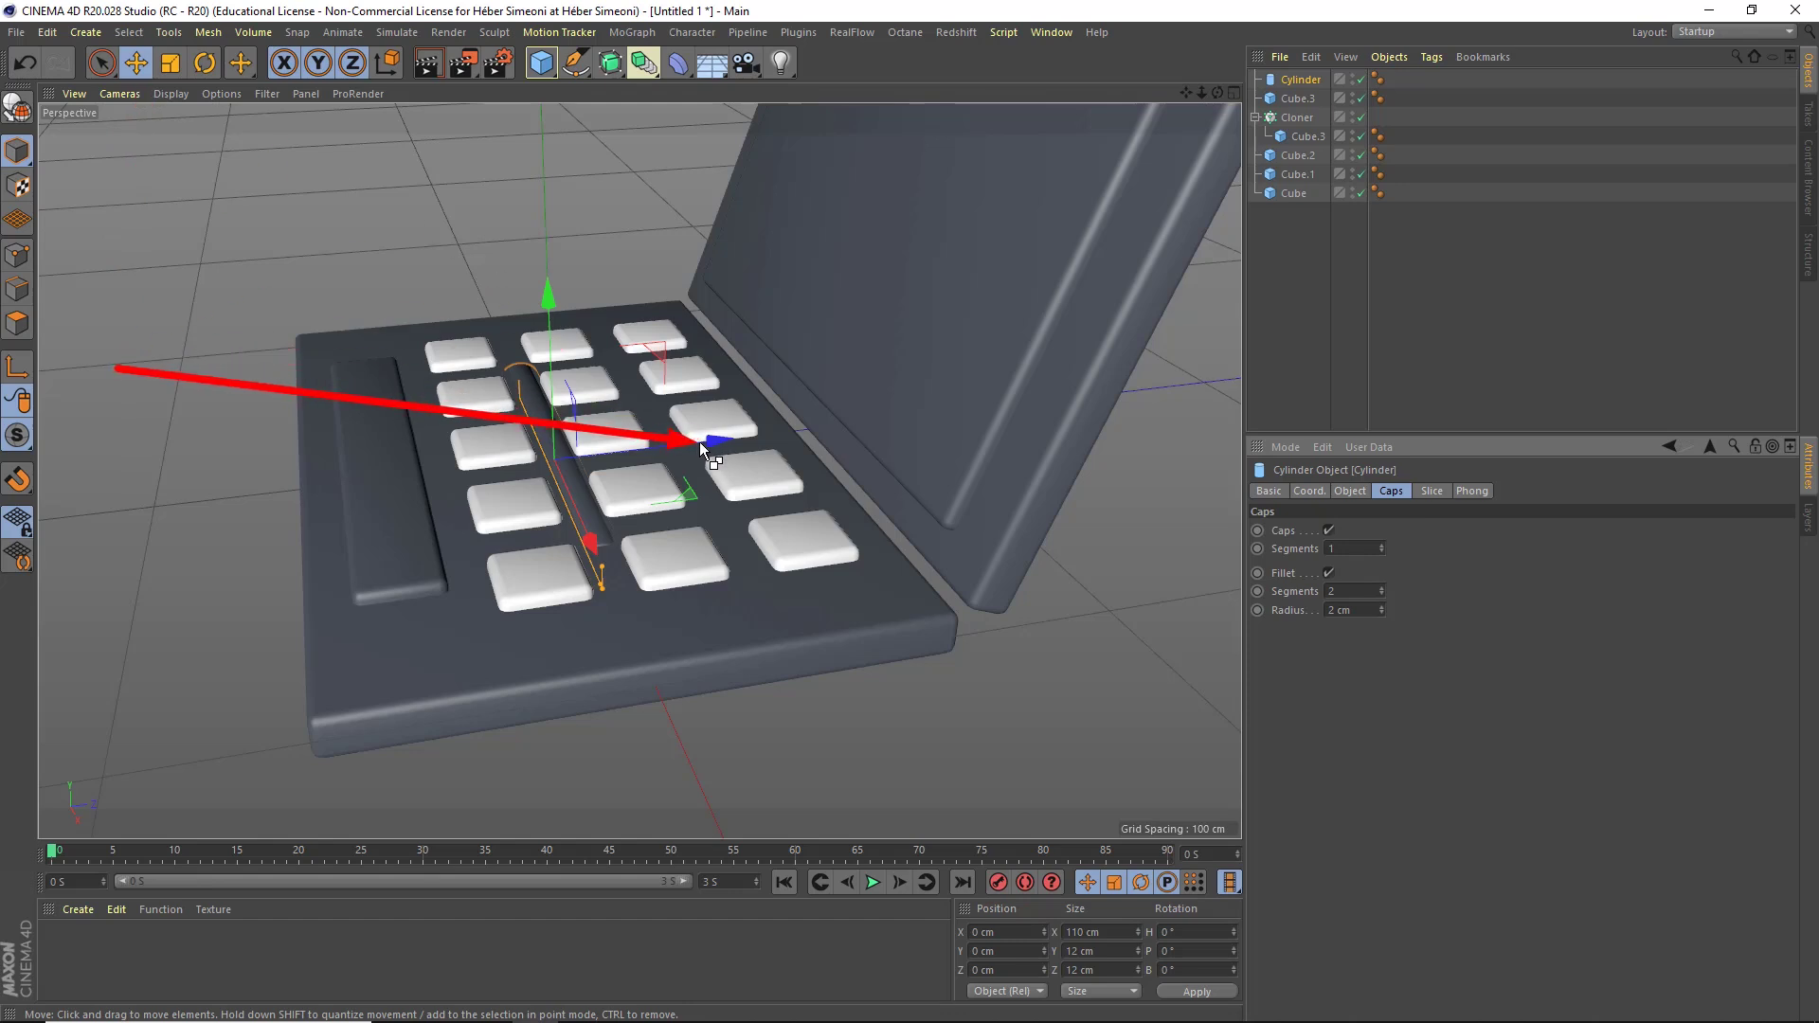
Move the cylinder between the base and lid, to about 3.6 cm in Y and 67 cm in Z, and deselect it.
middle_click_drag(730, 497, 724, 522, "alt")
left_click_drag(670, 459, 911, 447)
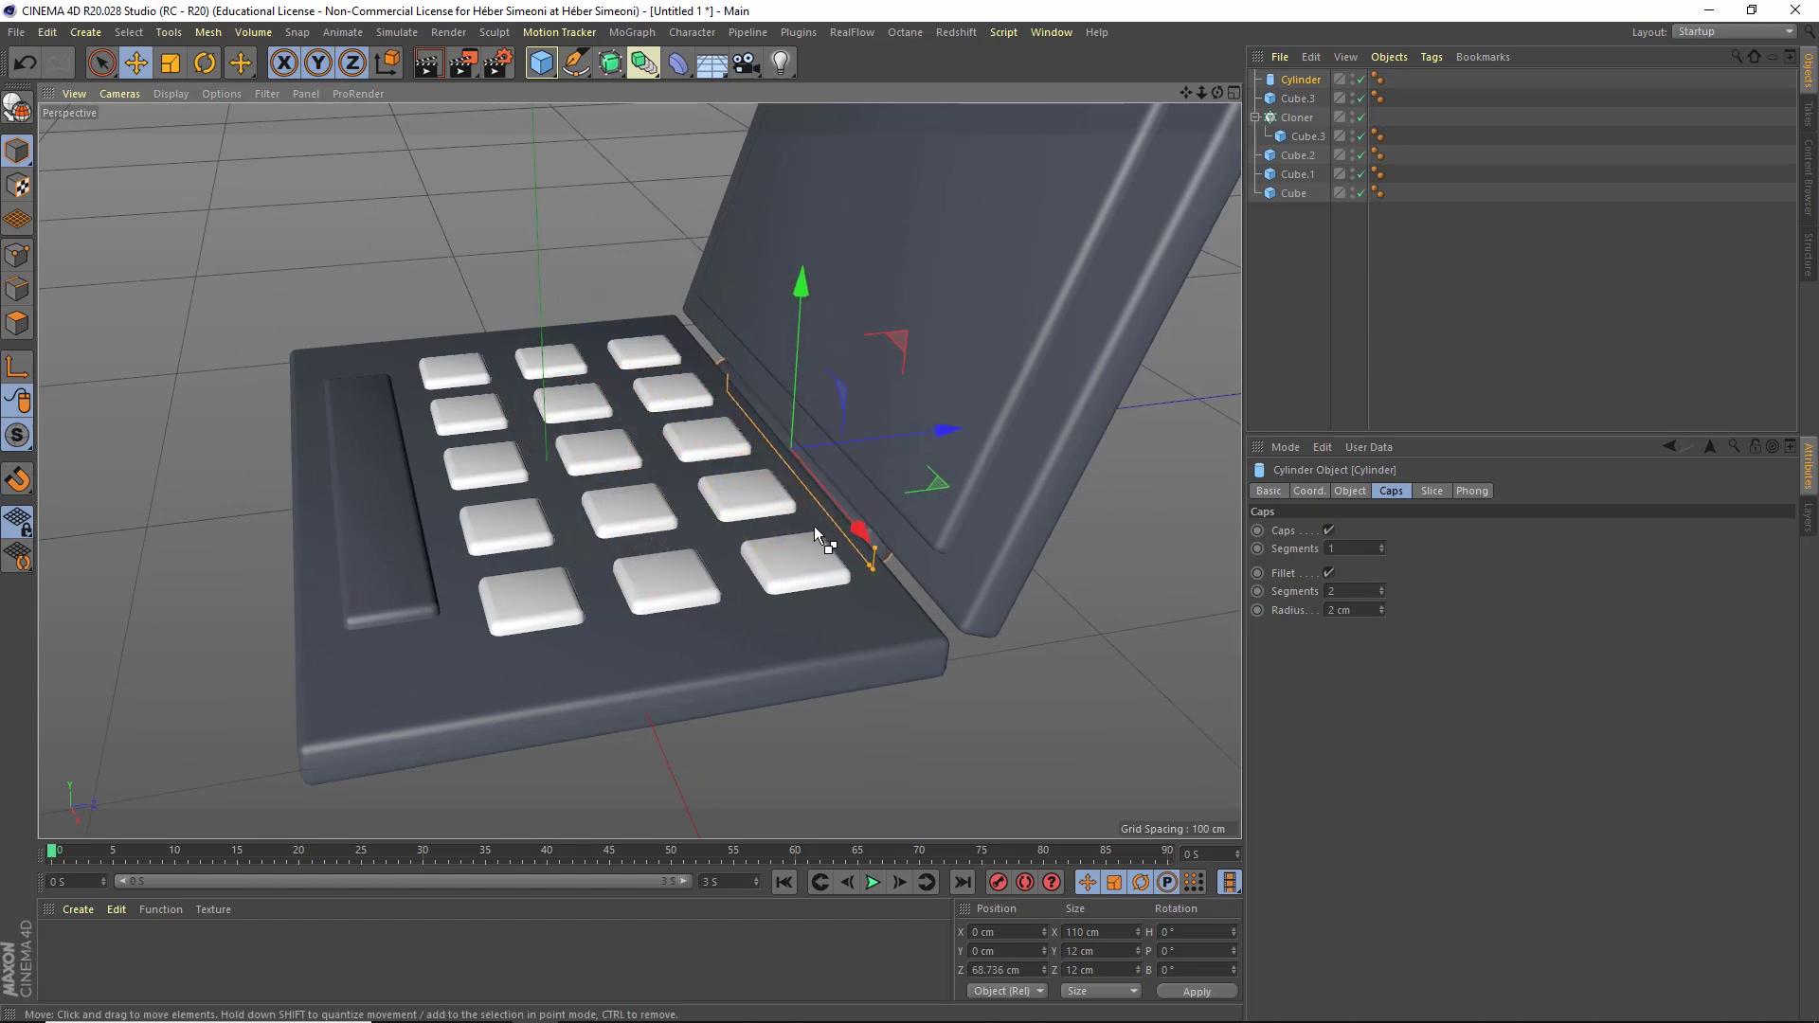
left_click_drag(814, 526, 872, 453, "alt")
middle_click(873, 453)
middle_click(432, 635)
scroll(663, 549, "up", 5)
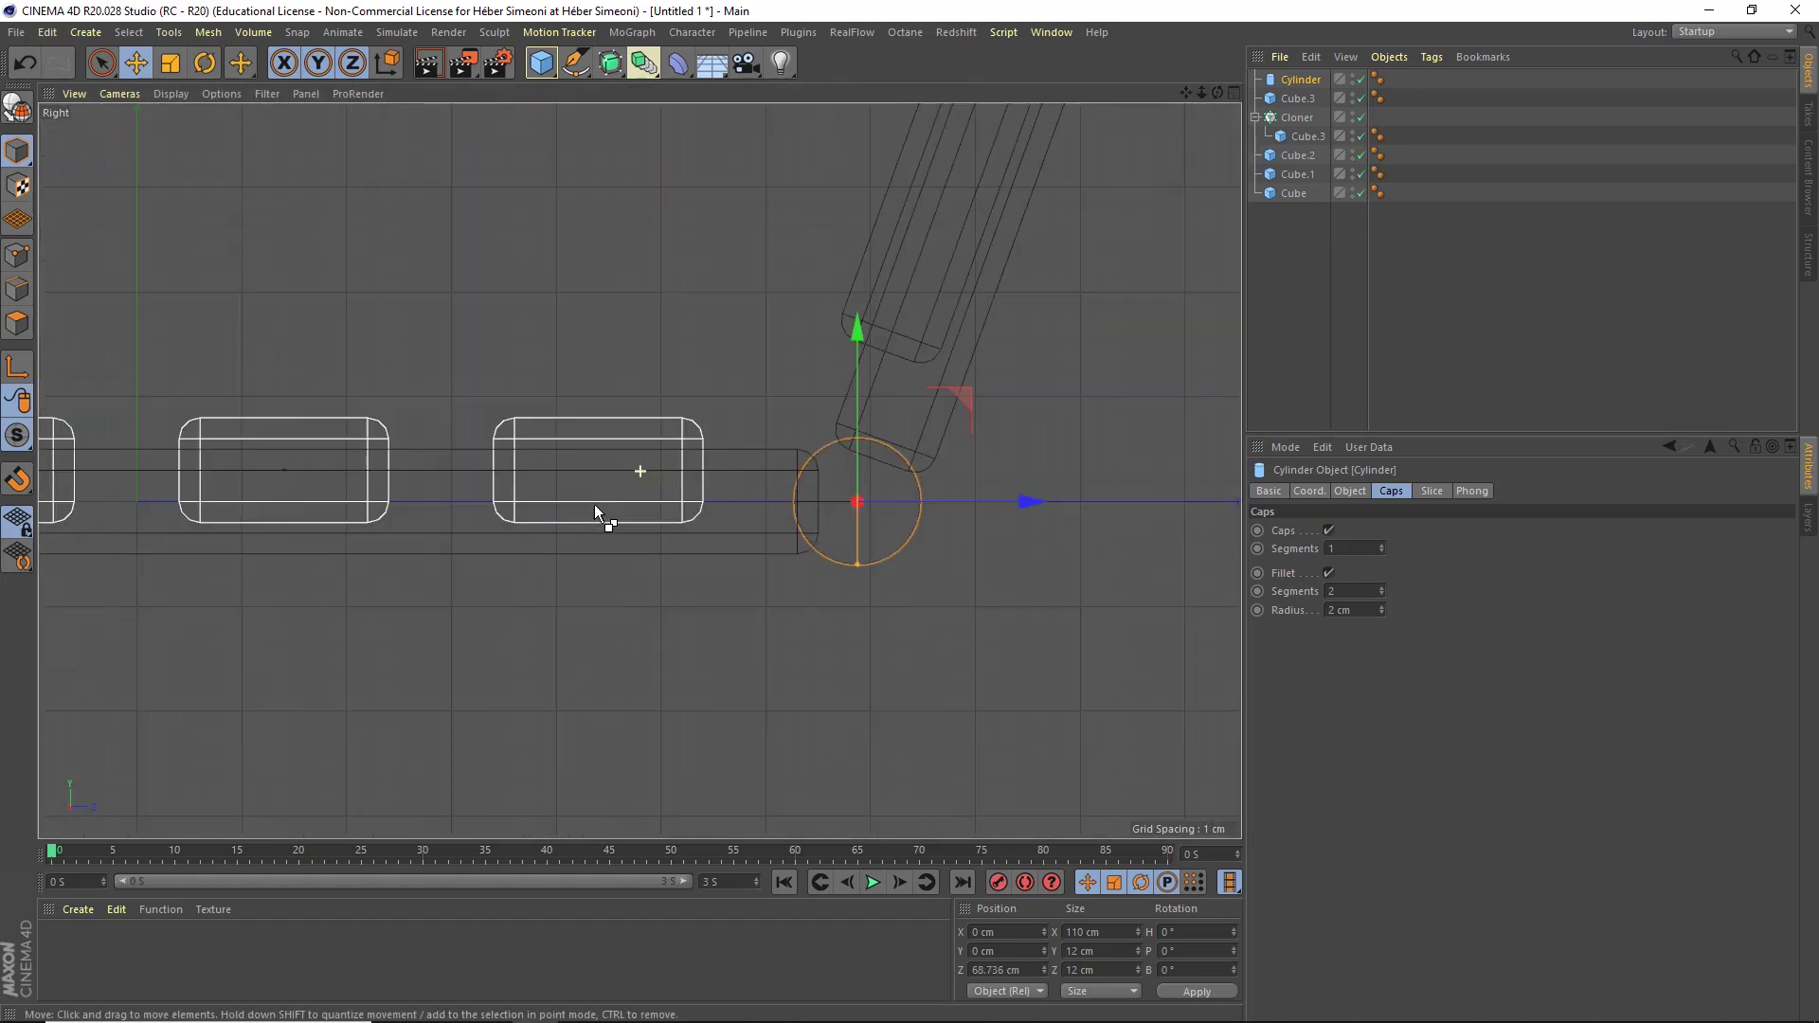
middle_click(588, 526)
middle_click_drag(382, 701, 418, 646, "alt")
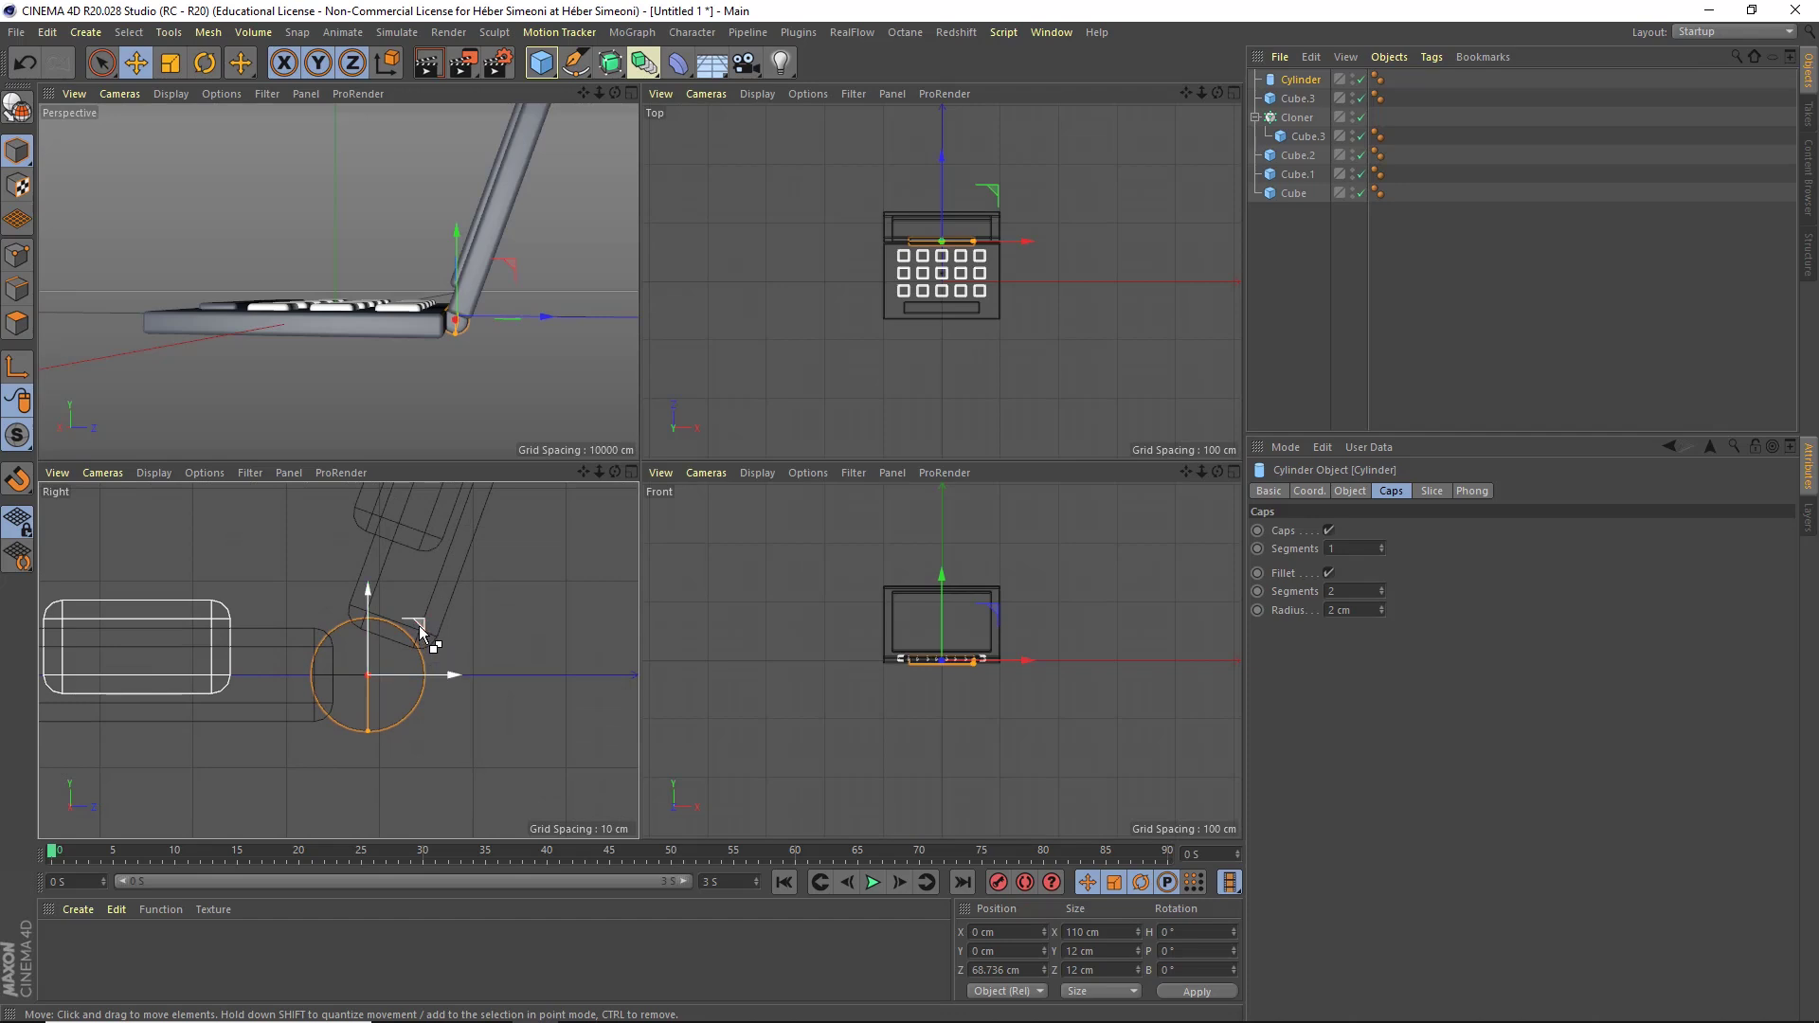
left_click_drag(420, 628, 402, 594)
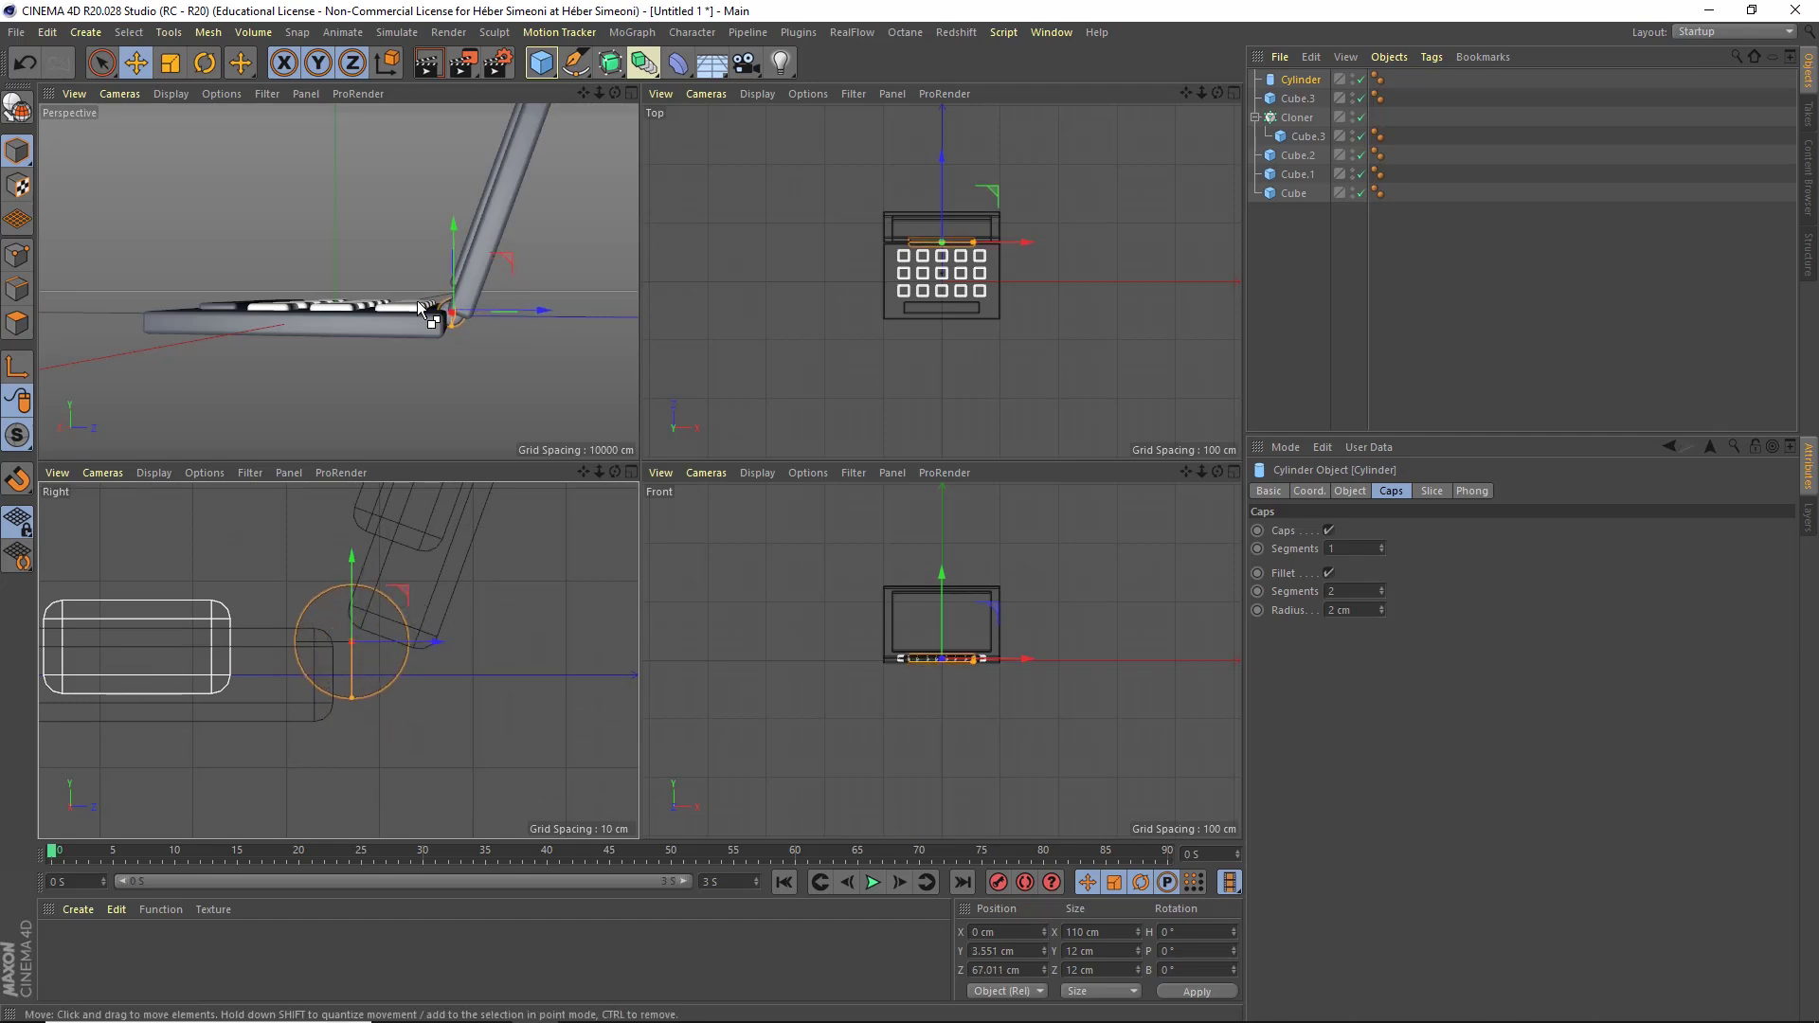
left_click_drag(417, 301, 558, 265, "alt")
left_click(559, 266)
middle_click_drag(559, 270, 525, 428, "alt")
middle_click(528, 424)
left_click_drag(683, 400, 618, 392, "alt")
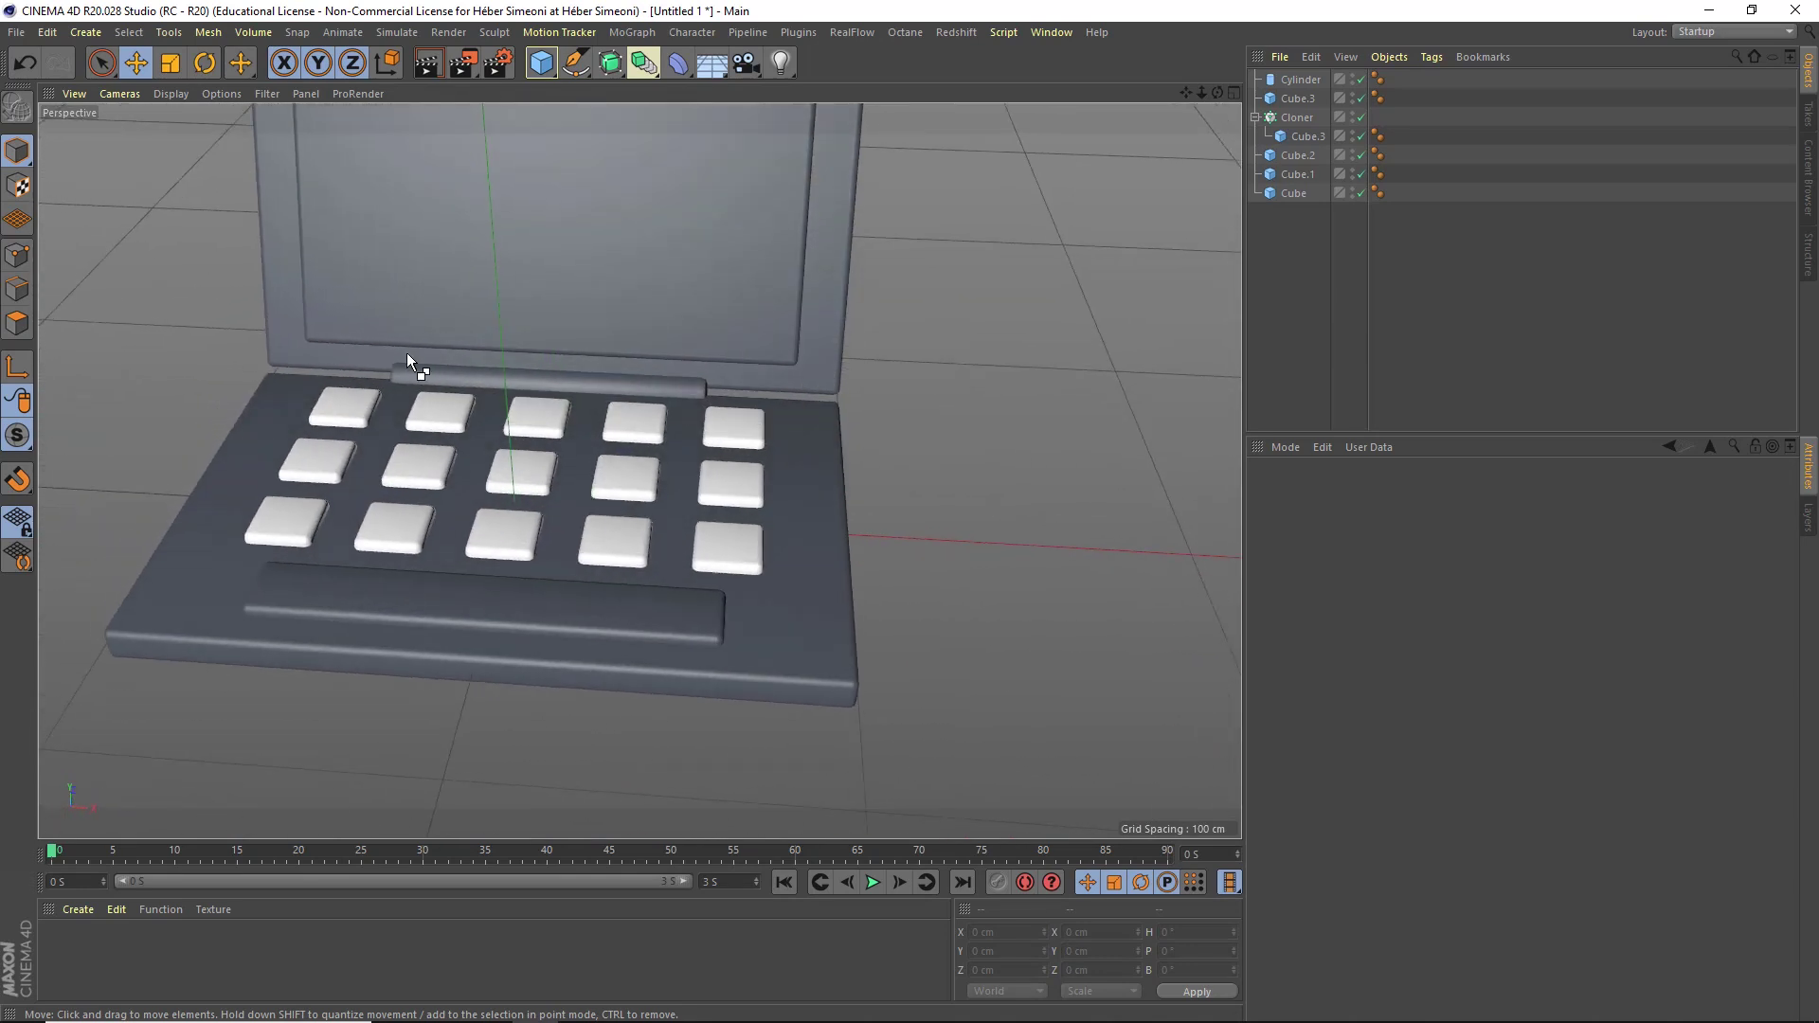
right_click_drag(577, 424, 512, 475, "alt")
left_click_drag(512, 475, 686, 503, "alt")
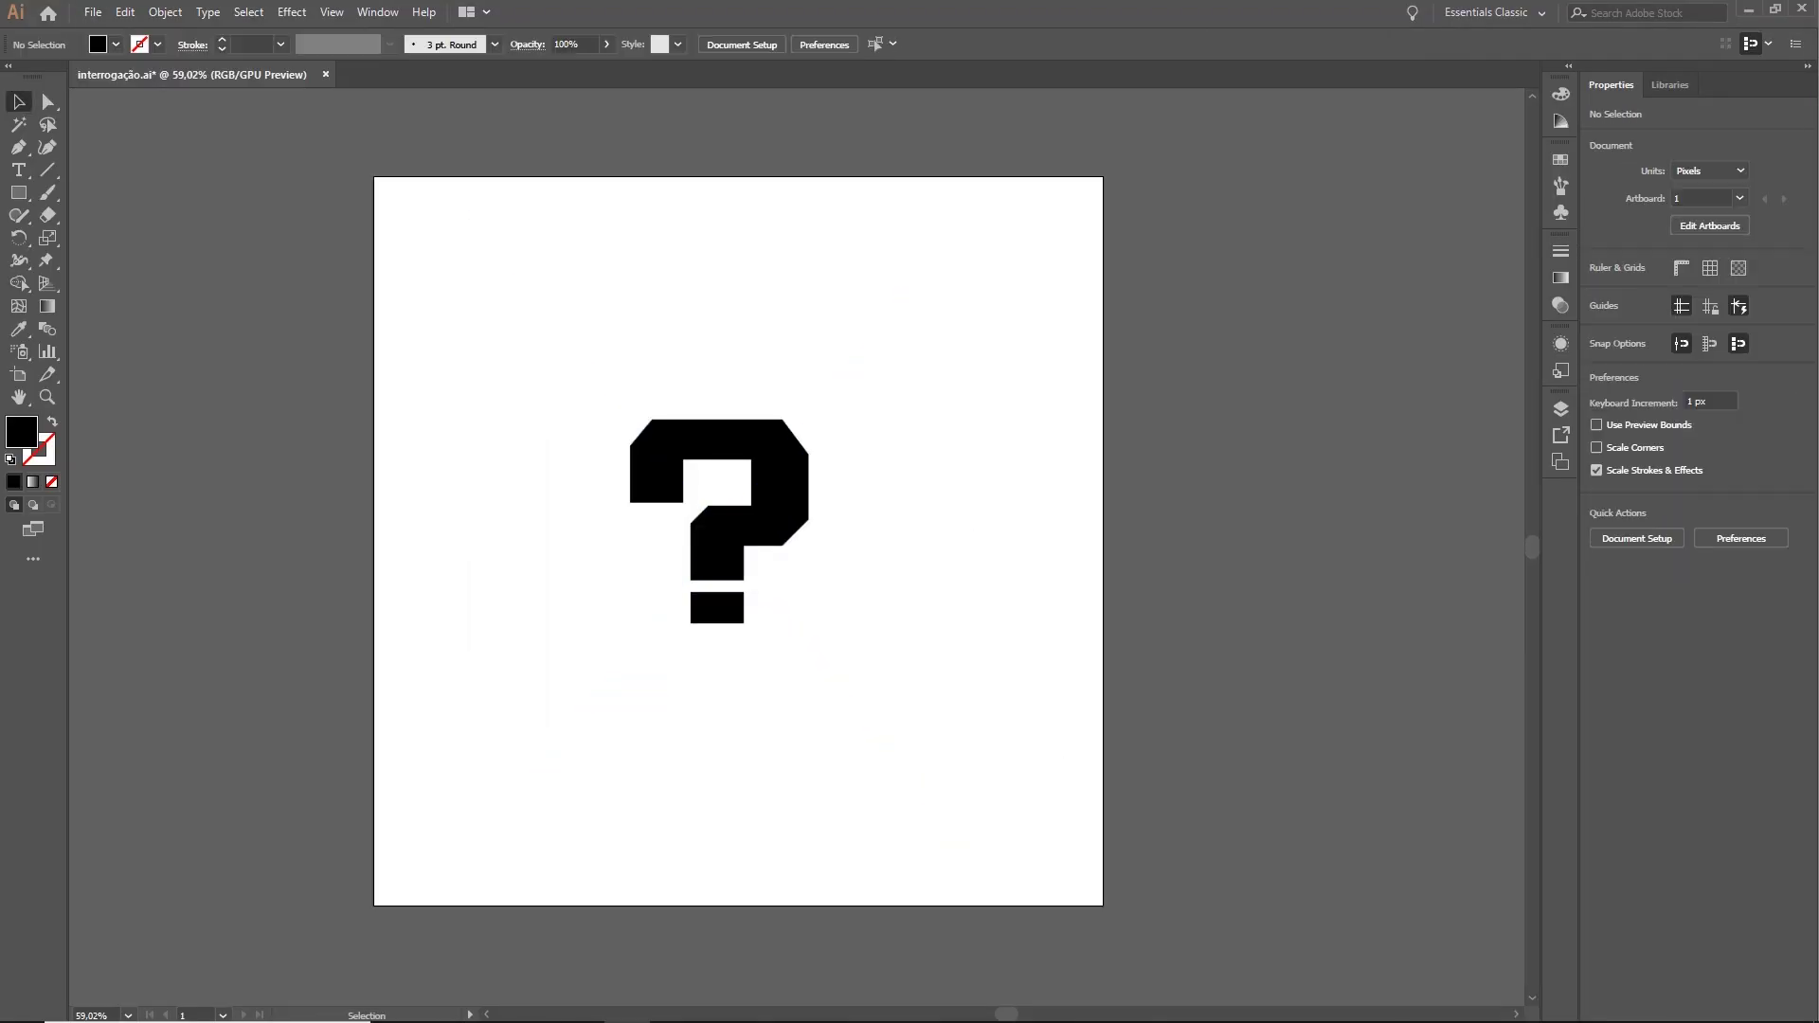
Switch to Illustrator, run Image Trace on the linked question mark image, and open the tracing in isolation mode.
left_click(799, 460)
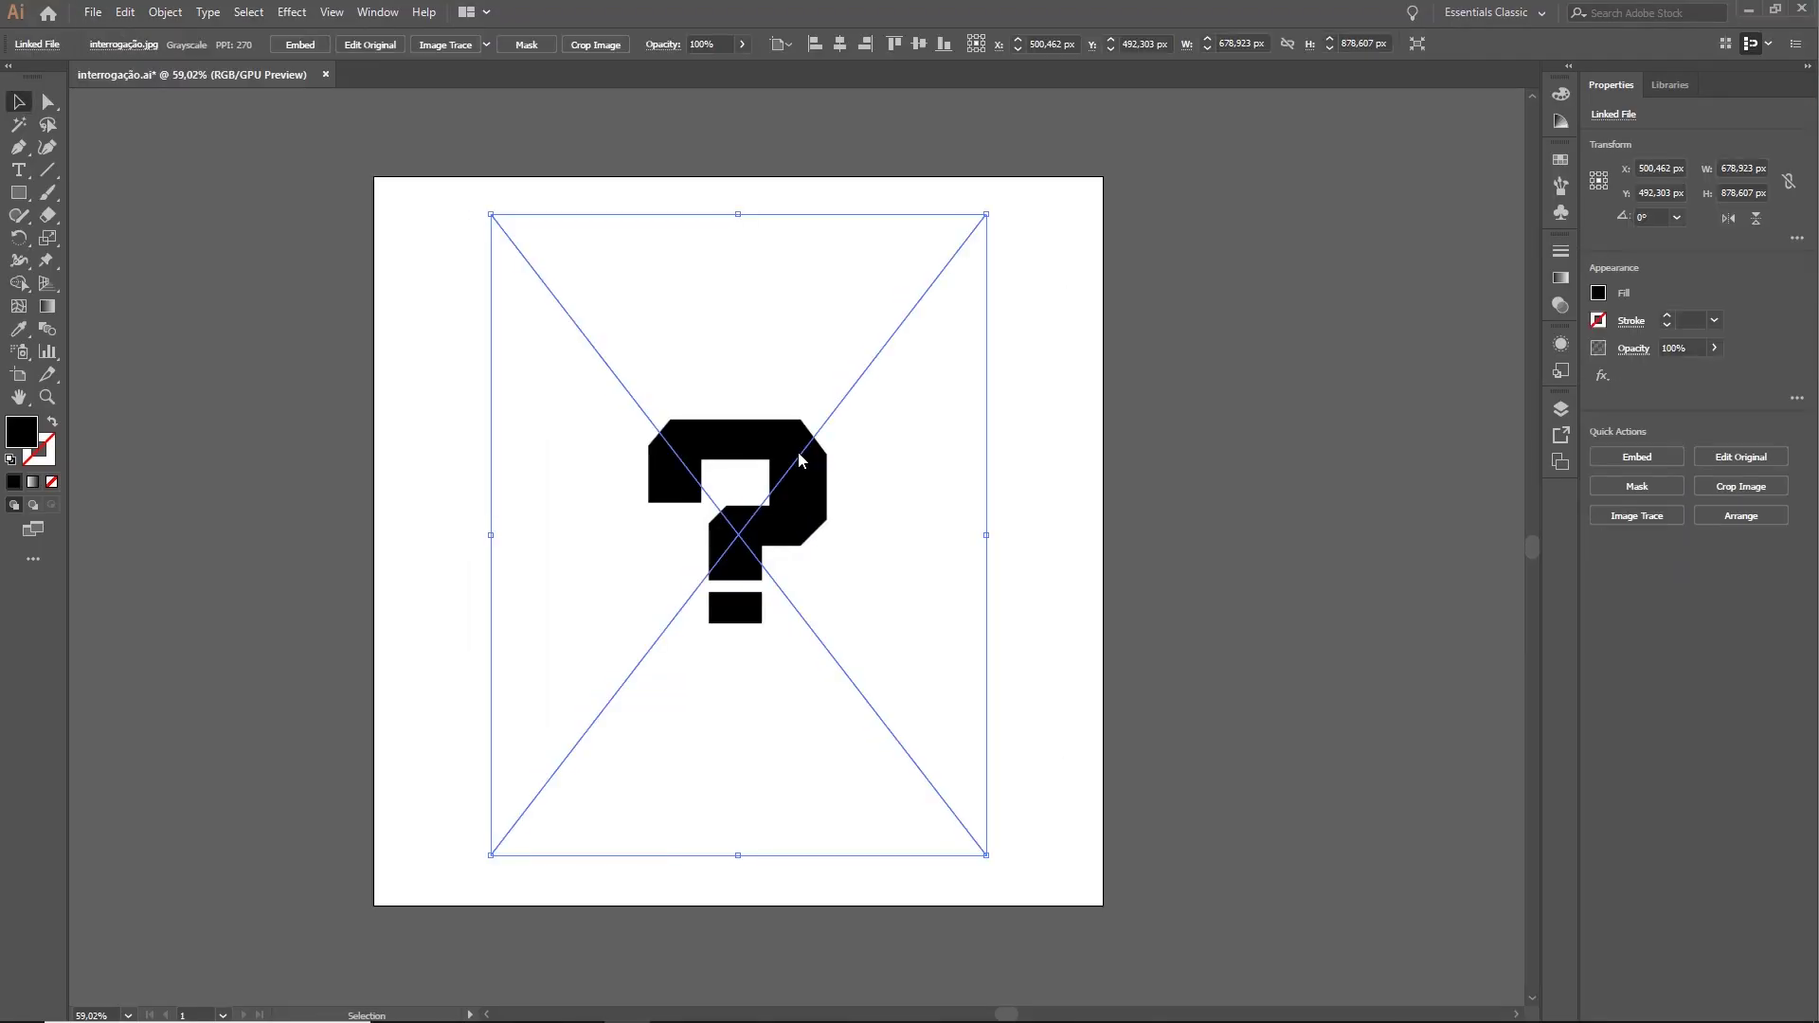
left_click(1204, 481)
left_click(562, 505)
left_click(445, 44)
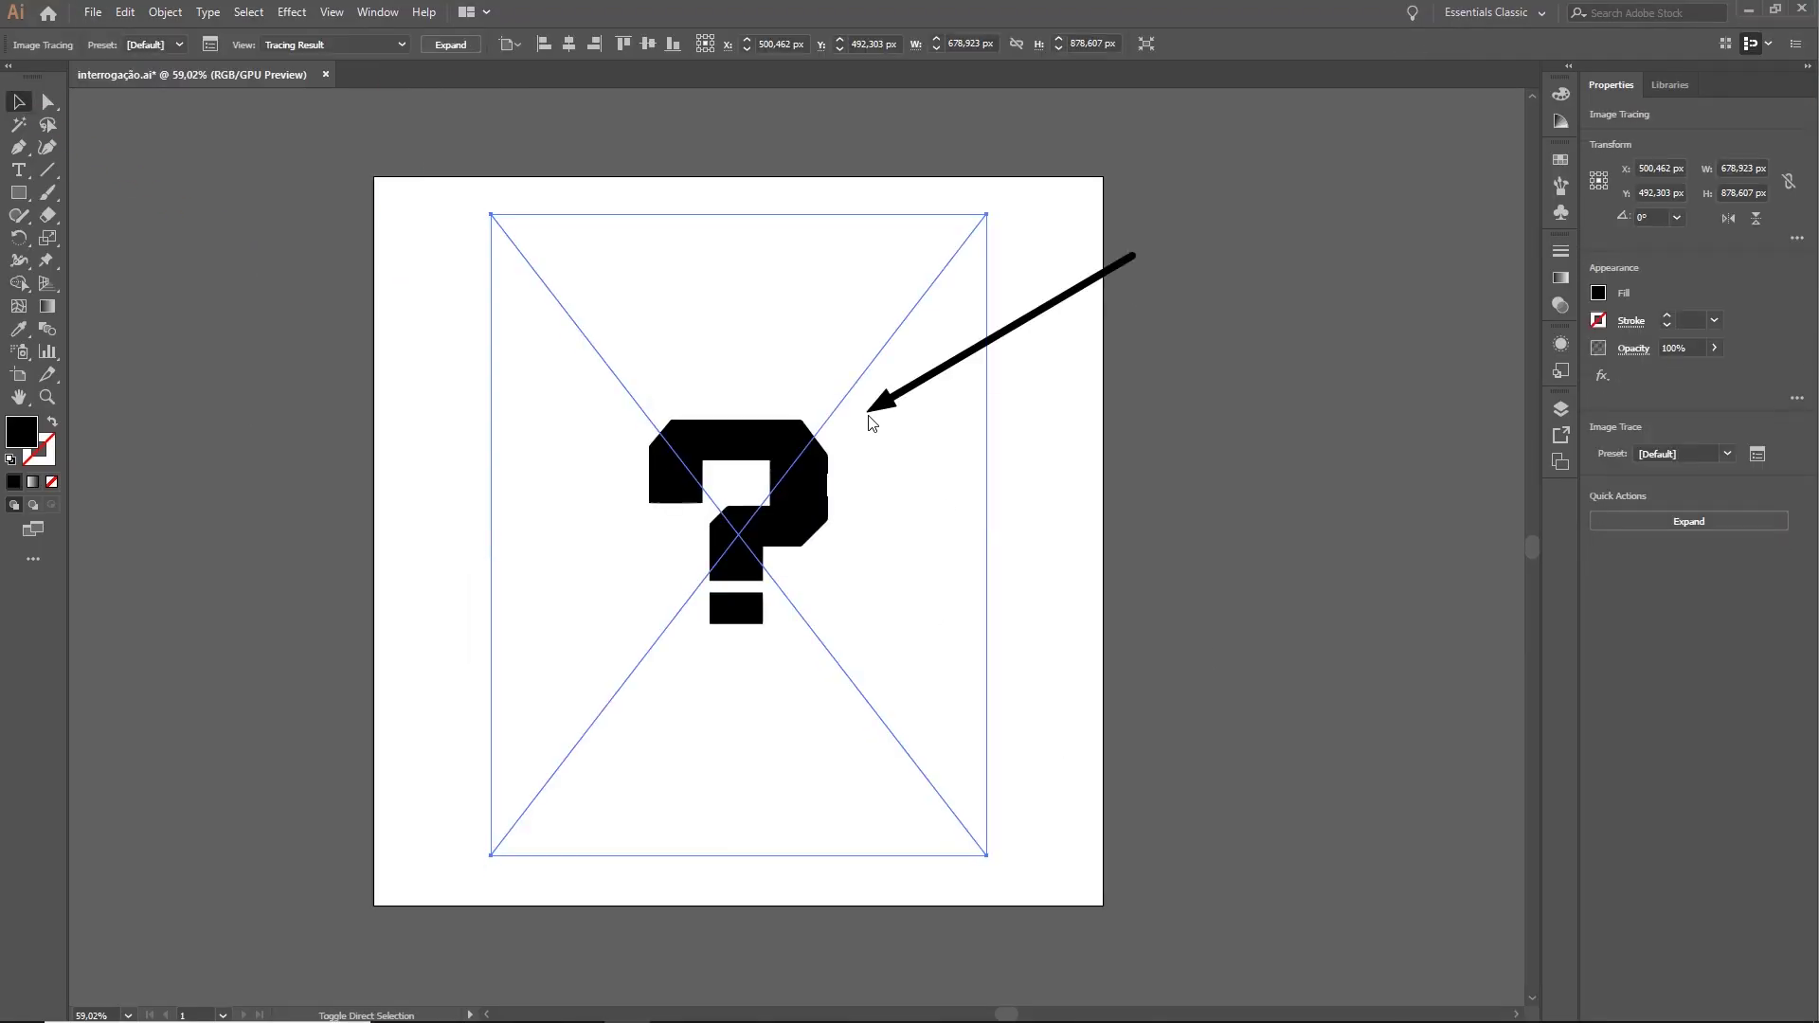
double_click(754, 283)
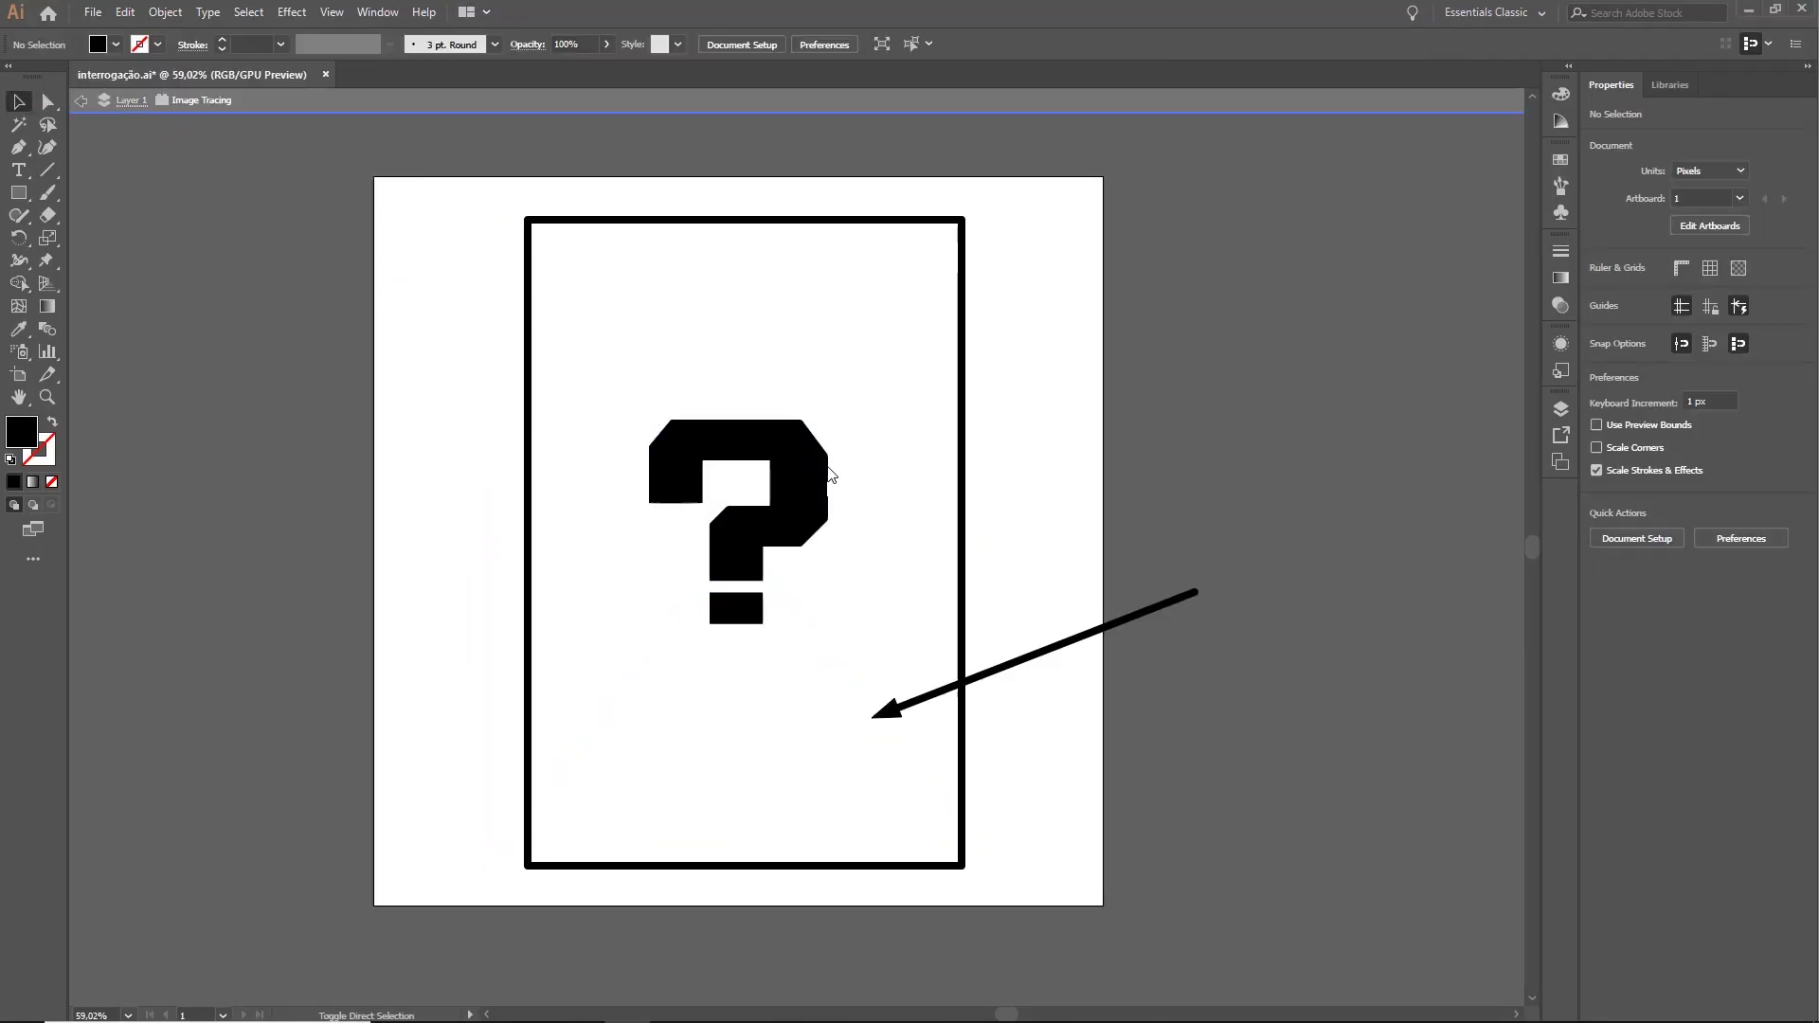
double_click(966, 446)
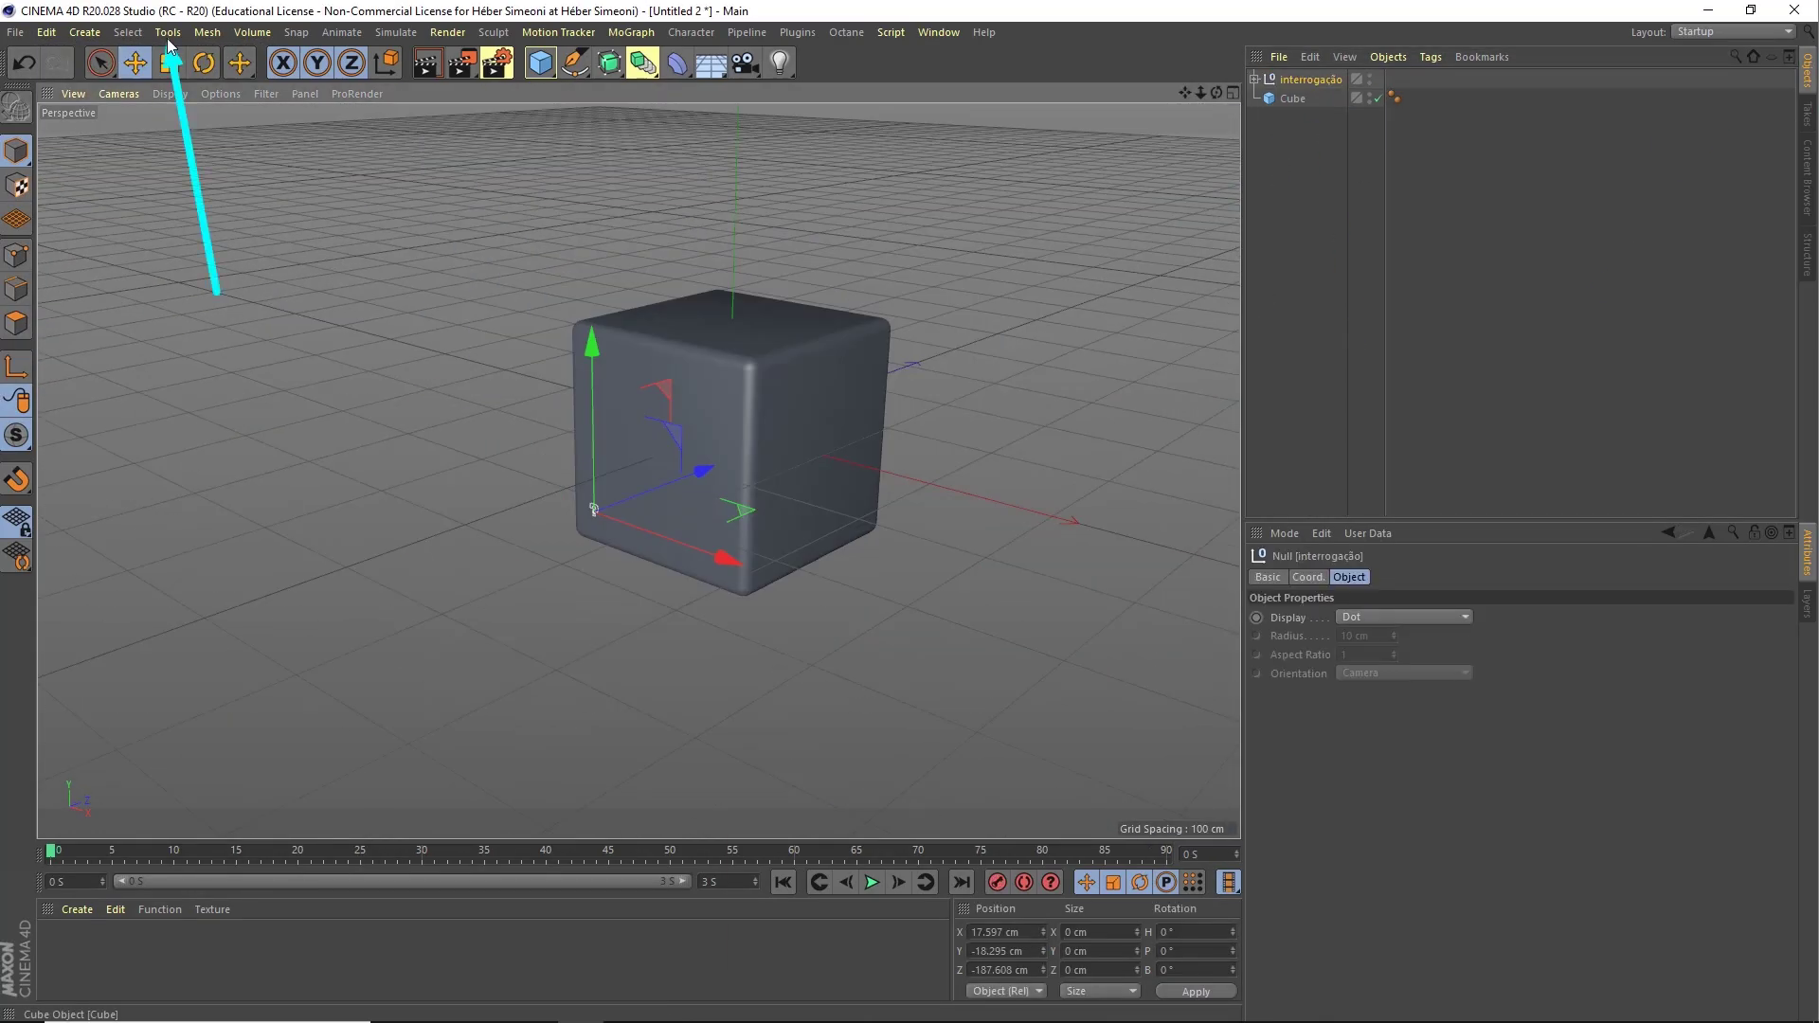
Switch to Cinema 4D, show all four views, and activate the Scale tool for the imported interrogação null.
key("F5")
key("t")
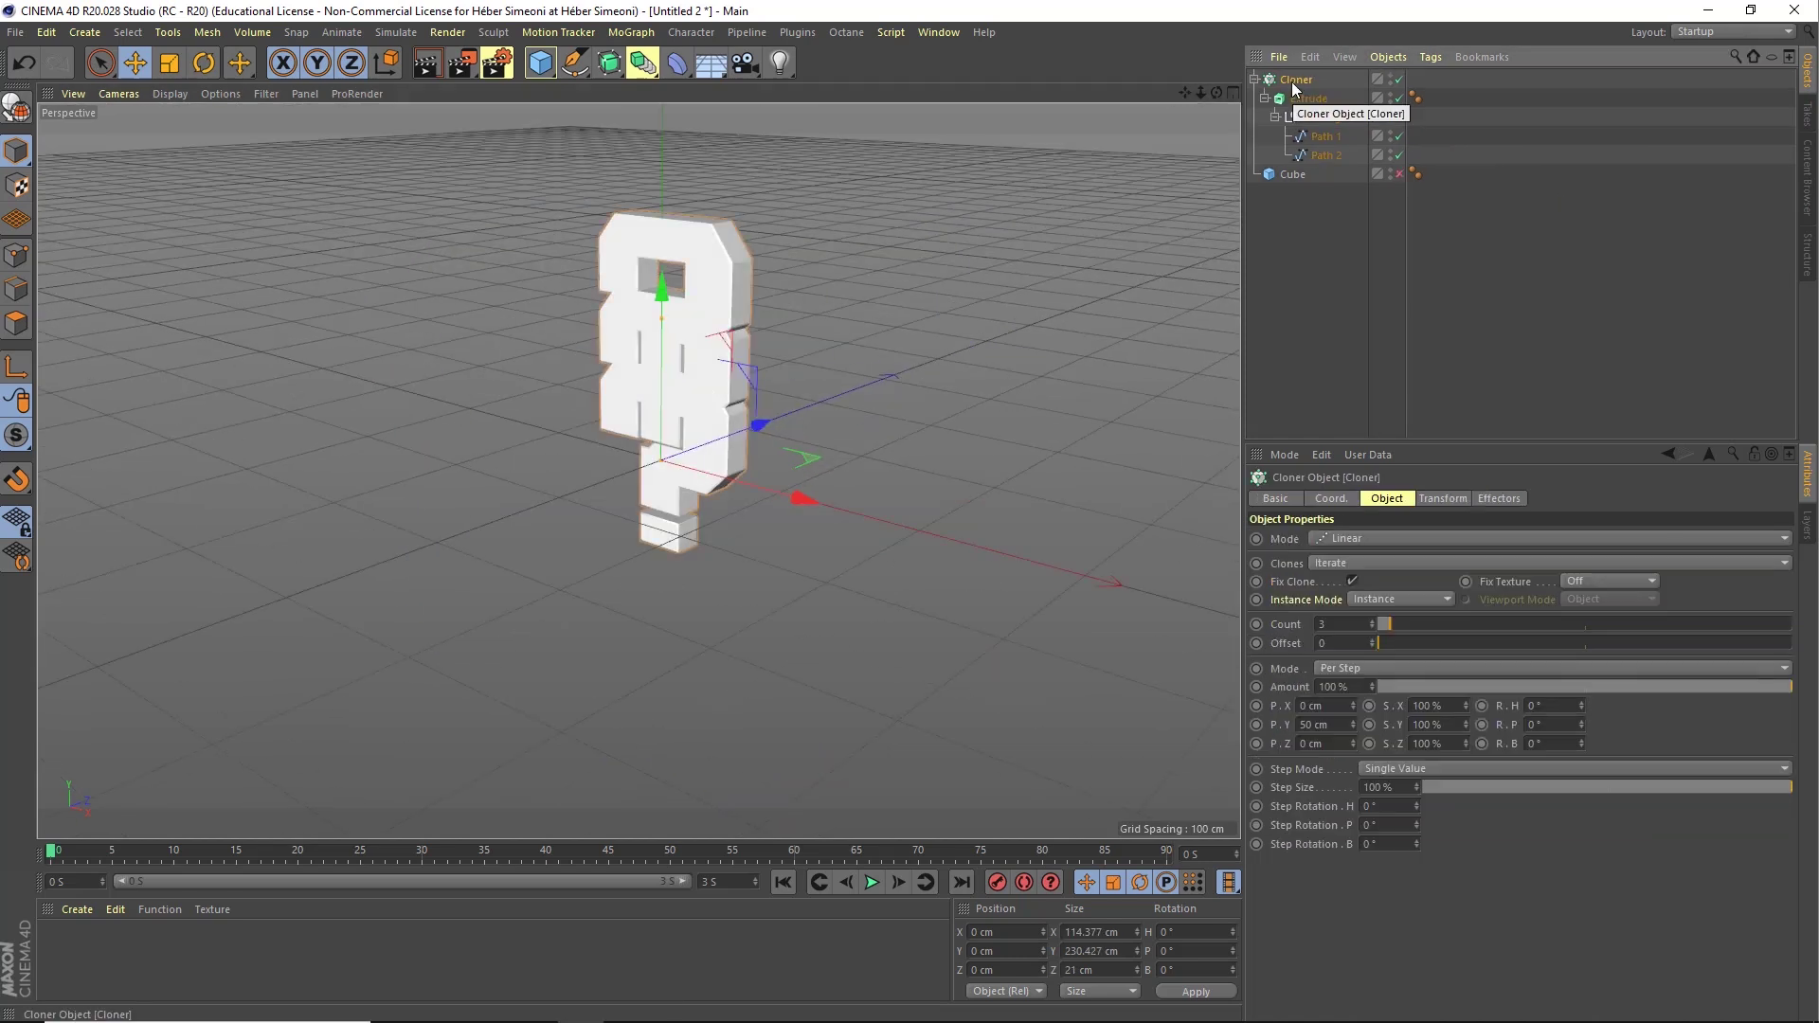
Set the Cloner of the extruded question mark to Radial mode and adjust its radius.
left_click(1354, 538)
left_click(1357, 598)
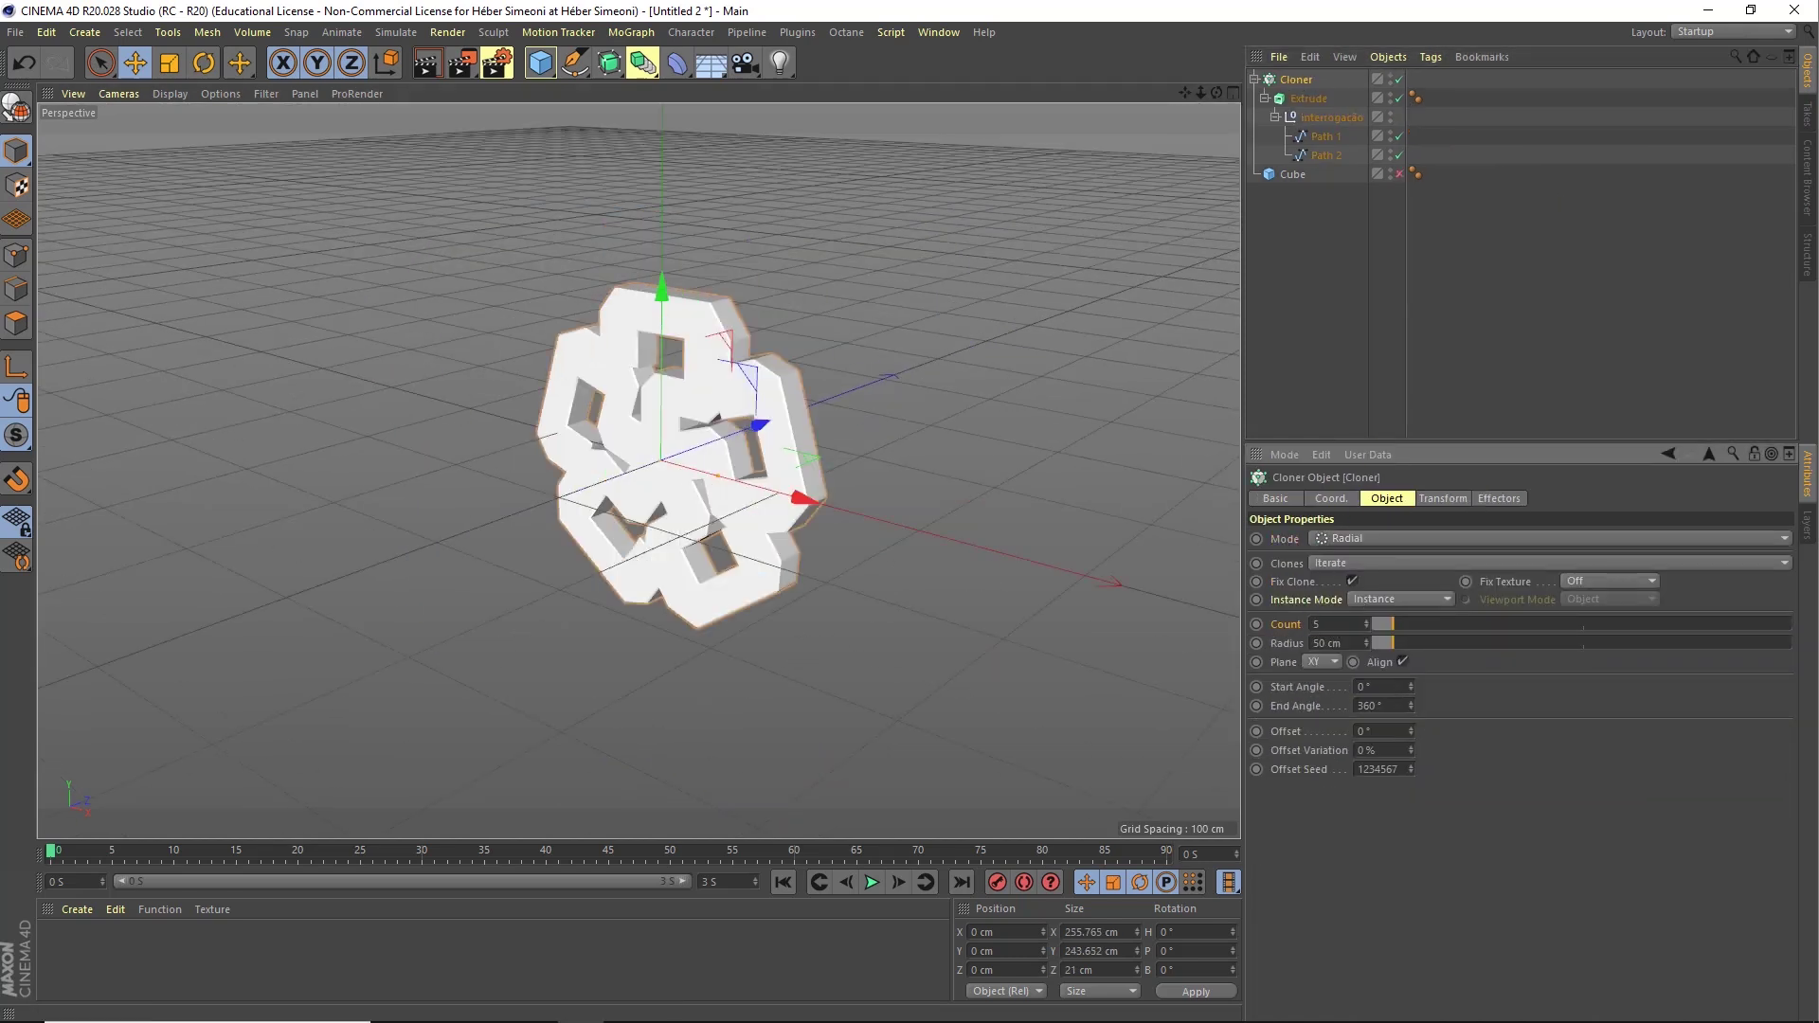
left_click_drag(1366, 644, 1367, 652)
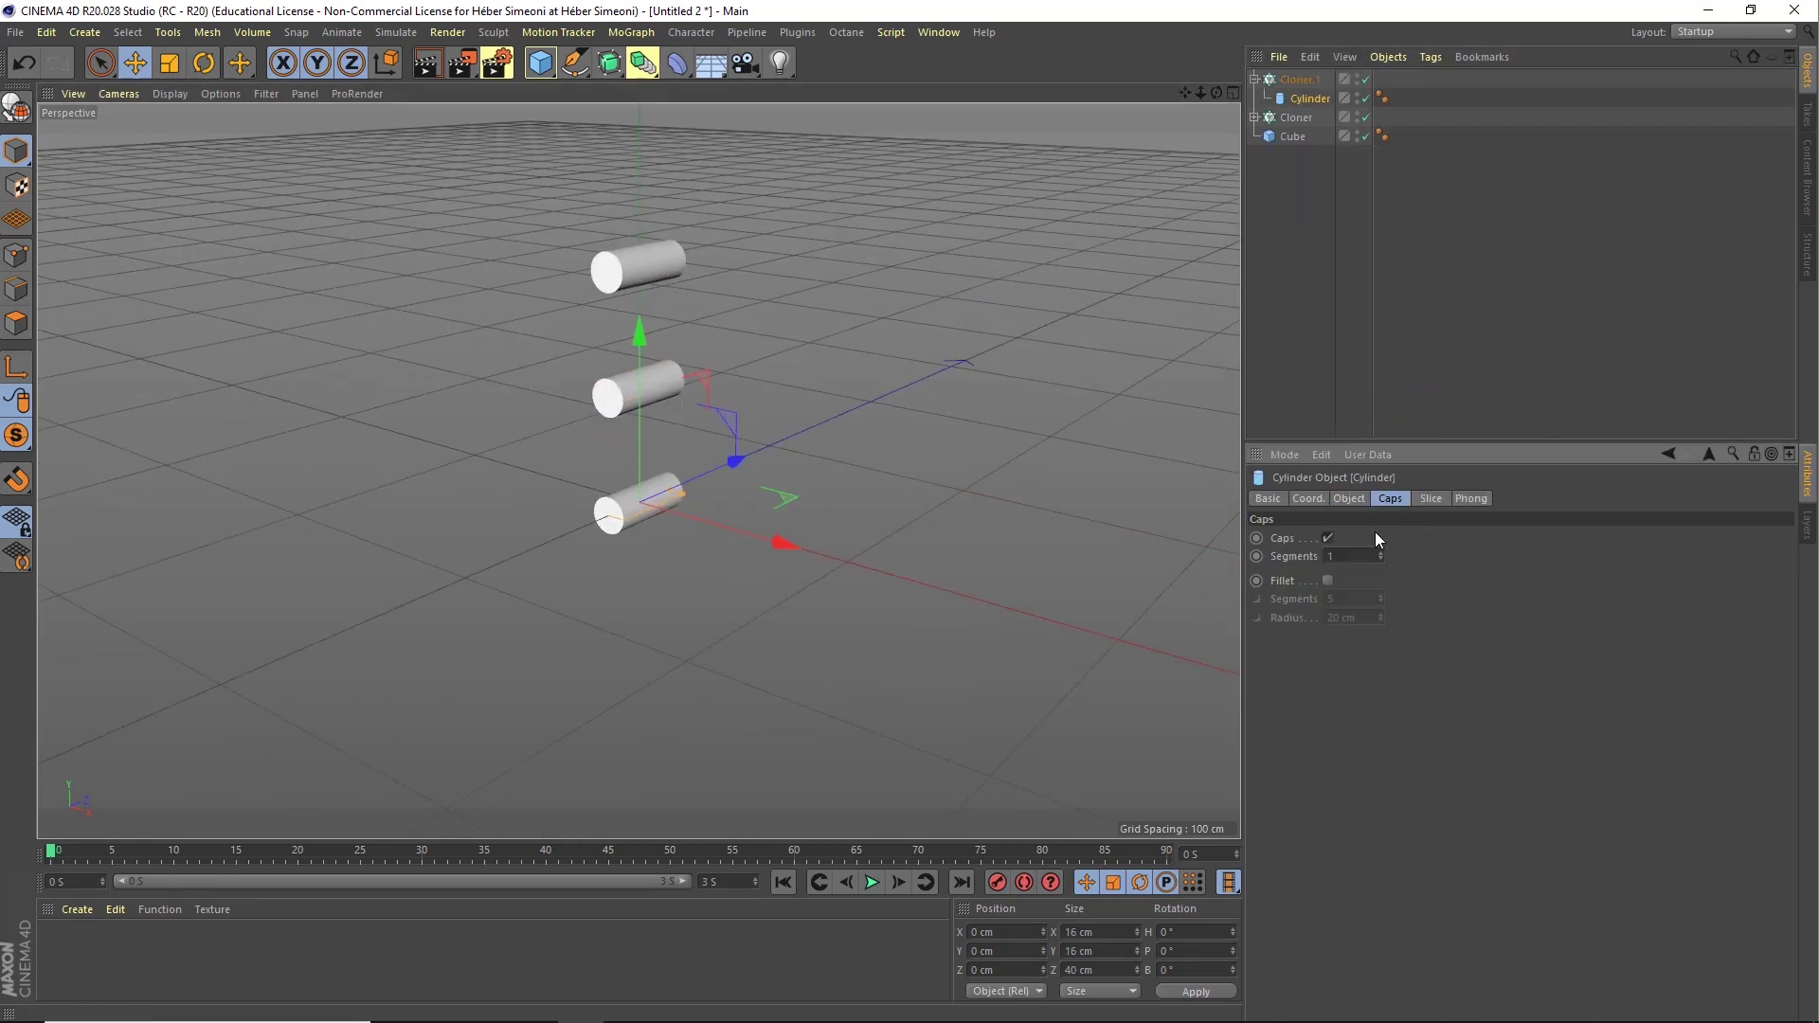
Set the mode of the cylinder's Cloner to Grid Array.
left_click(1355, 538)
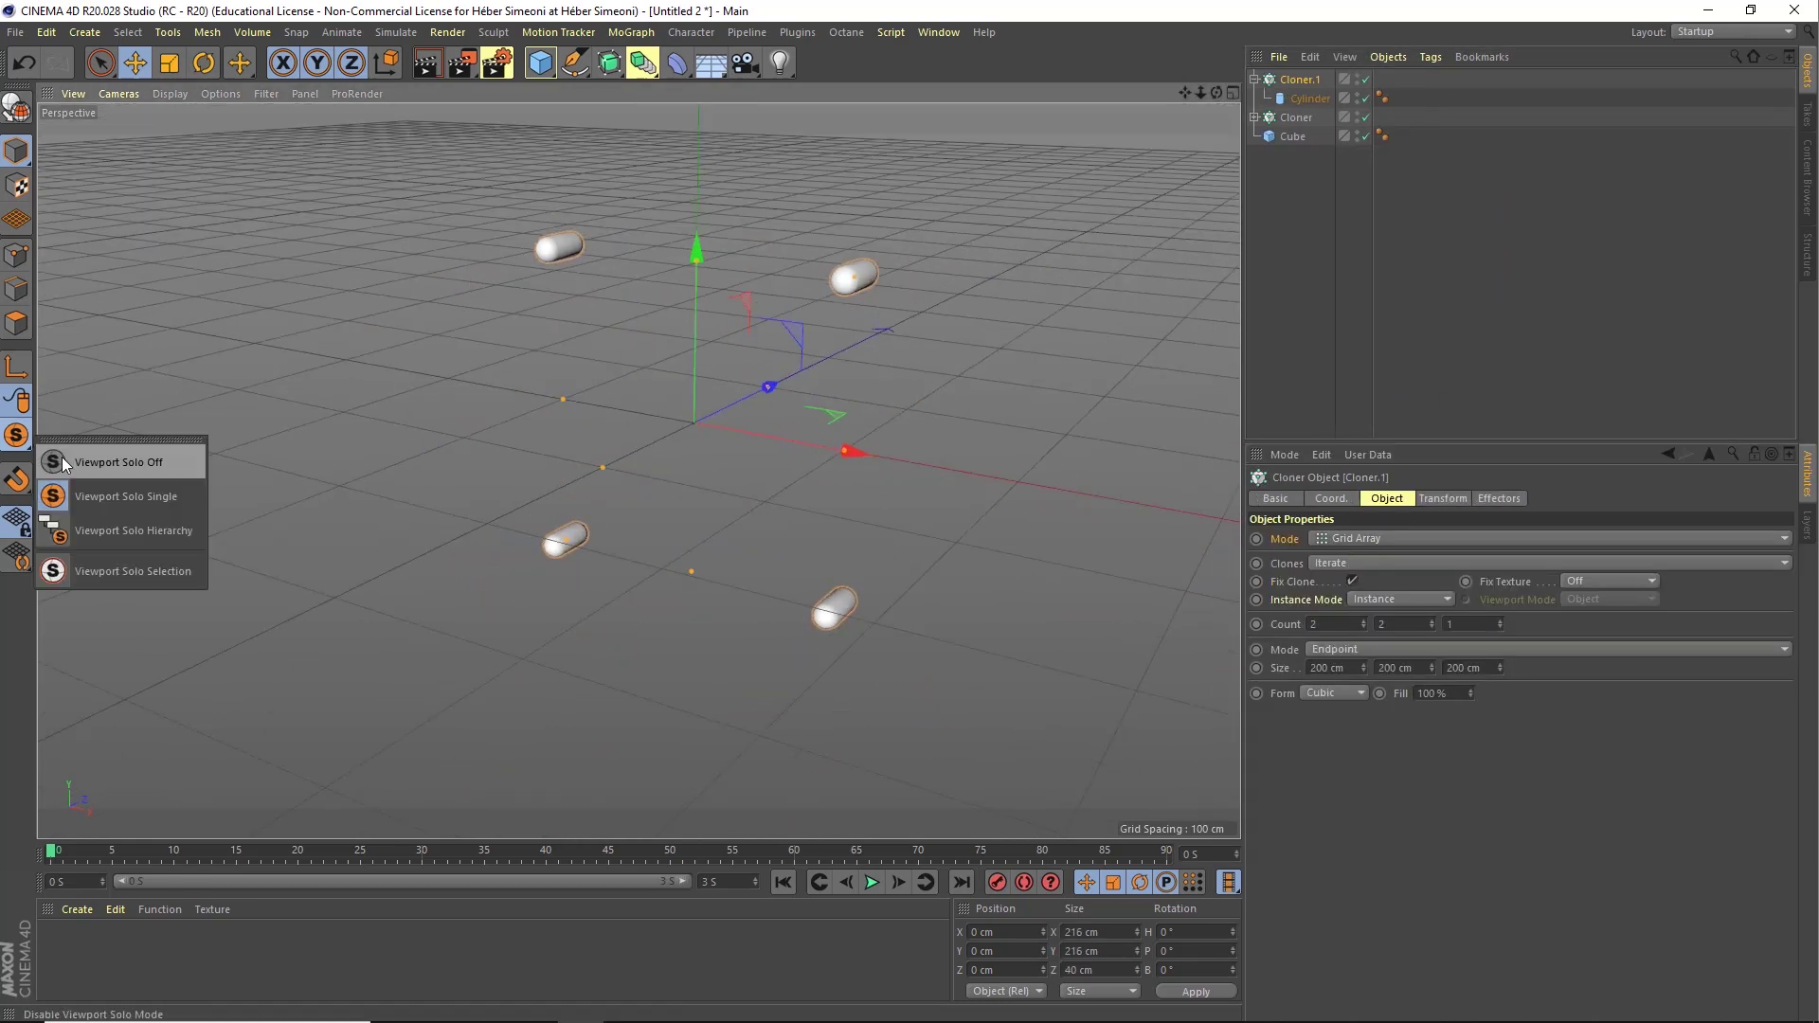